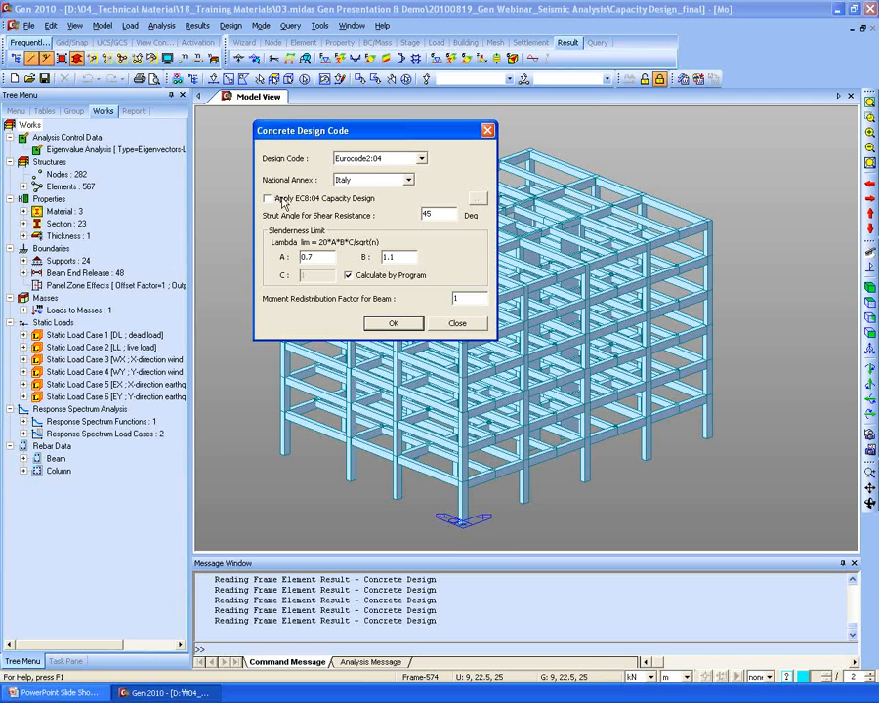
- Apply EC8:04 capacity design and set the ductility class to DCH (High Ductility)
{"action": "left_click", "coordinate": [298, 199]}
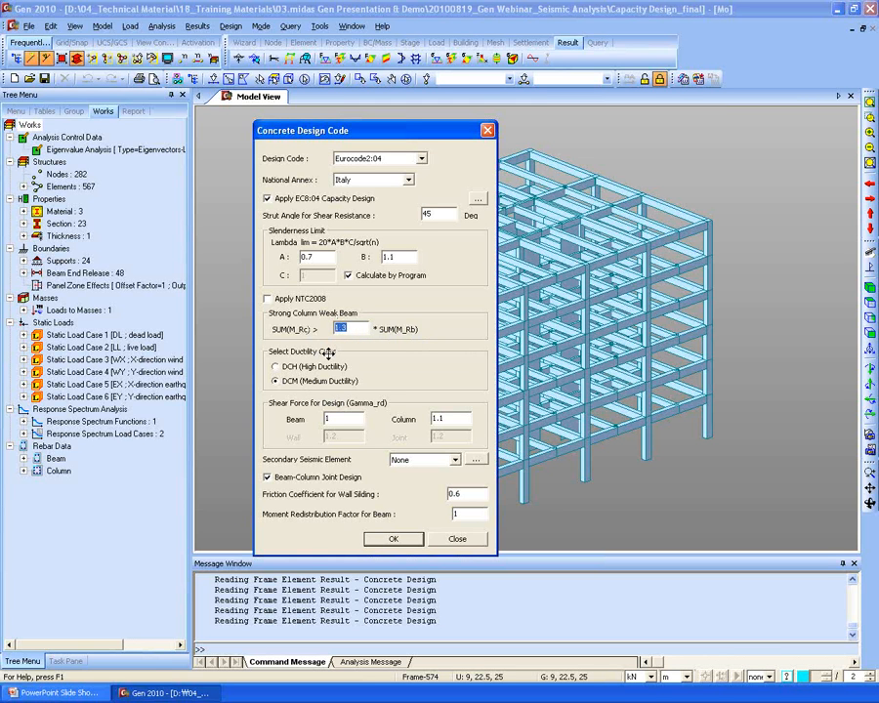
{"action": "left_click", "coordinate": [323, 368]}
{"action": "left_click", "coordinate": [328, 380]}
{"action": "left_click", "coordinate": [327, 368]}
{"action": "left_click", "coordinate": [329, 382]}
{"action": "left_click", "coordinate": [330, 368]}
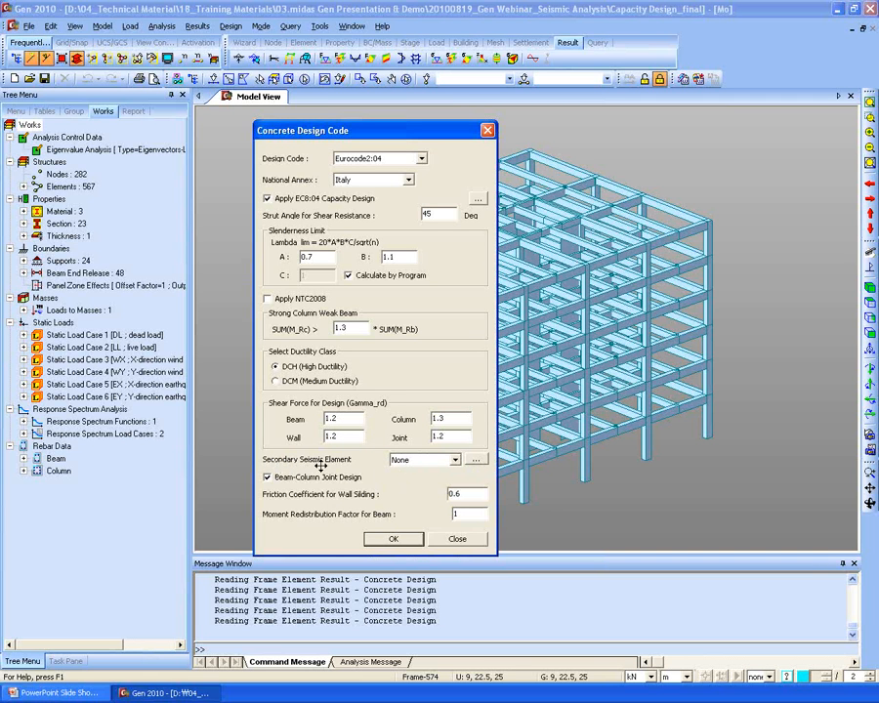
- Keep Secondary Seismic Element as None, with EC8:04 capacity design left switched on
{"action": "left_click", "coordinate": [422, 462]}
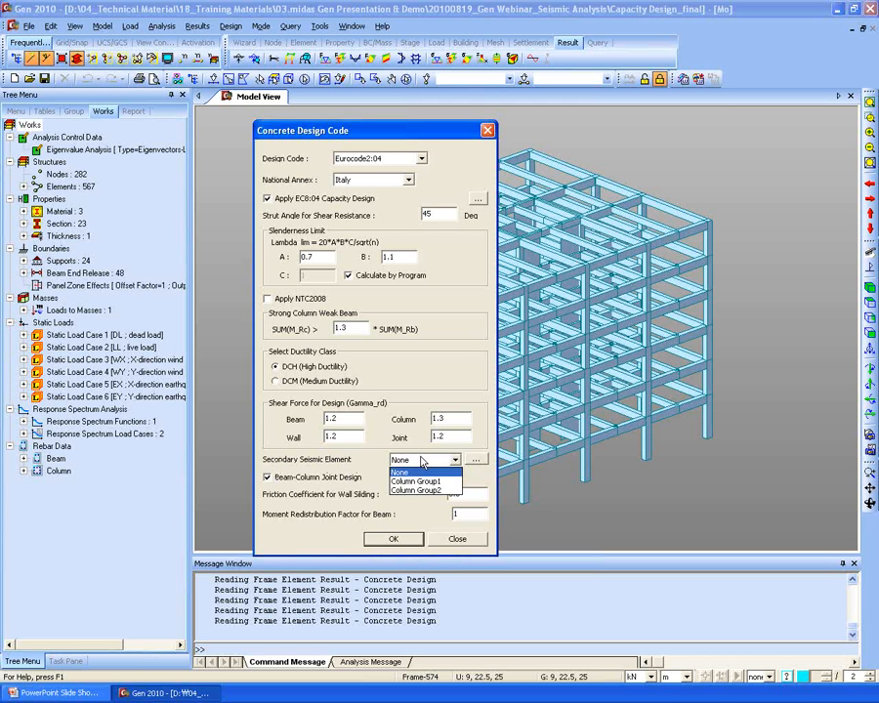
{"action": "left_click", "coordinate": [414, 478]}
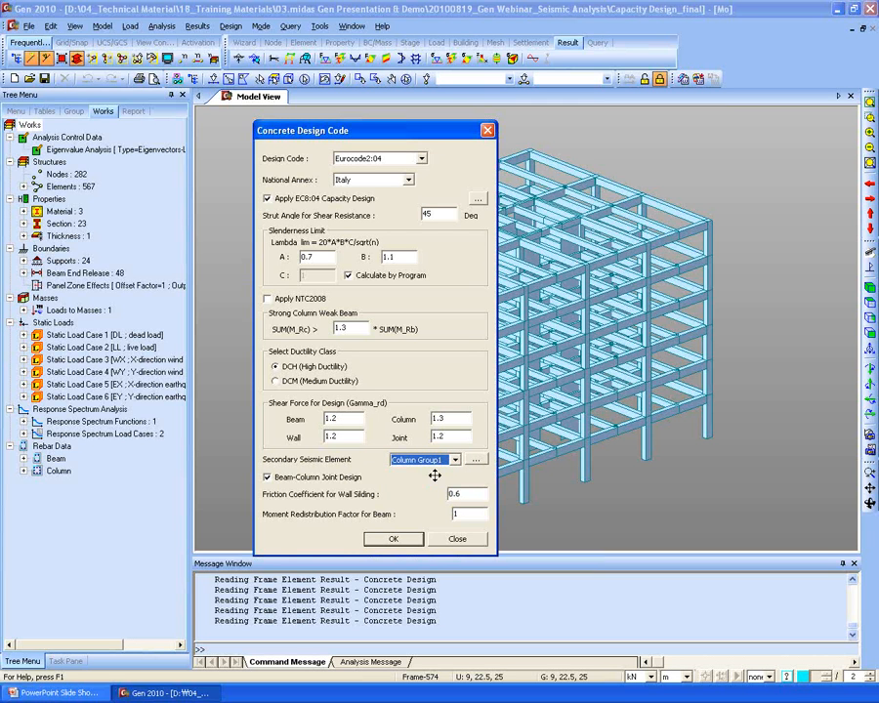
{"action": "left_click", "coordinate": [422, 460]}
{"action": "left_click", "coordinate": [414, 469]}
{"action": "left_click", "coordinate": [346, 199]}
{"action": "left_click", "coordinate": [346, 199]}
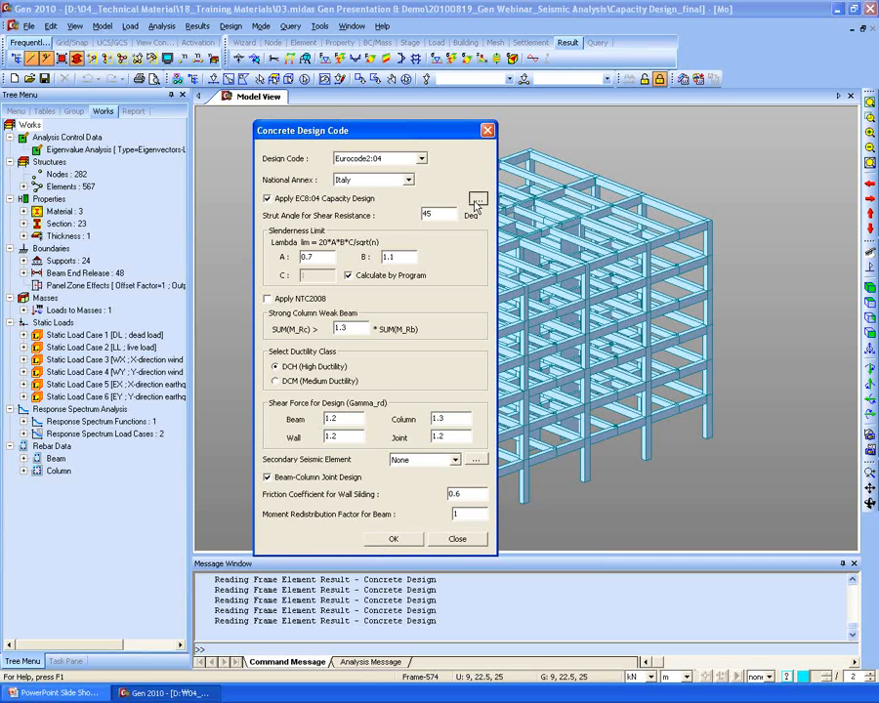
- In the EC8:04 capacity design settings, set the structure type to Dual System
{"action": "left_click", "coordinate": [477, 199]}
{"action": "left_click_drag", "start_coordinate": [392, 221], "coordinate": [538, 221]}
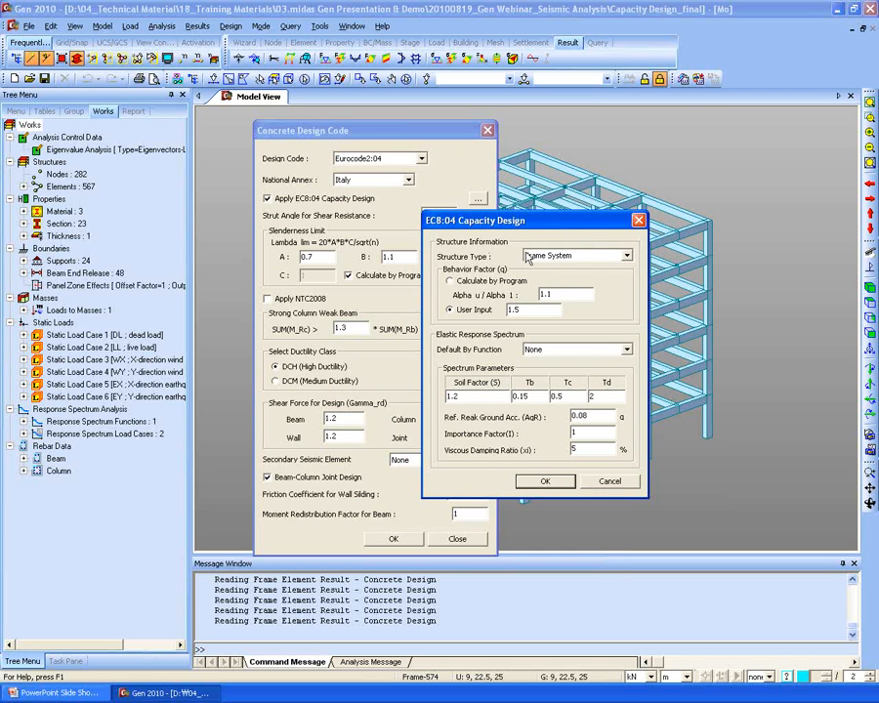
{"action": "left_click", "coordinate": [581, 256]}
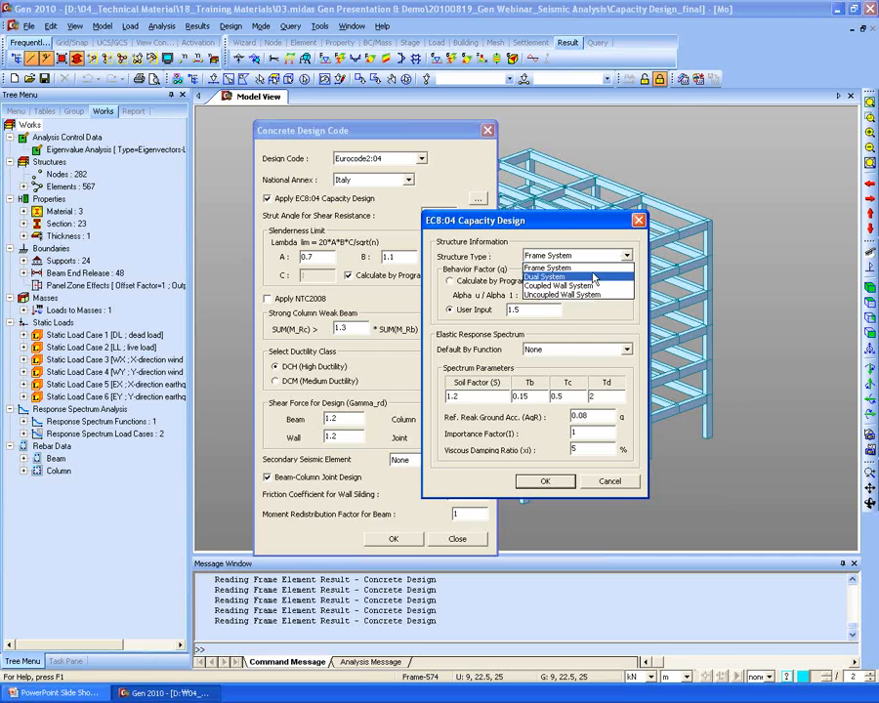
{"action": "left_click", "coordinate": [600, 253]}
{"action": "left_click", "coordinate": [600, 253]}
{"action": "left_click", "coordinate": [579, 277]}
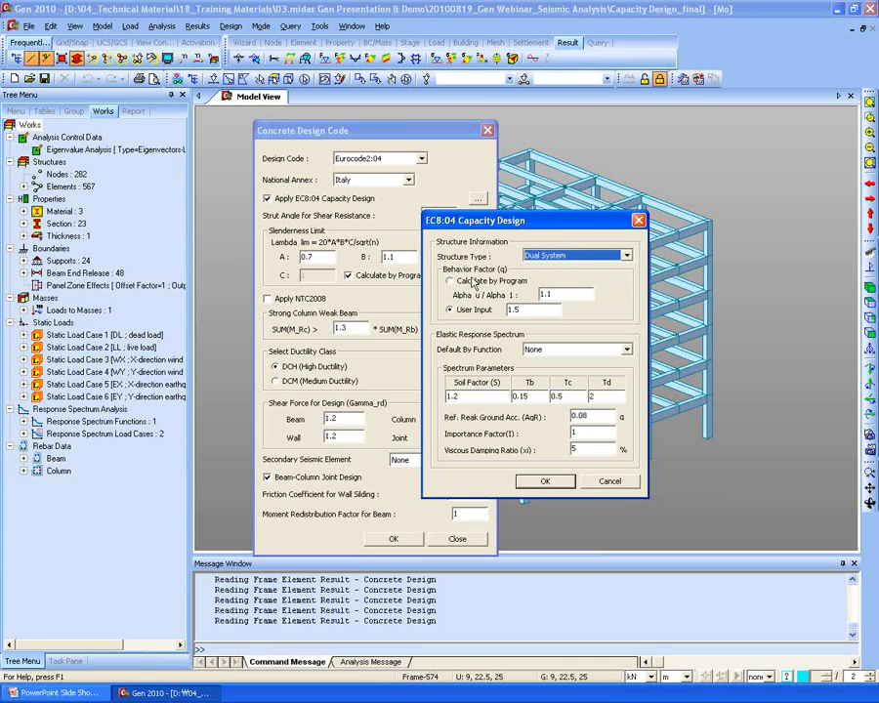
- Use a user-input behaviour factor of 1.5 and the EURO2004 H-ELASTIC spectrum, then close the settings
{"action": "left_click", "coordinate": [472, 282]}
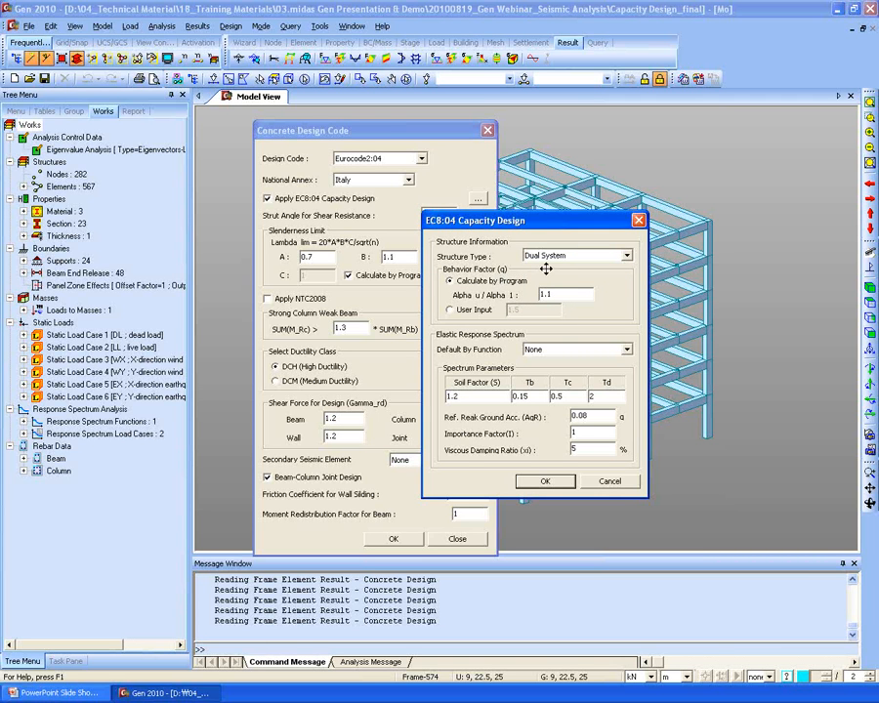
{"action": "left_click", "coordinate": [467, 315]}
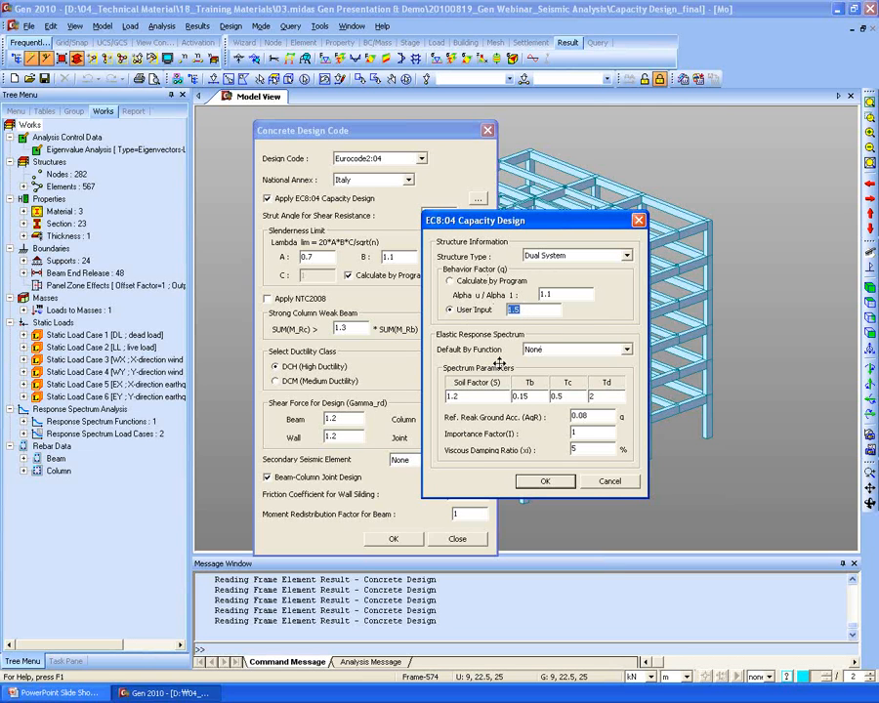
{"action": "left_click", "coordinate": [547, 349]}
{"action": "left_click", "coordinate": [535, 364]}
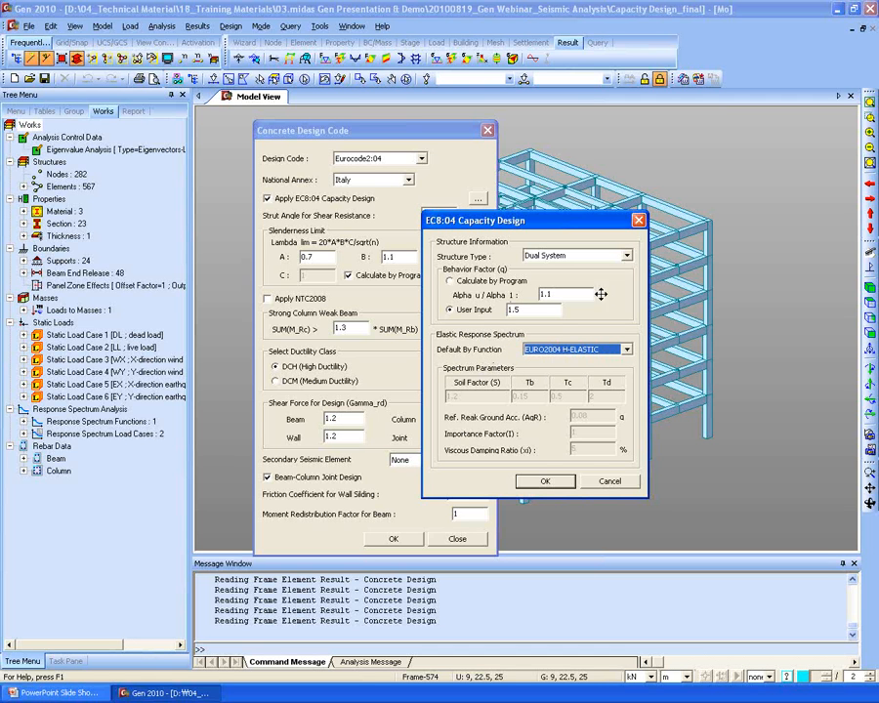
{"action": "left_click", "coordinate": [609, 481]}
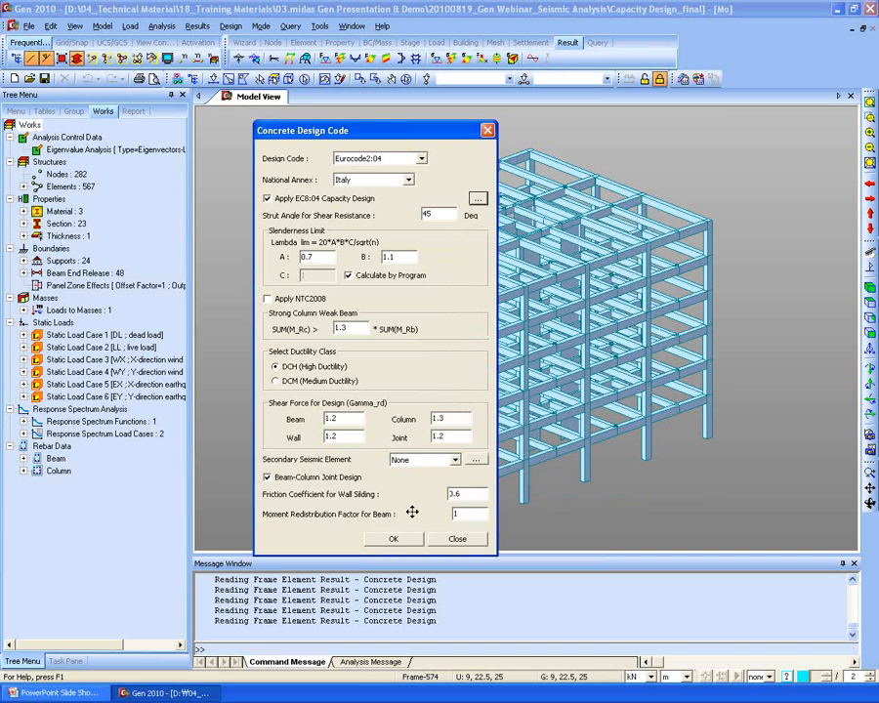
- Close Concrete Design Code and run Design > RC Strong Column-Weak Beam > Ductile Design
{"action": "left_click", "coordinate": [455, 539]}
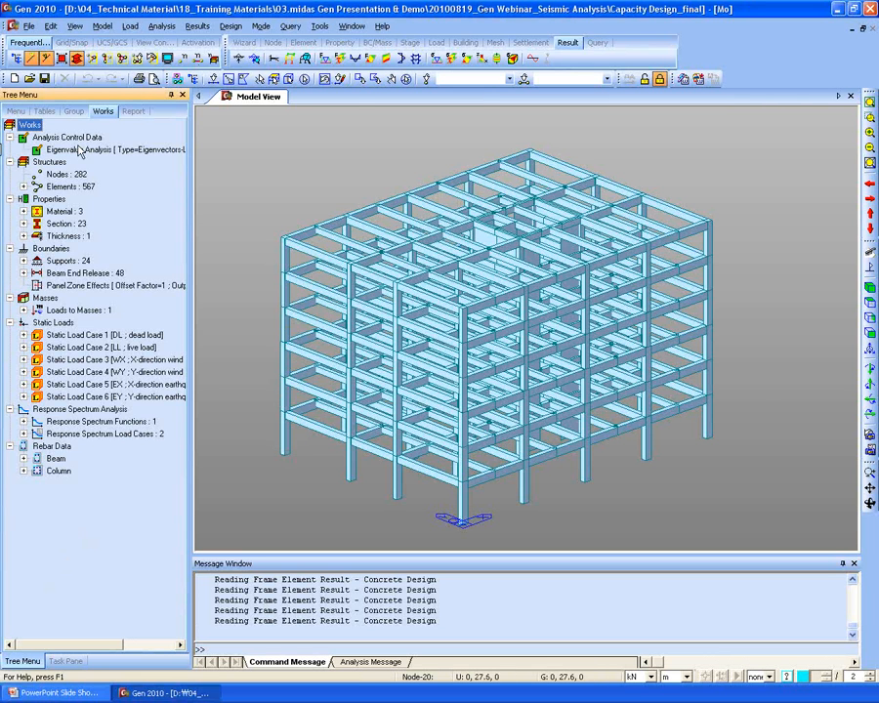
{"action": "left_click", "coordinate": [261, 25]}
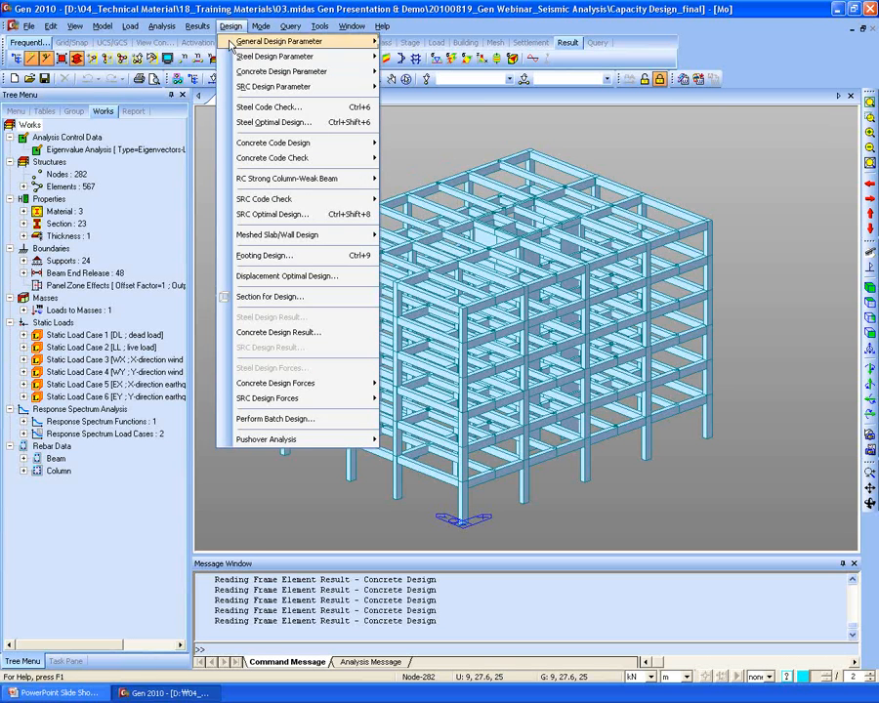
{"action": "left_click", "coordinate": [229, 27]}
{"action": "left_click", "coordinate": [229, 29]}
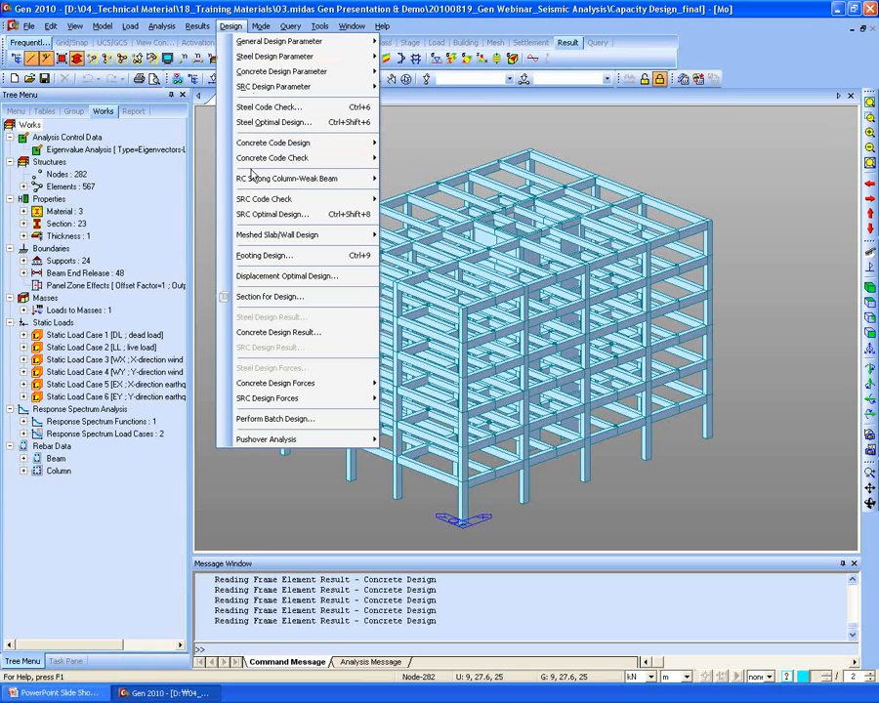
{"action": "mouse_move", "coordinate": [259, 183]}
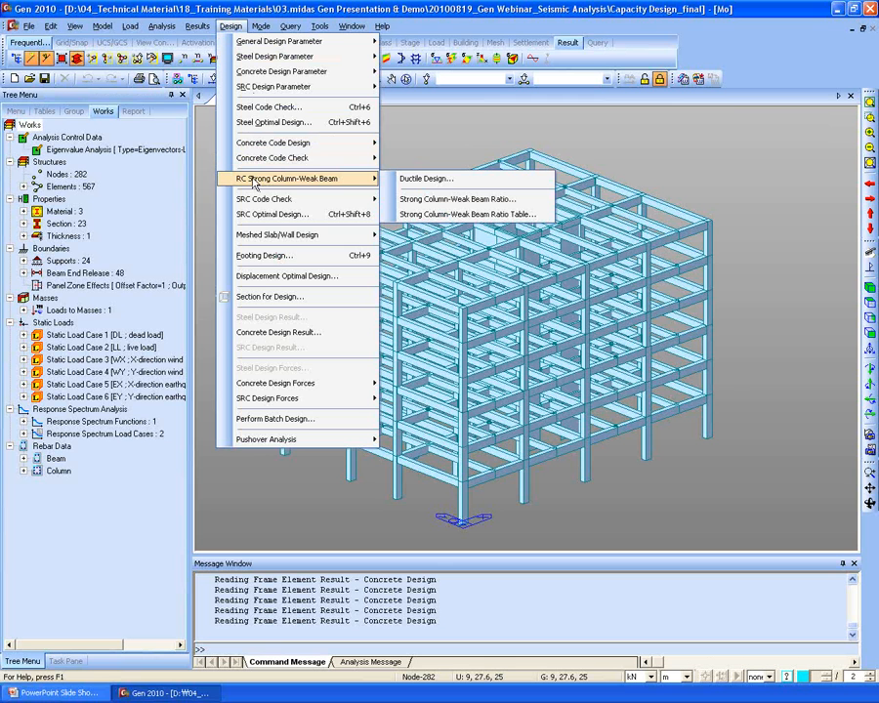
{"action": "left_click", "coordinate": [427, 183]}
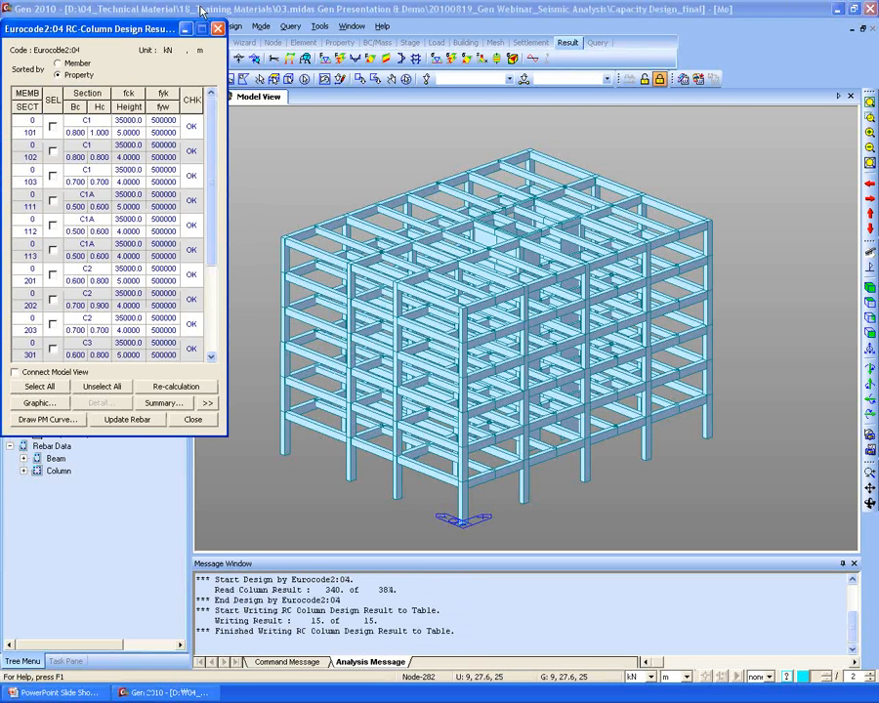
- Bring the RC-Beam results forward, sort by member, check beam 26 and open its Graphic report
{"action": "left_click_drag", "start_coordinate": [103, 32], "coordinate": [328, 32]}
{"action": "mouse_move", "coordinate": [93, 35]}
{"action": "left_mouse_down"}
{"action": "mouse_move", "coordinate": [104, 40]}
{"action": "mouse_move", "coordinate": [94, 29]}
{"action": "mouse_move", "coordinate": [101, 34]}
{"action": "left_mouse_up"}
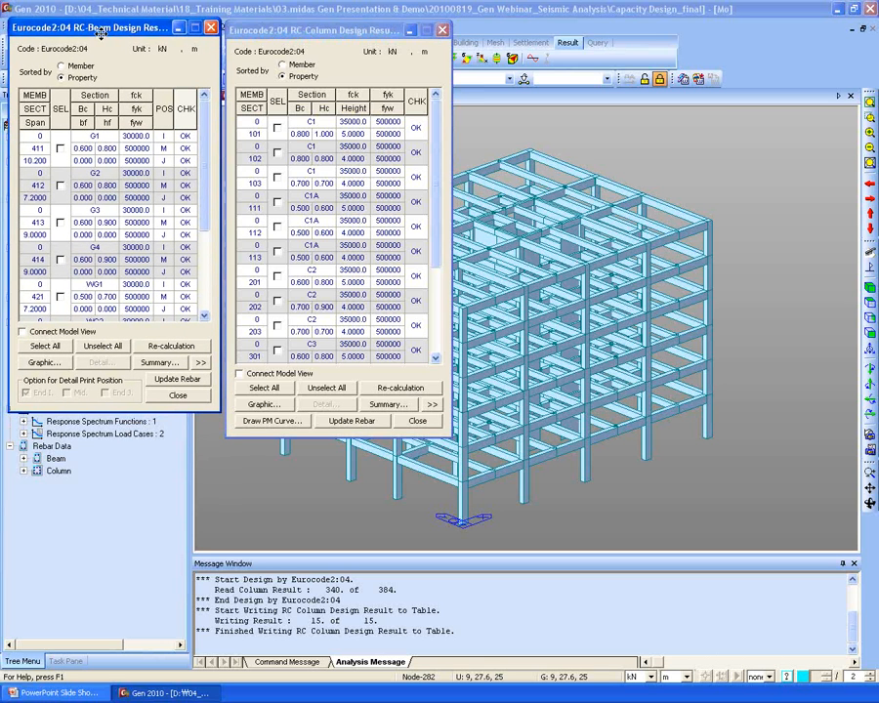
{"action": "left_click", "coordinate": [251, 28]}
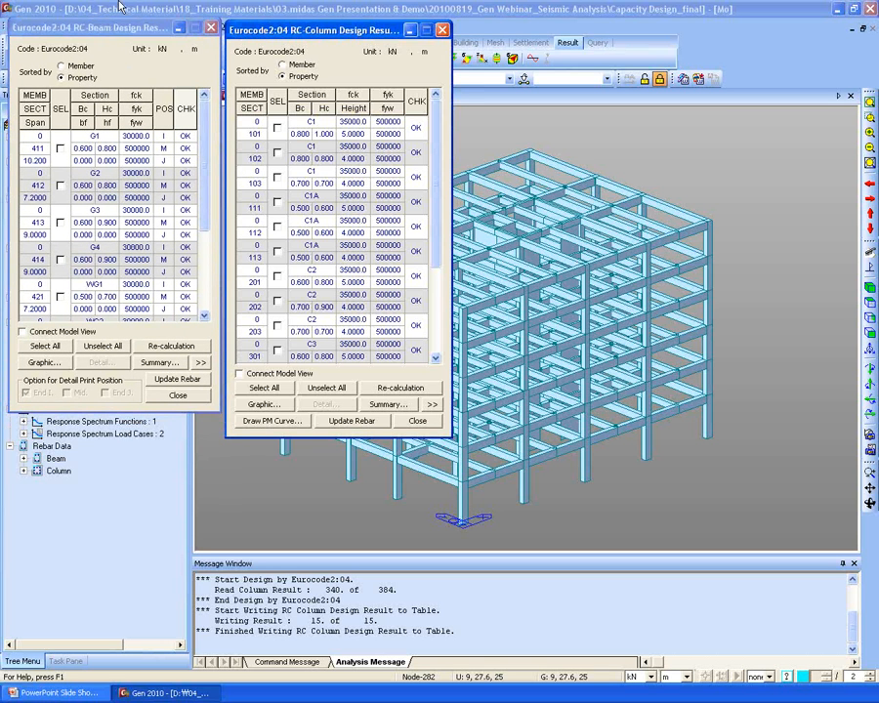
{"action": "left_click_drag", "start_coordinate": [121, 27], "coordinate": [229, 77]}
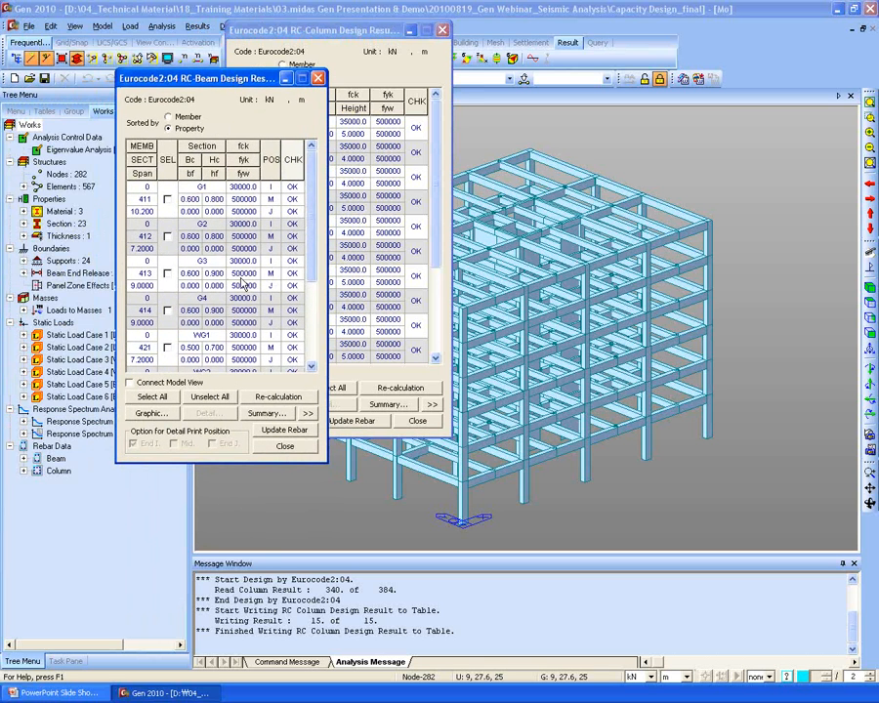
{"action": "left_click", "coordinate": [308, 414]}
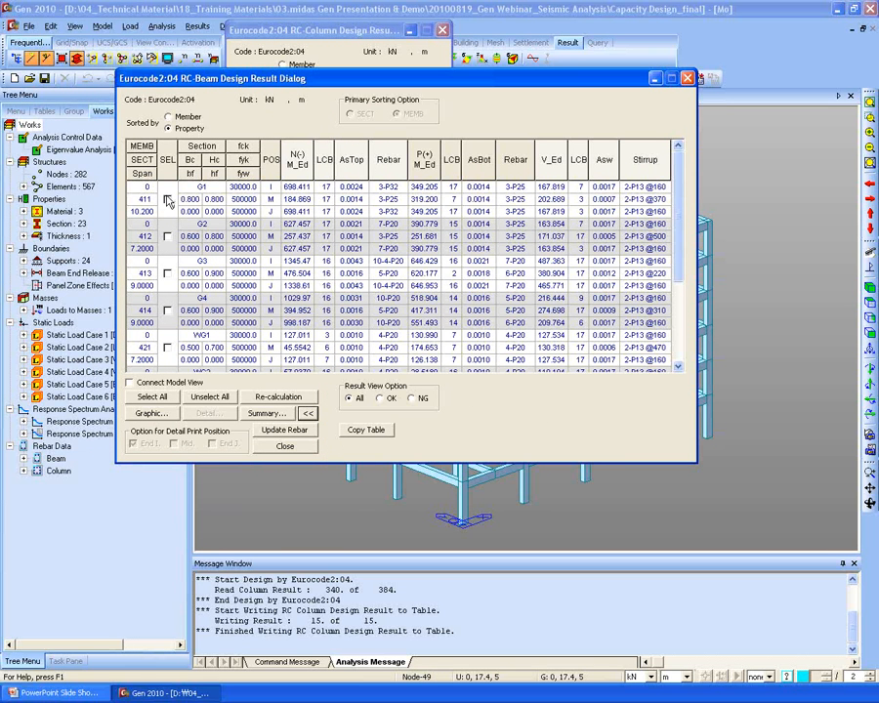
{"action": "left_click", "coordinate": [171, 118]}
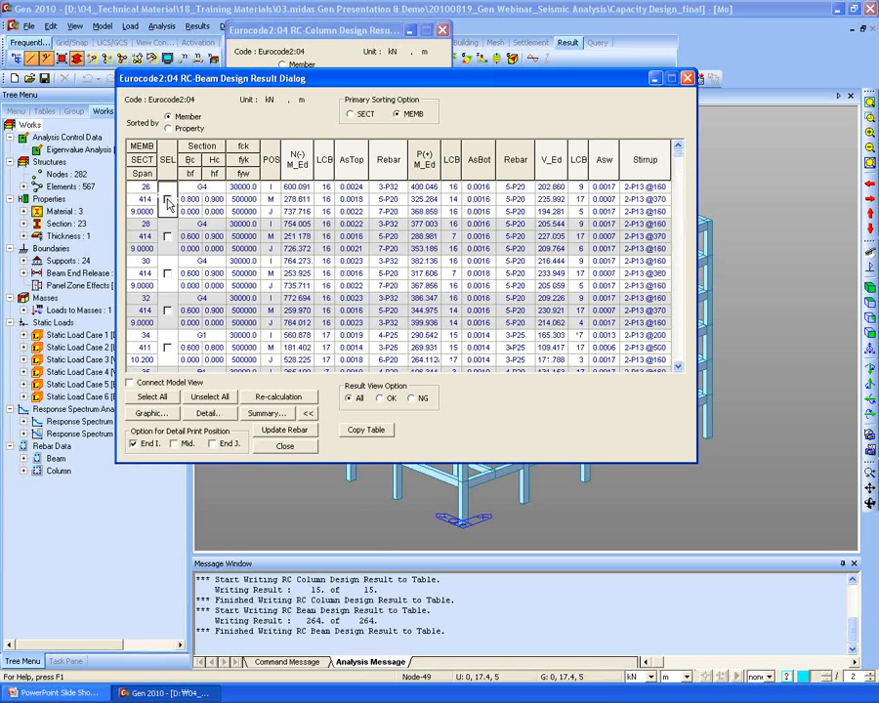
{"action": "left_click", "coordinate": [167, 200]}
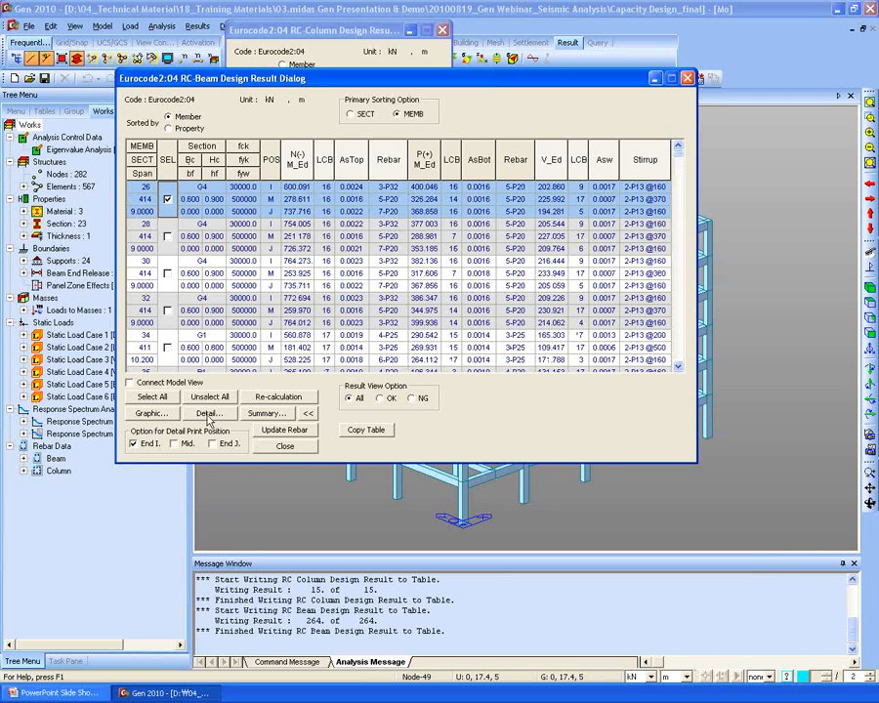
{"action": "left_click", "coordinate": [150, 414]}
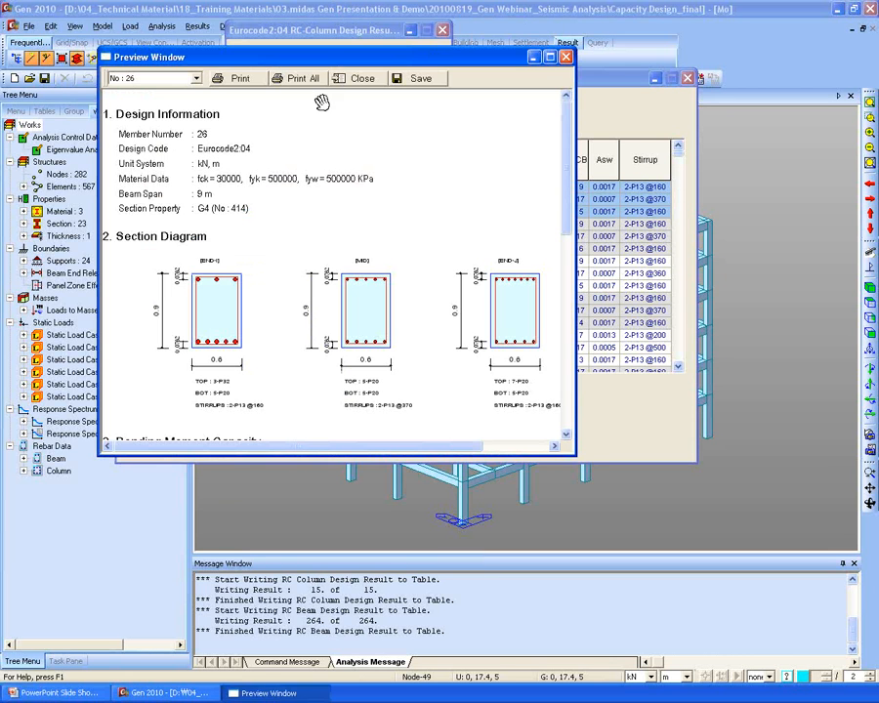
- Maximize beam 26's report and check bending (max 0.9880) and shear (max 0.9774) ratios
{"action": "double_click", "coordinate": [320, 61]}
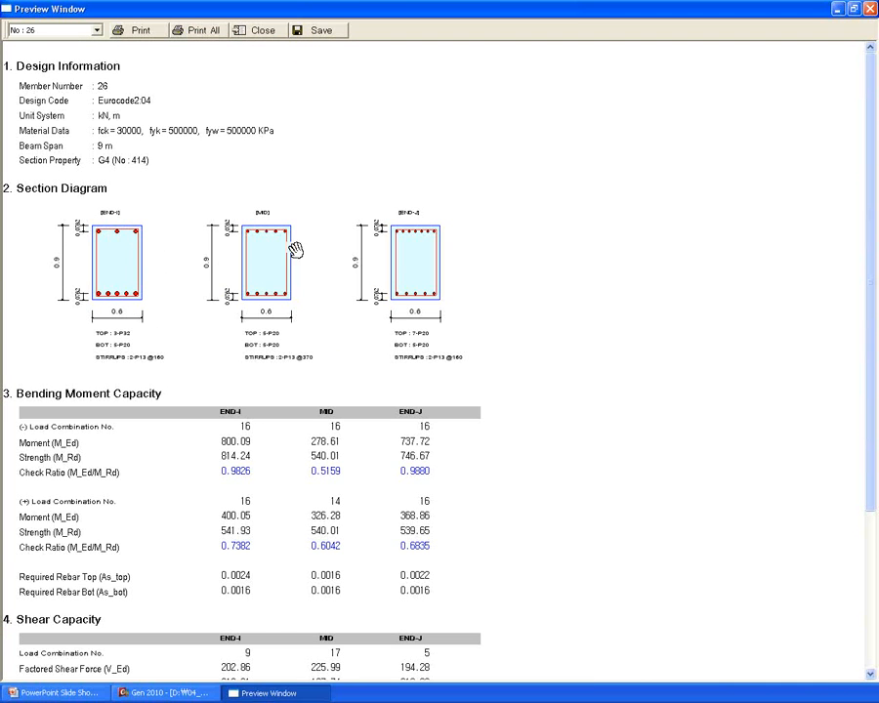
{"action": "scroll", "coordinate": [455, 288], "scroll_direction": "down", "scroll_amount": 2}
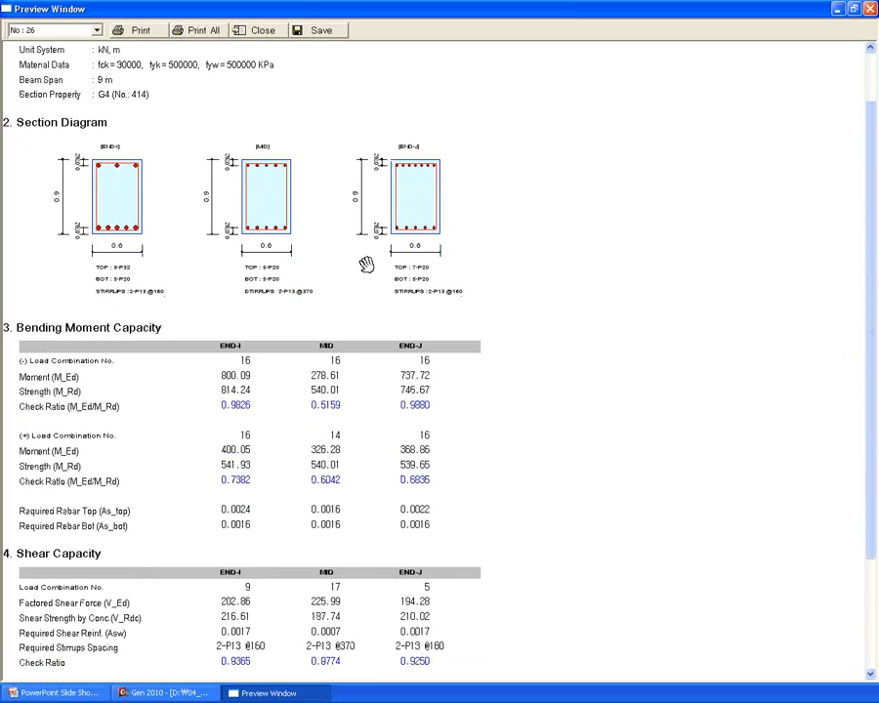
{"action": "scroll", "coordinate": [499, 290], "scroll_direction": "down", "scroll_amount": 2}
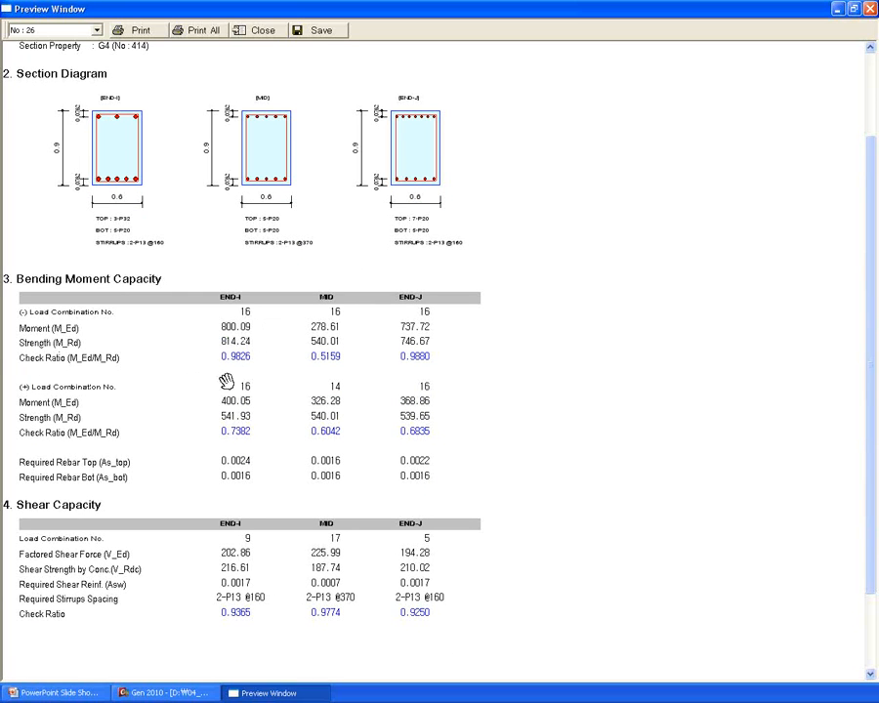
{"action": "scroll", "coordinate": [165, 562], "scroll_direction": "down", "scroll_amount": 2}
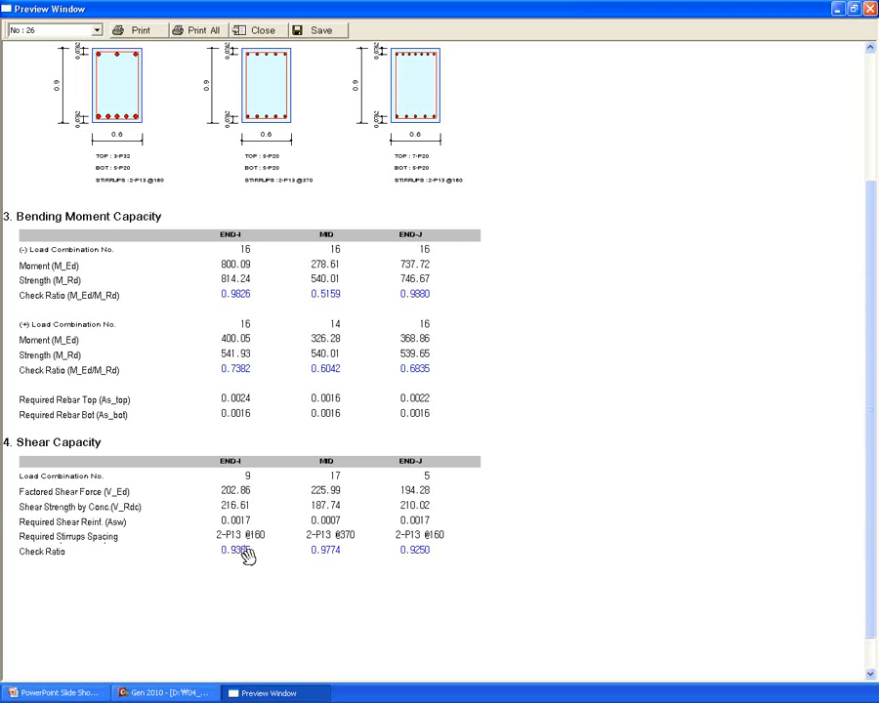
{"action": "left_click_drag", "start_coordinate": [519, 249], "coordinate": [539, 344]}
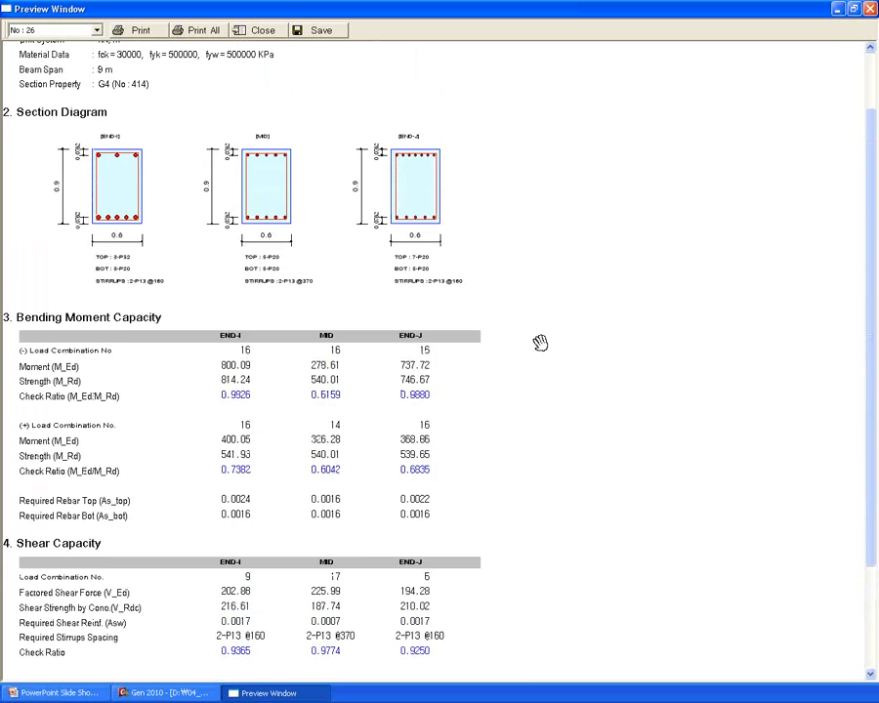
{"action": "left_click_drag", "start_coordinate": [397, 205], "coordinate": [546, 288]}
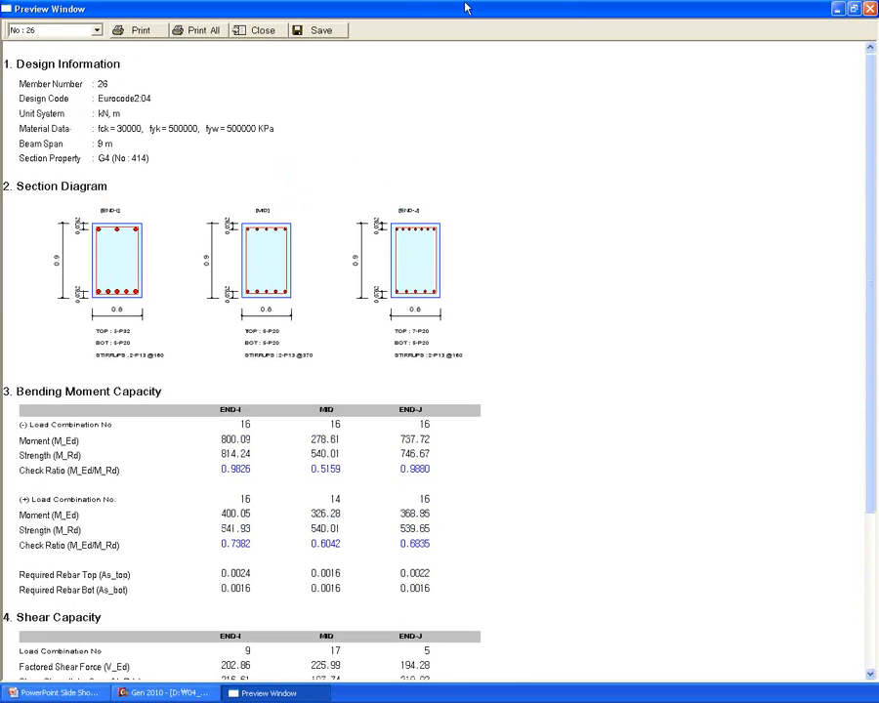
- Close the graphic preview and generate beam 26's Detail text report
{"action": "left_click", "coordinate": [265, 32]}
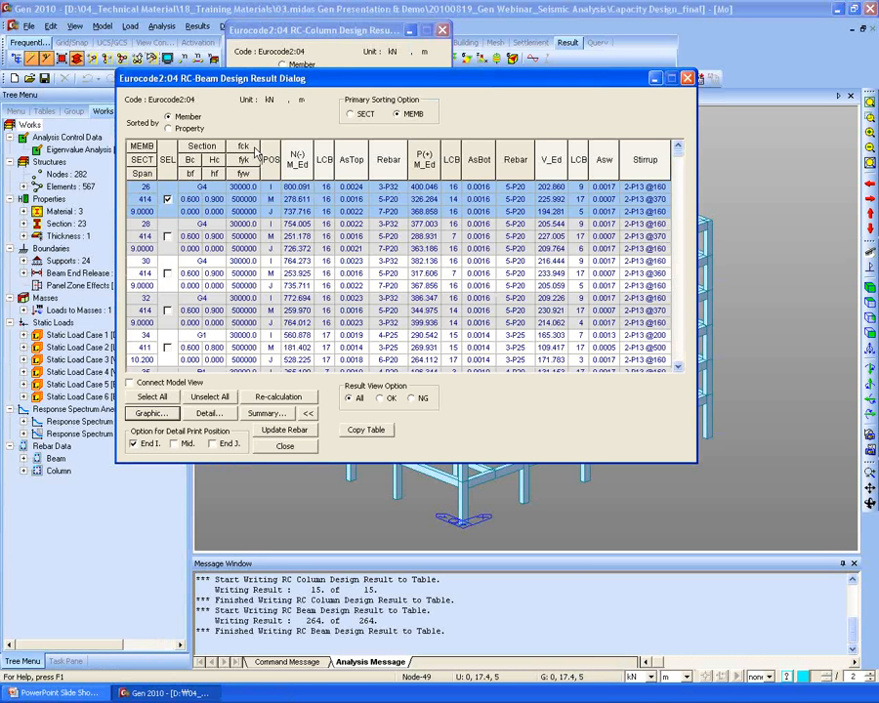
{"action": "left_click", "coordinate": [205, 421]}
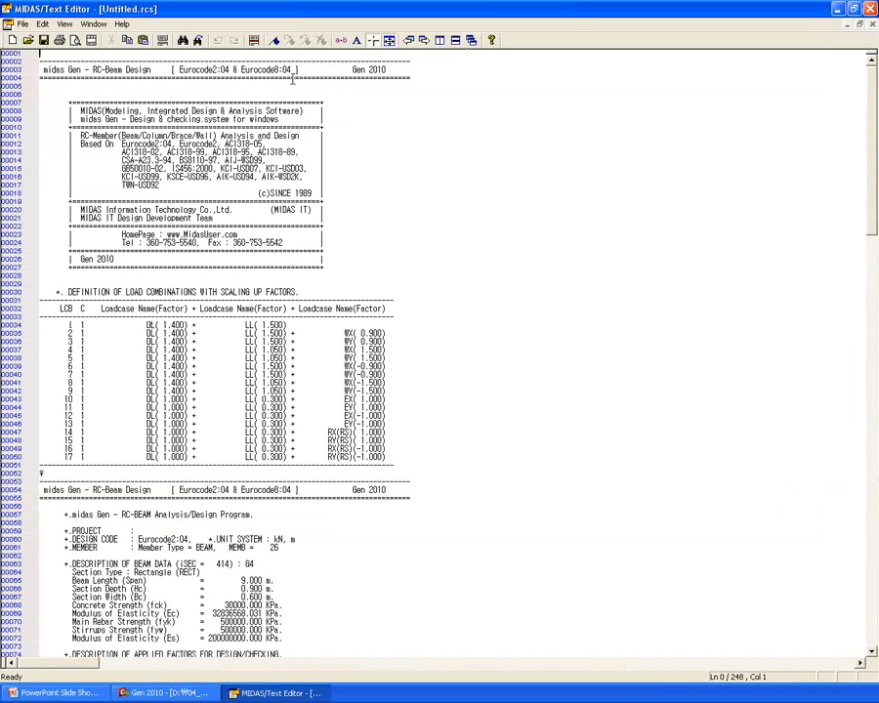
{"action": "left_click", "coordinate": [205, 94]}
{"action": "scroll", "coordinate": [863, 212], "scroll_direction": "down", "scroll_amount": 14}
{"action": "scroll", "coordinate": [864, 212], "scroll_direction": "down", "scroll_amount": 3}
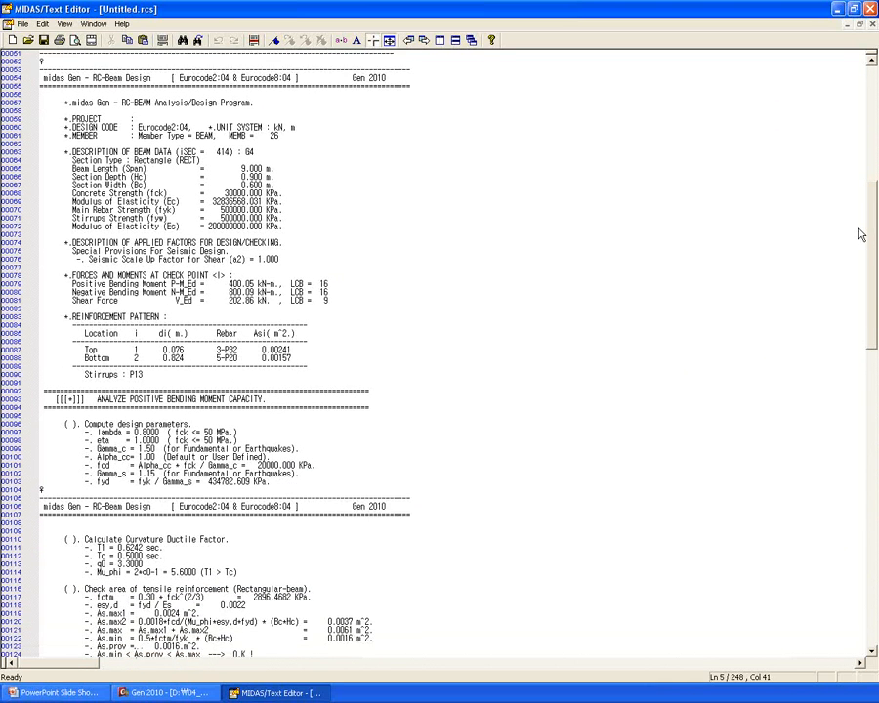
- Review beam data, reinforcement pattern, moment resistance and negative-moment ductility calculations in the report
{"action": "left_click", "coordinate": [48, 121]}
{"action": "scroll", "coordinate": [300, 166], "scroll_direction": "down", "scroll_amount": 4}
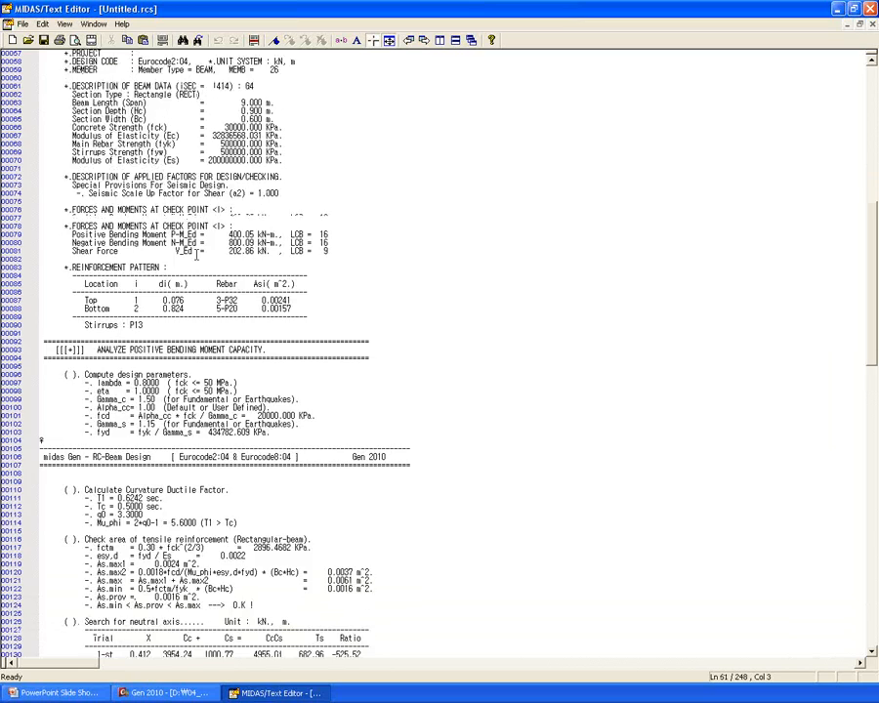
{"action": "left_click", "coordinate": [153, 246]}
{"action": "scroll", "coordinate": [152, 367], "scroll_direction": "down", "scroll_amount": 12}
{"action": "left_click", "coordinate": [153, 363]}
{"action": "scroll", "coordinate": [232, 185], "scroll_direction": "down", "scroll_amount": 9}
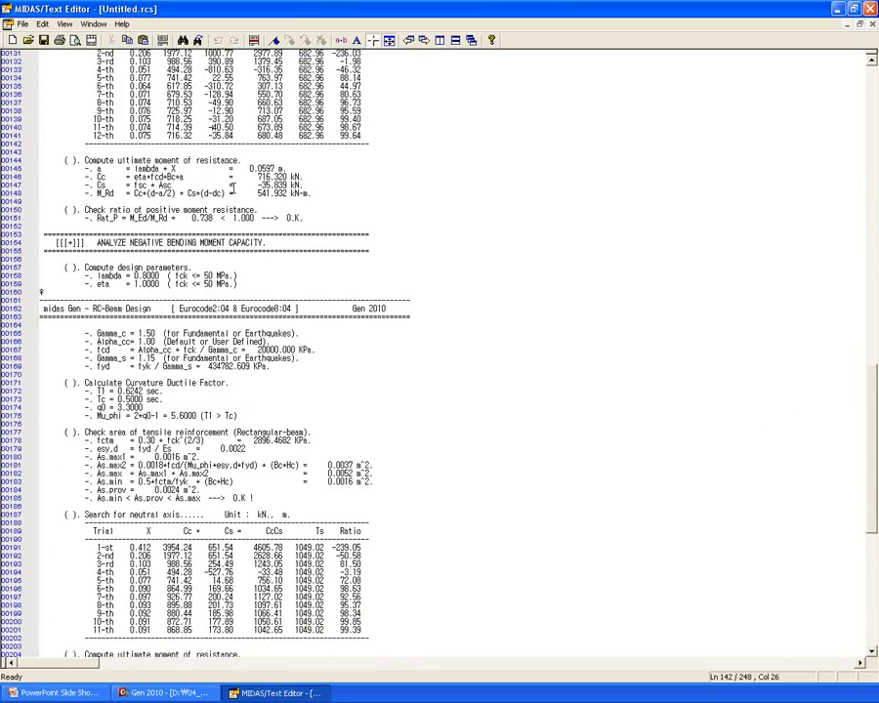
{"action": "scroll", "coordinate": [233, 186], "scroll_direction": "up", "scroll_amount": 3}
{"action": "scroll", "coordinate": [389, 336], "scroll_direction": "down", "scroll_amount": 6}
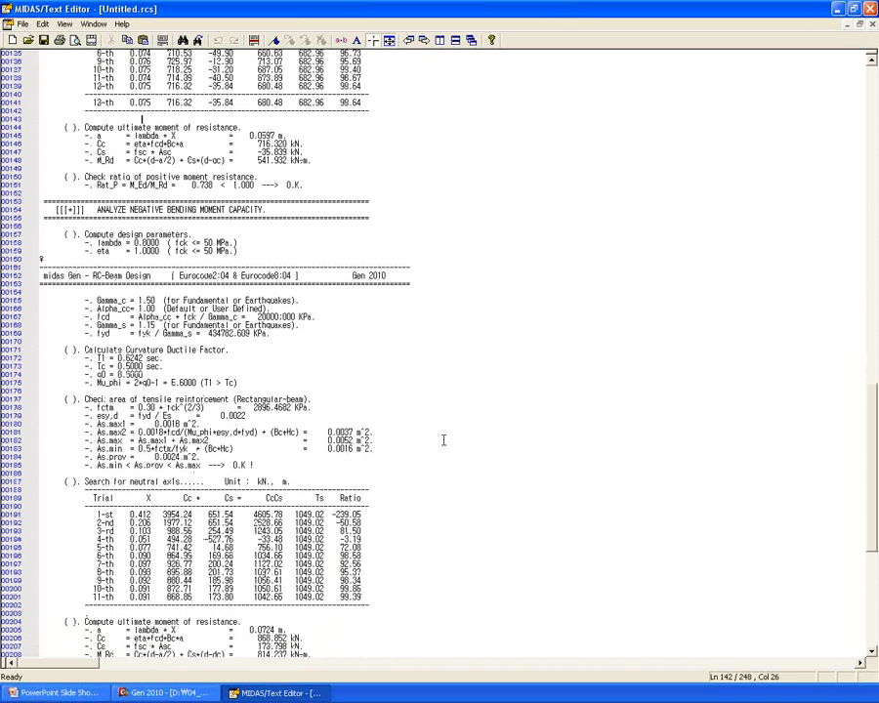
{"action": "left_click", "coordinate": [123, 339]}
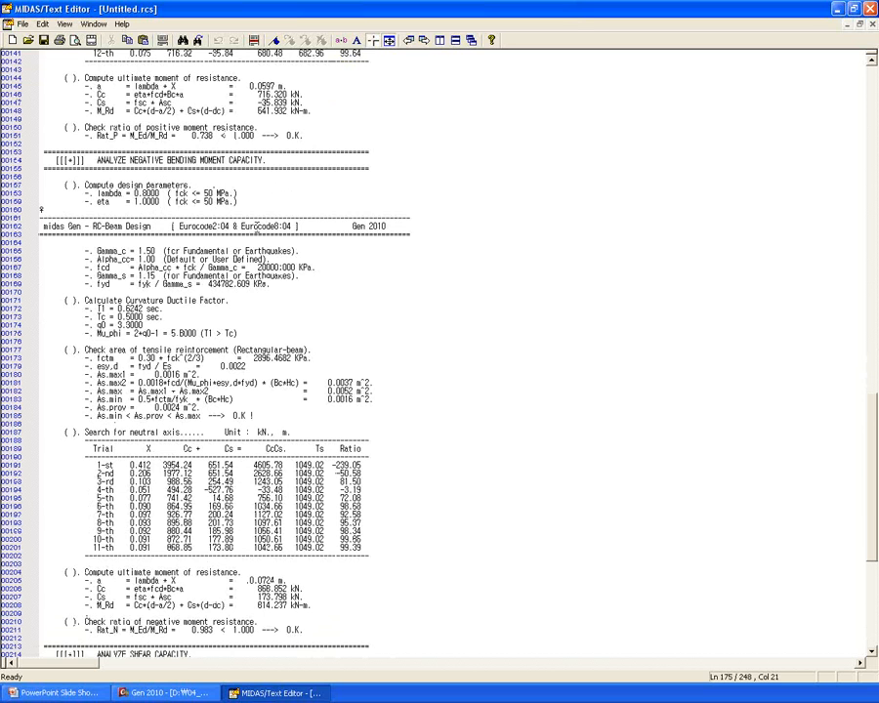
{"action": "scroll", "coordinate": [257, 228], "scroll_direction": "down", "scroll_amount": 12}
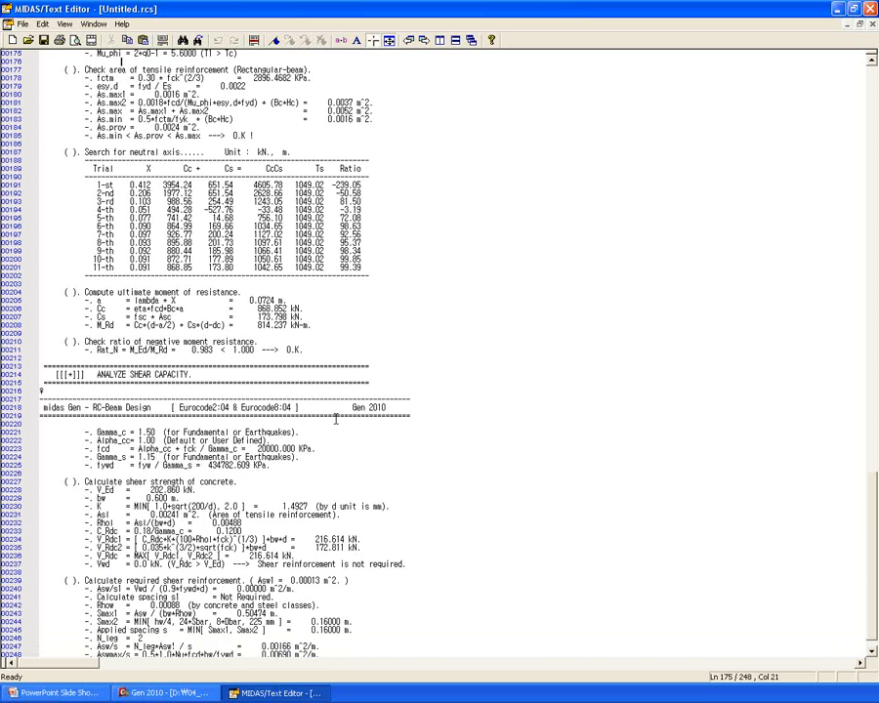
{"action": "scroll", "coordinate": [351, 420], "scroll_direction": "down", "scroll_amount": 6}
{"action": "left_click", "coordinate": [153, 527]}
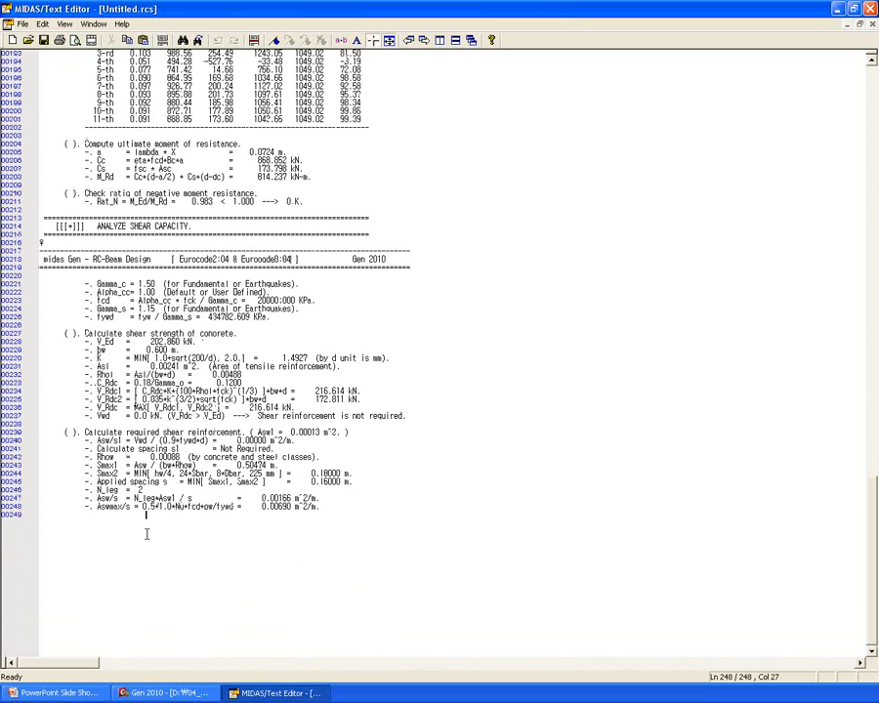
- Close the text editor choosing Yes, and show the 'Design Forces of Capacity Design (Beam/Column)' slide
{"action": "left_click", "coordinate": [870, 9]}
{"action": "left_click", "coordinate": [474, 367]}
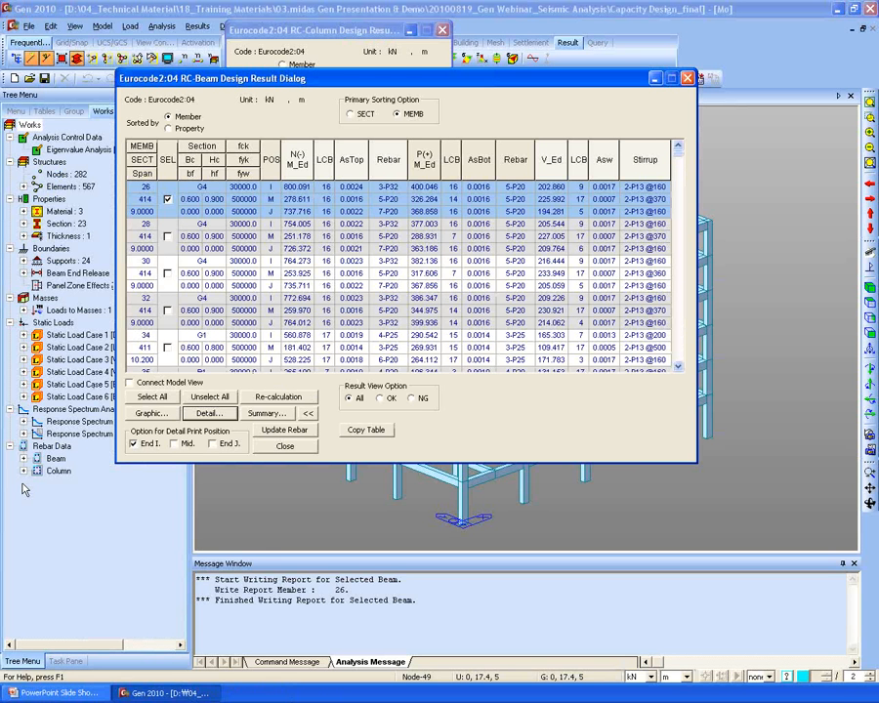
{"action": "left_click", "coordinate": [49, 698]}
{"action": "left_click", "coordinate": [445, 416]}
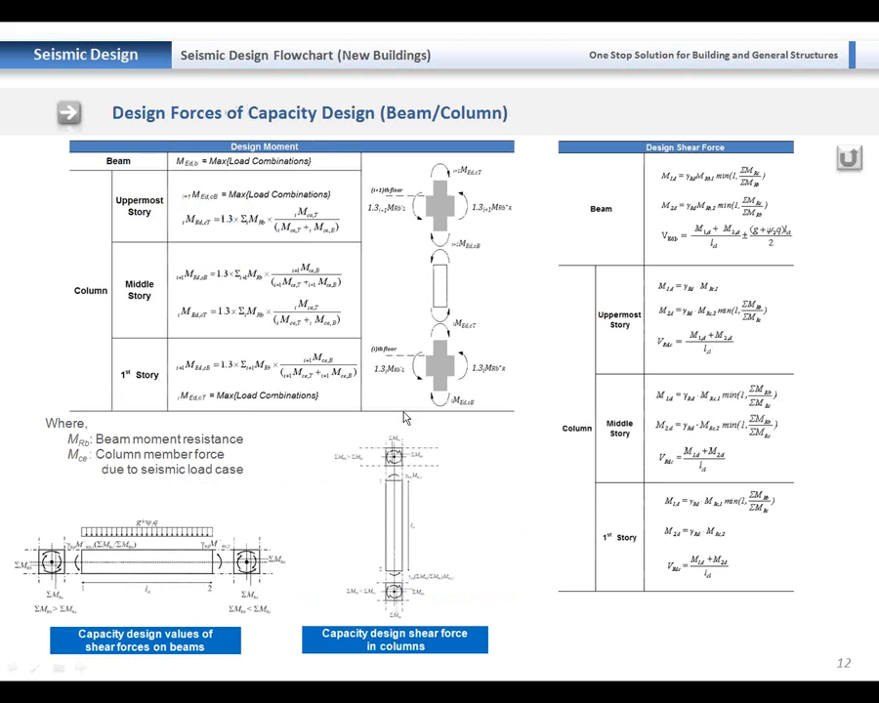
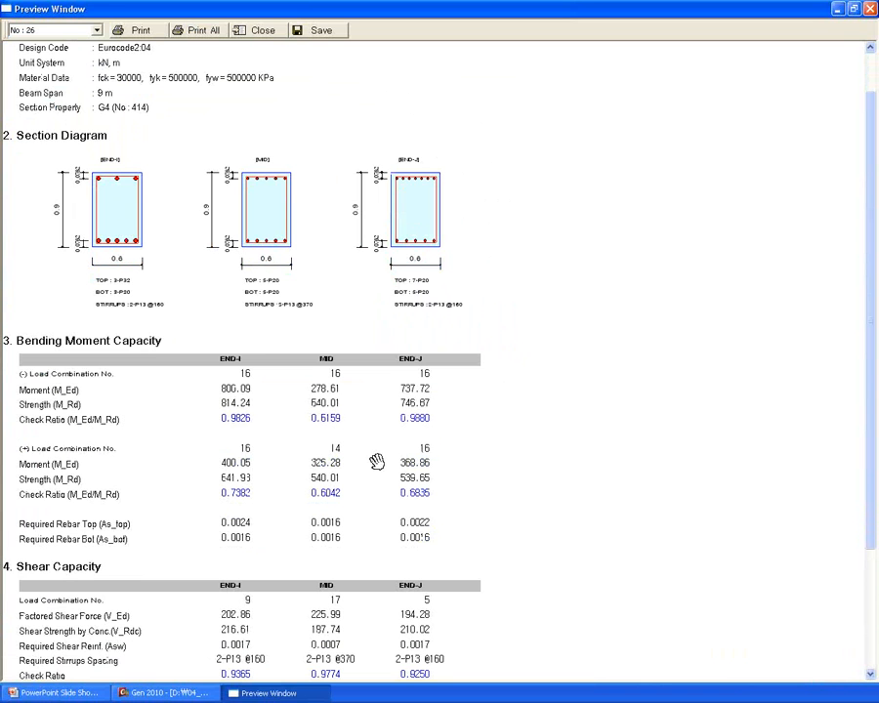
- Close beam 26's report preview, view the capacity-design slide, then return to the model
{"action": "left_click", "coordinate": [266, 30]}
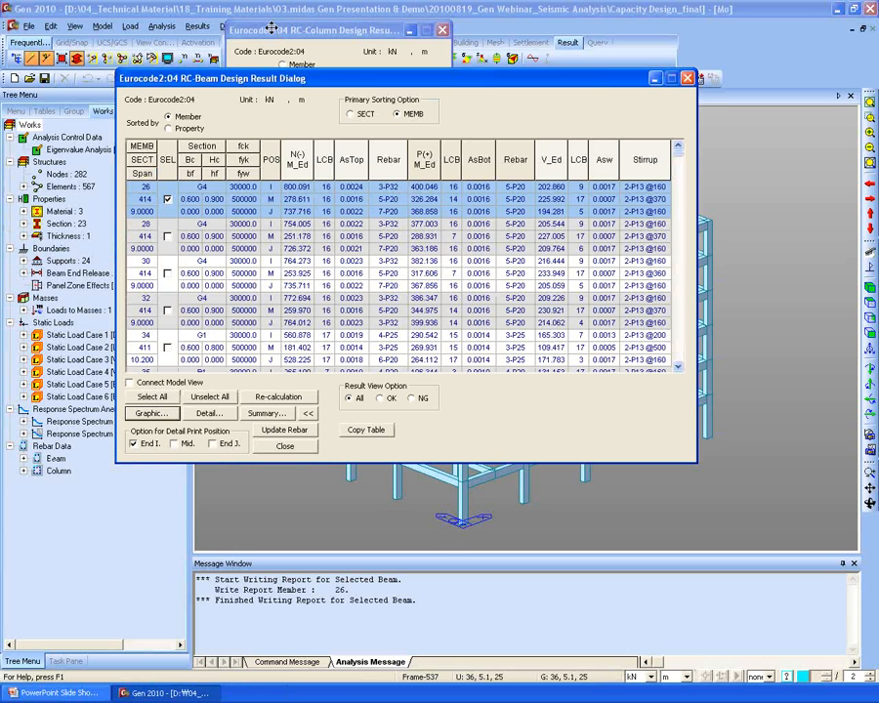
{"action": "left_click", "coordinate": [58, 695]}
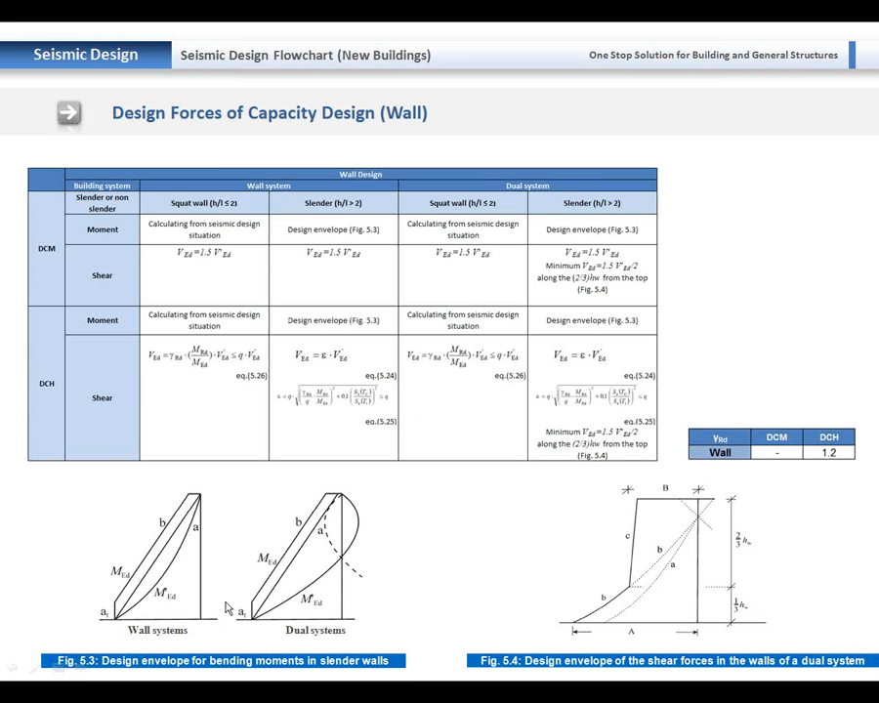
{"action": "key", "text": "alt+Tab"}
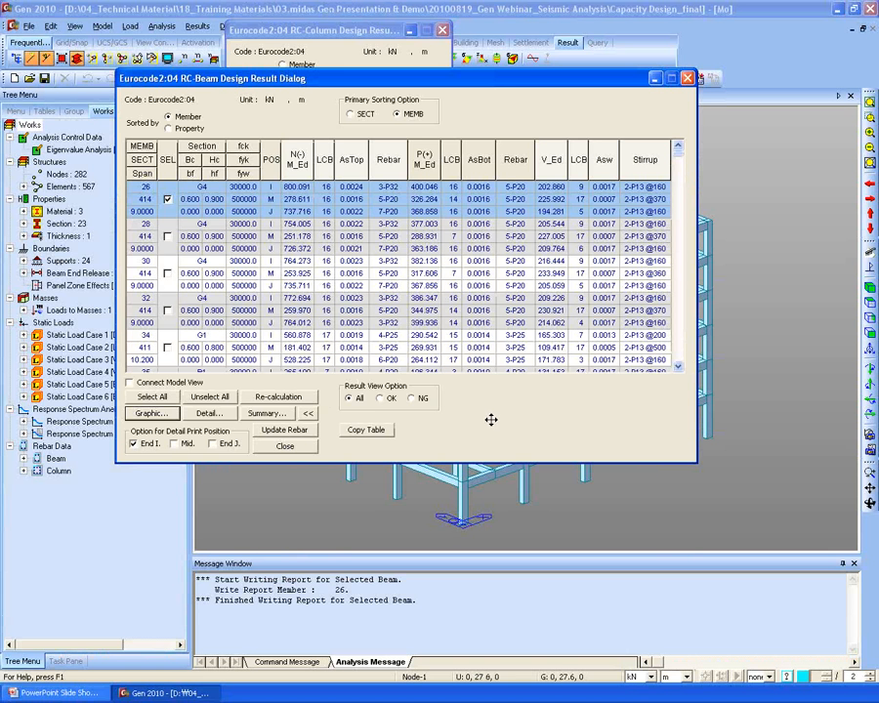
- Close the beam results and produce column member 1's graphic report, with columns sorted by member
{"action": "left_click", "coordinate": [289, 448]}
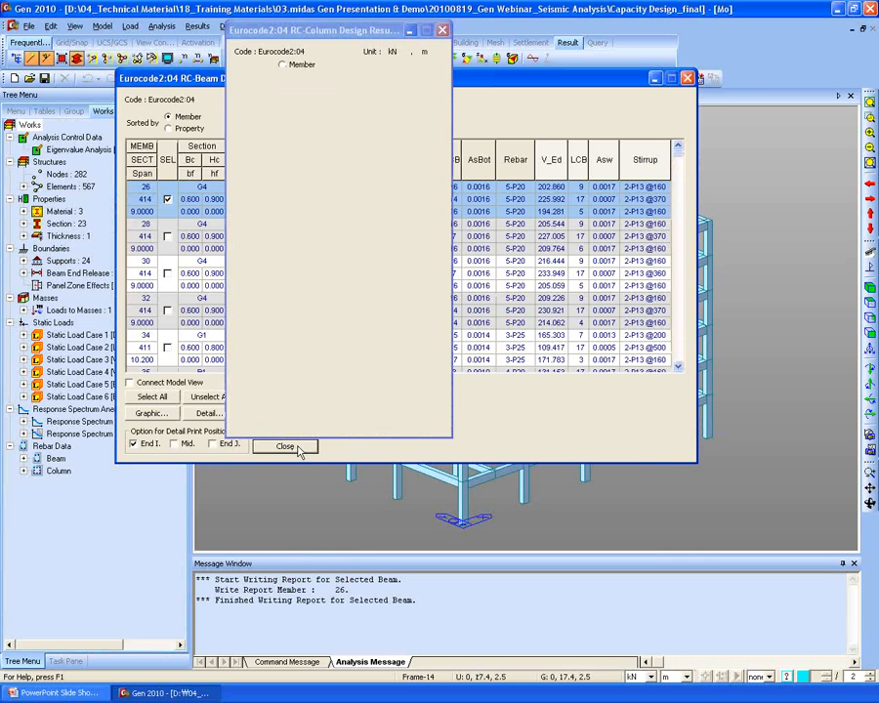
{"action": "left_click", "coordinate": [302, 65]}
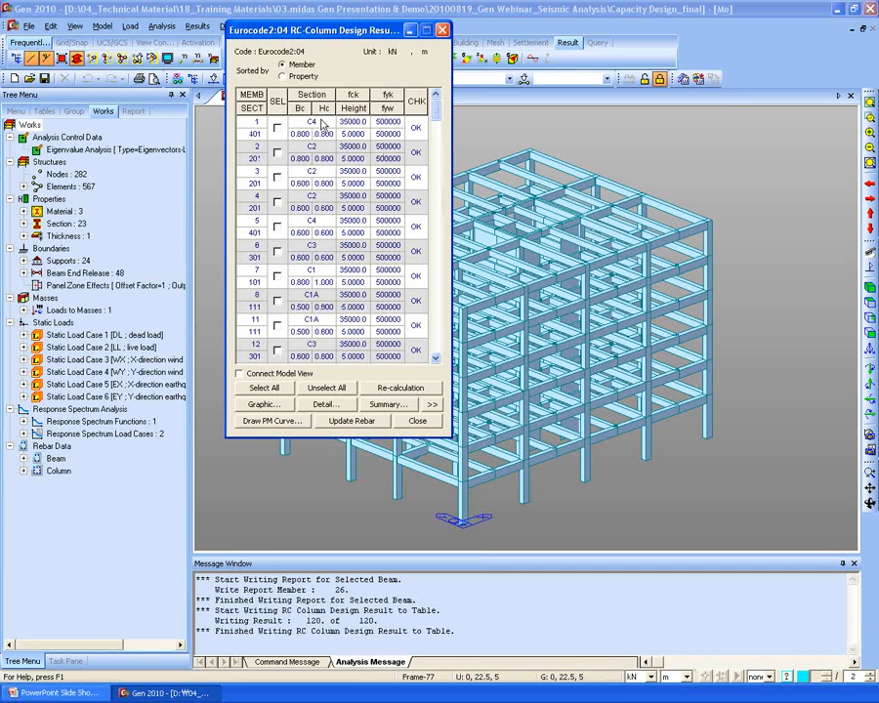
{"action": "left_click", "coordinate": [278, 128]}
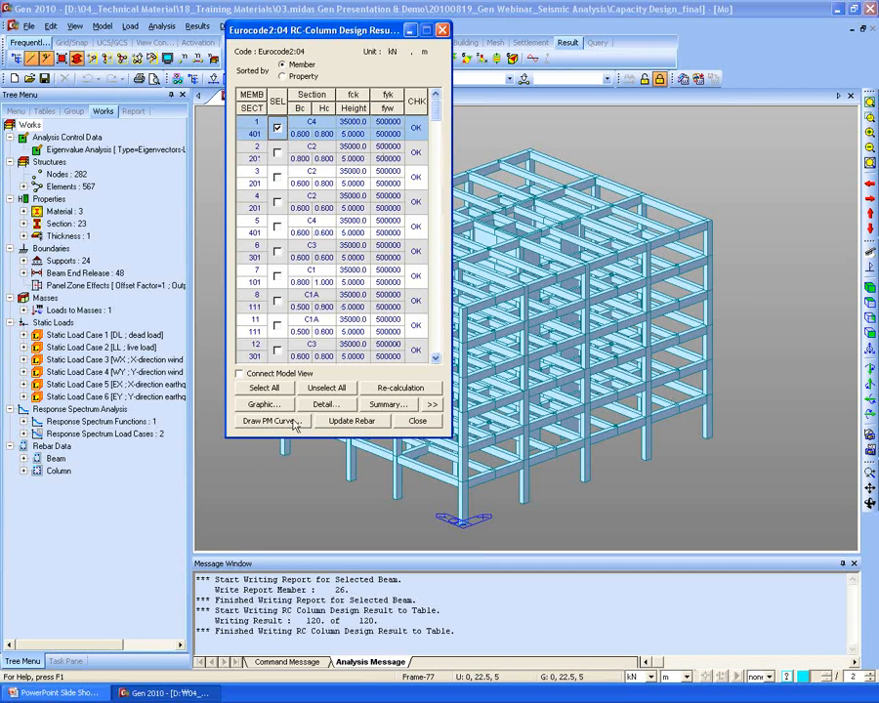
{"action": "left_click", "coordinate": [265, 405]}
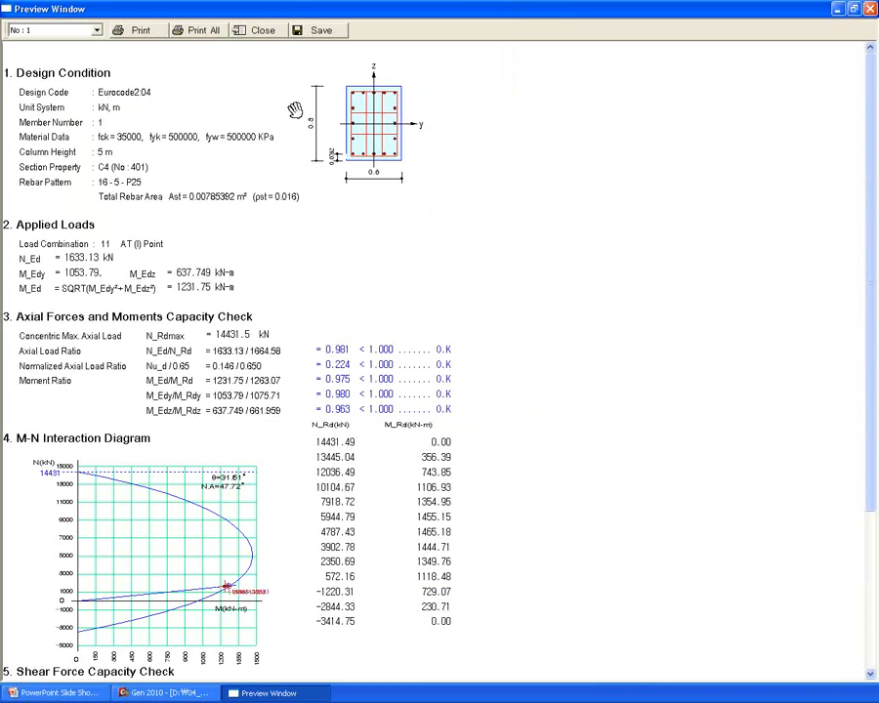
{"action": "scroll", "coordinate": [421, 279], "scroll_direction": "down", "scroll_amount": 1}
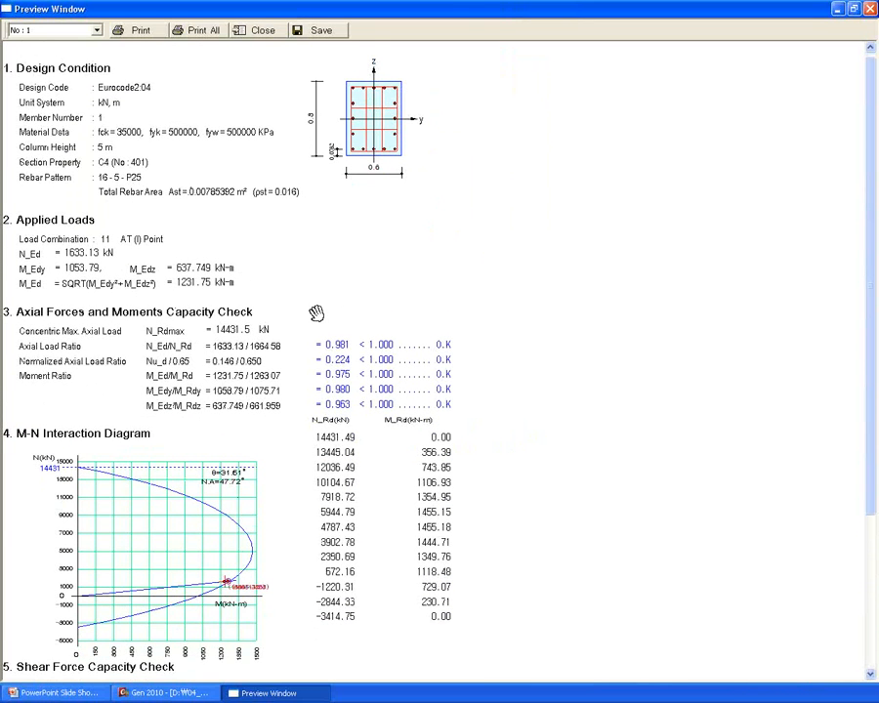
{"action": "left_click_drag", "start_coordinate": [495, 426], "coordinate": [558, 355]}
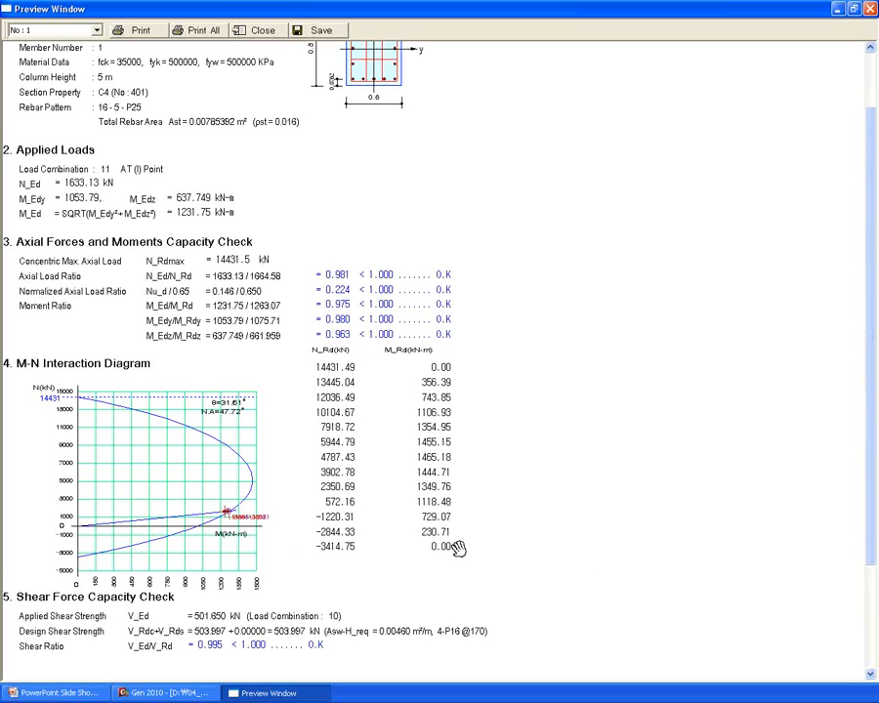
- Close column 1's report, rotate its 3-D M-N interaction surface, then close the column results
{"action": "left_click", "coordinate": [258, 31]}
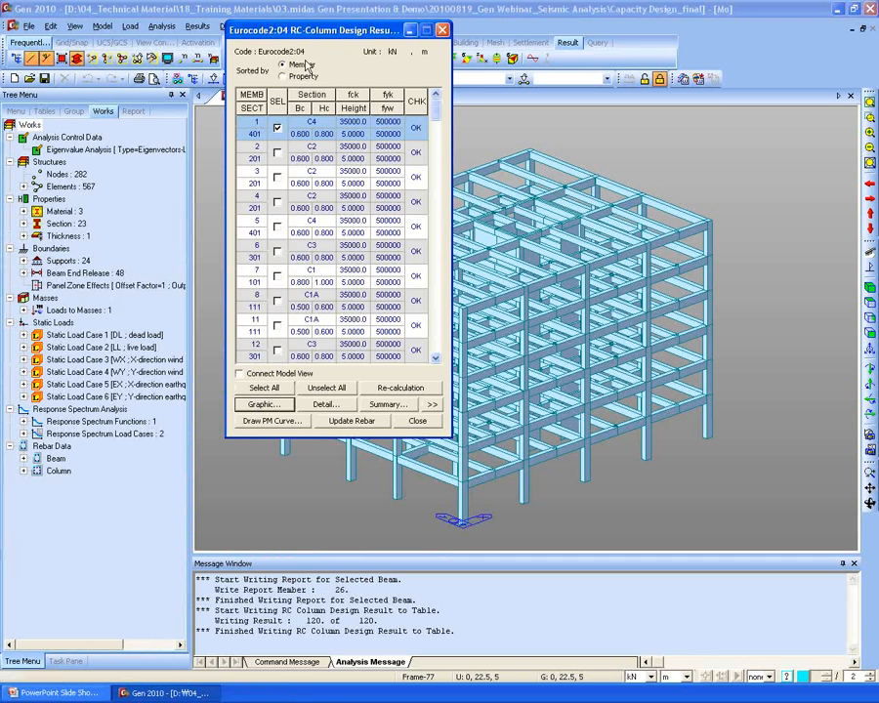
{"action": "left_click", "coordinate": [278, 424]}
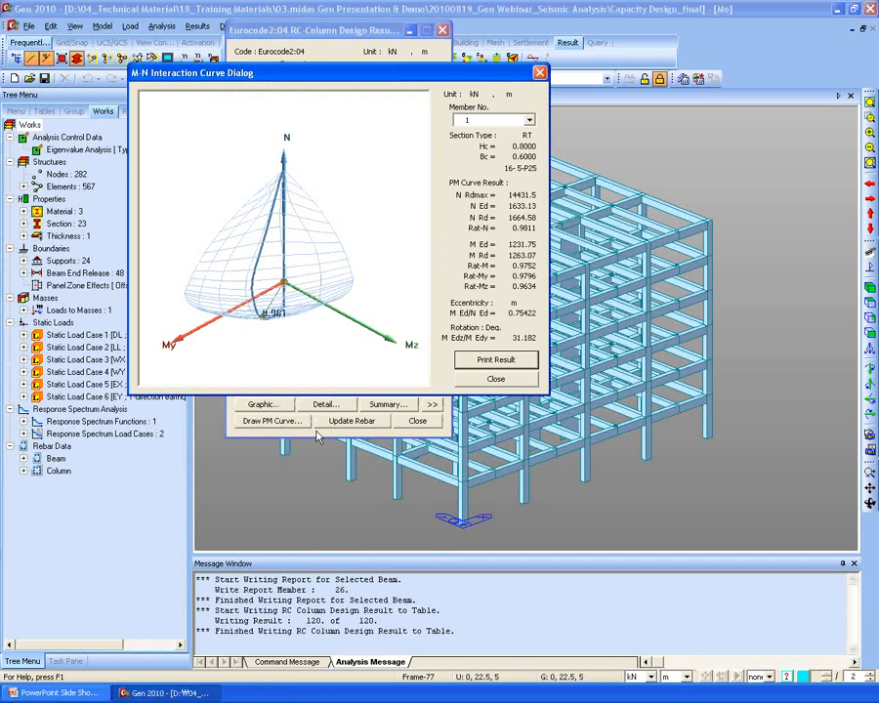
{"action": "left_click_drag", "start_coordinate": [247, 224], "coordinate": [396, 234]}
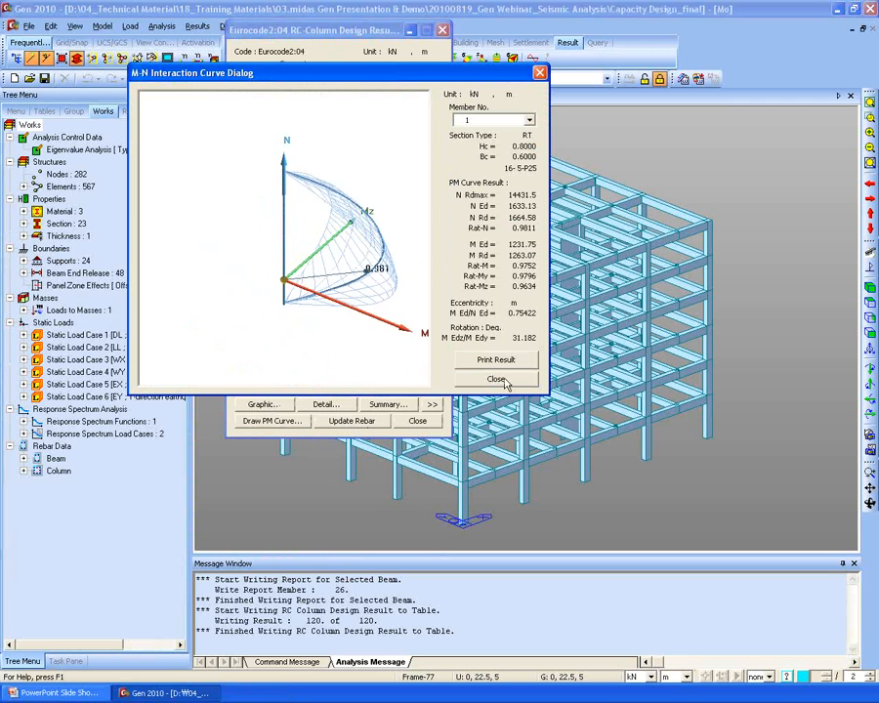
{"action": "left_click", "coordinate": [496, 380]}
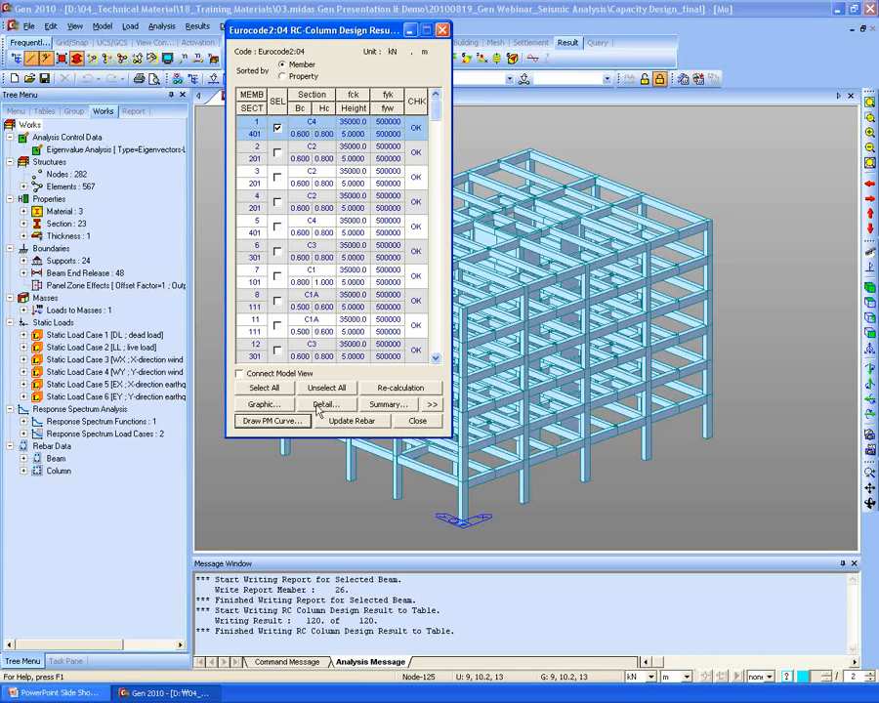
{"action": "left_click", "coordinate": [417, 420]}
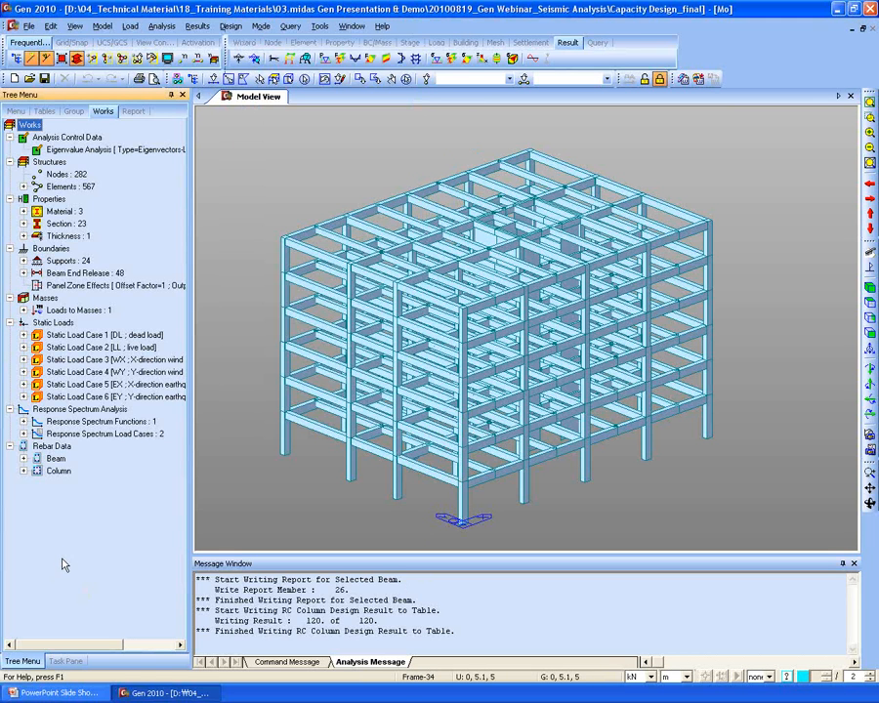
- Rerun Eurocode2:04 beam and column design and review the property-sorted results before closing each
{"action": "middle_click_drag", "start_coordinate": [442, 277], "coordinate": [442, 314], "text": "ctrl"}
{"action": "middle_click_drag", "start_coordinate": [343, 368], "coordinate": [344, 279], "text": "ctrl"}
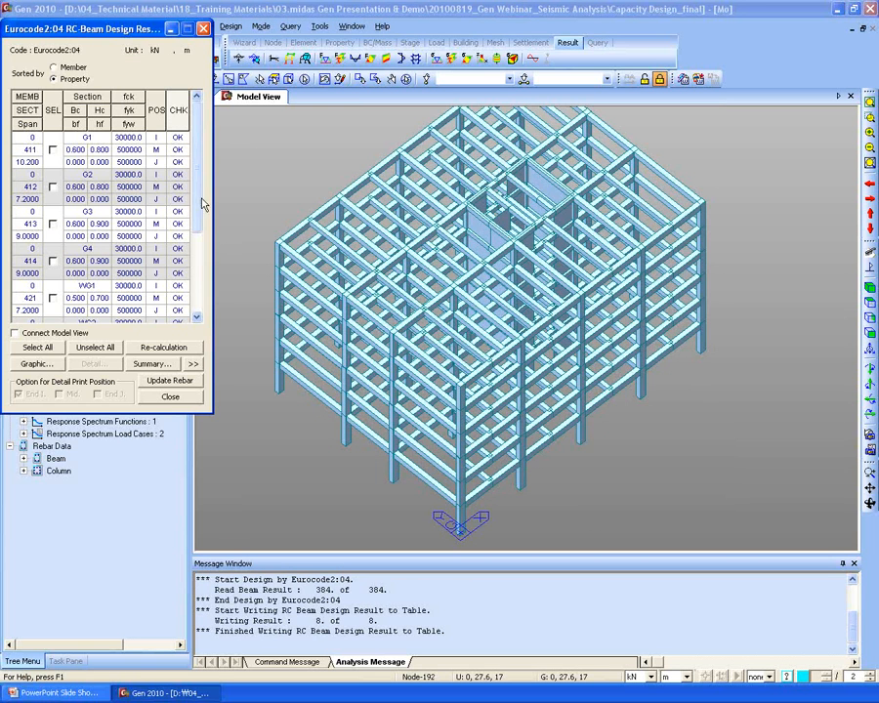
{"action": "scroll", "coordinate": [179, 195], "scroll_direction": "down", "scroll_amount": 3}
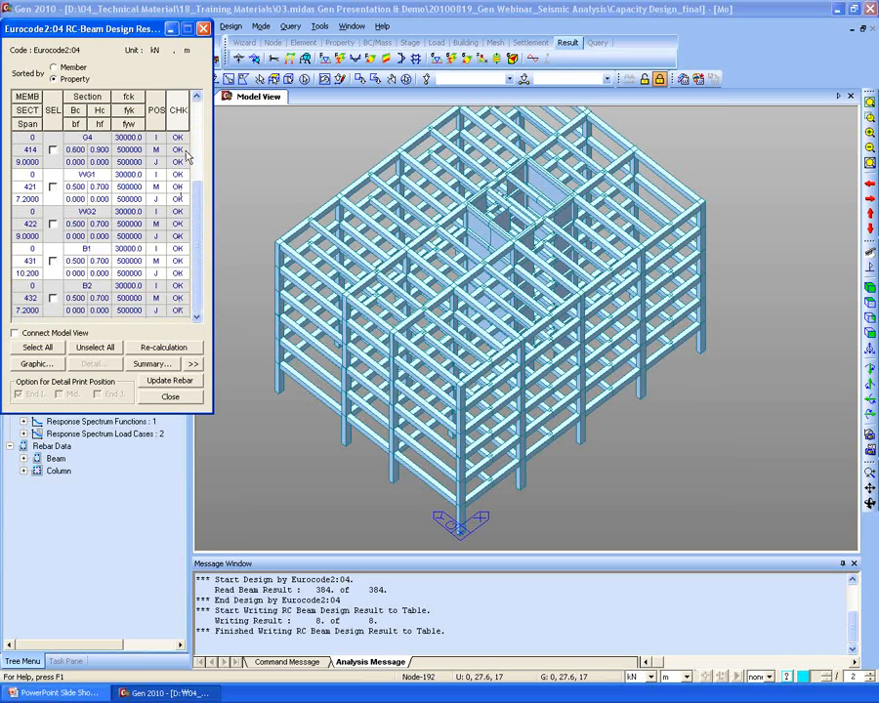
{"action": "left_click", "coordinate": [171, 398]}
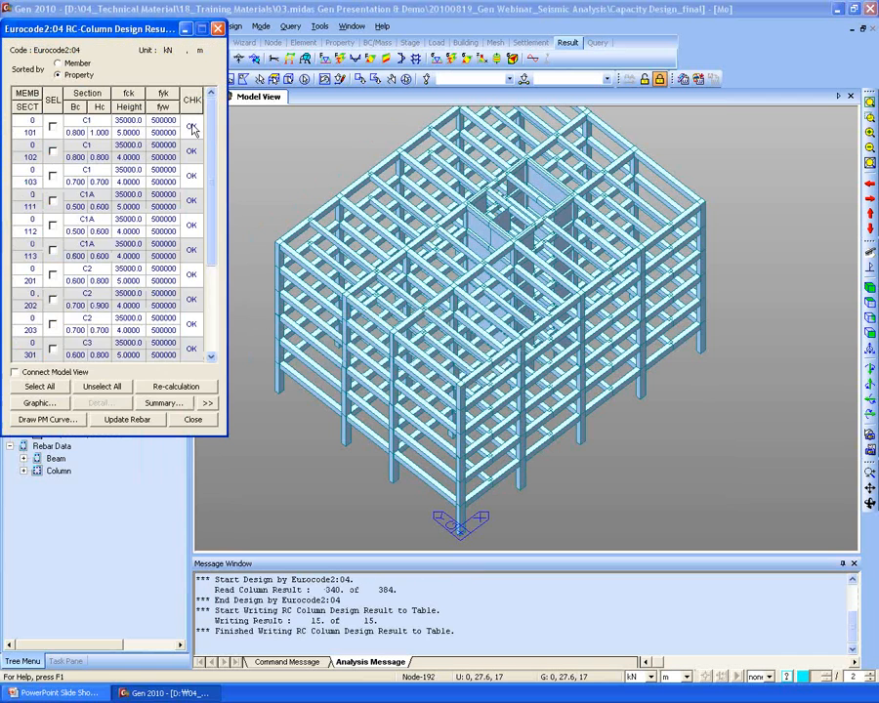
{"action": "scroll", "coordinate": [208, 145], "scroll_direction": "down", "scroll_amount": 2}
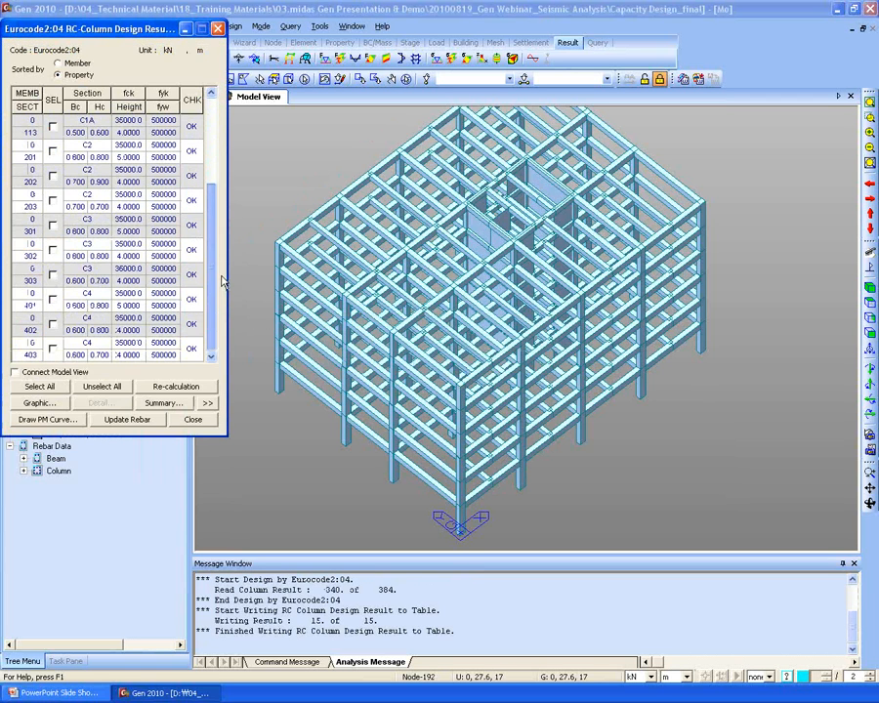
{"action": "left_click", "coordinate": [199, 422]}
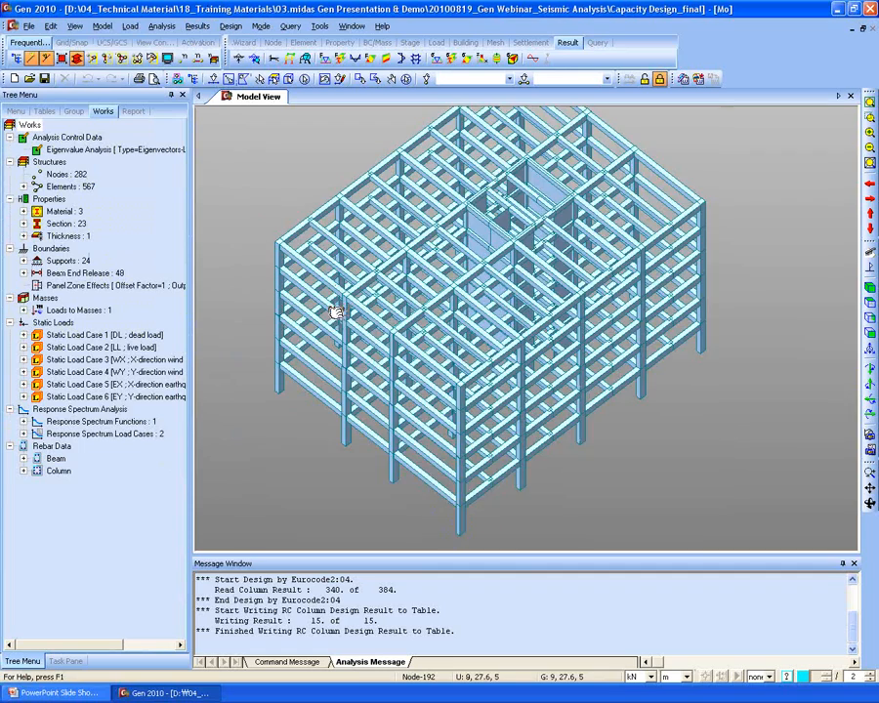
{"action": "scroll", "coordinate": [363, 197], "scroll_direction": "up", "scroll_amount": 5}
- Reposition the model view and open the Design menu's RC Strong Column-Weak Beam submenu
{"action": "middle_click_drag", "start_coordinate": [363, 196], "coordinate": [481, 310]}
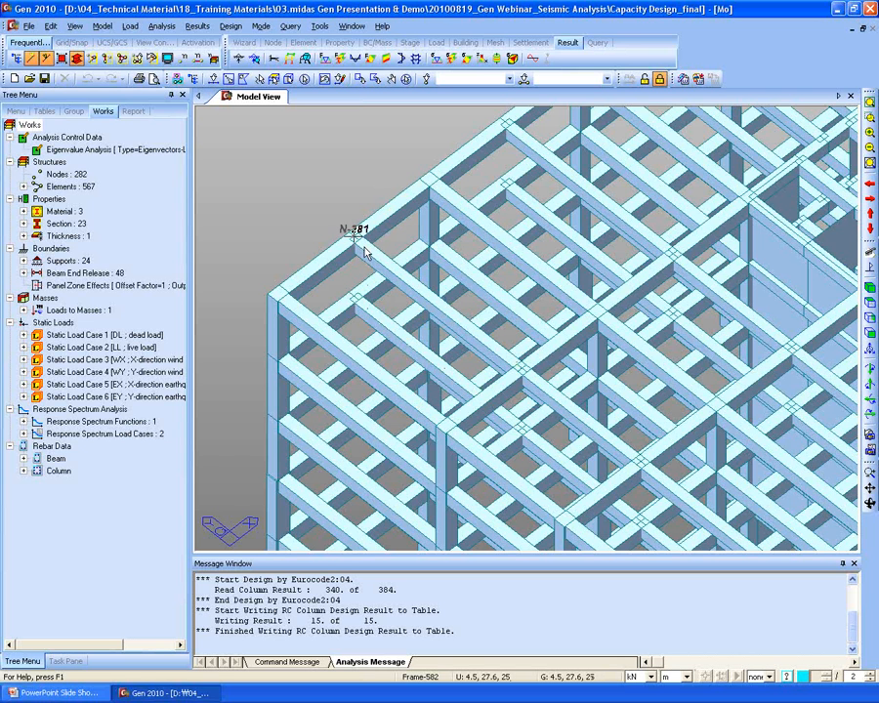
{"action": "scroll", "coordinate": [373, 228], "scroll_direction": "up", "scroll_amount": 2}
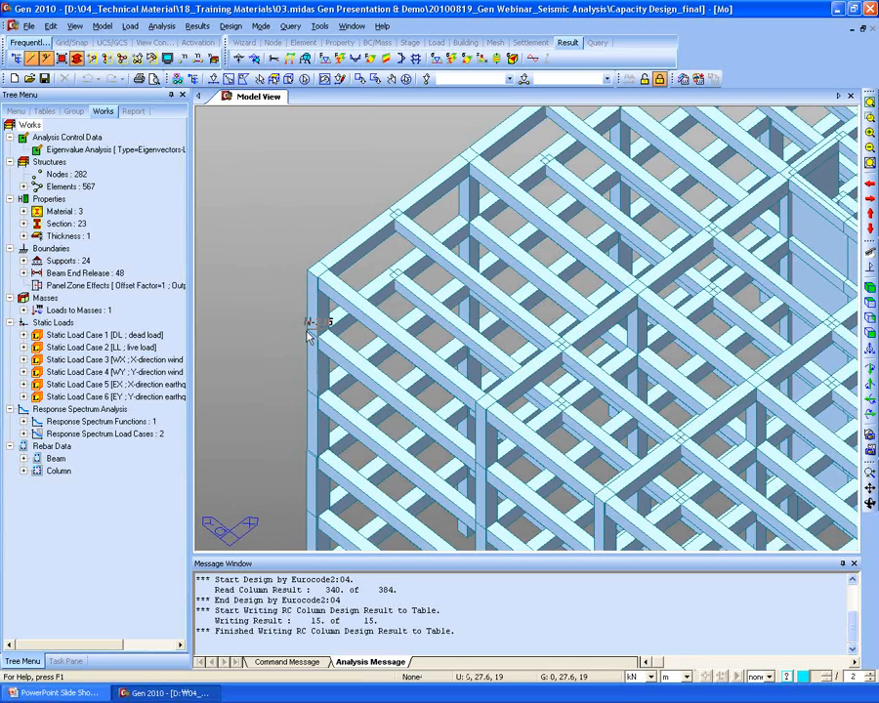
{"action": "left_click", "coordinate": [230, 27]}
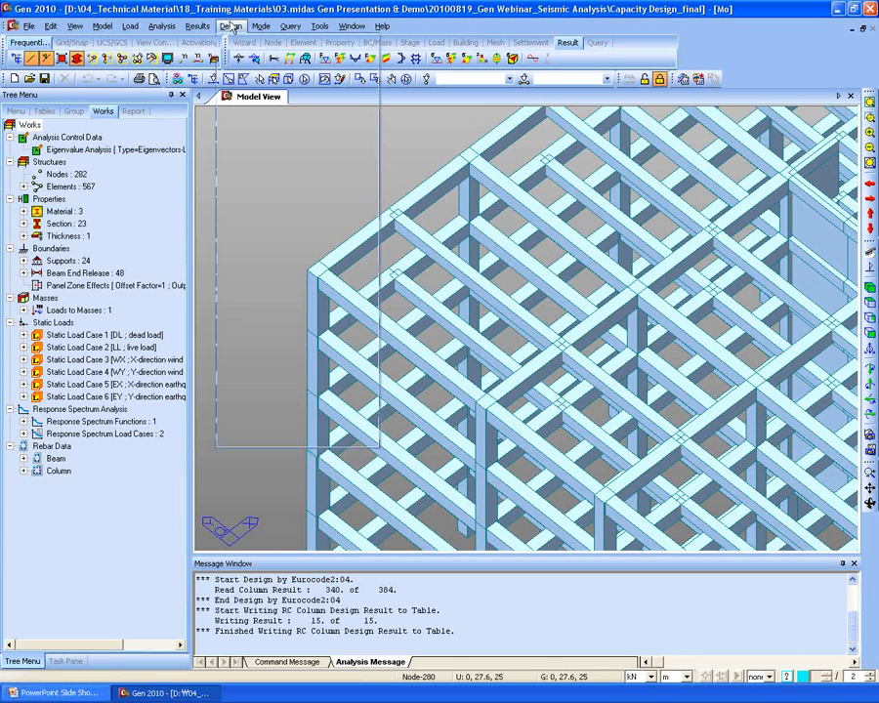
{"action": "mouse_move", "coordinate": [277, 186]}
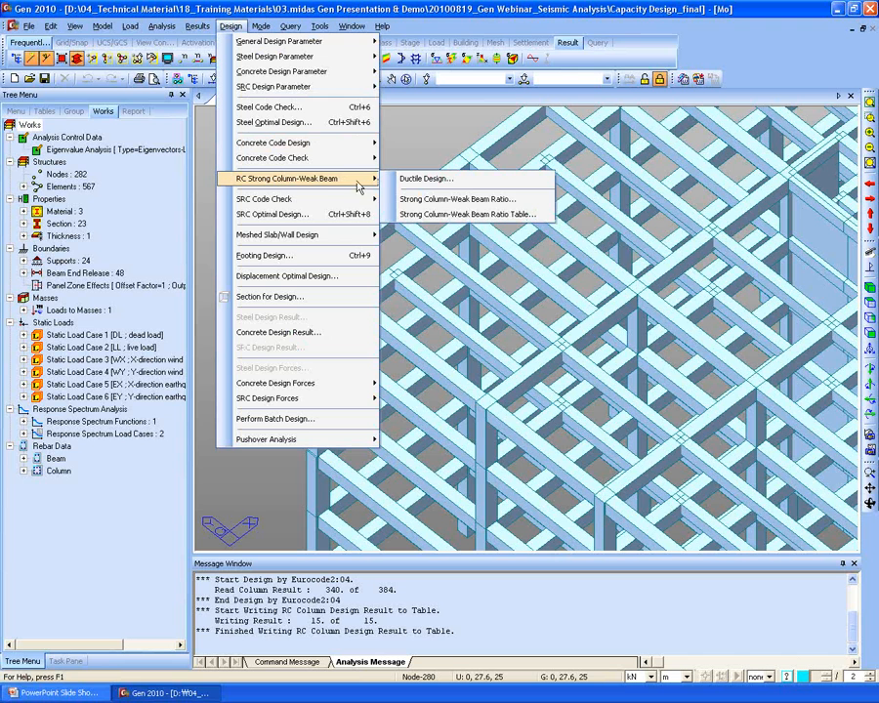
- Plot strong column-weak beam ratios for all nodes, from 1.675 at node 207 up to 99.99
{"action": "left_click", "coordinate": [518, 203]}
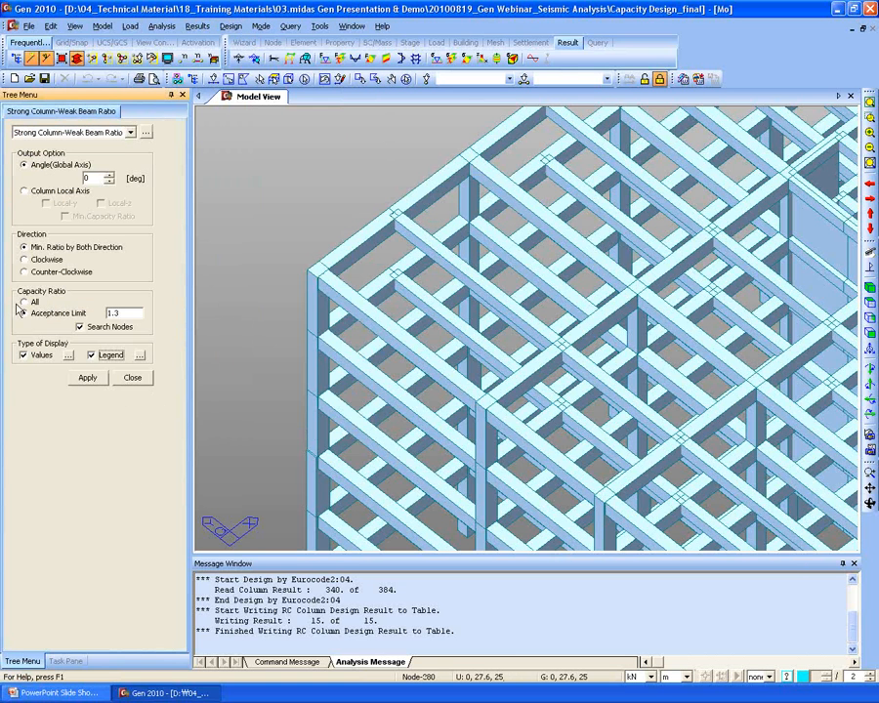
{"action": "left_click", "coordinate": [45, 314]}
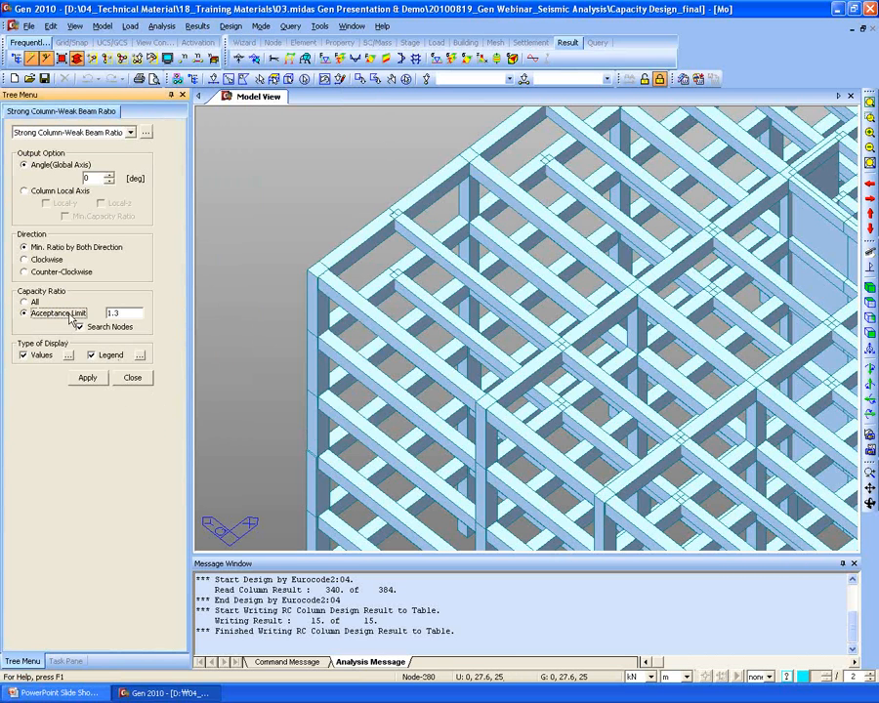
{"action": "left_click", "coordinate": [32, 301]}
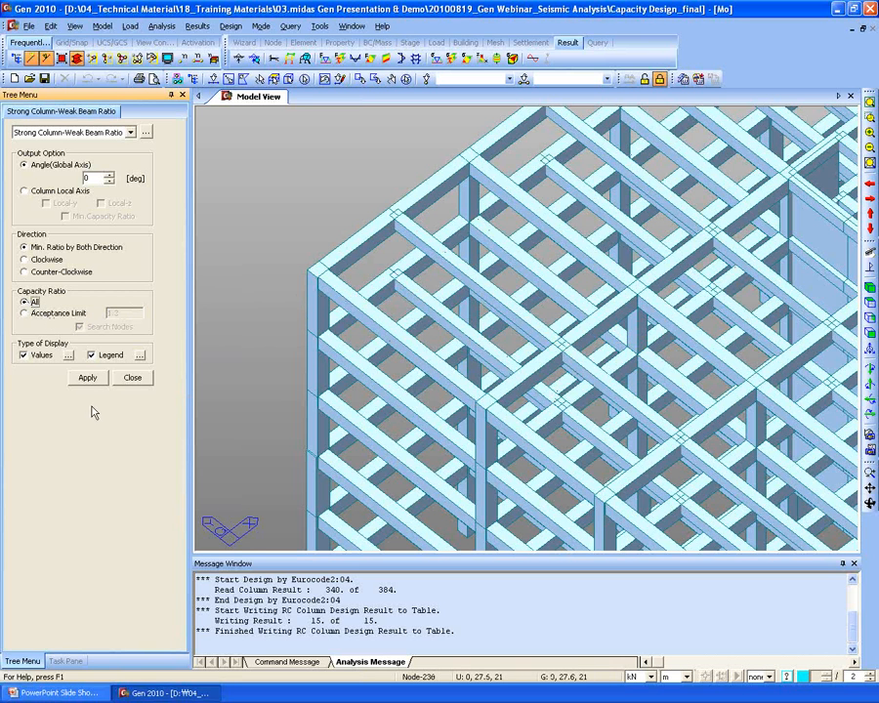
{"action": "left_click", "coordinate": [88, 381]}
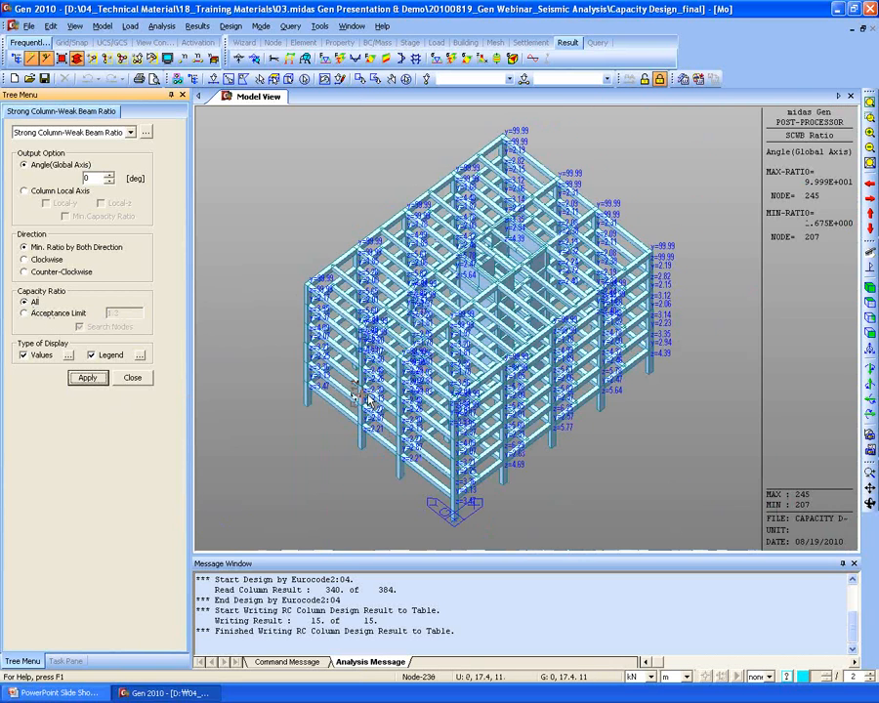
{"action": "scroll", "coordinate": [427, 406], "scroll_direction": "up", "scroll_amount": 5}
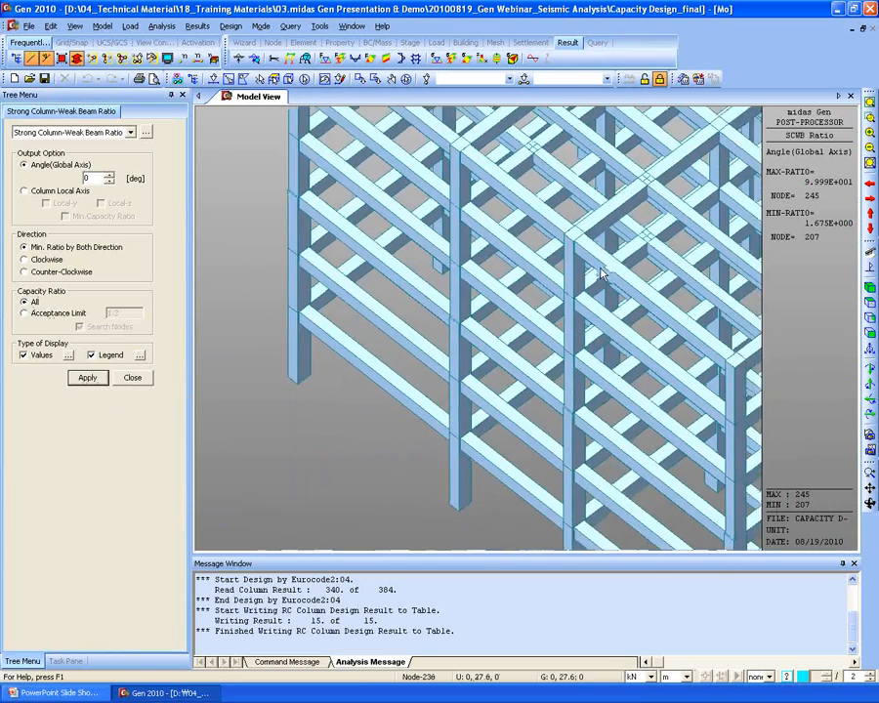
{"action": "middle_click_drag", "start_coordinate": [358, 320], "coordinate": [398, 394]}
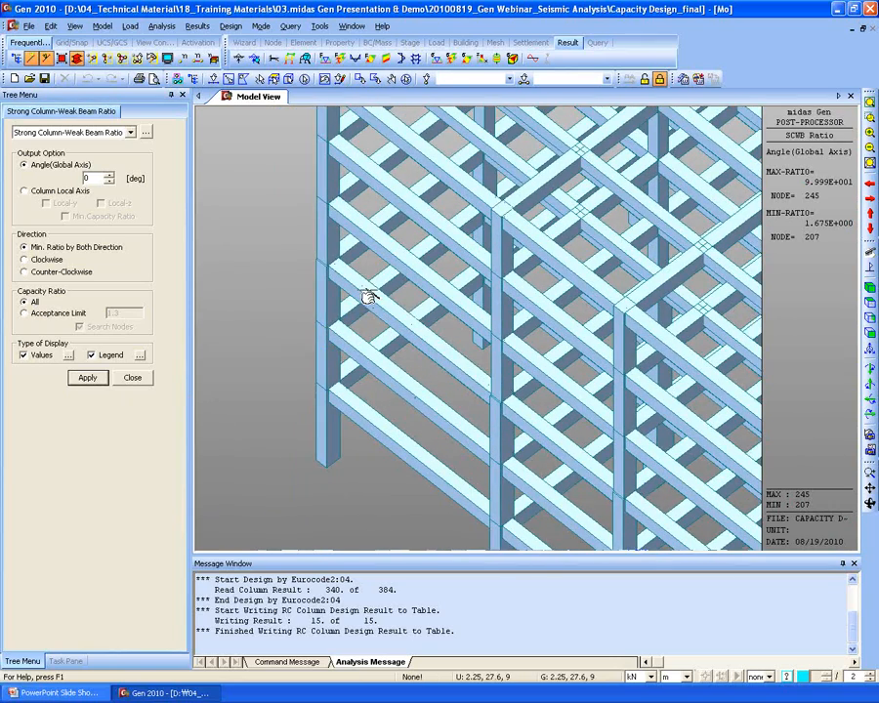
{"action": "middle_click_drag", "start_coordinate": [365, 307], "coordinate": [349, 371]}
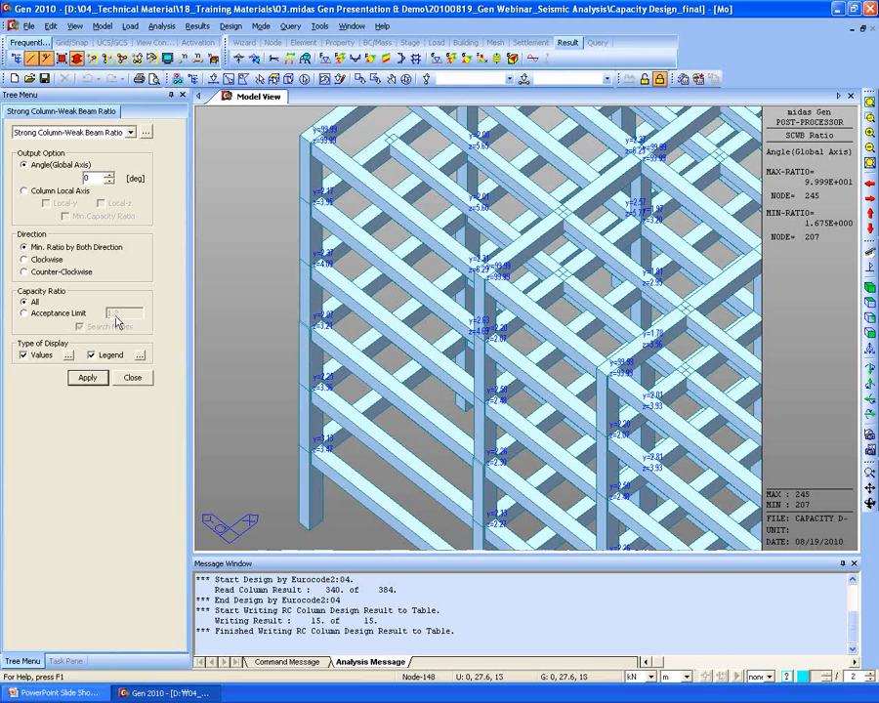
{"action": "left_click", "coordinate": [231, 26]}
{"action": "mouse_move", "coordinate": [293, 71]}
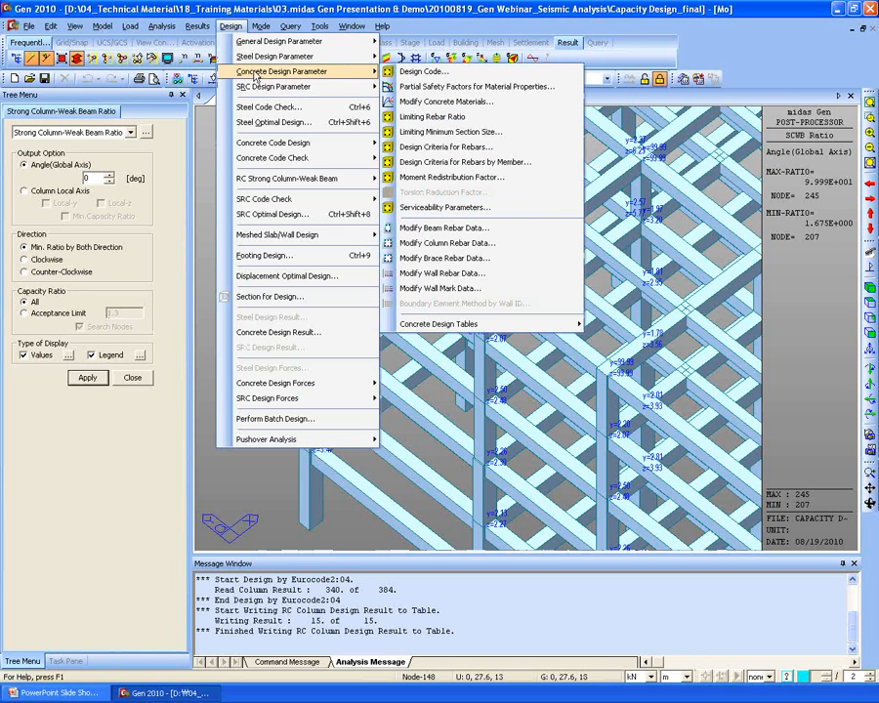
{"action": "left_click", "coordinate": [431, 73]}
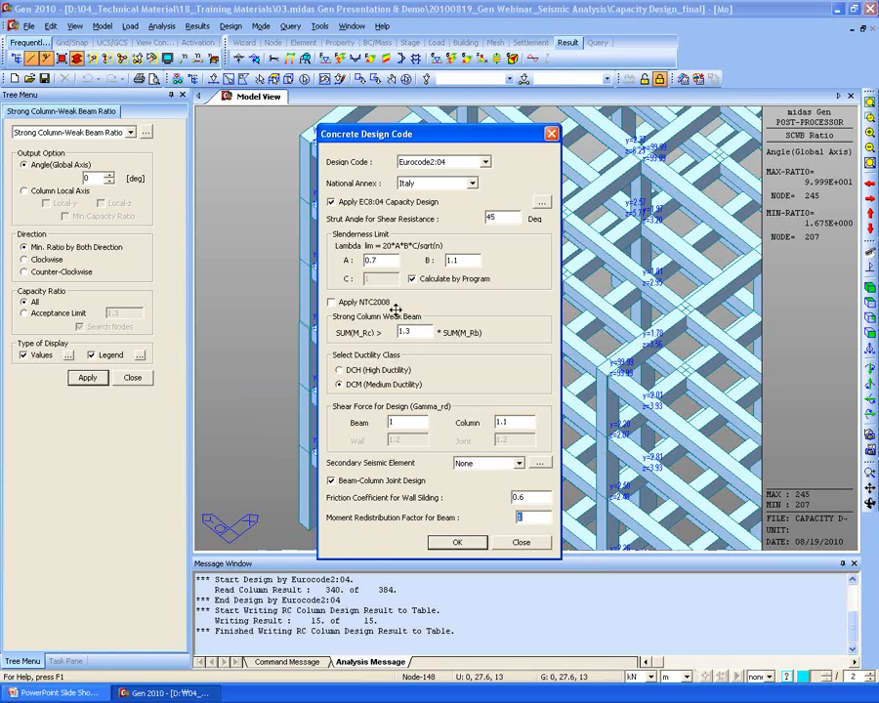
{"action": "left_click", "coordinate": [523, 544]}
{"action": "scroll", "coordinate": [499, 372], "scroll_direction": "up", "scroll_amount": 5}
{"action": "middle_click_drag", "start_coordinate": [552, 400], "coordinate": [313, 293]}
{"action": "scroll", "coordinate": [503, 329], "scroll_direction": "up", "scroll_amount": 3}
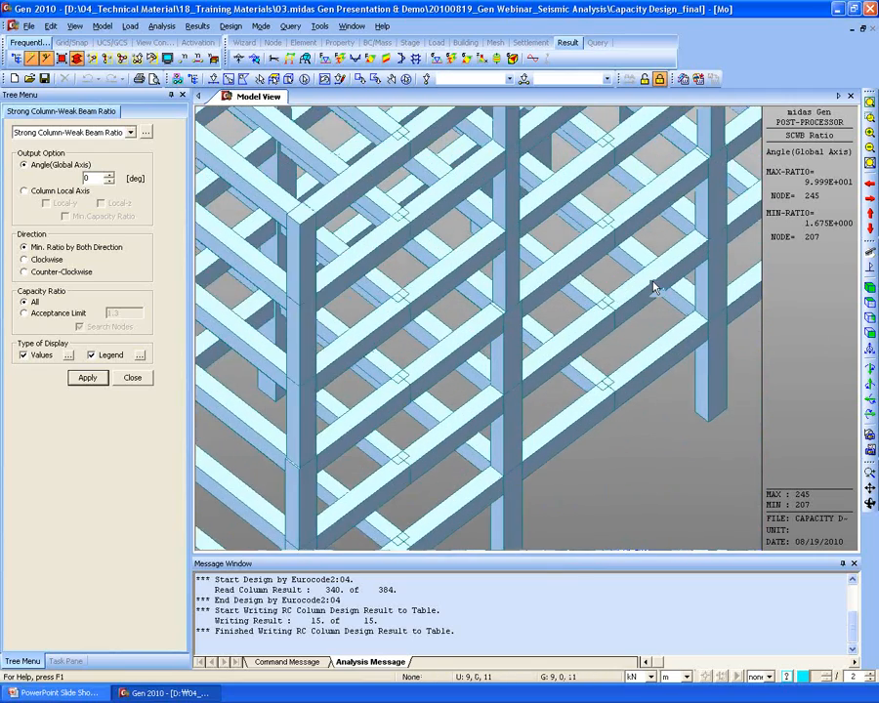
{"action": "scroll", "coordinate": [459, 402], "scroll_direction": "down", "scroll_amount": 4}
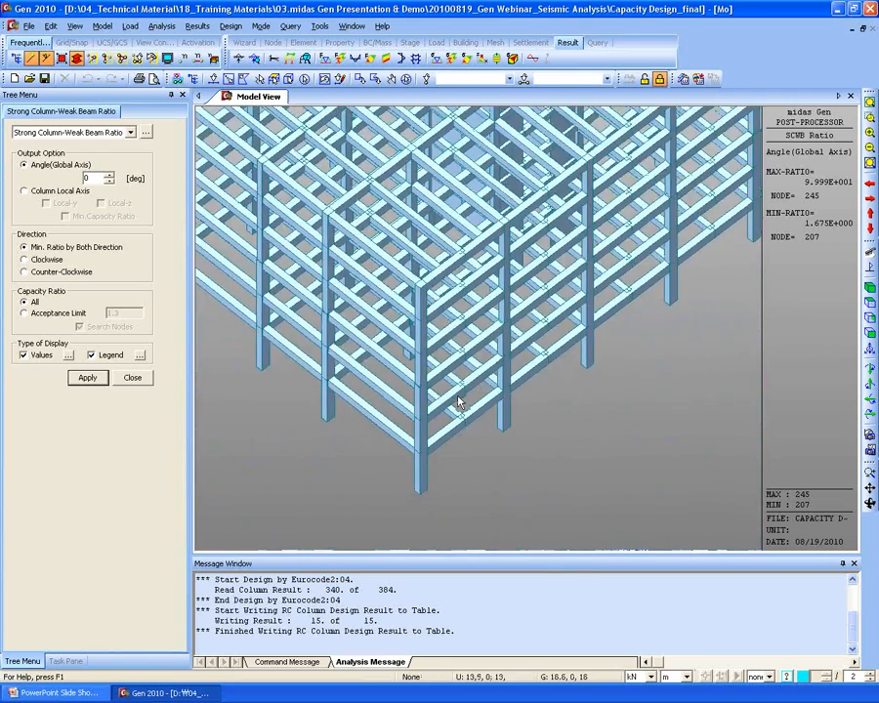
{"action": "scroll", "coordinate": [468, 390], "scroll_direction": "down", "scroll_amount": 3}
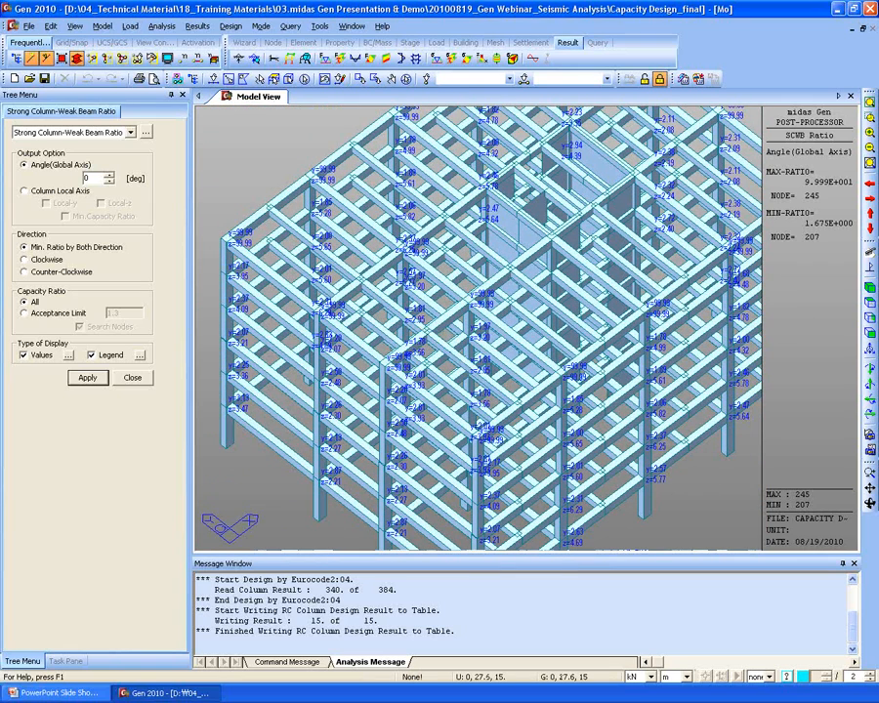
- Filter the ratio display to joints under the 1.3 acceptance limit
{"action": "left_click", "coordinate": [44, 315]}
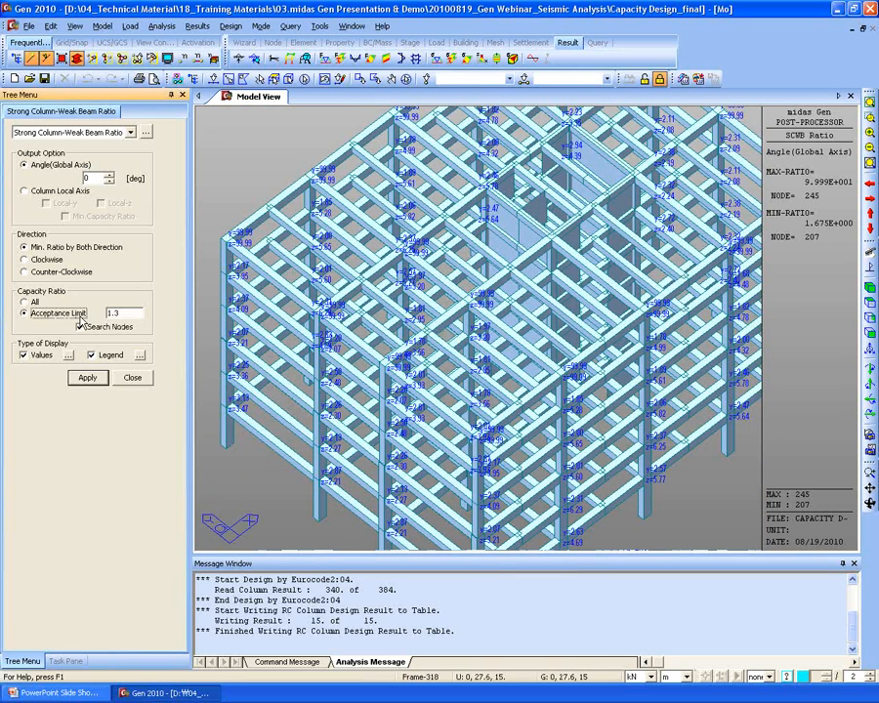
{"action": "left_click", "coordinate": [90, 378]}
{"action": "scroll", "coordinate": [524, 325], "scroll_direction": "down", "scroll_amount": 5}
{"action": "middle_click_drag", "start_coordinate": [460, 410], "coordinate": [413, 410]}
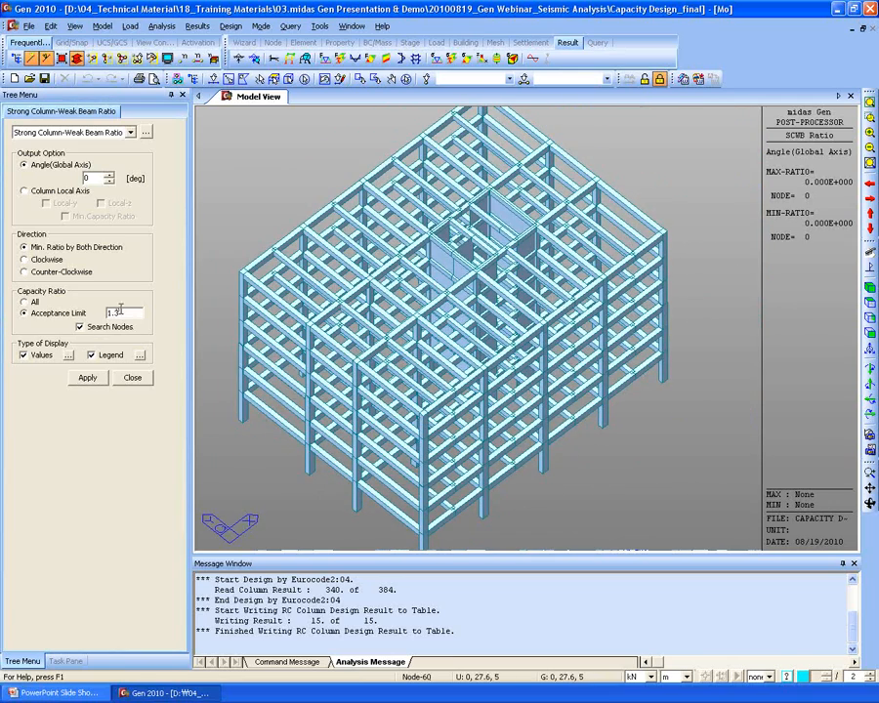
- Raise the acceptance limit to 2.0, reapply it, and close the ratio settings
{"action": "left_click_drag", "start_coordinate": [127, 313], "coordinate": [43, 318]}
{"action": "type", "text": "2"}
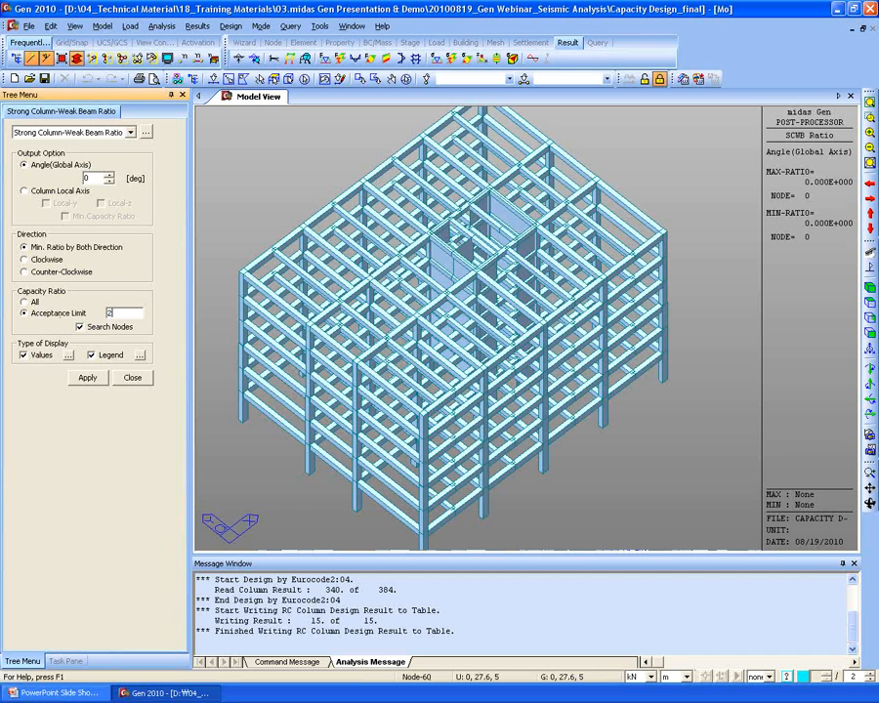
{"action": "left_click", "coordinate": [87, 378]}
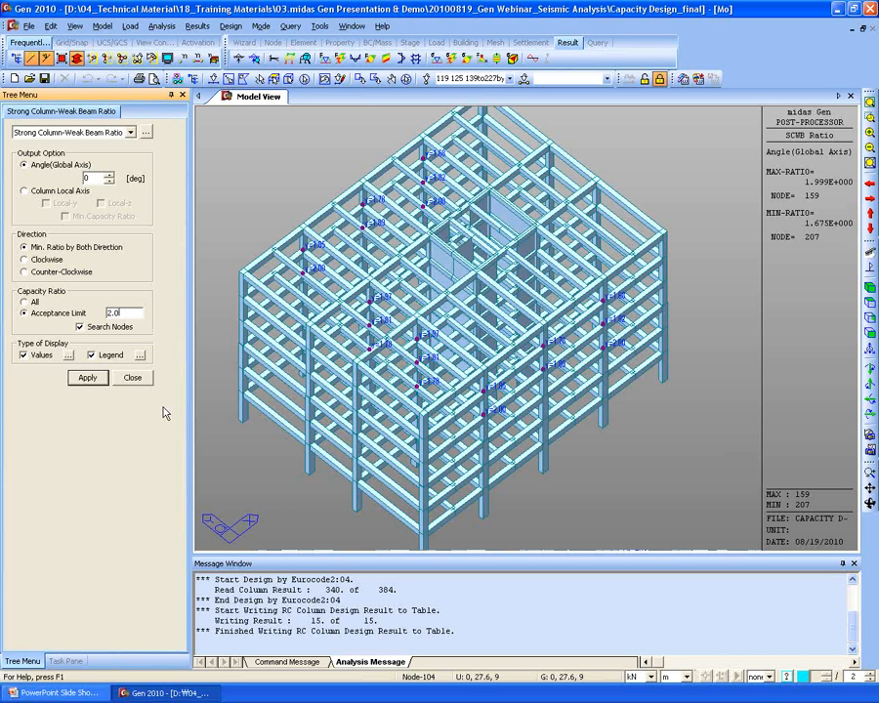
{"action": "left_click", "coordinate": [132, 378]}
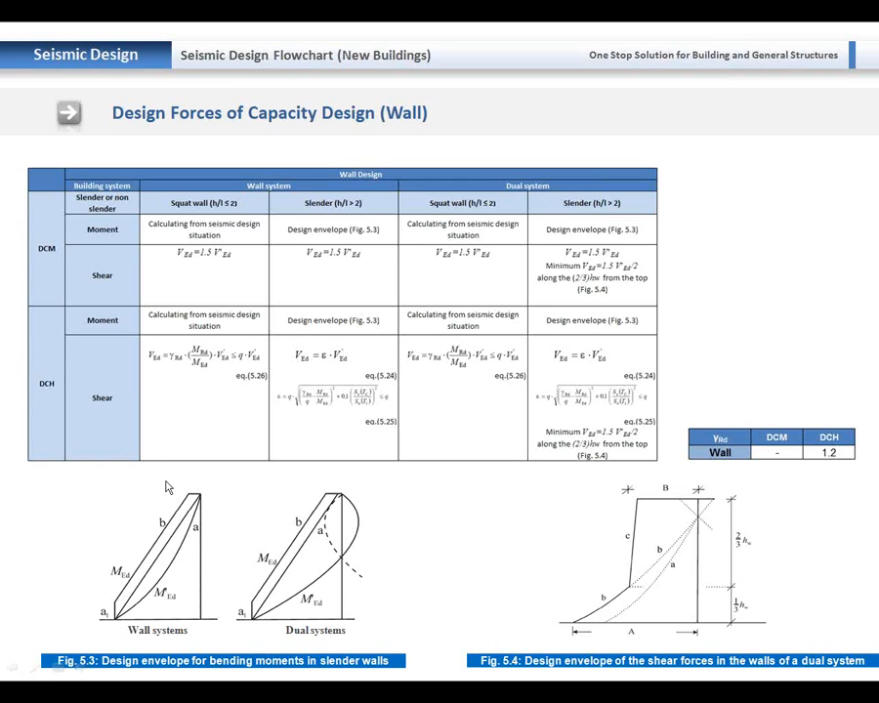
- Advance past the Existing Buildings divider to the Eurocode8 seismic assessment flowchart slide
{"action": "left_click", "coordinate": [166, 488]}
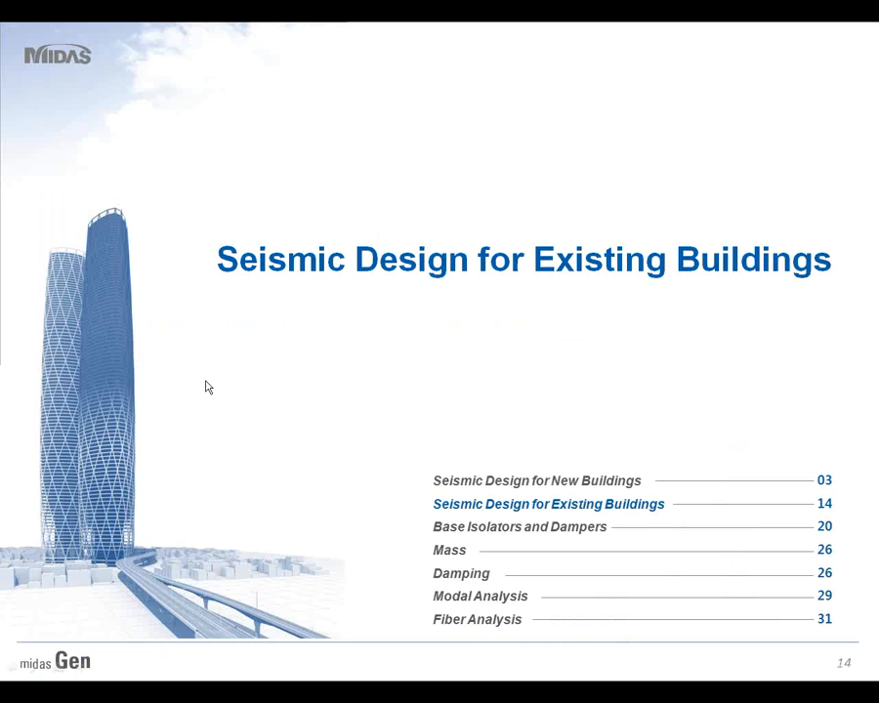
{"action": "left_click", "coordinate": [327, 293]}
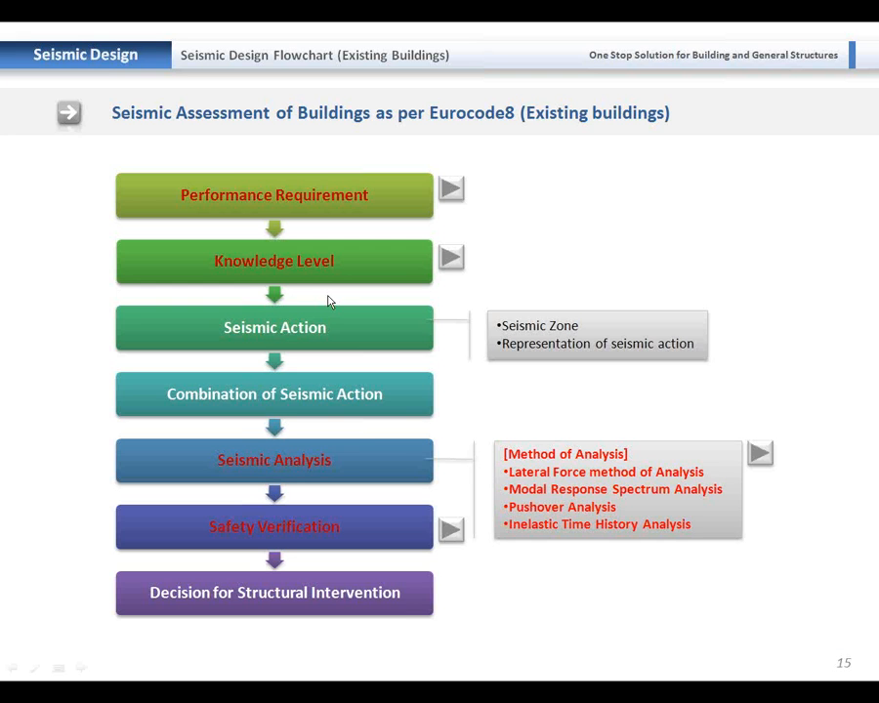
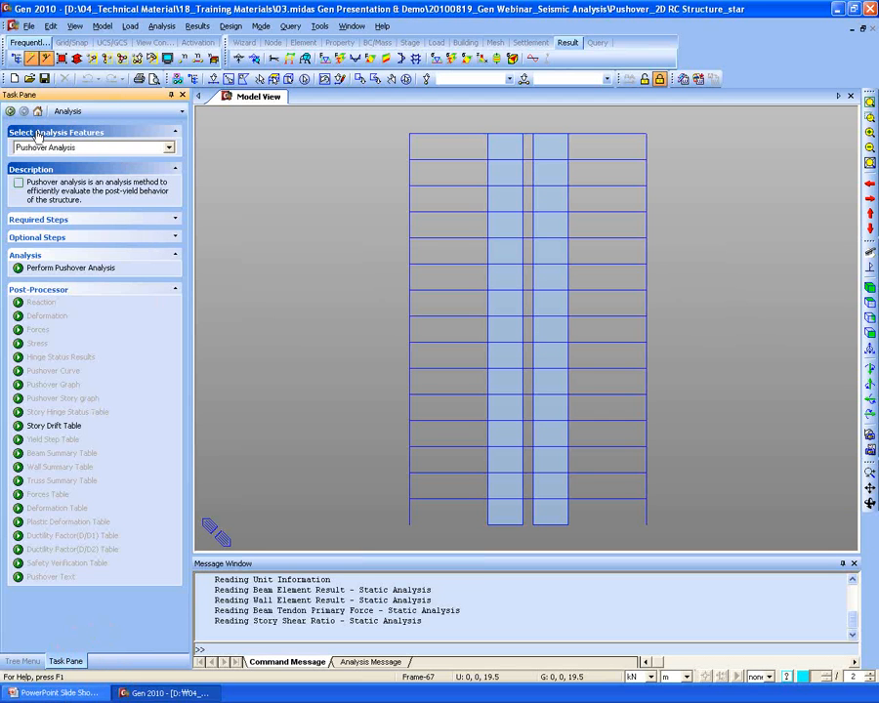
- Expand the four required pushover steps and keep Pushover Analysis as the analysis feature
{"action": "left_click", "coordinate": [66, 224]}
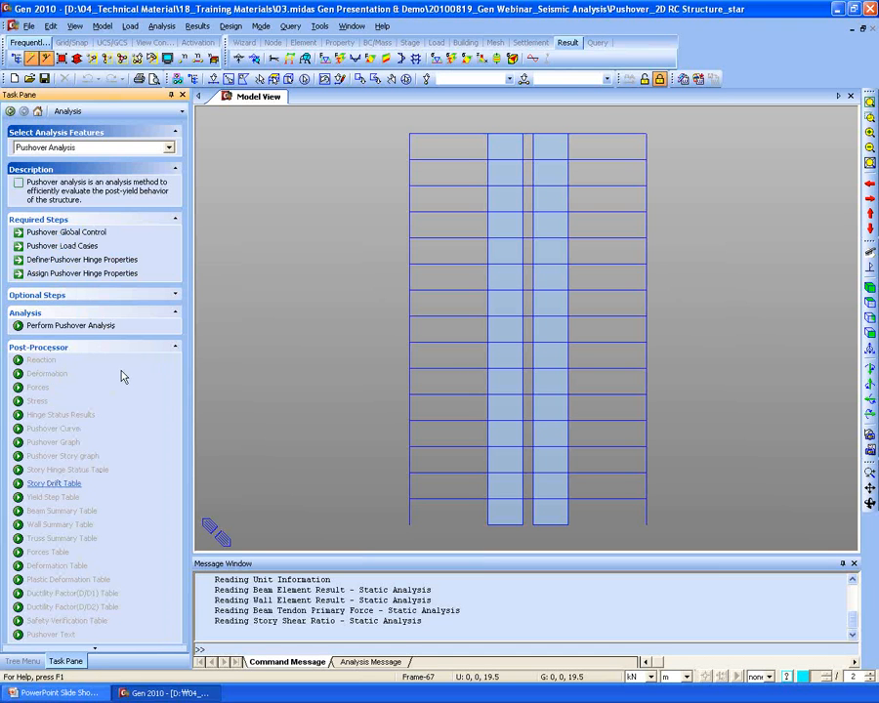
{"action": "left_click", "coordinate": [58, 148]}
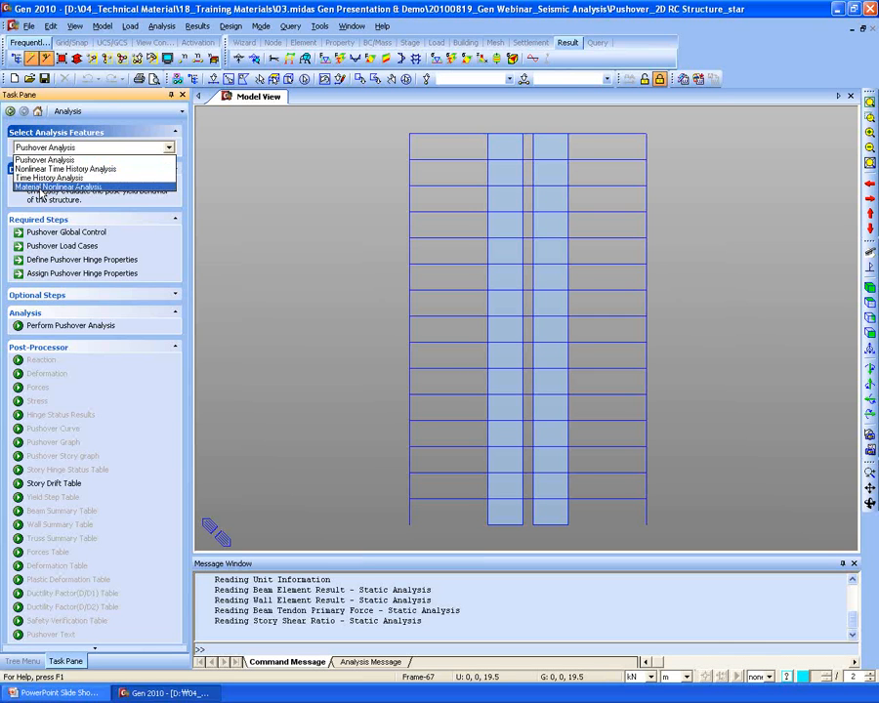
{"action": "left_click", "coordinate": [44, 159]}
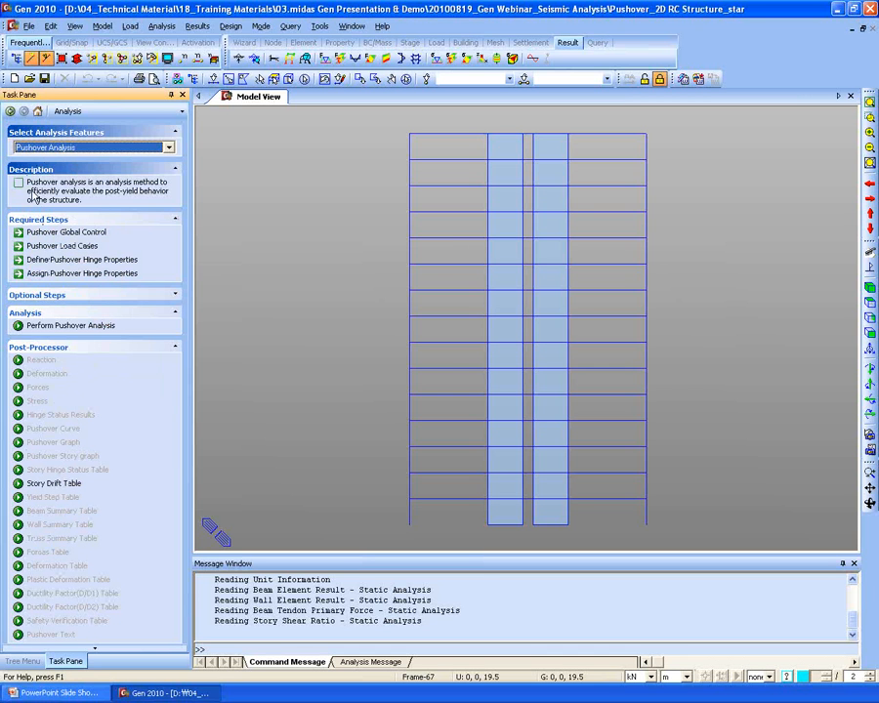
{"action": "left_click", "coordinate": [56, 238]}
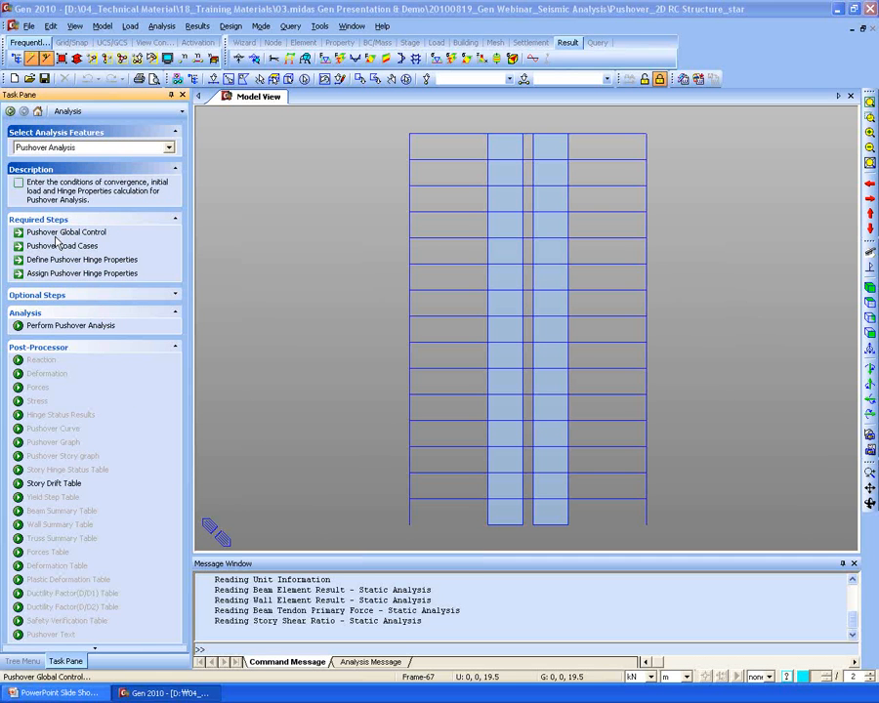
- Add DL at scale 1 and LL at scale 0.4 as initial loads in Pushover Global Control
{"action": "left_click_drag", "start_coordinate": [325, 37], "coordinate": [340, 49]}
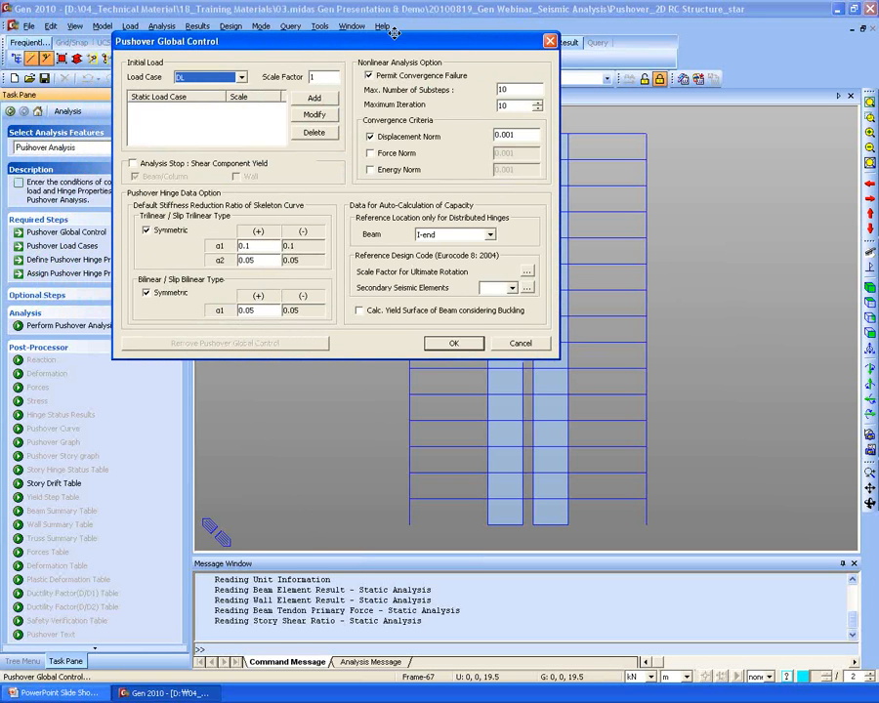
{"action": "left_click", "coordinate": [205, 77]}
{"action": "left_click", "coordinate": [202, 82]}
{"action": "left_click", "coordinate": [328, 97]}
{"action": "left_click", "coordinate": [221, 79]}
{"action": "left_click", "coordinate": [217, 97]}
{"action": "left_click_drag", "start_coordinate": [318, 77], "coordinate": [293, 75]}
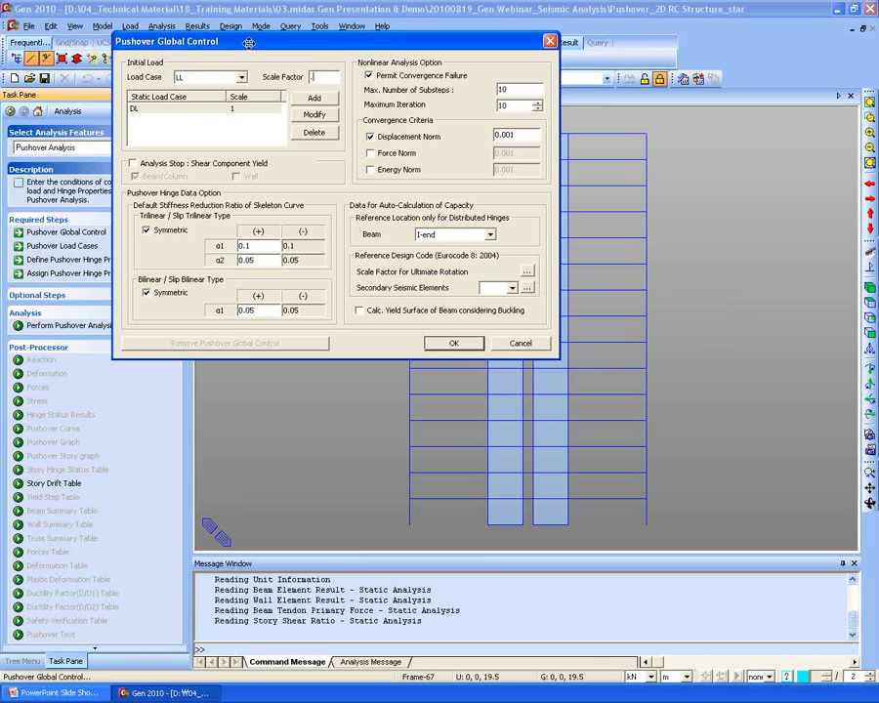
{"action": "left_click", "coordinate": [313, 97]}
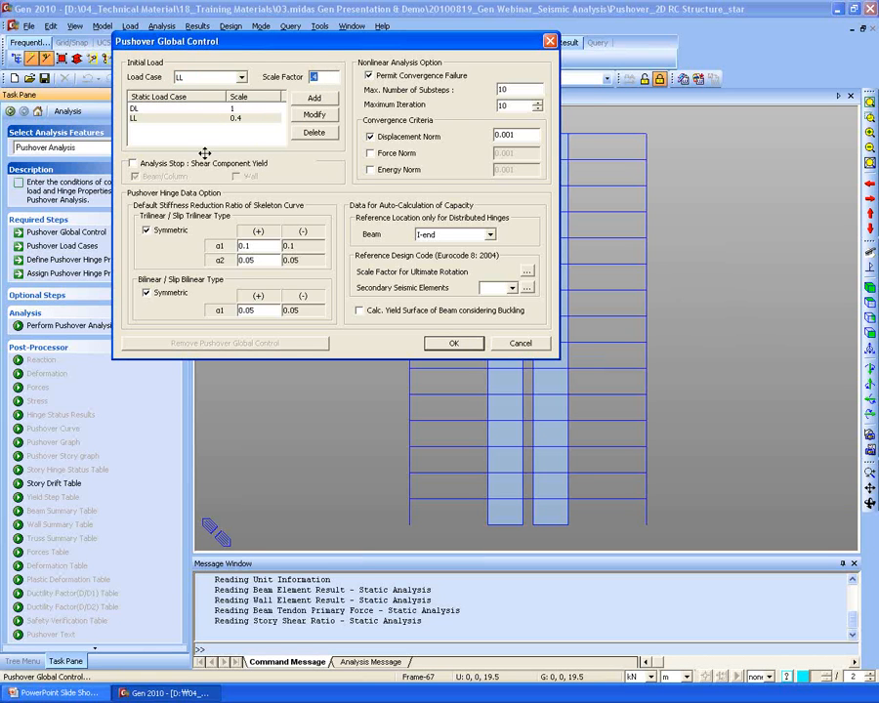
{"action": "left_click_drag", "start_coordinate": [250, 57], "coordinate": [232, 82]}
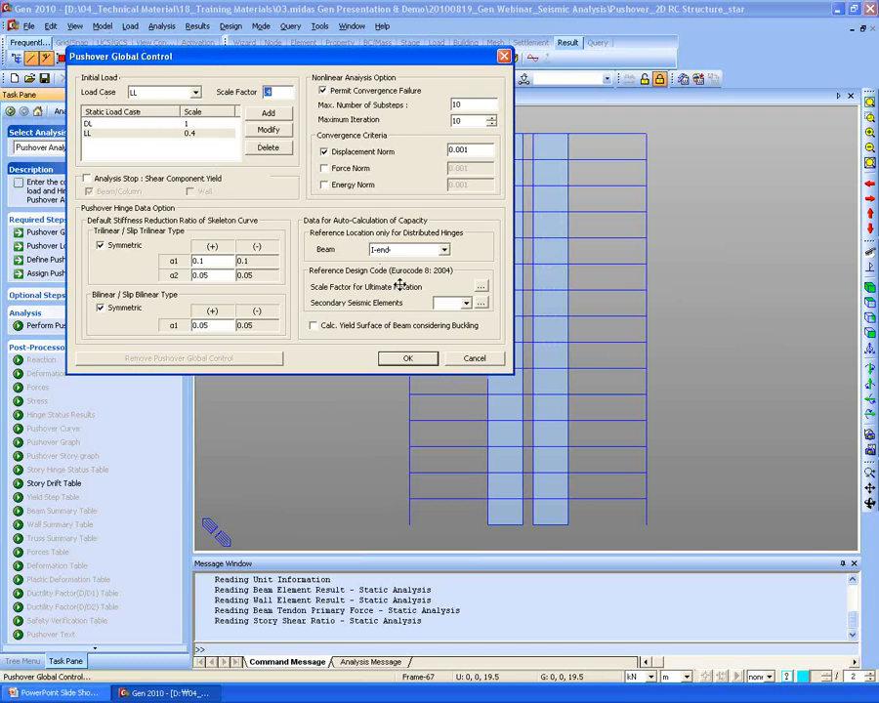
{"action": "left_click", "coordinate": [444, 305]}
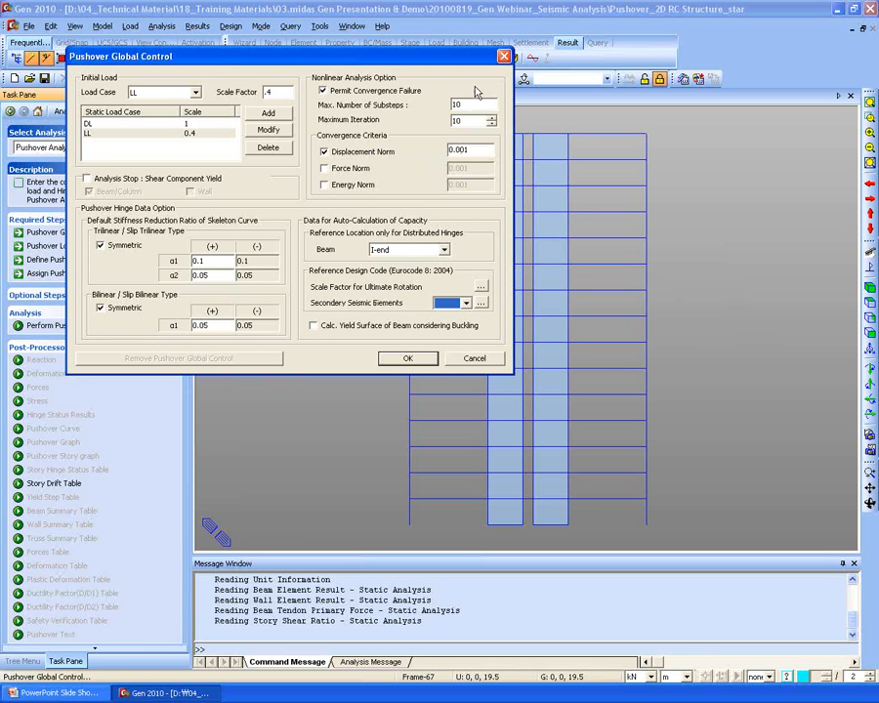
{"action": "left_click", "coordinate": [405, 358]}
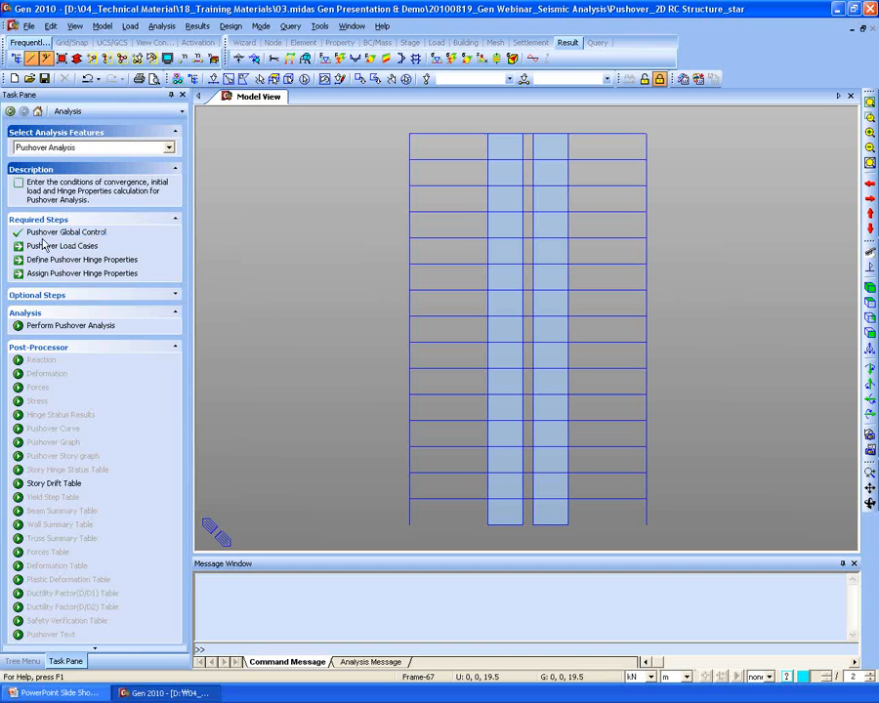
- Start pushover load case PO with 50 steps, initial load, and displacement control
{"action": "left_click", "coordinate": [49, 246]}
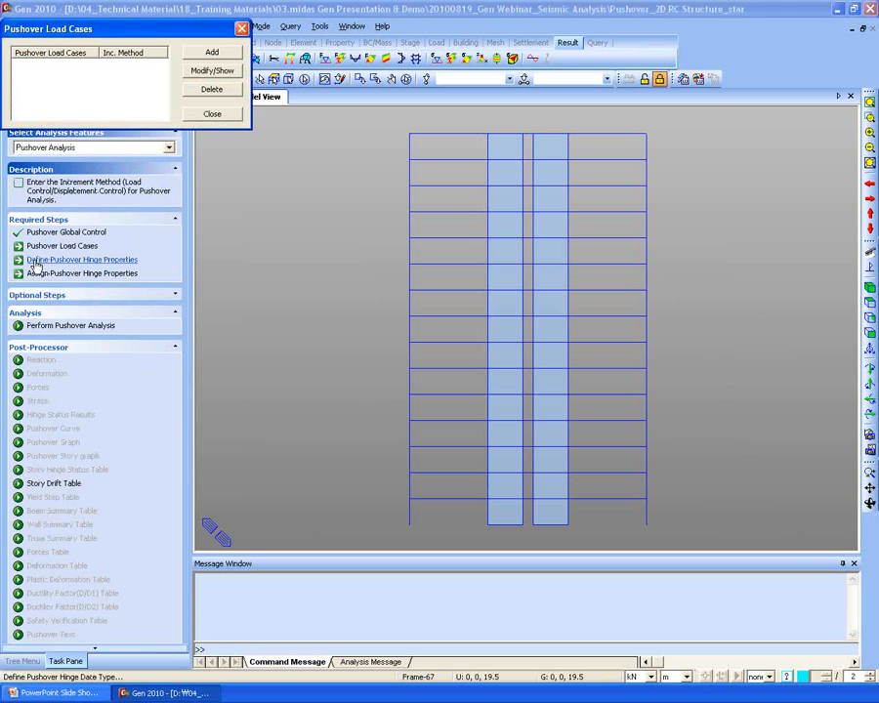
{"action": "left_click", "coordinate": [213, 53]}
{"action": "left_click_drag", "start_coordinate": [163, 49], "coordinate": [243, 44]}
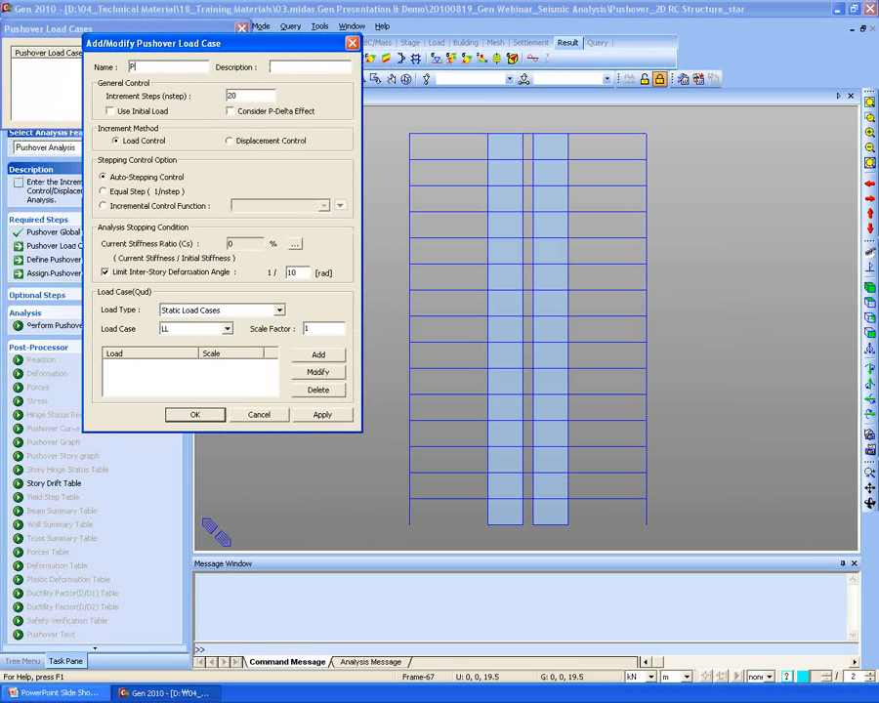
{"action": "left_click_drag", "start_coordinate": [244, 95], "coordinate": [89, 90]}
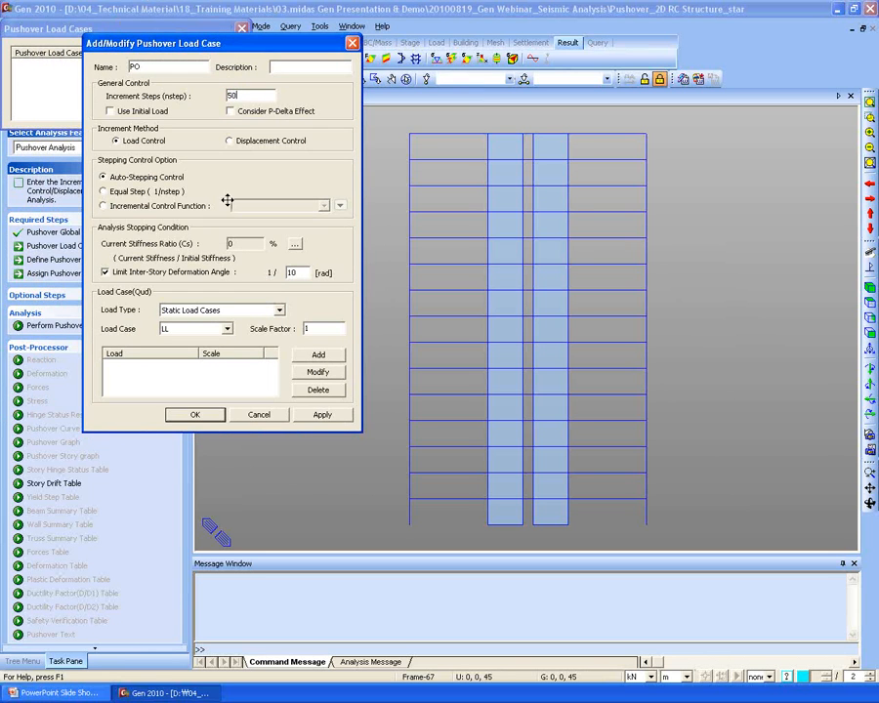
{"action": "left_click", "coordinate": [126, 115]}
{"action": "left_click", "coordinate": [233, 141]}
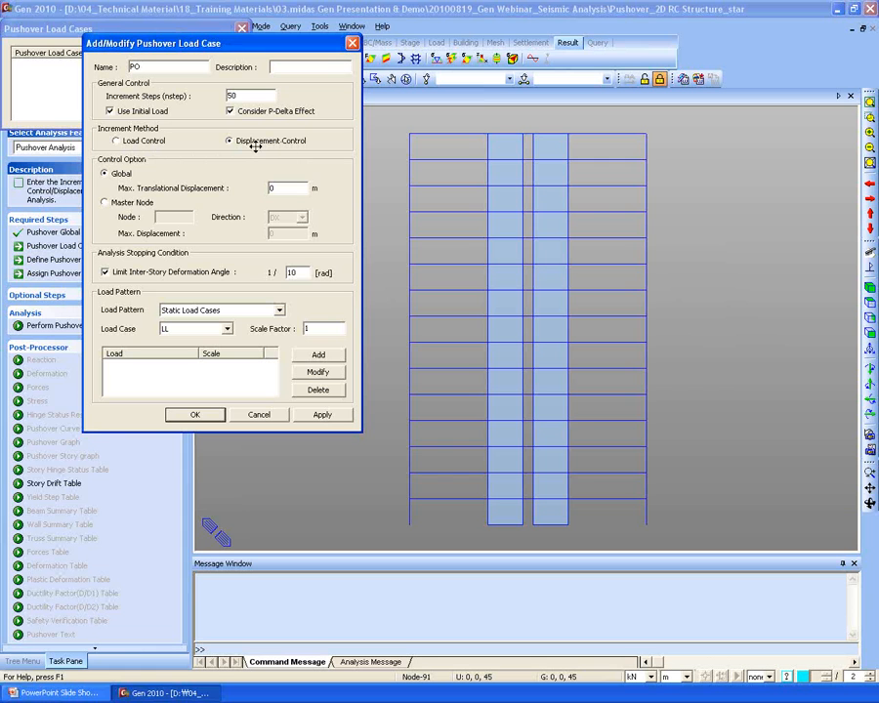
{"action": "left_click", "coordinate": [105, 203]}
- Control master node 93 in DX to 0.5 m under EX at scale 1, then confirm
{"action": "left_click", "coordinate": [173, 217]}
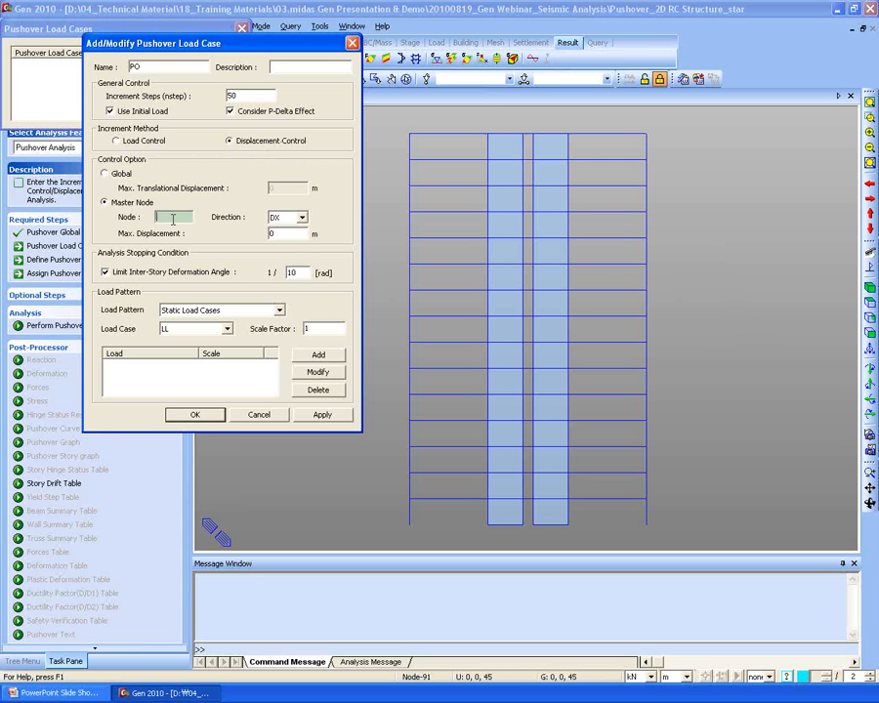
{"action": "left_click", "coordinate": [521, 138]}
{"action": "left_click_drag", "start_coordinate": [282, 235], "coordinate": [166, 230]}
{"action": "left_click", "coordinate": [225, 311]}
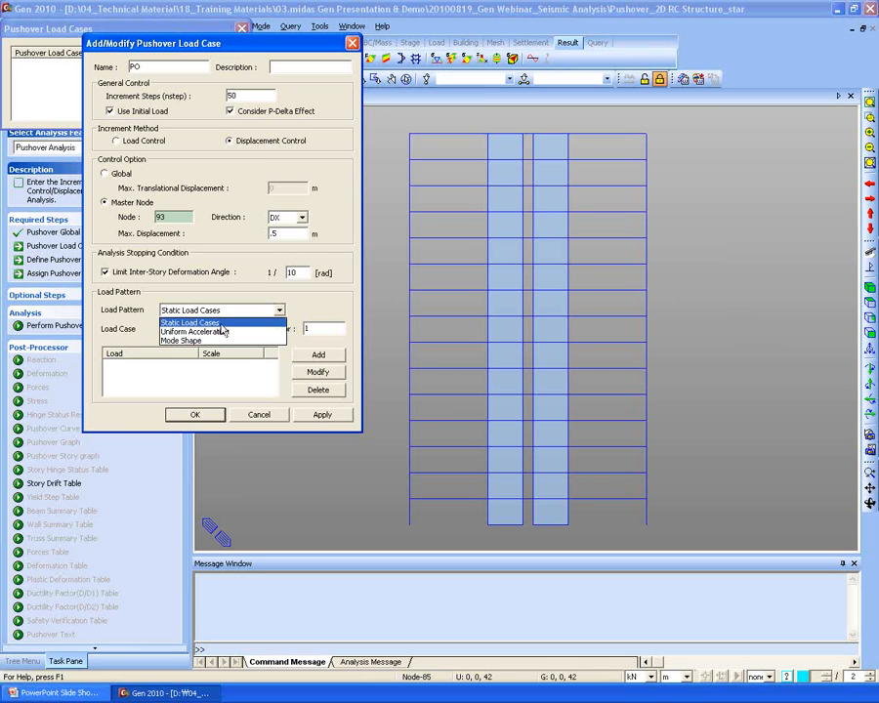
{"action": "left_click", "coordinate": [222, 323]}
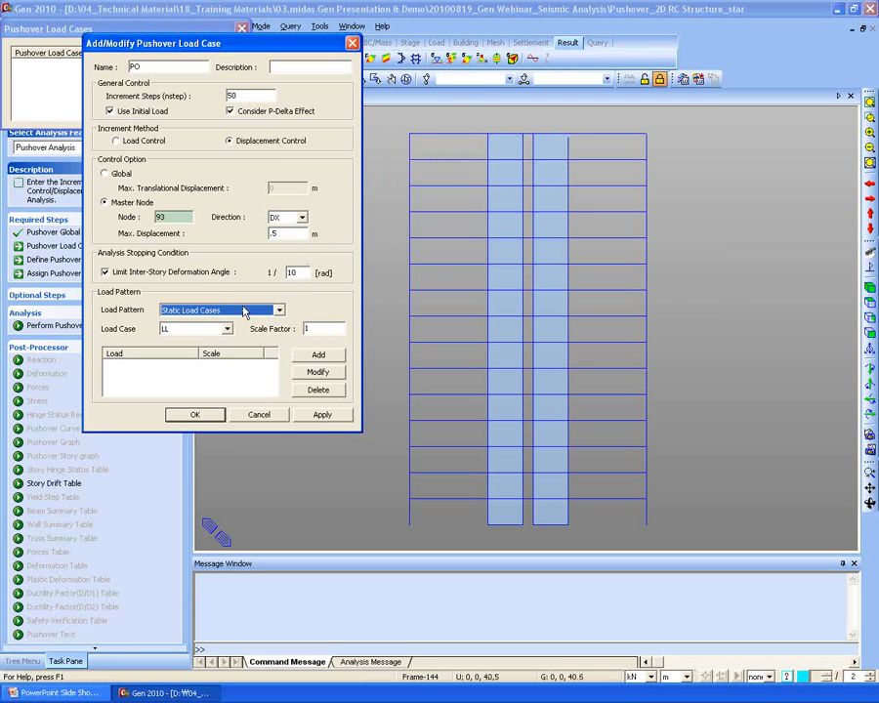
{"action": "left_click", "coordinate": [221, 328]}
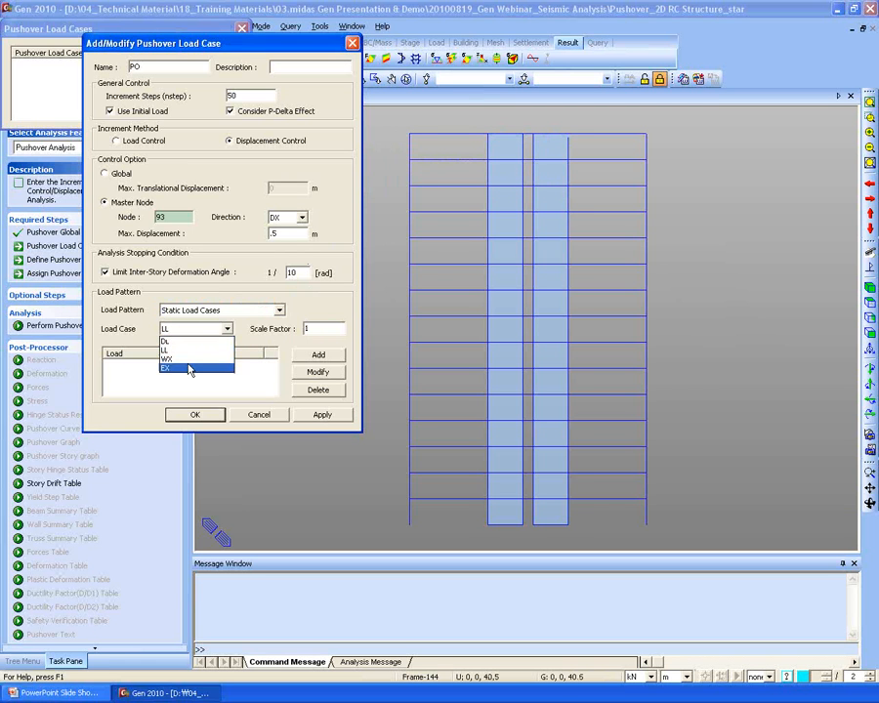
{"action": "left_click", "coordinate": [186, 364]}
{"action": "left_click", "coordinate": [303, 356]}
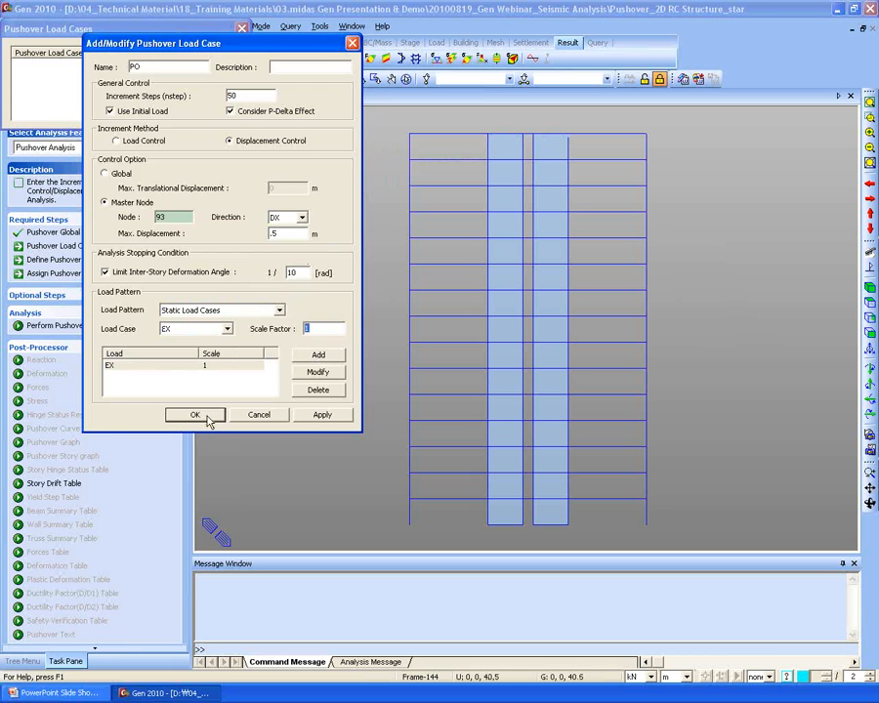
{"action": "left_click", "coordinate": [203, 417]}
{"action": "left_click", "coordinate": [209, 112]}
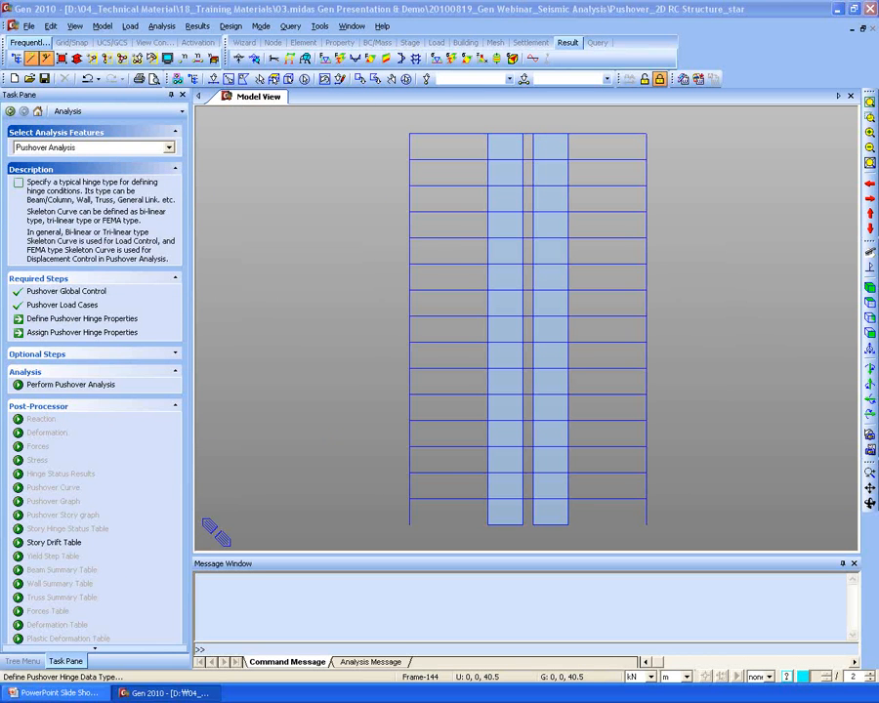
- Start a new hinge type with an Fz component on the Eurocode 8:2004 curve plus My
{"action": "left_click_drag", "start_coordinate": [2, 34], "coordinate": [196, 15]}
{"action": "left_click", "coordinate": [347, 60]}
{"action": "left_click_drag", "start_coordinate": [2, 231], "coordinate": [181, 140]}
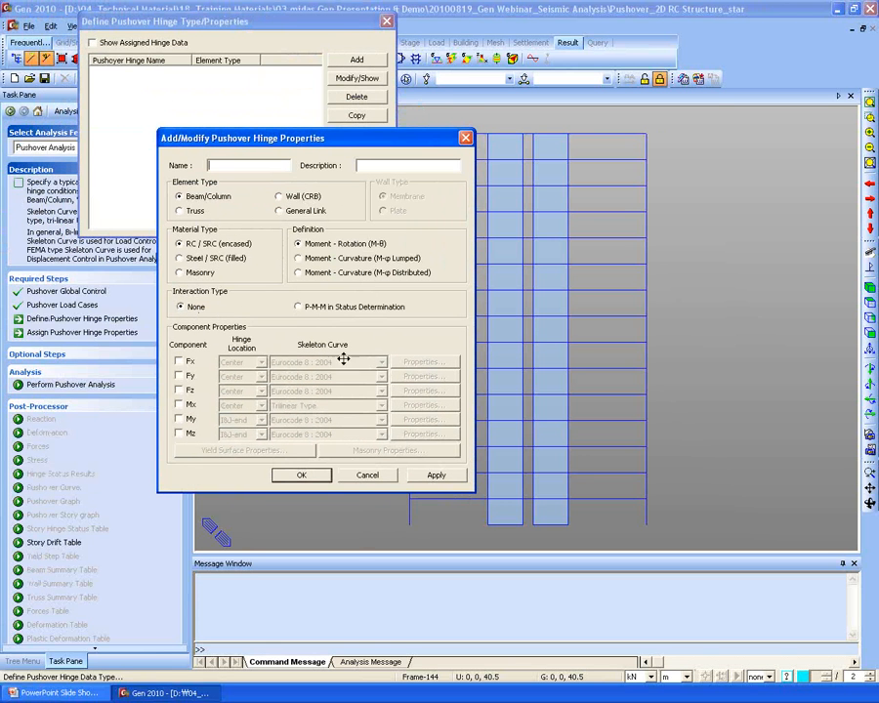
{"action": "left_click", "coordinate": [179, 390]}
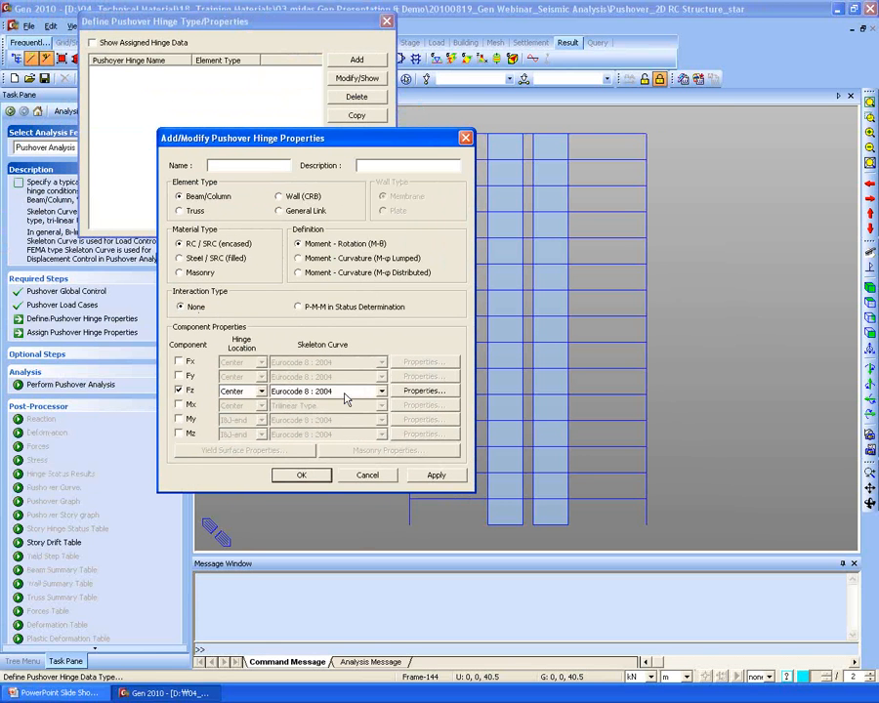
{"action": "left_click", "coordinate": [346, 392]}
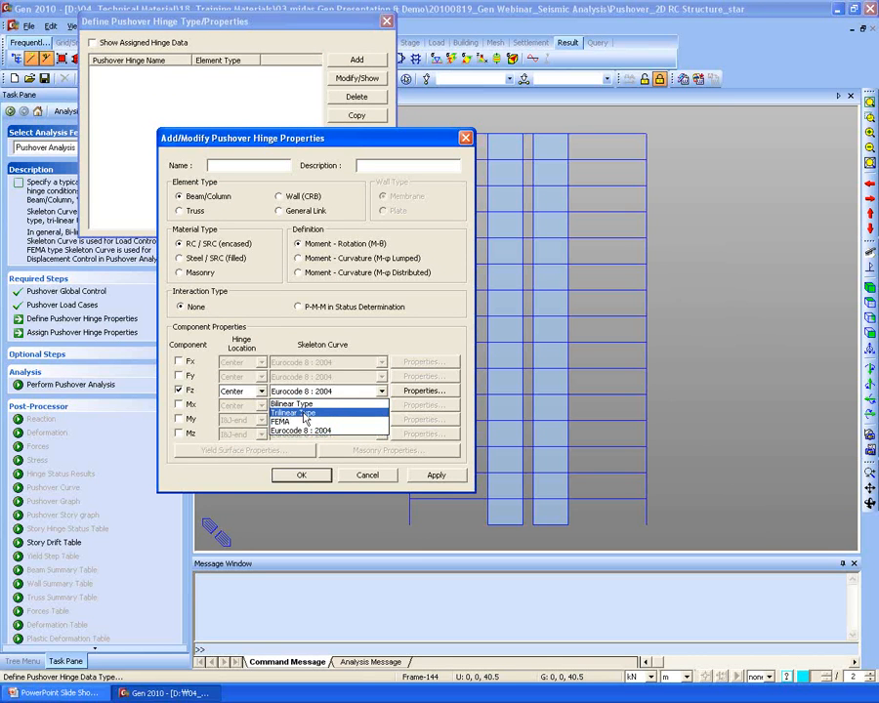
{"action": "left_click", "coordinate": [309, 429]}
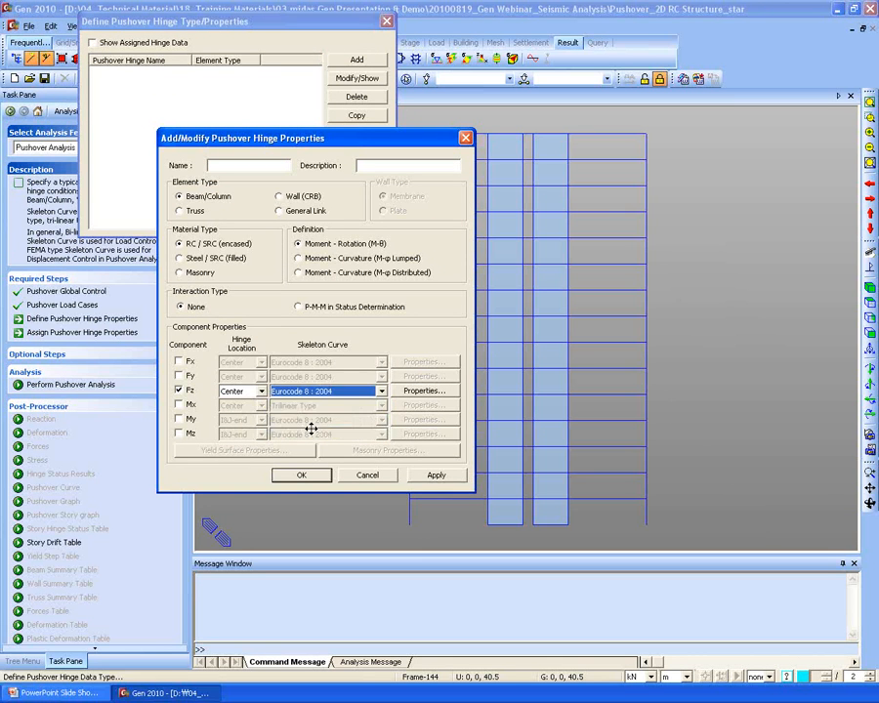
{"action": "left_click", "coordinate": [178, 420]}
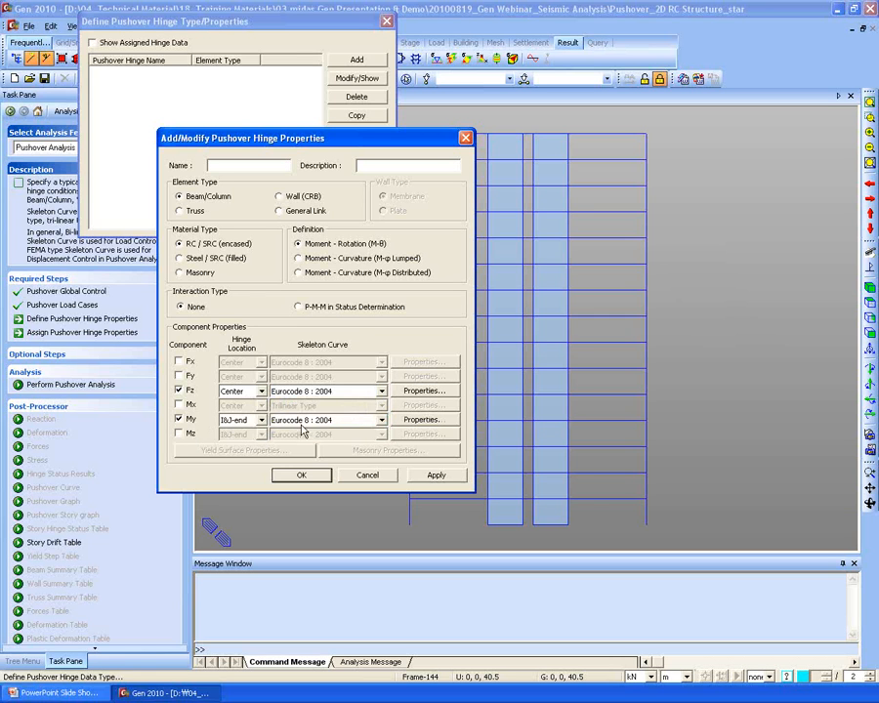
- Review the Fz curve properties without keeping edits, then save the hinge type as Beam
{"action": "left_click", "coordinate": [435, 392]}
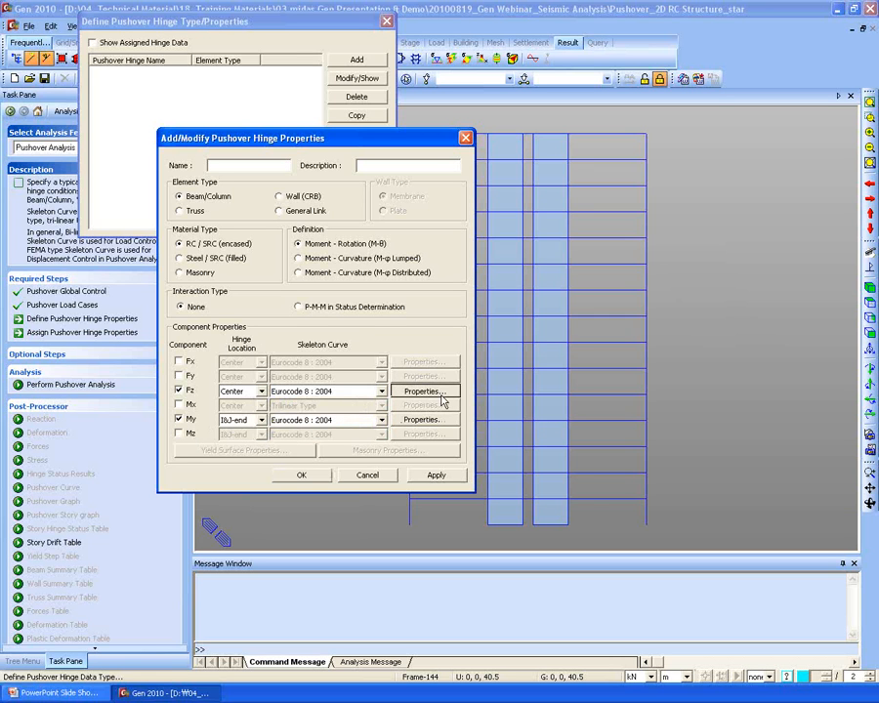
{"action": "left_click", "coordinate": [436, 391]}
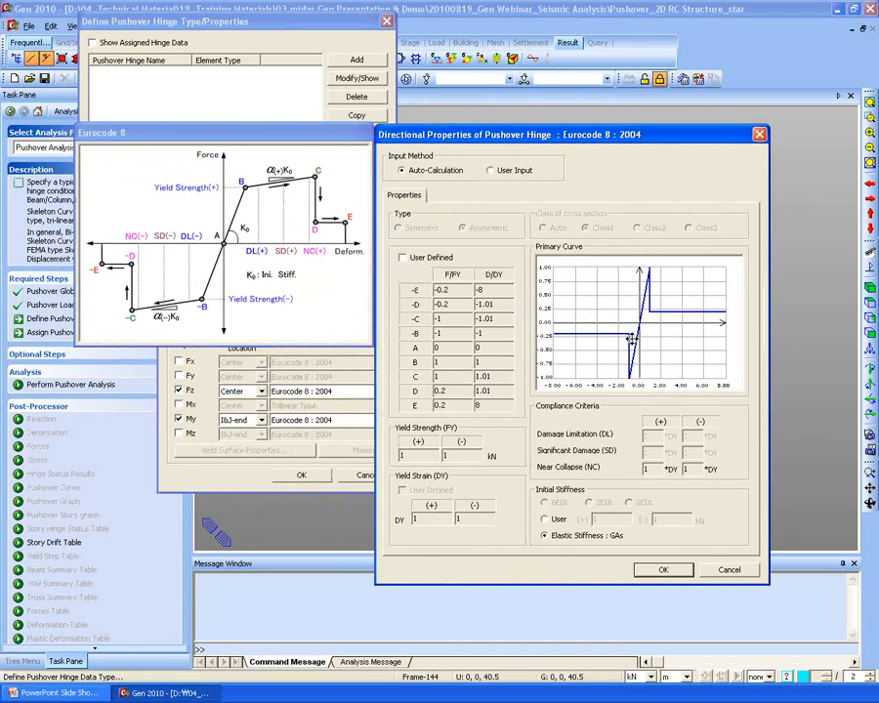
{"action": "left_click", "coordinate": [436, 259]}
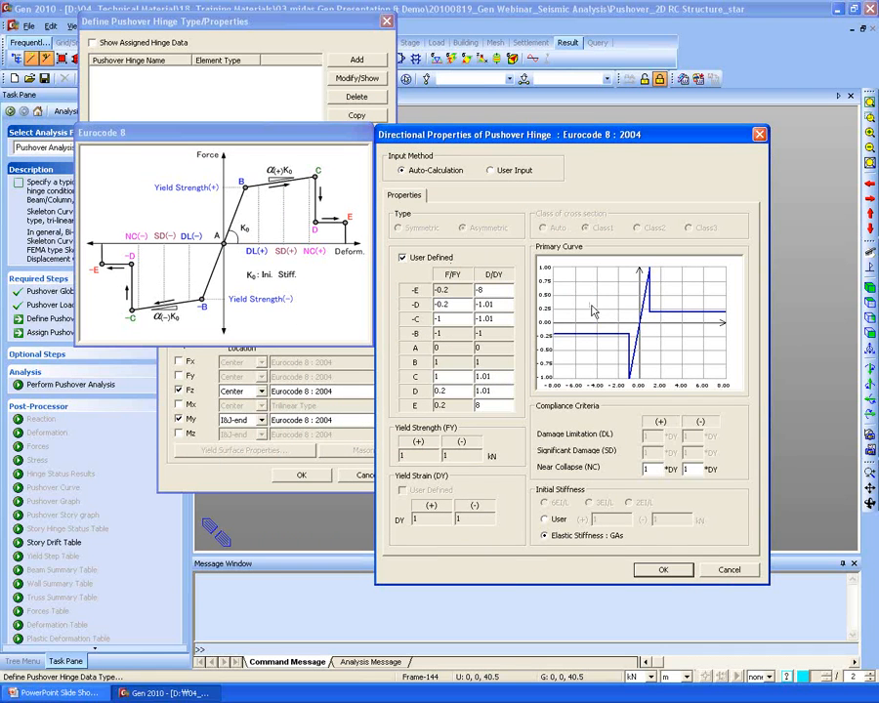
{"action": "left_click_drag", "start_coordinate": [495, 304], "coordinate": [406, 302]}
{"action": "left_click", "coordinate": [728, 572]}
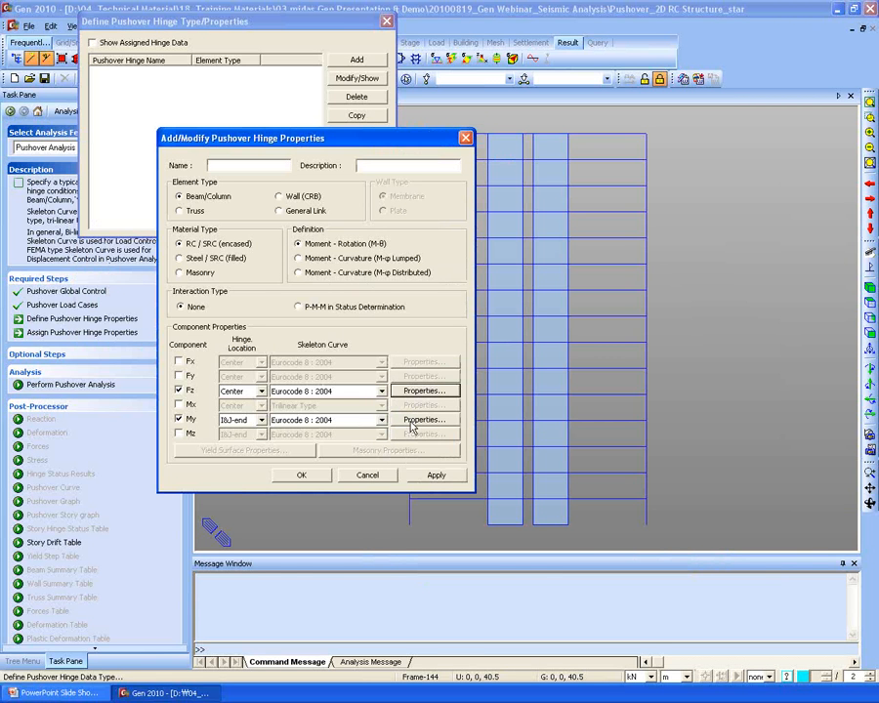
{"action": "left_click", "coordinate": [423, 475]}
{"action": "left_click", "coordinate": [265, 165]}
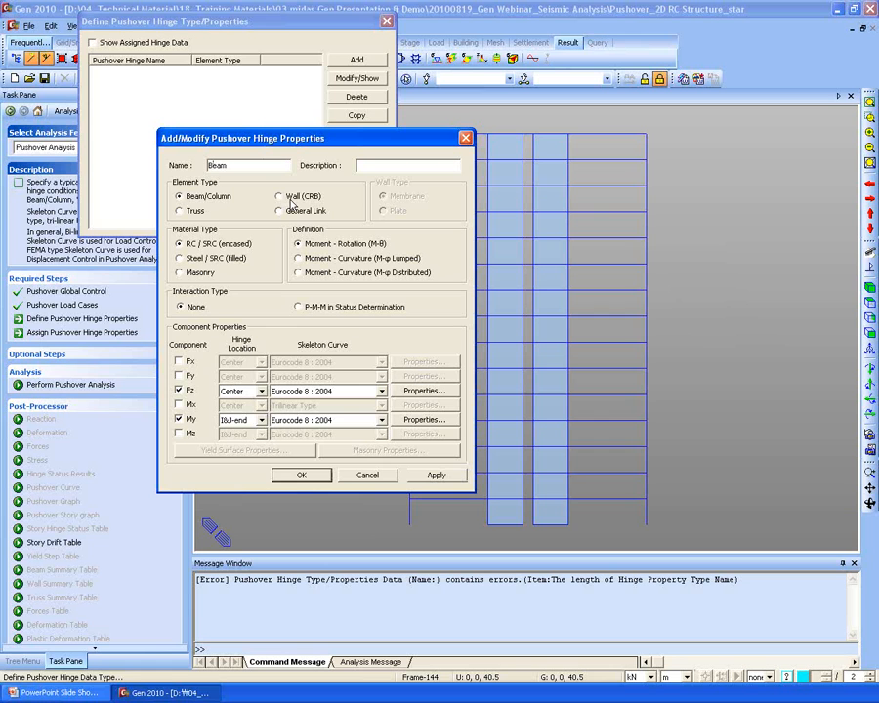
{"action": "left_click", "coordinate": [433, 475]}
- Define a Column hinge type with P-M-M interaction and the default yield surface
{"action": "double_click", "coordinate": [256, 166]}
{"action": "type", "text": "Column"}
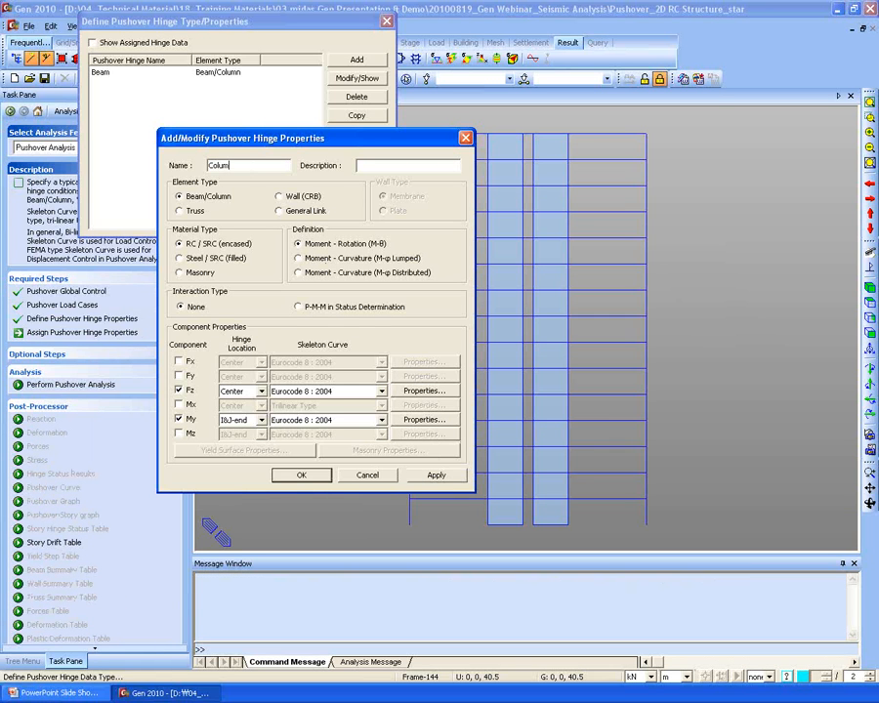
{"action": "left_click", "coordinate": [299, 307]}
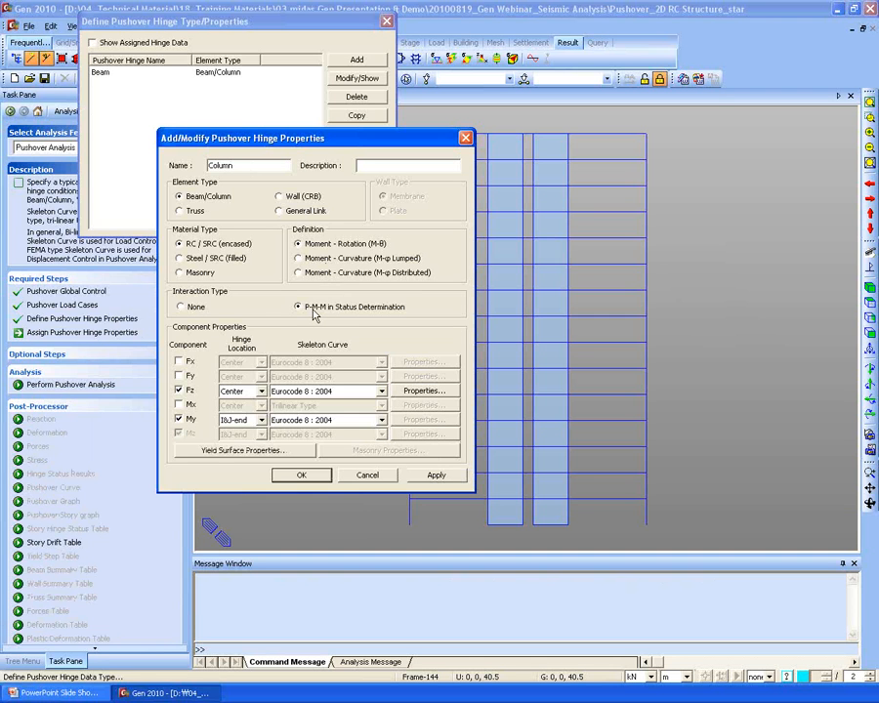
{"action": "left_click", "coordinate": [220, 456]}
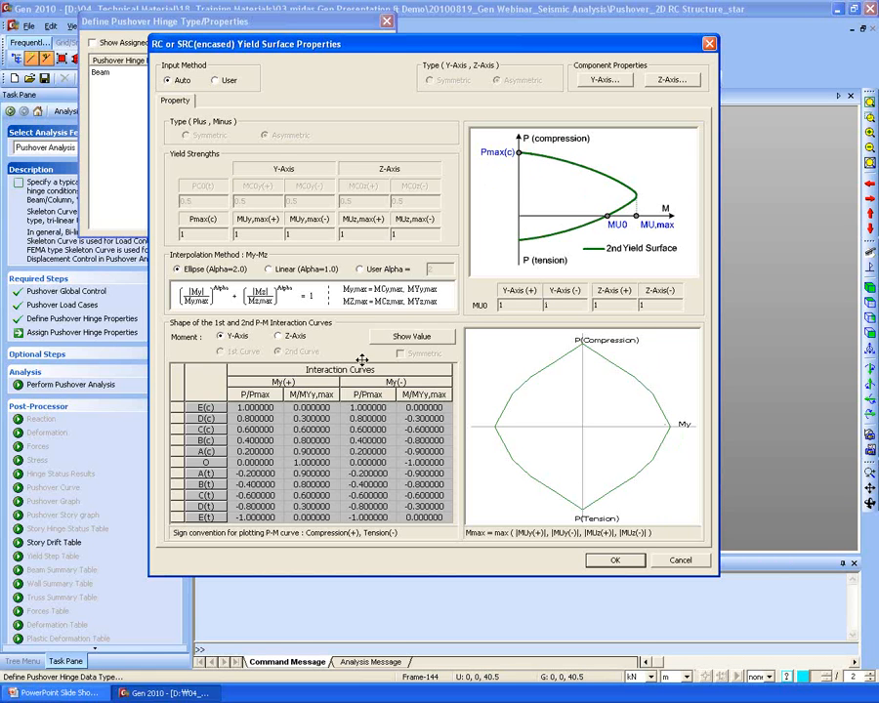
{"action": "left_click", "coordinate": [602, 561]}
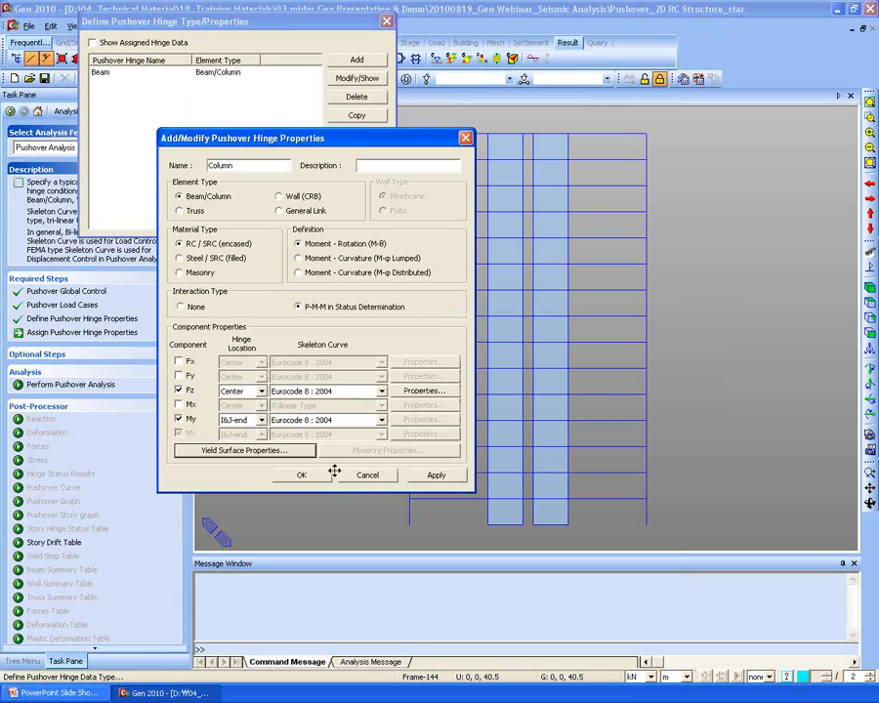
{"action": "left_click", "coordinate": [432, 475]}
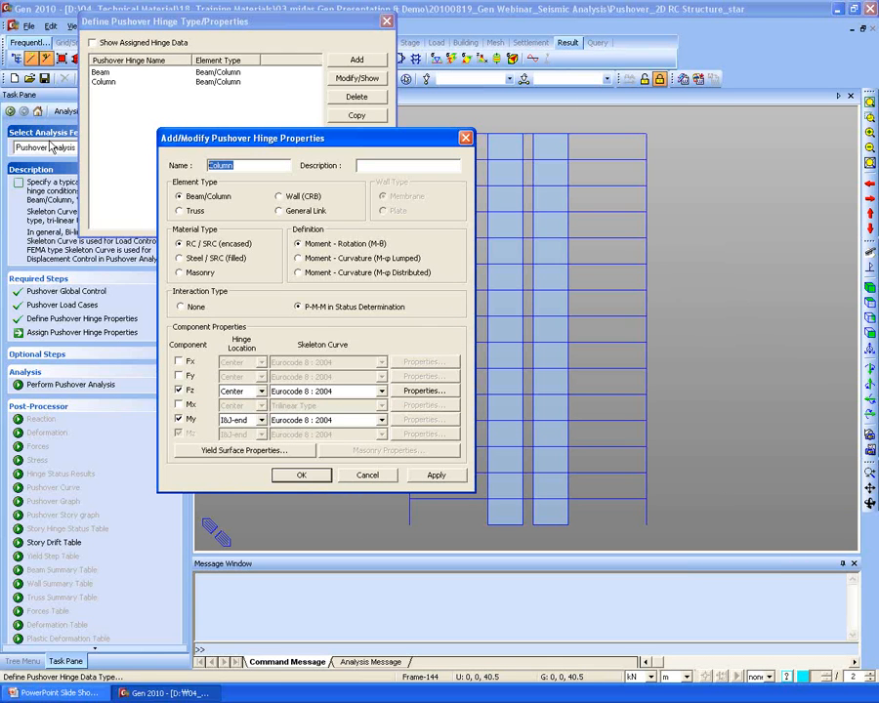
- Define a Wall hinge type that applies to wall elements
{"action": "key", "text": "Delete"}
{"action": "type", "text": "Wall"}
{"action": "left_click", "coordinate": [293, 197]}
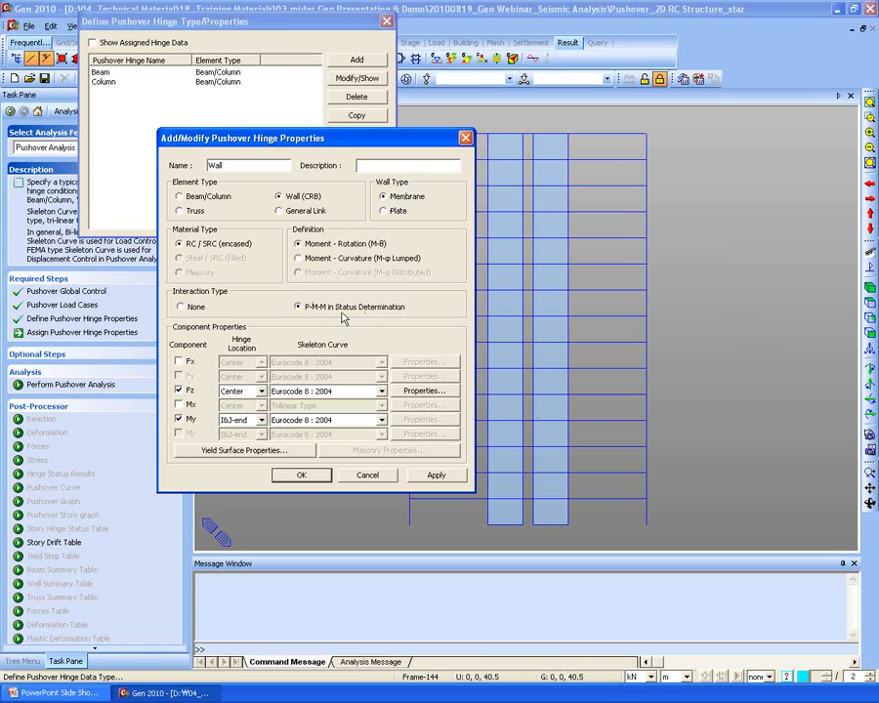
{"action": "left_click", "coordinate": [304, 475]}
- Assign the Wall hinge type to all elements selected by the WALL identity
{"action": "left_click", "coordinate": [382, 221]}
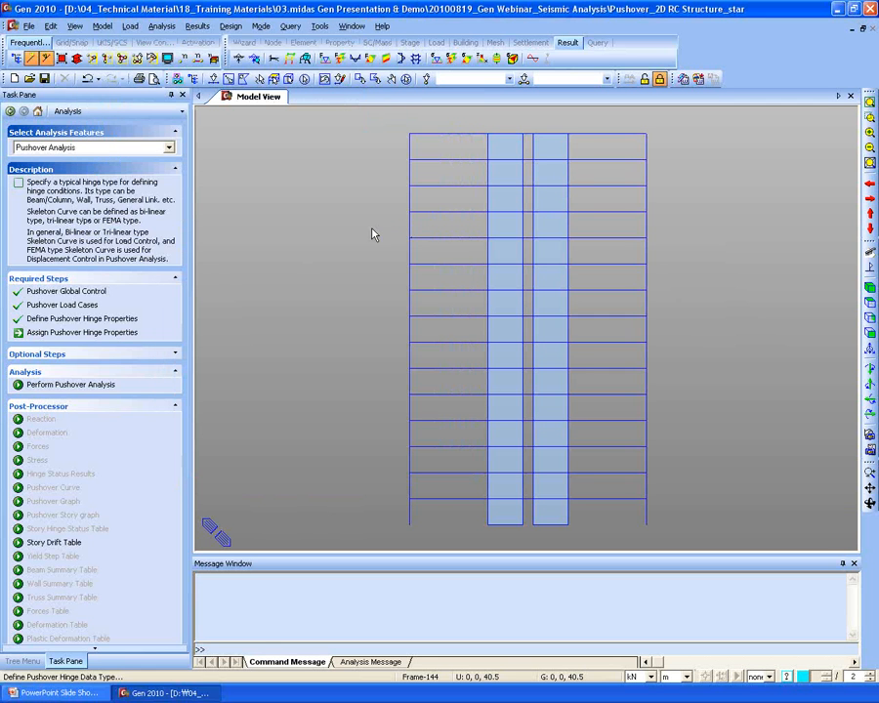
{"action": "left_click", "coordinate": [80, 333]}
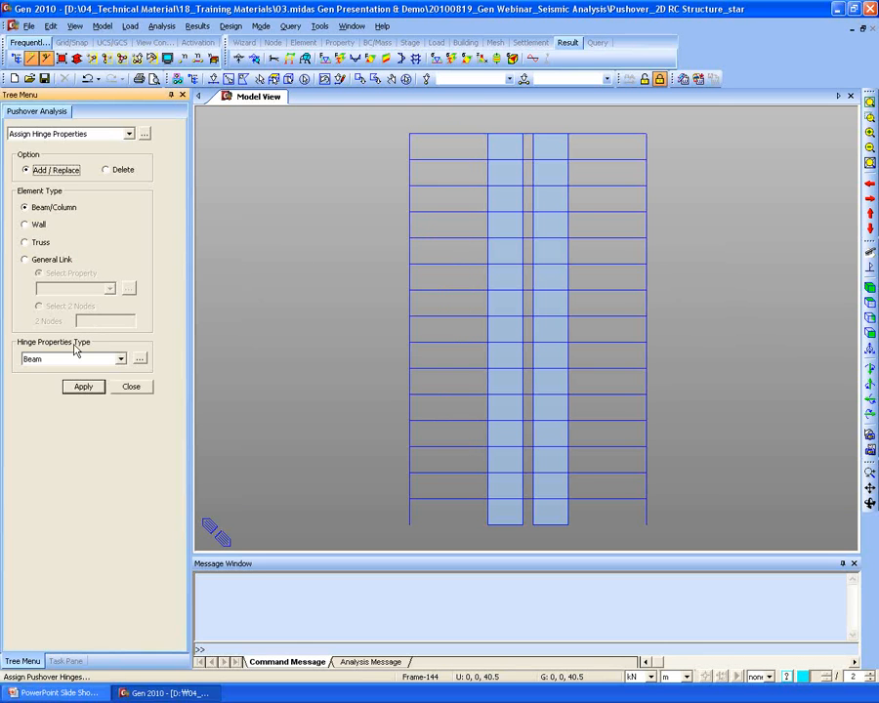
{"action": "left_click", "coordinate": [39, 225]}
{"action": "left_click", "coordinate": [37, 222]}
{"action": "left_click", "coordinate": [524, 78]}
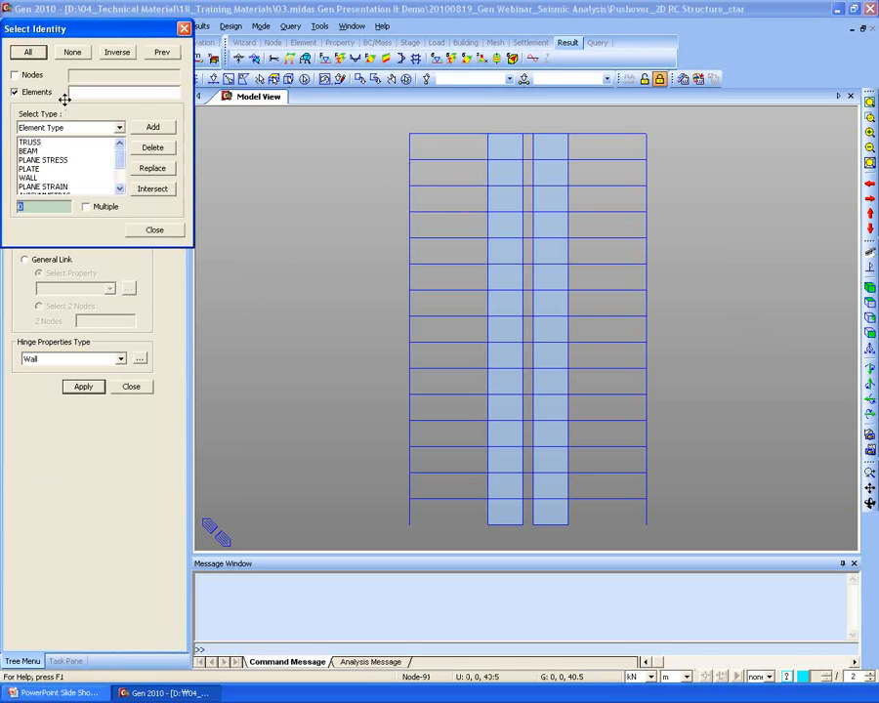
{"action": "left_click", "coordinate": [38, 178]}
{"action": "left_click", "coordinate": [152, 127]}
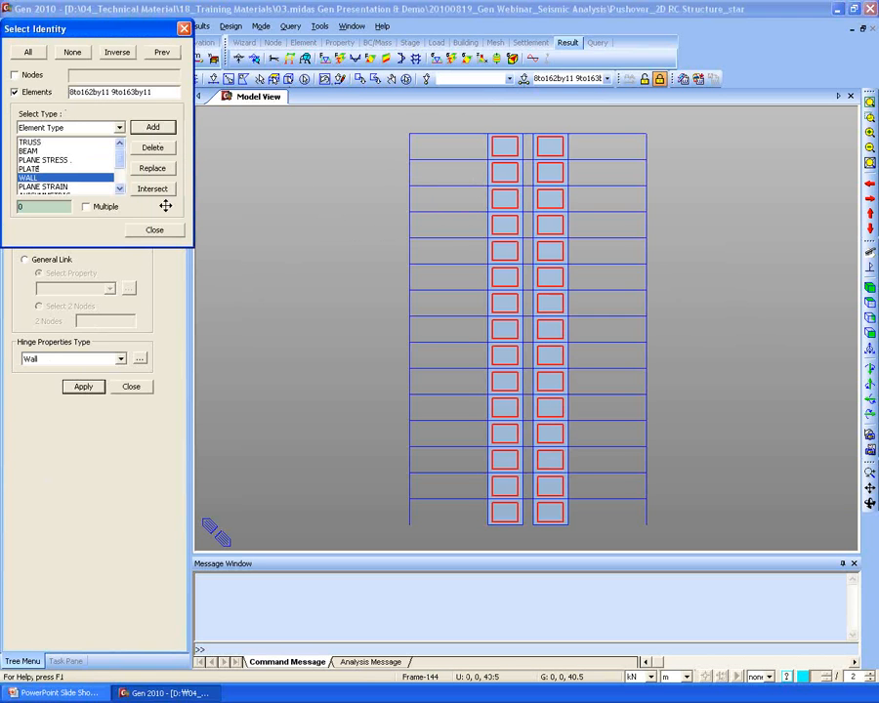
{"action": "left_click", "coordinate": [154, 229]}
{"action": "left_click", "coordinate": [78, 387]}
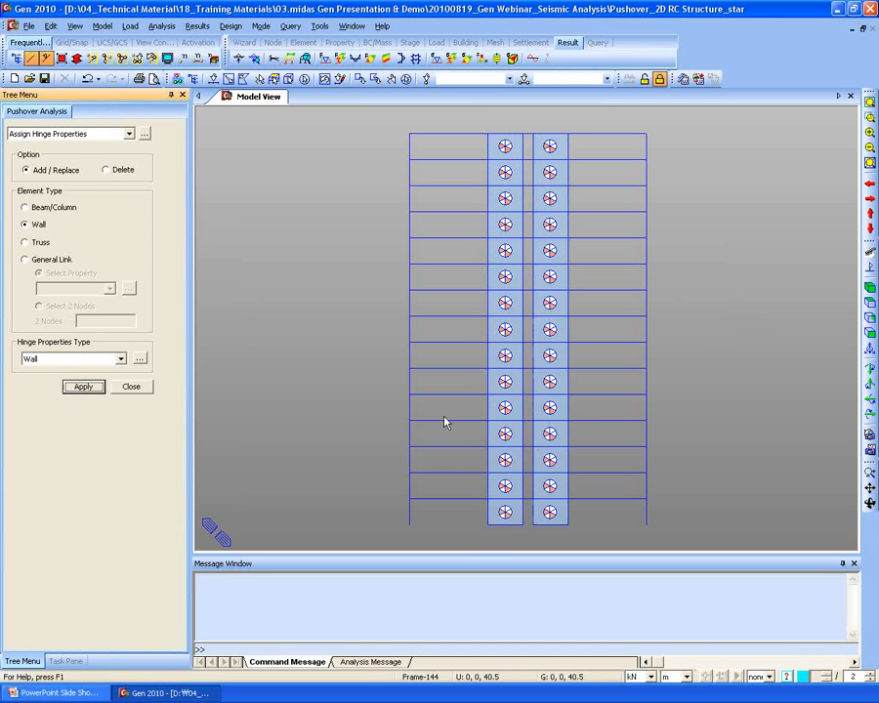
{"action": "left_click", "coordinate": [127, 386]}
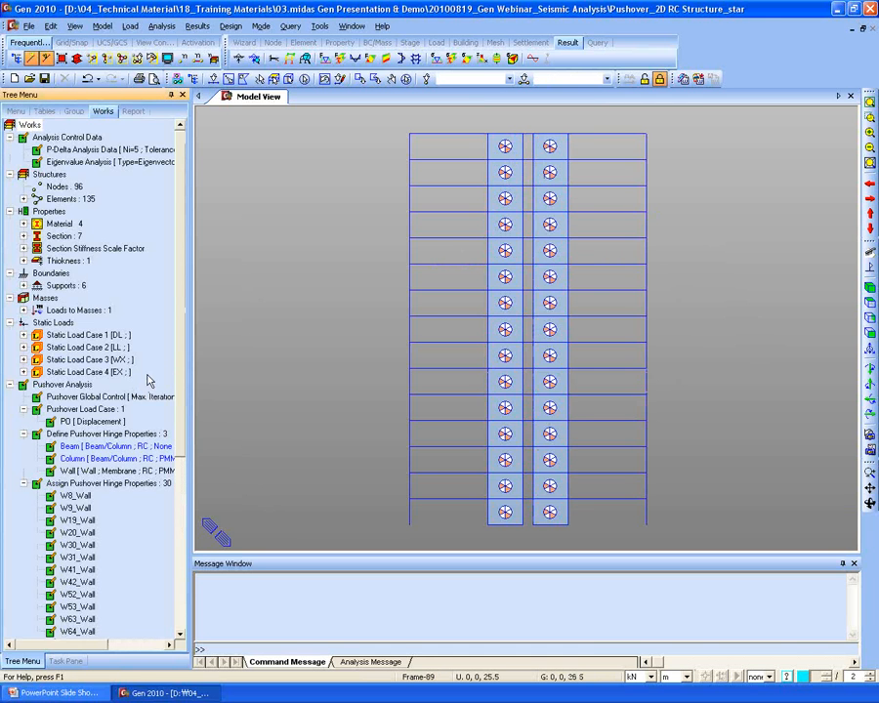
- Window-select beams and columns in both bays and assign Beam and Column hinge types
{"action": "left_click", "coordinate": [227, 80]}
{"action": "left_click_drag", "start_coordinate": [463, 513], "coordinate": [434, 121]}
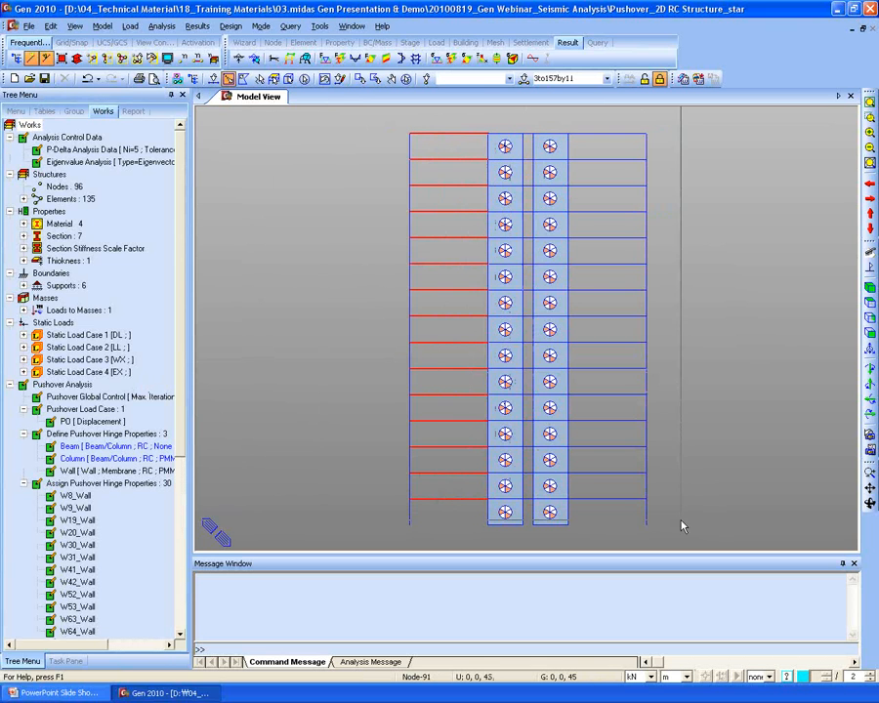
{"action": "left_click_drag", "start_coordinate": [621, 521], "coordinate": [608, 109]}
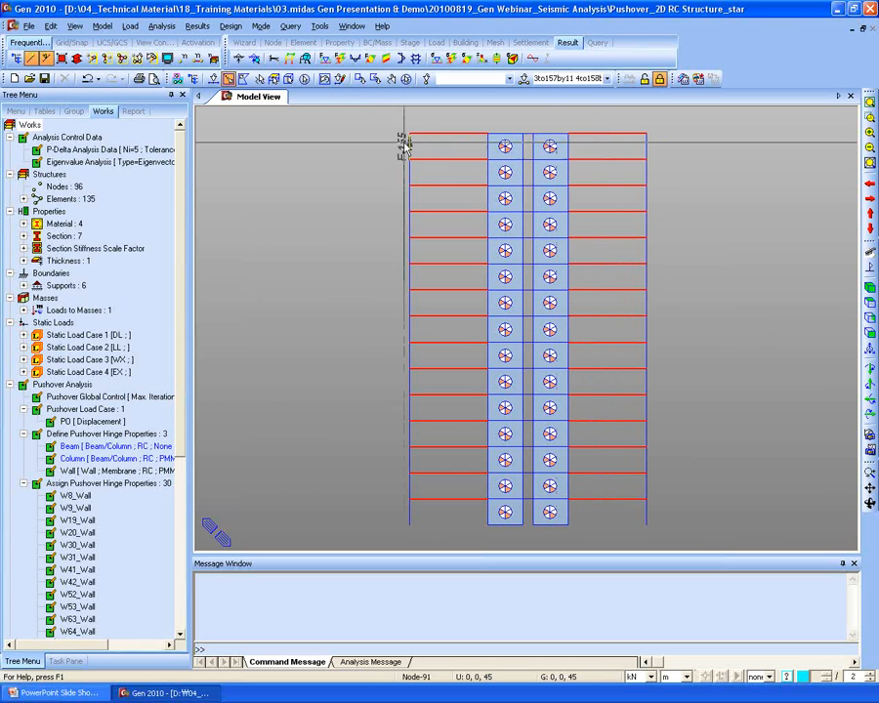
{"action": "left_click_drag", "start_coordinate": [74, 445], "coordinate": [293, 313]}
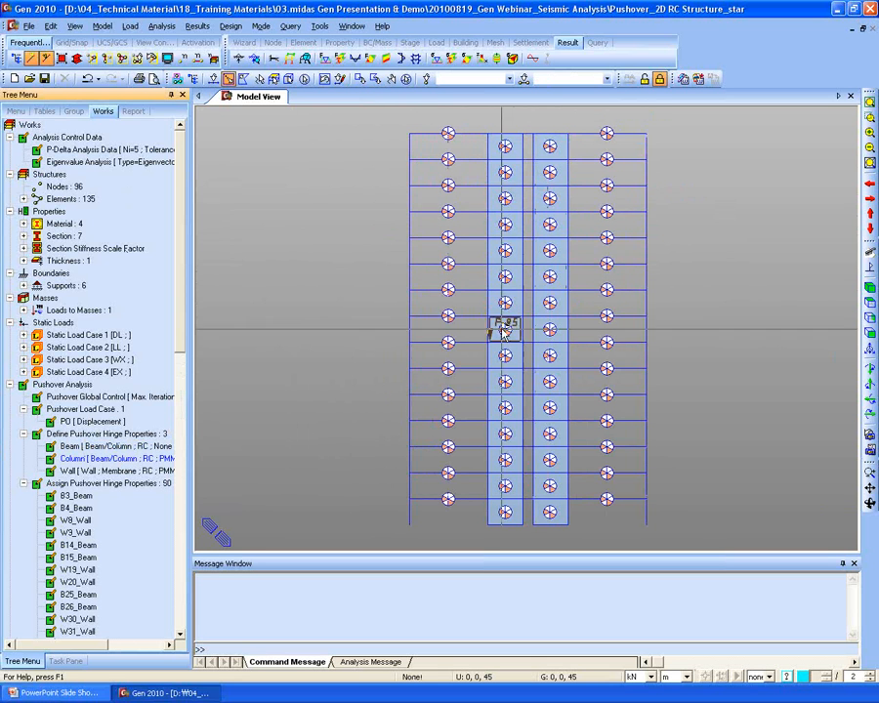
{"action": "left_click_drag", "start_coordinate": [383, 123], "coordinate": [414, 536]}
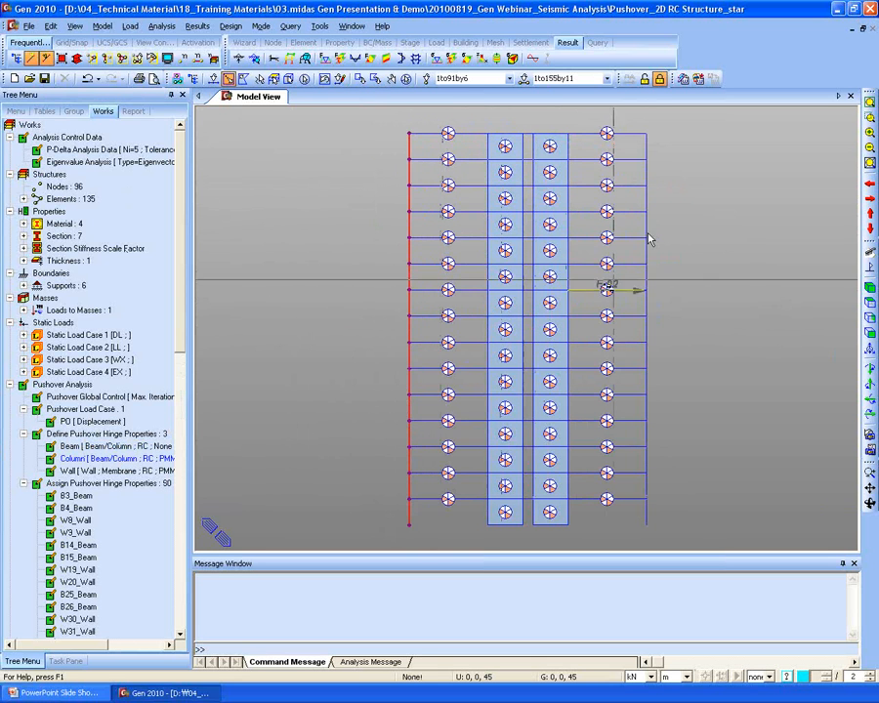
{"action": "left_click_drag", "start_coordinate": [633, 115], "coordinate": [689, 555]}
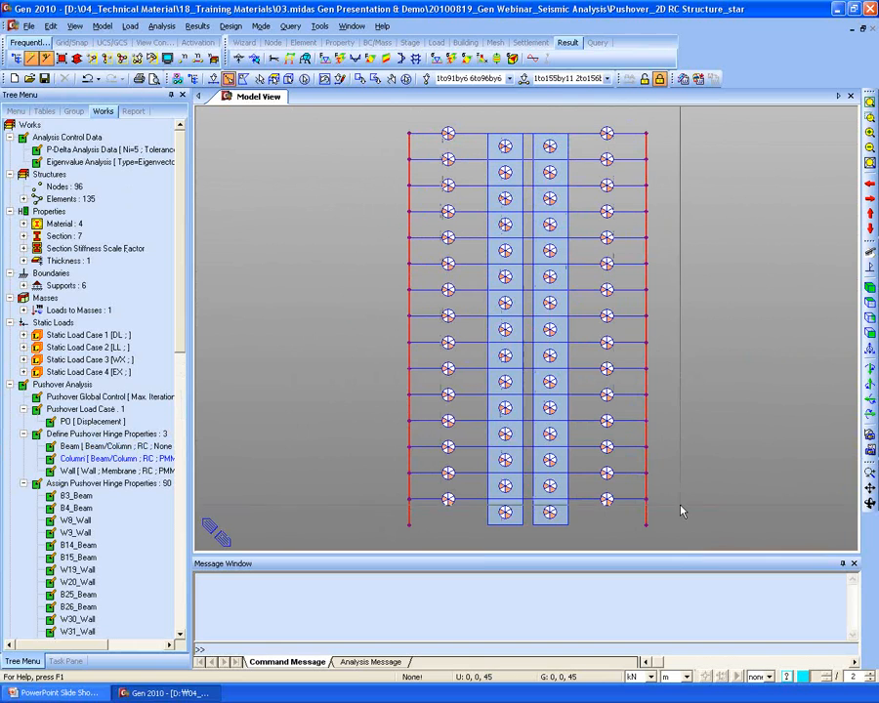
{"action": "left_click", "coordinate": [108, 458]}
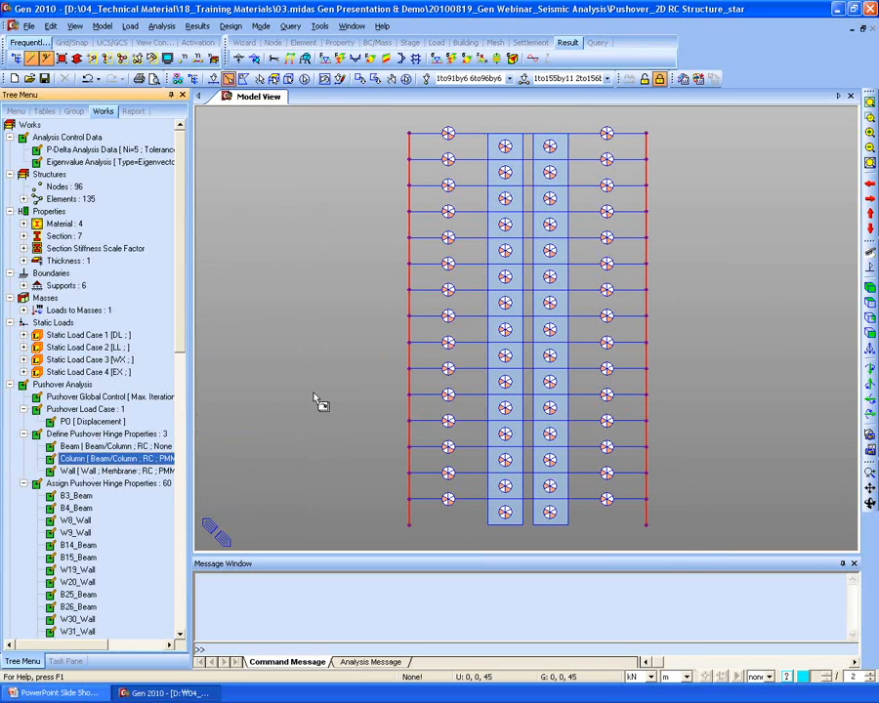
{"action": "left_click_drag", "start_coordinate": [317, 402], "coordinate": [319, 402]}
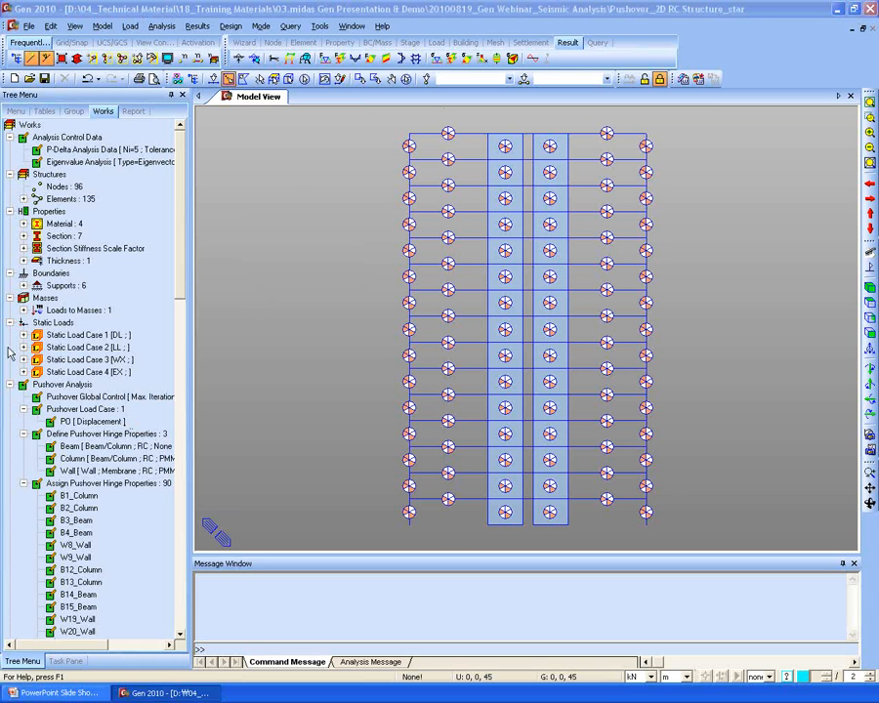
- Show the Pushover Analysis task steps and run the pushover analysis
{"action": "left_click", "coordinate": [407, 594]}
{"action": "left_click", "coordinate": [66, 663]}
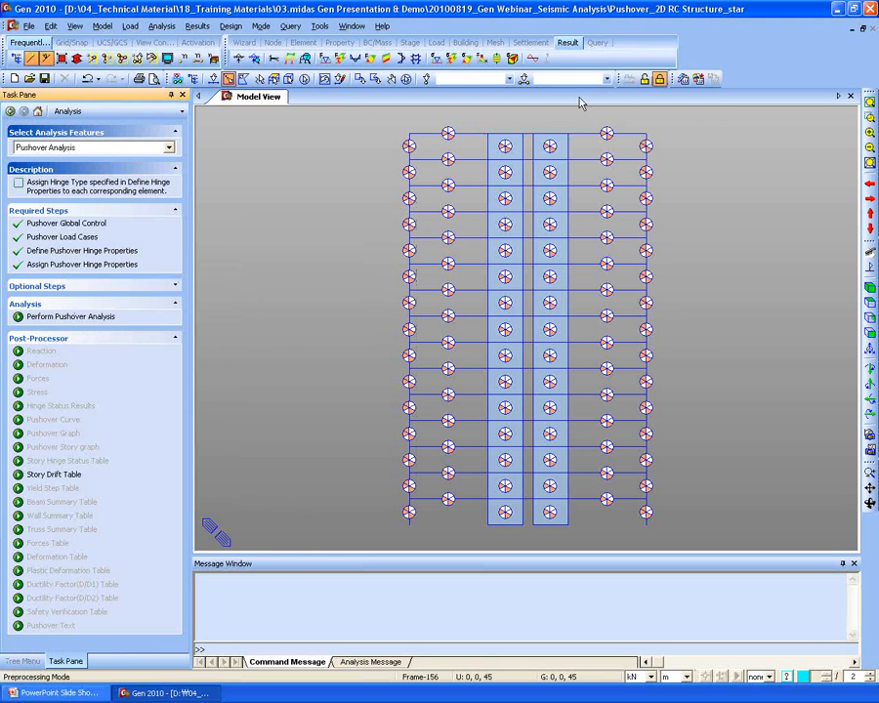
{"action": "left_click", "coordinate": [60, 317]}
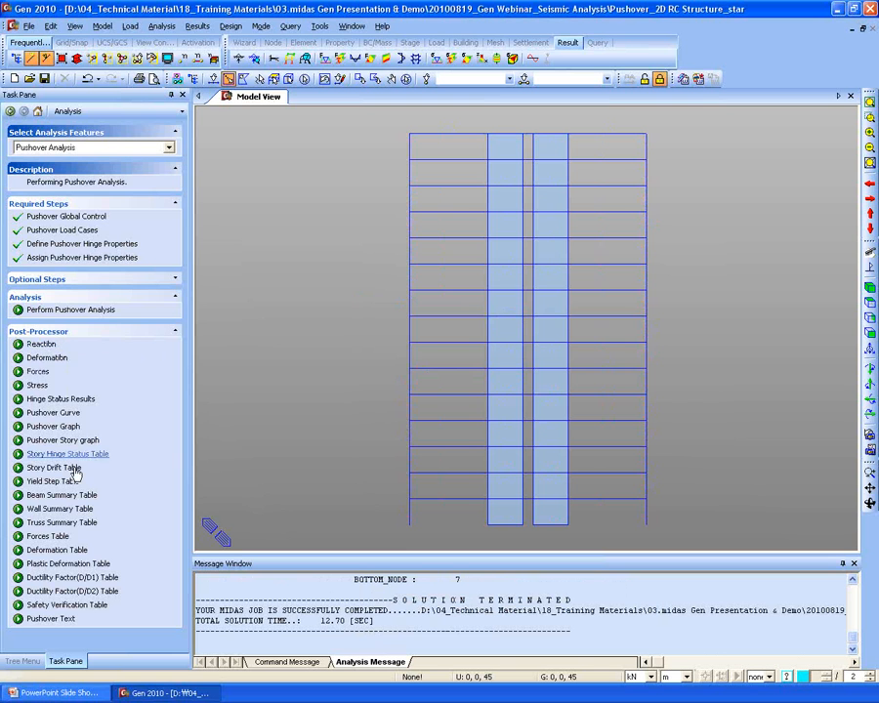
- Open the base shear versus displacement pushover curve
{"action": "left_click", "coordinate": [53, 414]}
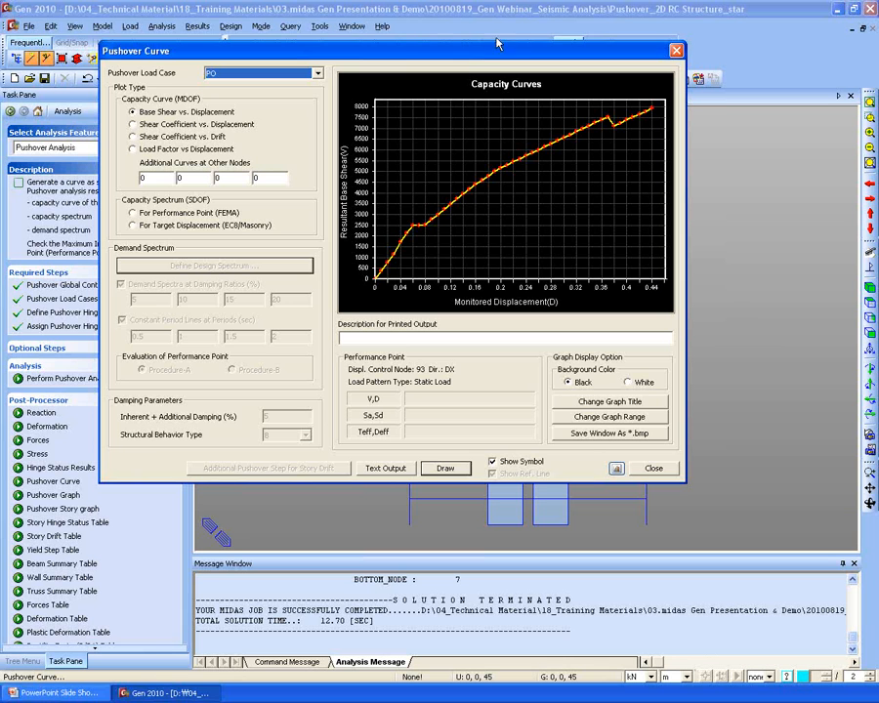
- Draw the EC8 target displacement spectra with peak ground acceleration 0.32 and open the text output
{"action": "left_click_drag", "start_coordinate": [399, 51], "coordinate": [418, 55]}
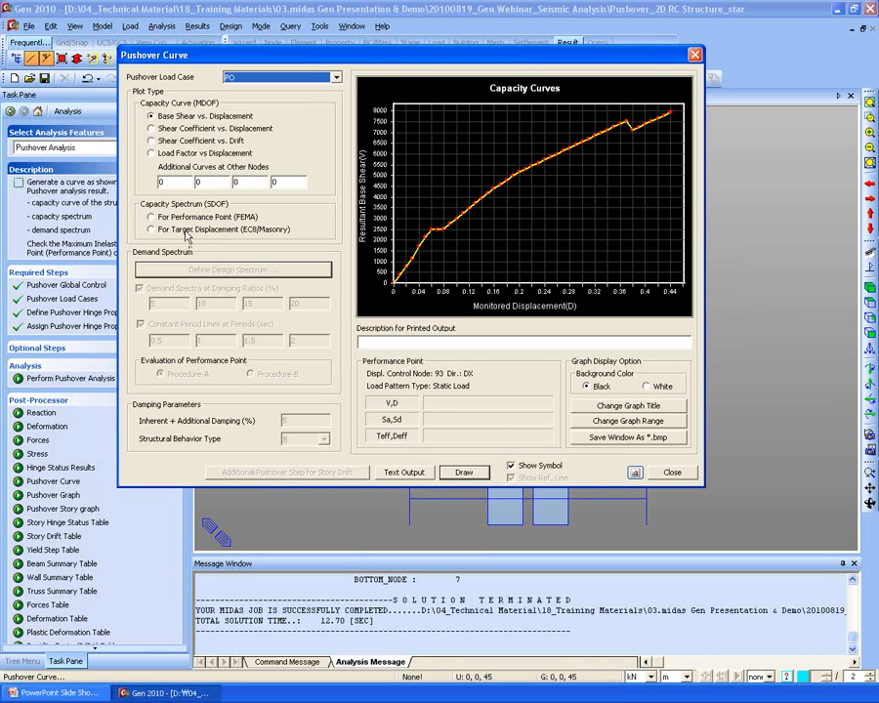
{"action": "left_click", "coordinate": [152, 229]}
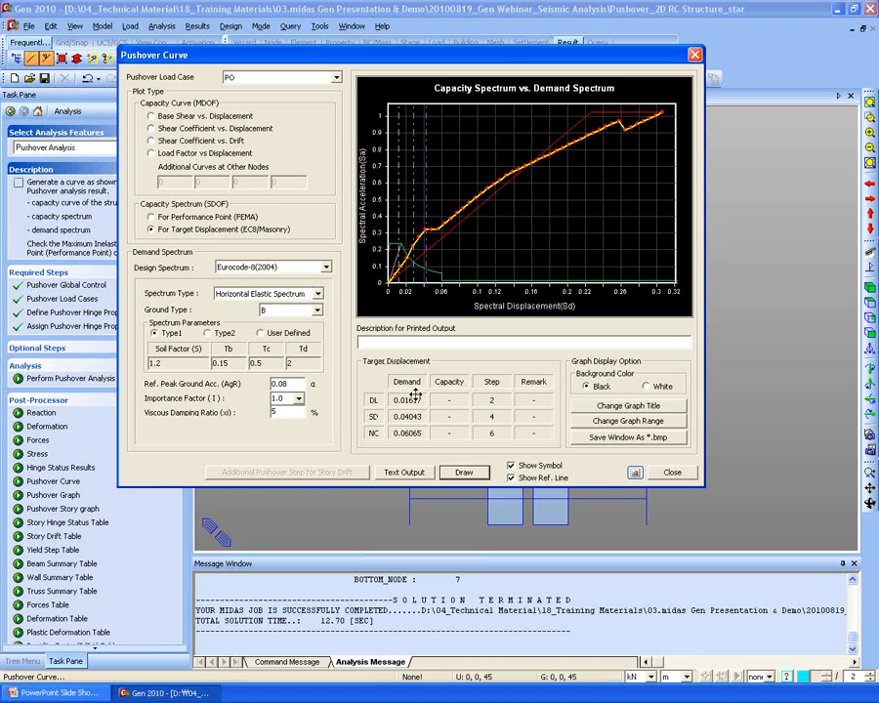
{"action": "double_click", "coordinate": [277, 384]}
{"action": "type", "text": "0.32"}
{"action": "left_click", "coordinate": [463, 471]}
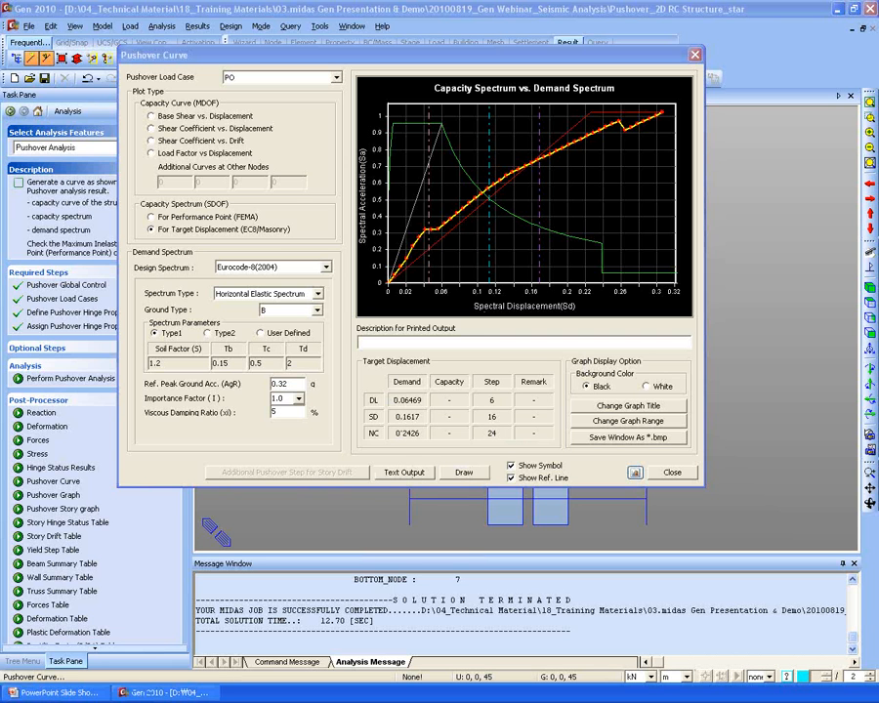
{"action": "left_click", "coordinate": [403, 472]}
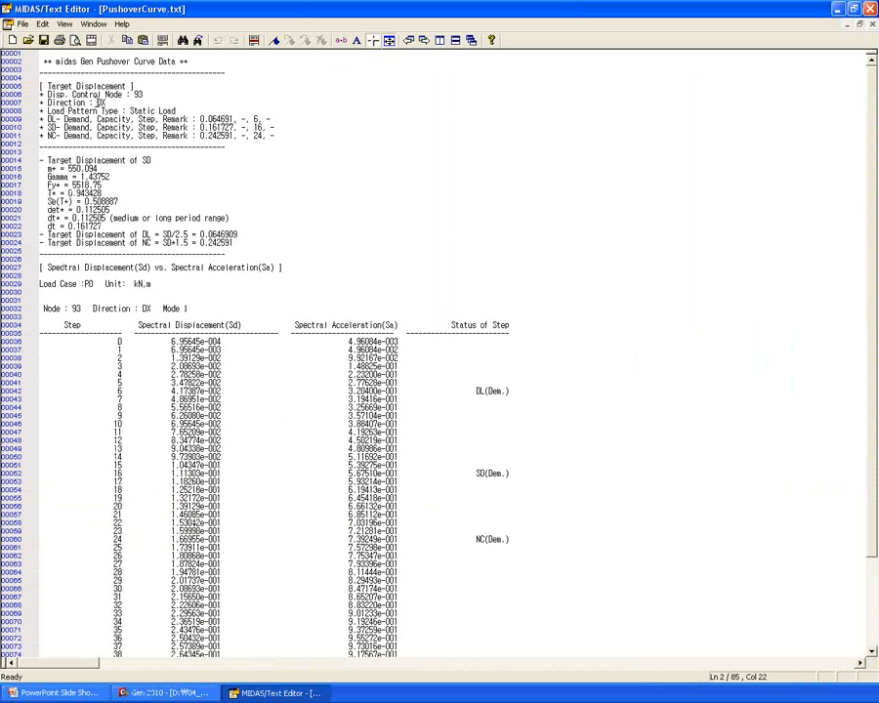
- Scroll through PushoverCurve.txt, close it without saving, and close the Pushover Curve window
{"action": "scroll", "coordinate": [166, 226], "scroll_direction": "down", "scroll_amount": 1}
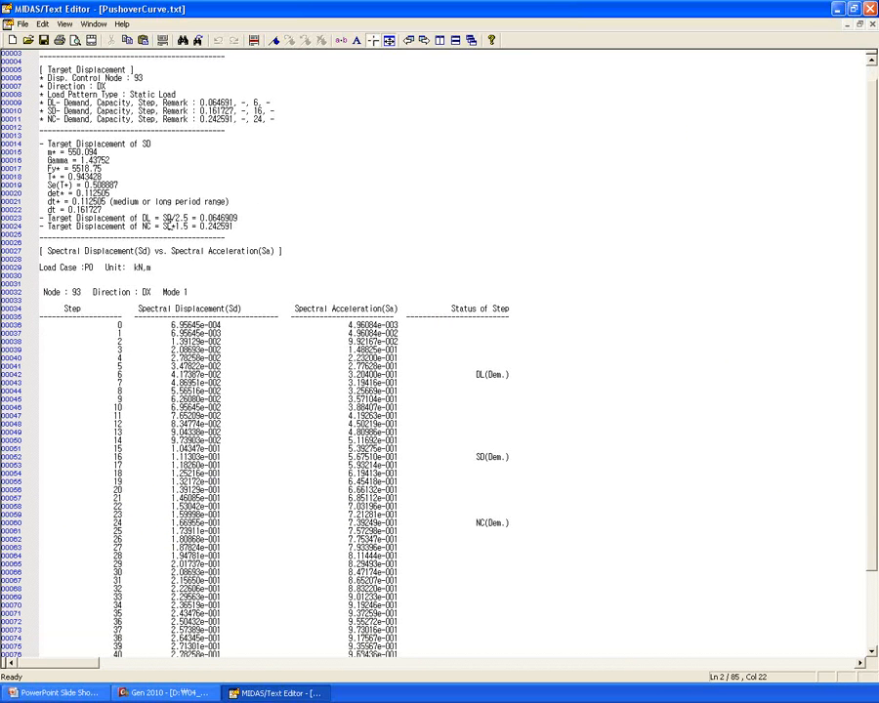
{"action": "scroll", "coordinate": [492, 281], "scroll_direction": "down", "scroll_amount": 4}
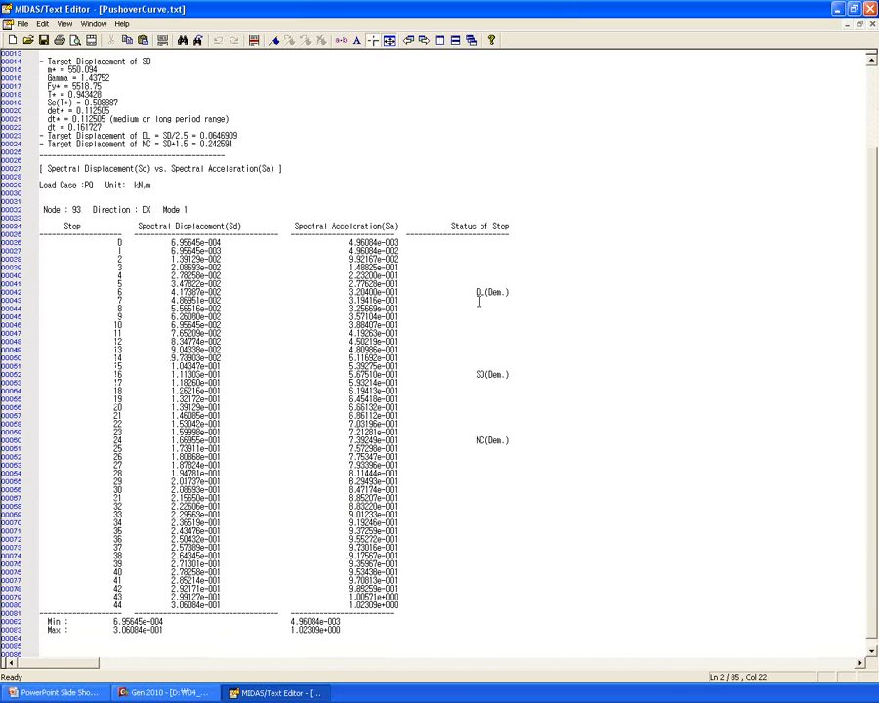
{"action": "scroll", "coordinate": [478, 301], "scroll_direction": "down", "scroll_amount": 3}
{"action": "left_click", "coordinate": [868, 7]}
{"action": "left_click", "coordinate": [480, 363]}
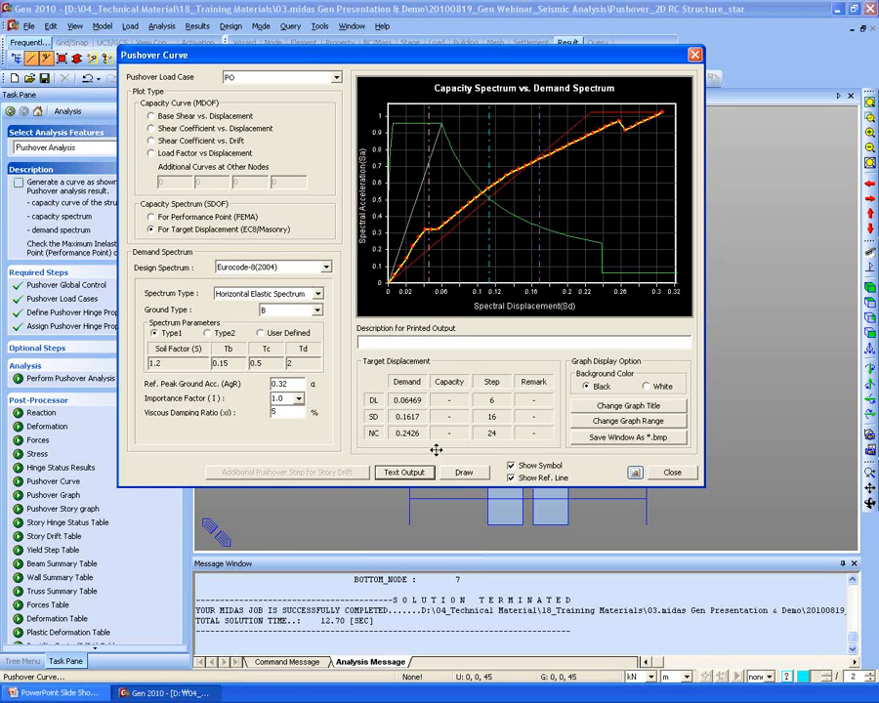
{"action": "left_click", "coordinate": [672, 472]}
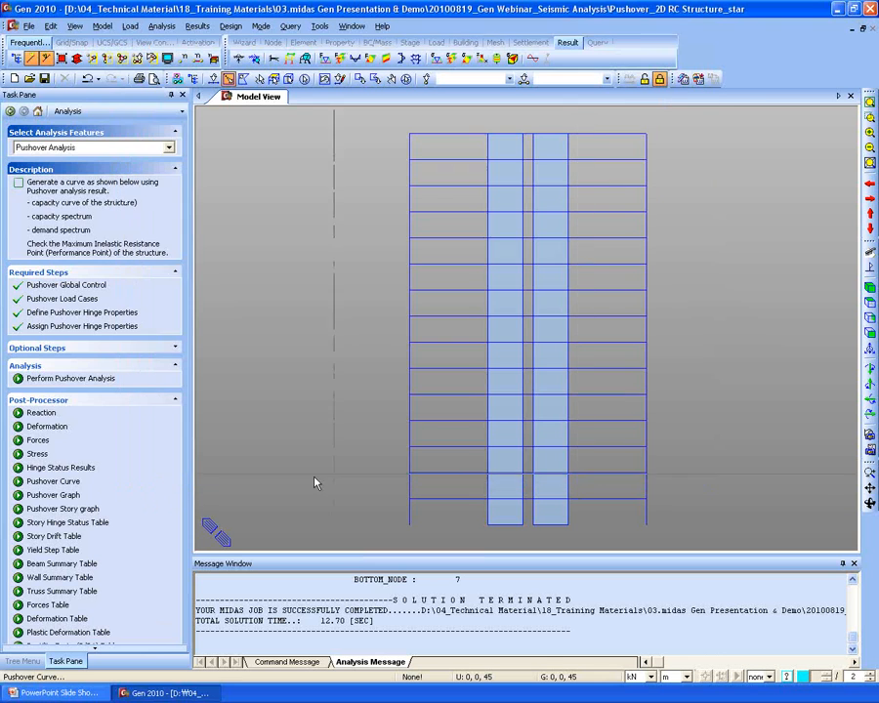
- Show EC8:2004 hinge yield status for Ry on the deformed shape with legend, per step
{"action": "left_click", "coordinate": [54, 467]}
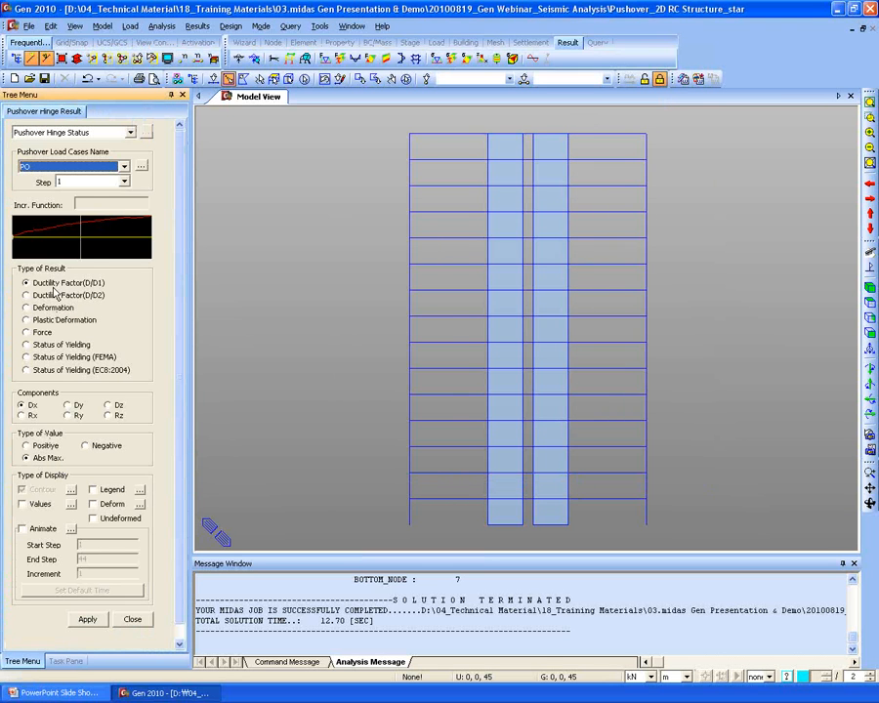
{"action": "left_click", "coordinate": [61, 374]}
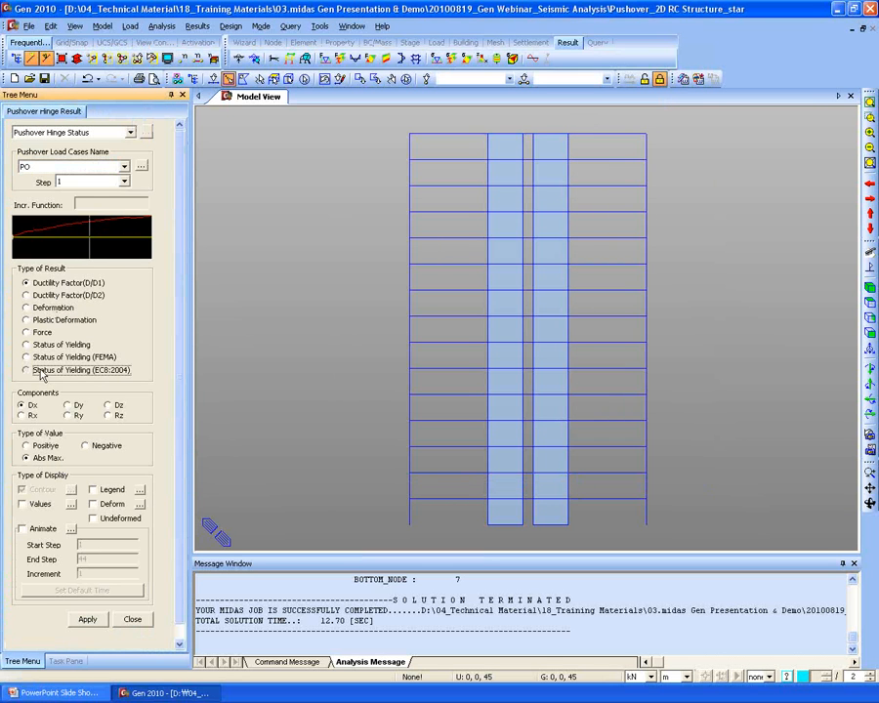
{"action": "left_click", "coordinate": [78, 415]}
{"action": "left_click", "coordinate": [109, 502]}
{"action": "left_click", "coordinate": [106, 490]}
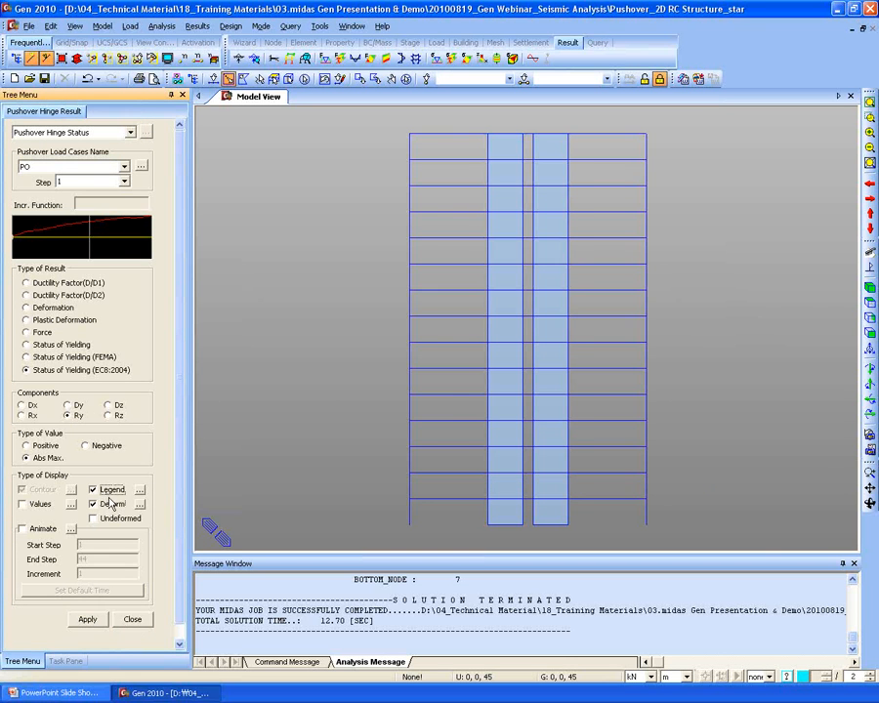
{"action": "left_click", "coordinate": [21, 237]}
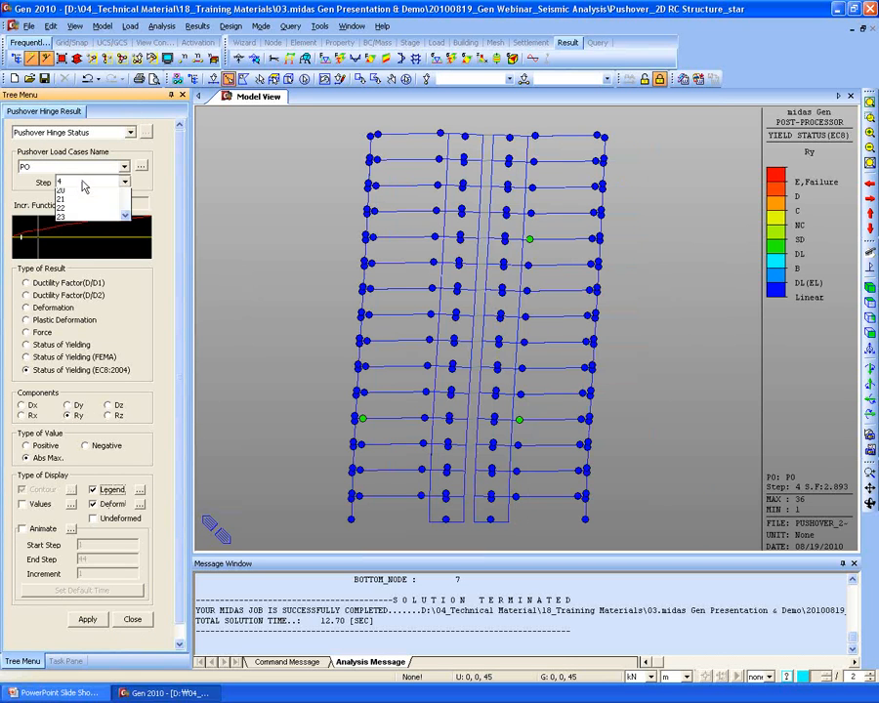
{"action": "left_click", "coordinate": [83, 183]}
{"action": "left_click", "coordinate": [83, 183]}
- Step the hinge status forward to step 31, switch to the Dz component, then jump to step 7
{"action": "key", "text": "Down"}
{"action": "key", "text": "Down"}
{"action": "key", "text": "Down"}
{"action": "key", "text": "Down"}
{"action": "key", "text": "Down"}
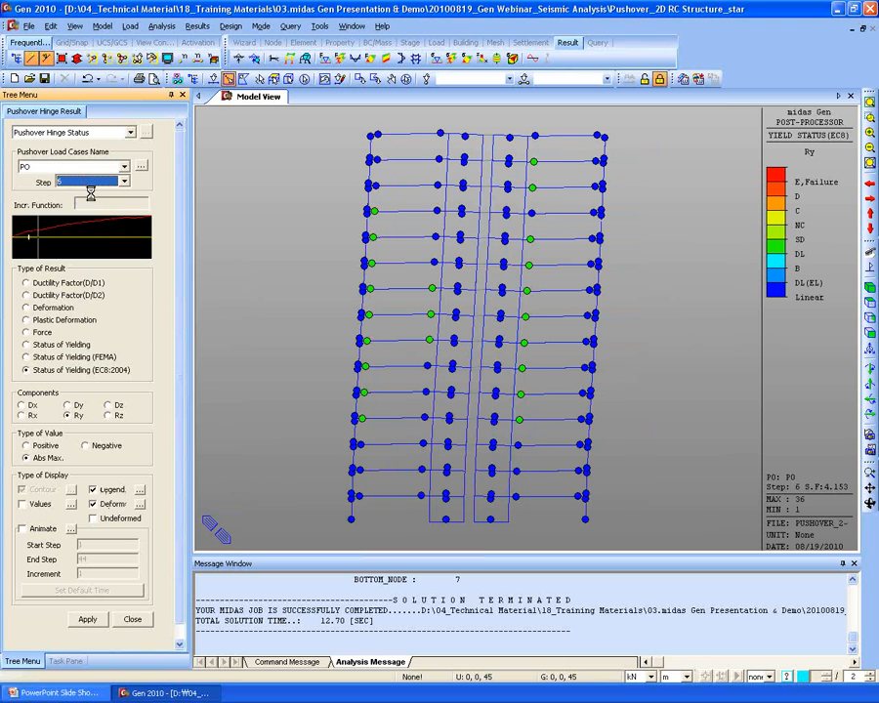
{"action": "key", "text": "Down"}
{"action": "key", "text": "Down"}
{"action": "key", "text": "Down"}
{"action": "key", "text": "Down"}
{"action": "key", "text": "Down"}
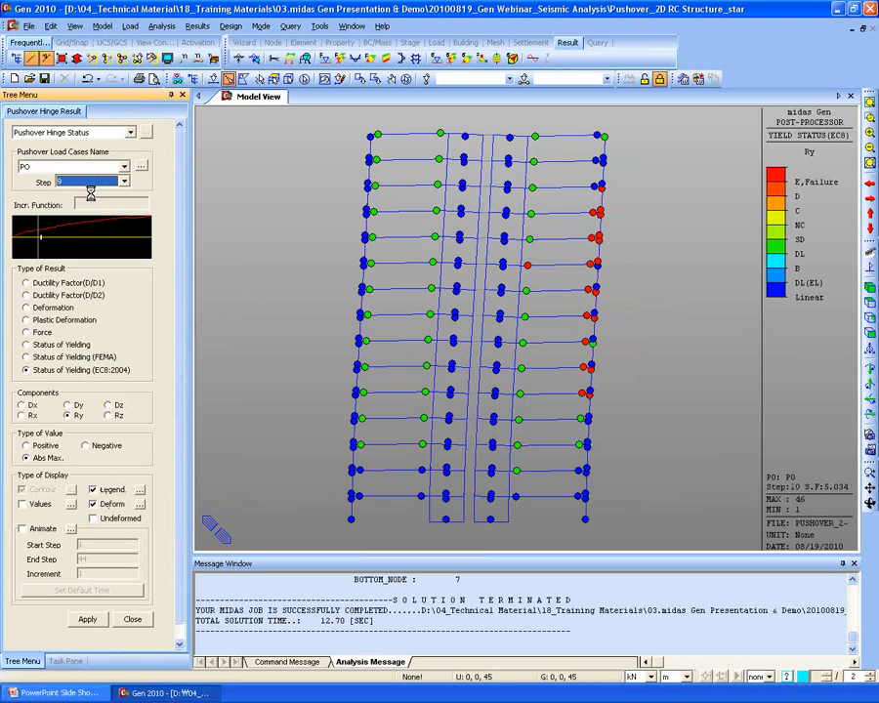
{"action": "key", "text": "Down"}
{"action": "key", "text": "Down"}
{"action": "key", "text": "Down"}
{"action": "key", "text": "Down"}
{"action": "key", "text": "Down"}
{"action": "key", "text": "Down"}
{"action": "key", "text": "Down"}
{"action": "key", "text": "Down"}
{"action": "key", "text": "Down"}
{"action": "key", "text": "Down"}
{"action": "key", "text": "Down"}
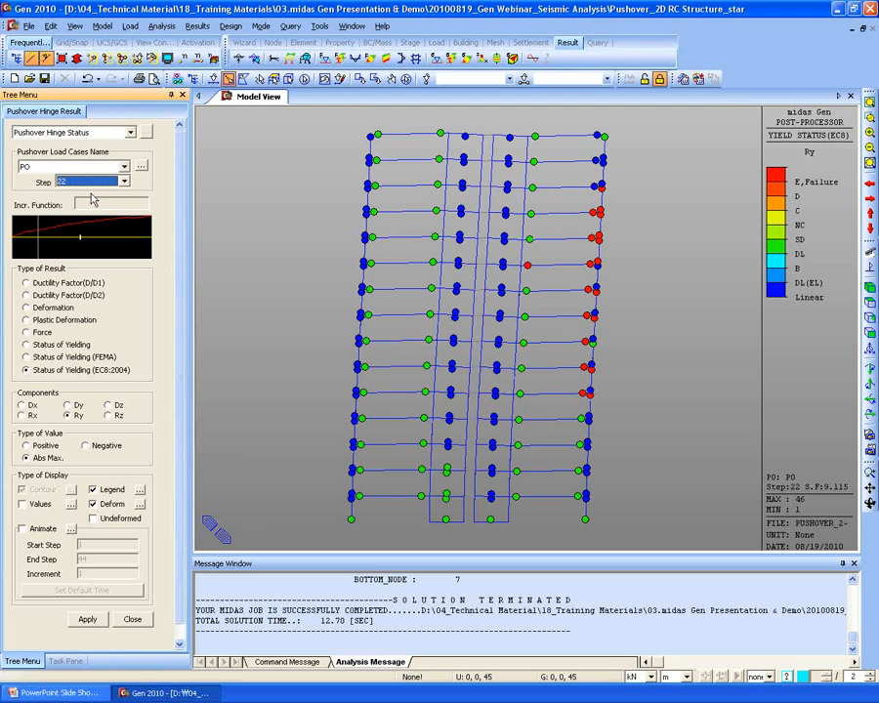
{"action": "key", "text": "Down"}
{"action": "key", "text": "Down"}
{"action": "key", "text": "Down"}
{"action": "key", "text": "Down"}
{"action": "key", "text": "Down"}
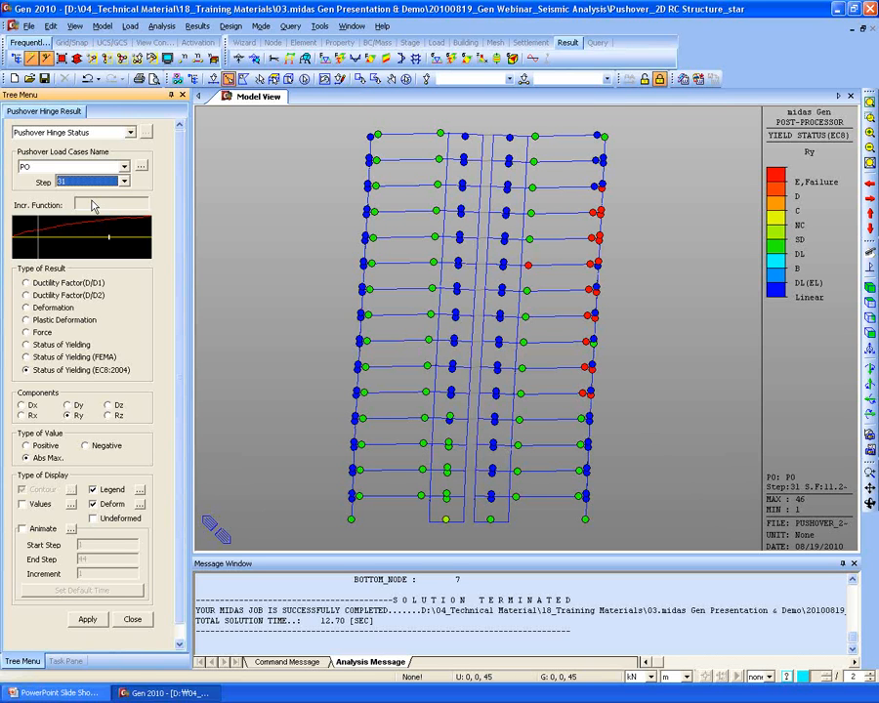
{"action": "key", "text": "Down"}
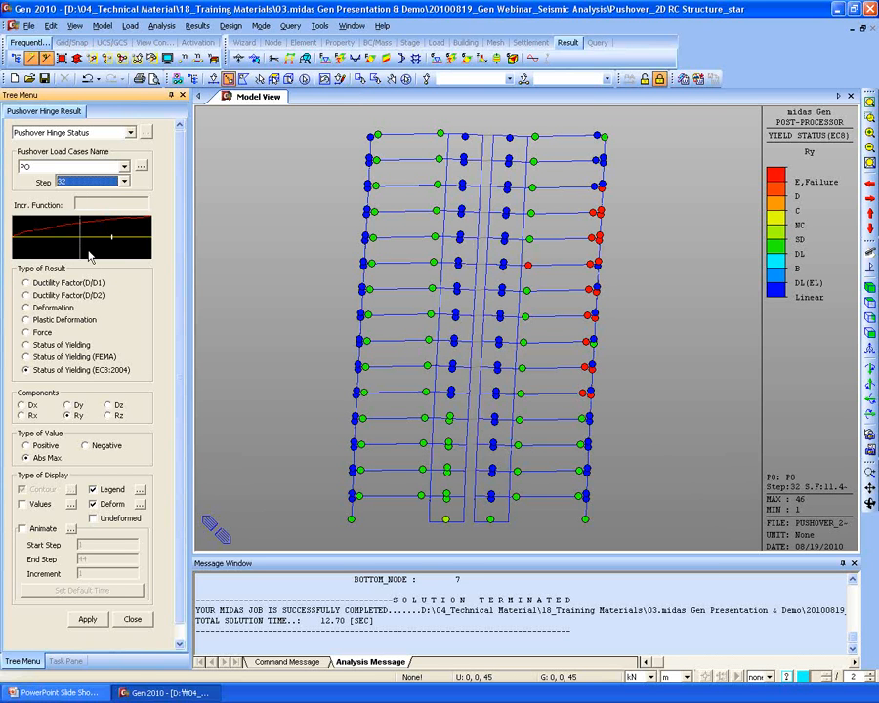
{"action": "left_click", "coordinate": [112, 405]}
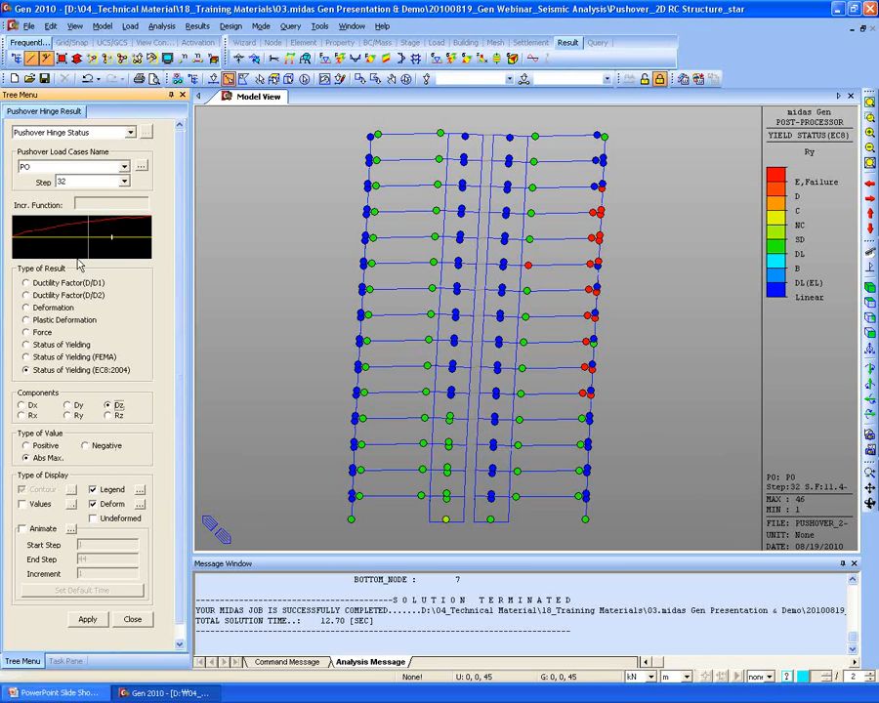
{"action": "left_click", "coordinate": [19, 242]}
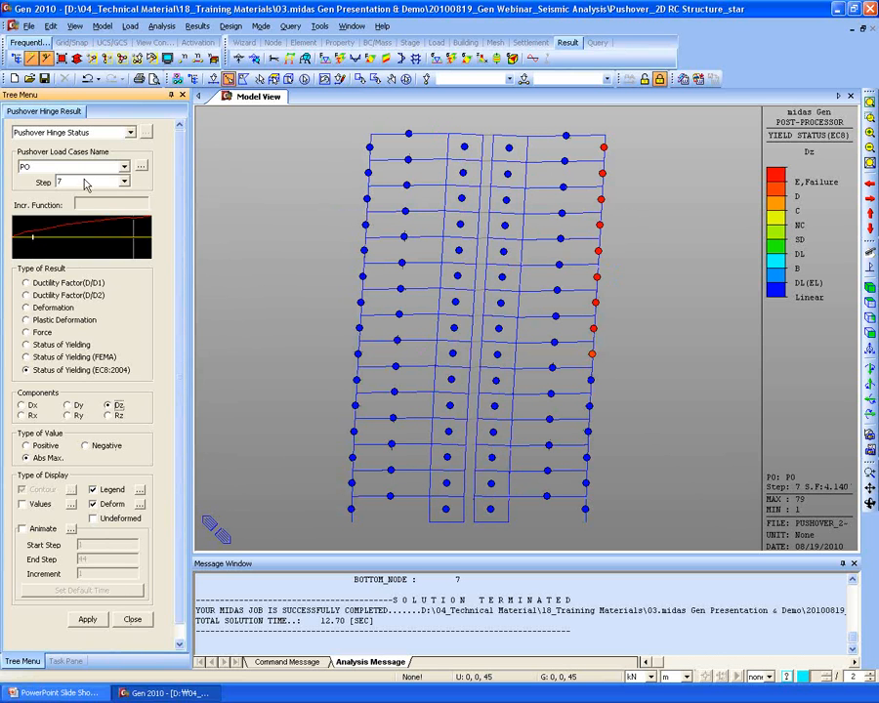
- Go back to step 2, advance the hinge results to final step 44, and close the settings
{"action": "left_click", "coordinate": [16, 237]}
{"action": "left_click", "coordinate": [87, 181]}
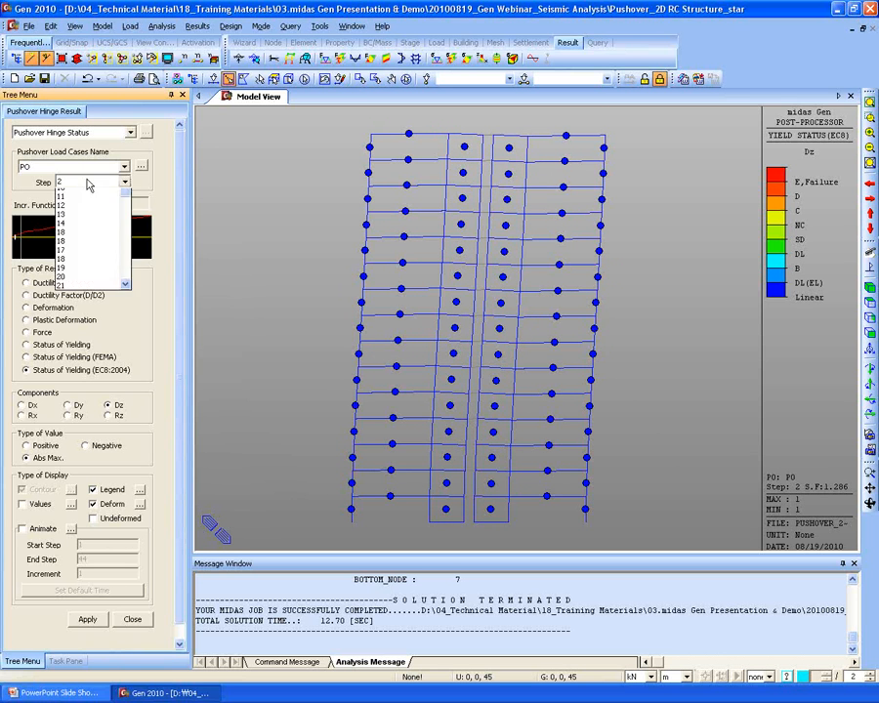
{"action": "left_click", "coordinate": [87, 181]}
{"action": "key", "text": "Down"}
{"action": "key", "text": "Down"}
{"action": "key", "text": "Down"}
{"action": "key", "text": "Down"}
{"action": "key", "text": "Down"}
{"action": "key", "text": "Down"}
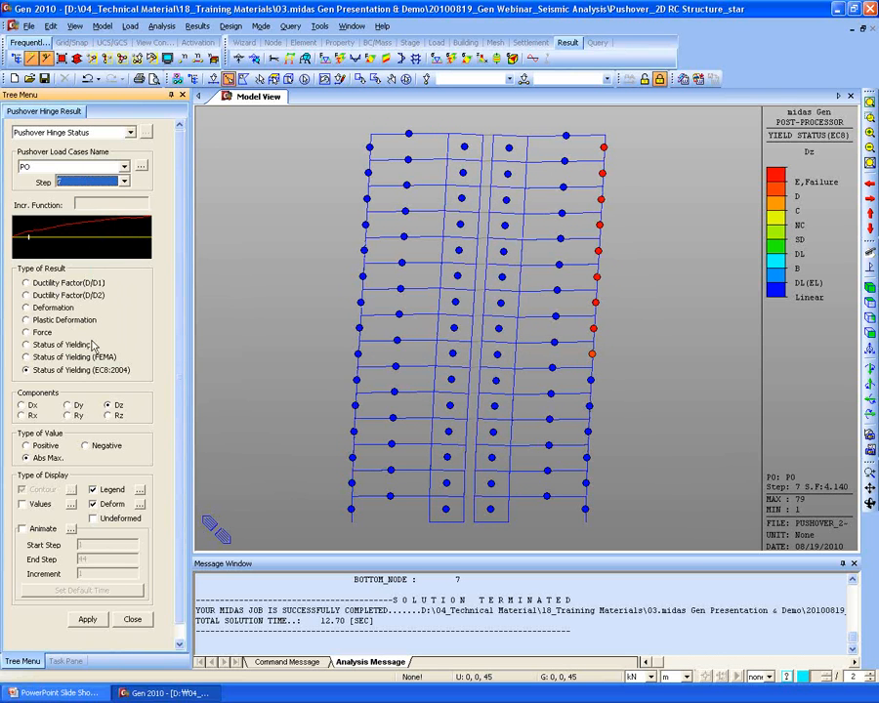
{"action": "key", "text": "Down"}
{"action": "key", "text": "Down"}
{"action": "key", "text": "Down"}
{"action": "key", "text": "Down"}
{"action": "key", "text": "Down"}
{"action": "key", "text": "Down"}
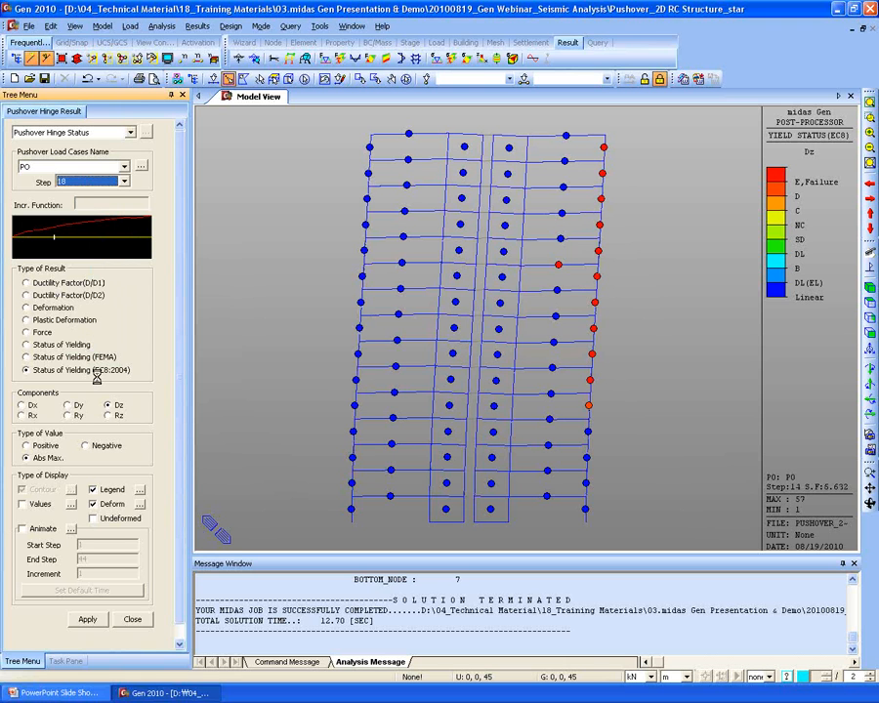
{"action": "key", "text": "Down"}
{"action": "key", "text": "Down"}
{"action": "key", "text": "Down"}
{"action": "key", "text": "Down"}
{"action": "key", "text": "Down"}
{"action": "key", "text": "Down"}
{"action": "key", "text": "Down"}
{"action": "key", "text": "Down"}
{"action": "key", "text": "Down"}
{"action": "key", "text": "Down"}
{"action": "key", "text": "Down"}
{"action": "key", "text": "Down"}
{"action": "key", "text": "Down"}
{"action": "key", "text": "Down"}
{"action": "key", "text": "Down"}
{"action": "key", "text": "Down"}
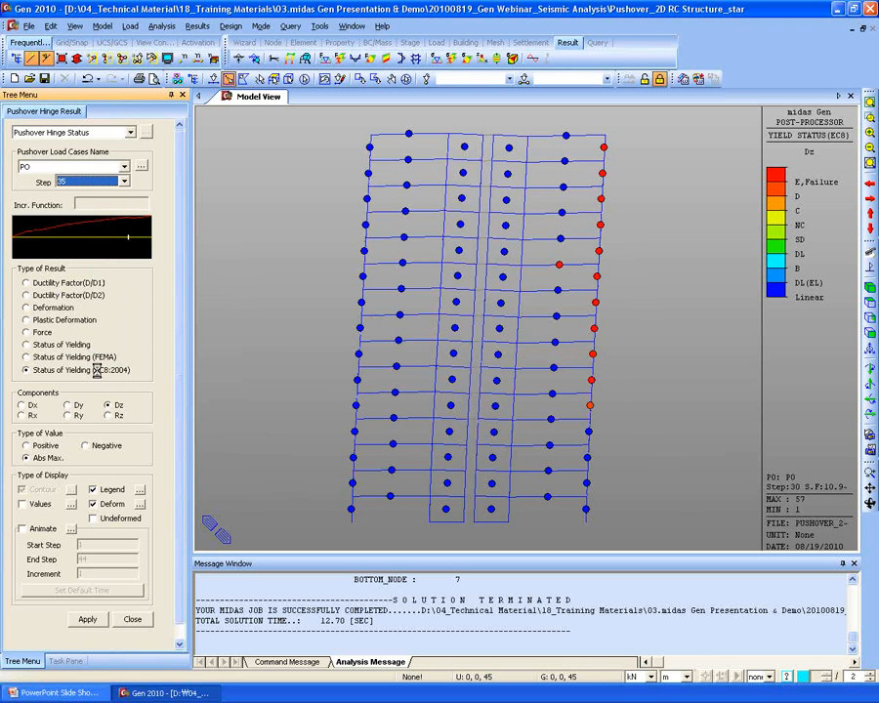
{"action": "key", "text": "Down"}
{"action": "key", "text": "Down"}
{"action": "key", "text": "Down"}
{"action": "key", "text": "Down"}
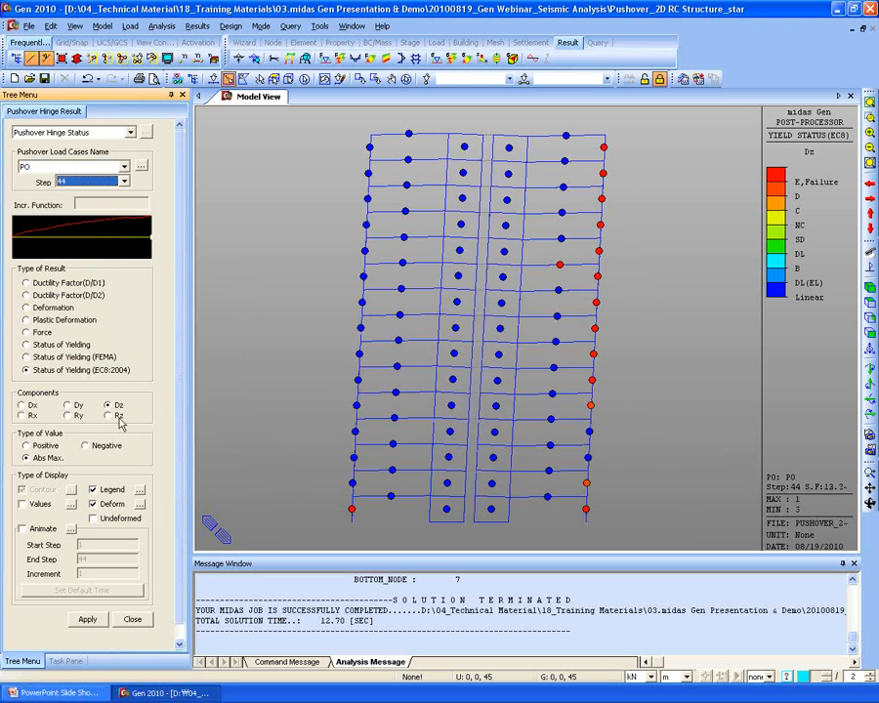
{"action": "left_click", "coordinate": [132, 620]}
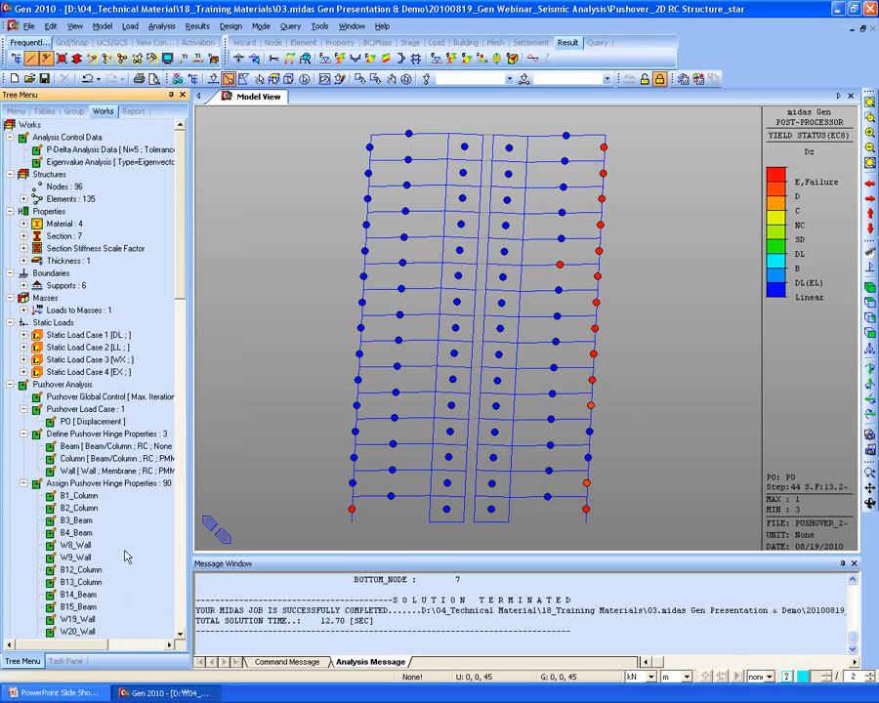
- Clear the hinge display to show the undeformed wall-frame and open the Pushover Analysis task list
{"action": "left_click", "coordinate": [869, 268]}
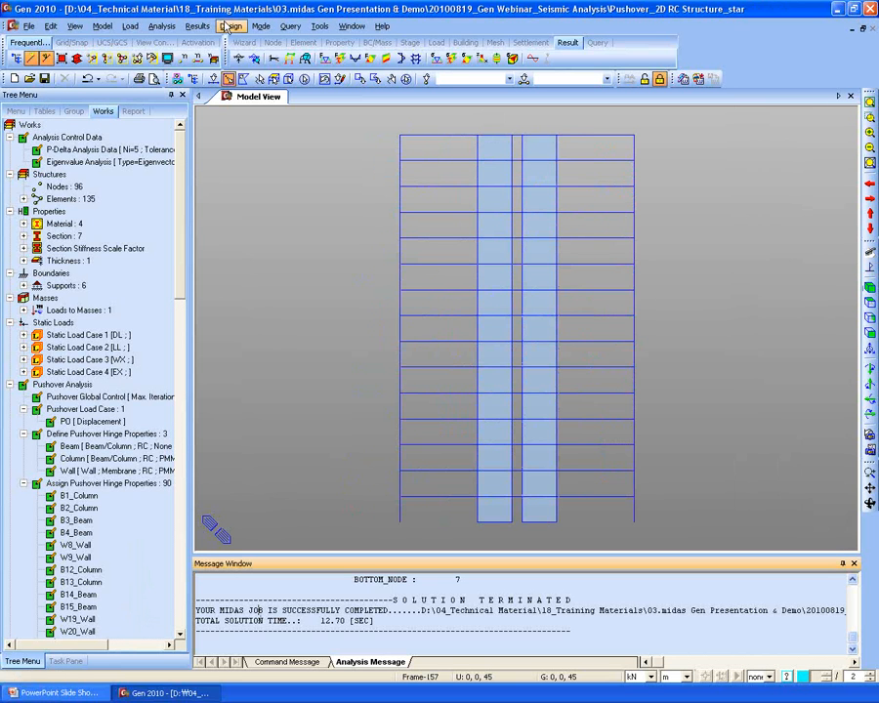
{"action": "left_click", "coordinate": [57, 662]}
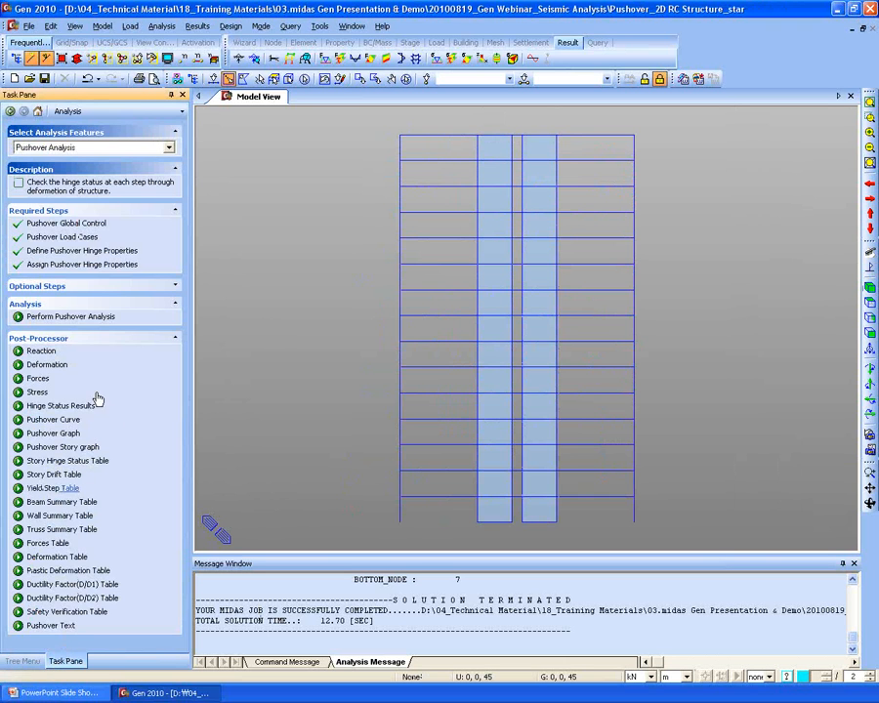
- Generate the Safety Verification table showing all elements at the Significant Damage (SD) step
{"action": "left_click", "coordinate": [70, 614]}
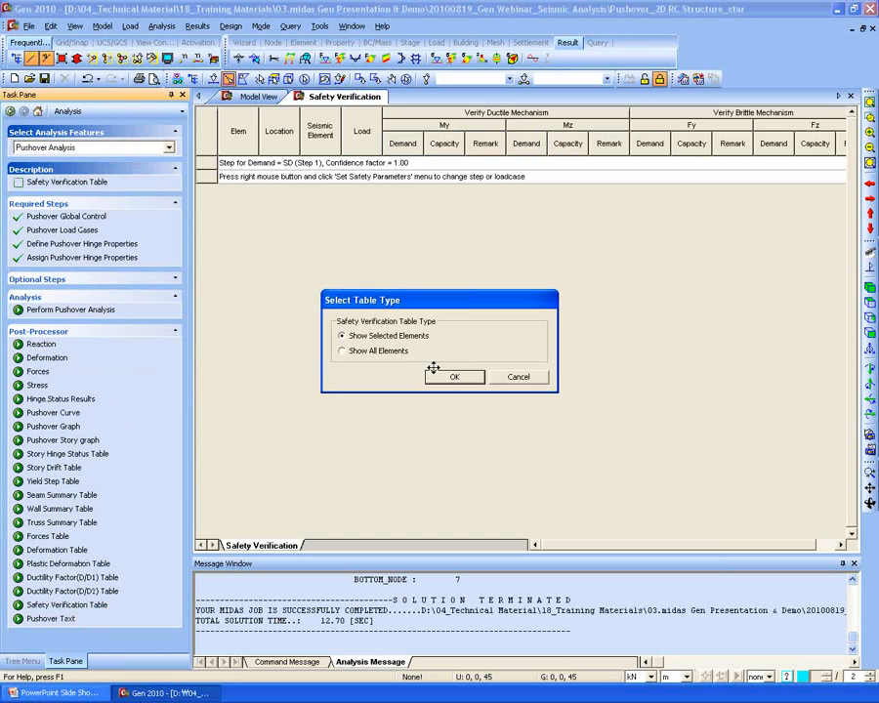
{"action": "left_click", "coordinate": [377, 352]}
{"action": "left_click", "coordinate": [454, 377]}
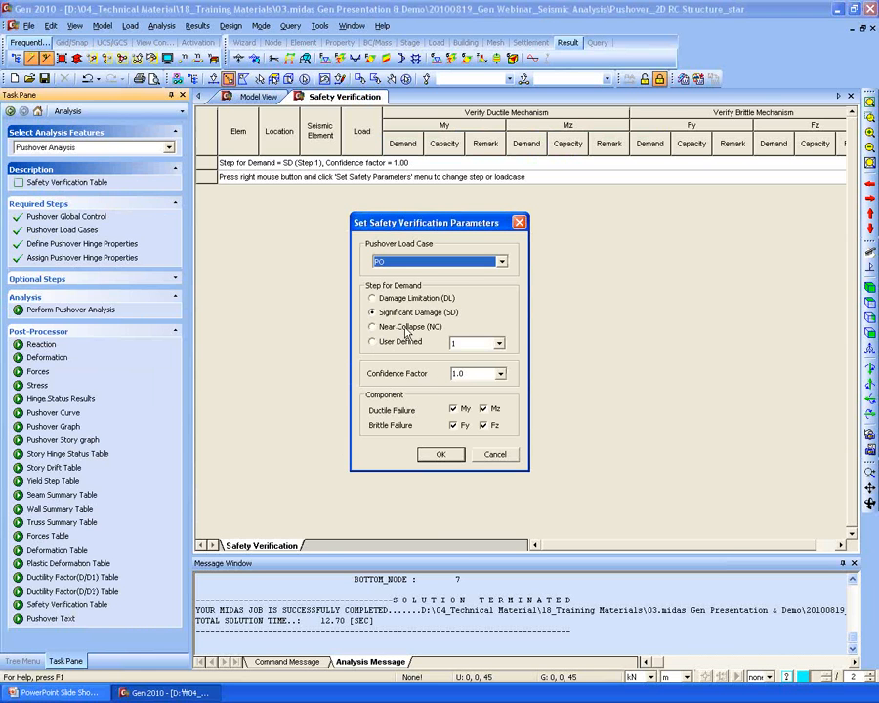
{"action": "left_click", "coordinate": [402, 313]}
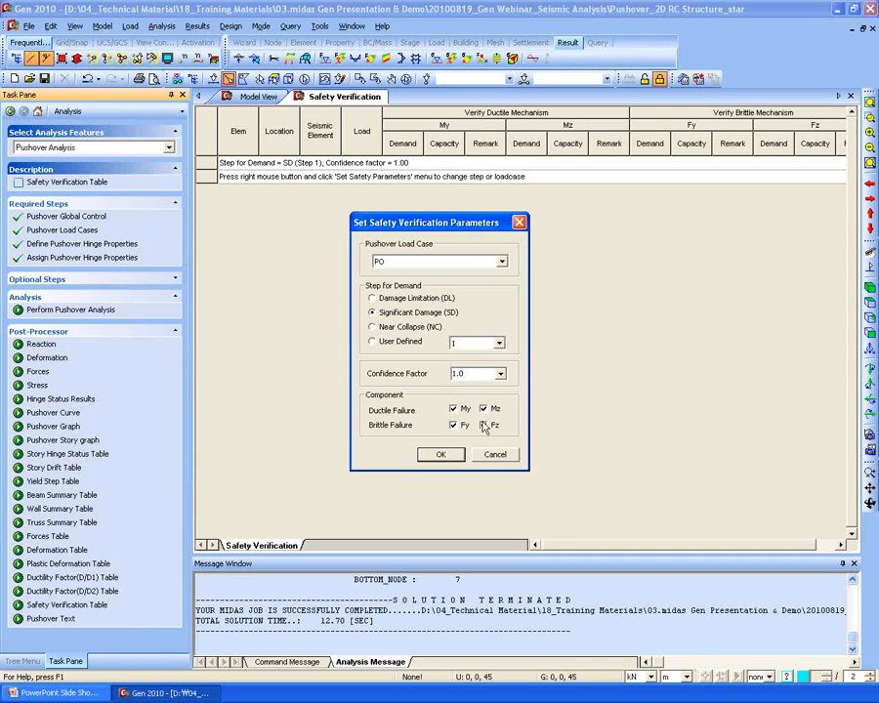
{"action": "left_click", "coordinate": [444, 456]}
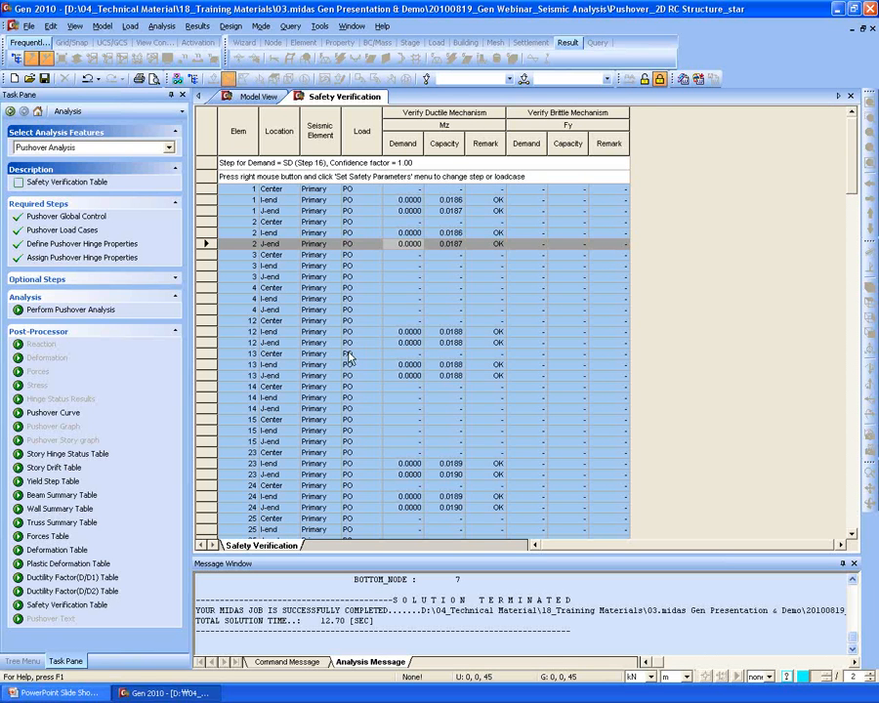
- Change the verification parameters to check My for ductile and Fz for brittle failure
{"action": "right_click", "coordinate": [333, 240]}
{"action": "left_click", "coordinate": [390, 349]}
{"action": "left_click", "coordinate": [455, 426]}
{"action": "left_click", "coordinate": [454, 408]}
{"action": "left_click", "coordinate": [445, 454]}
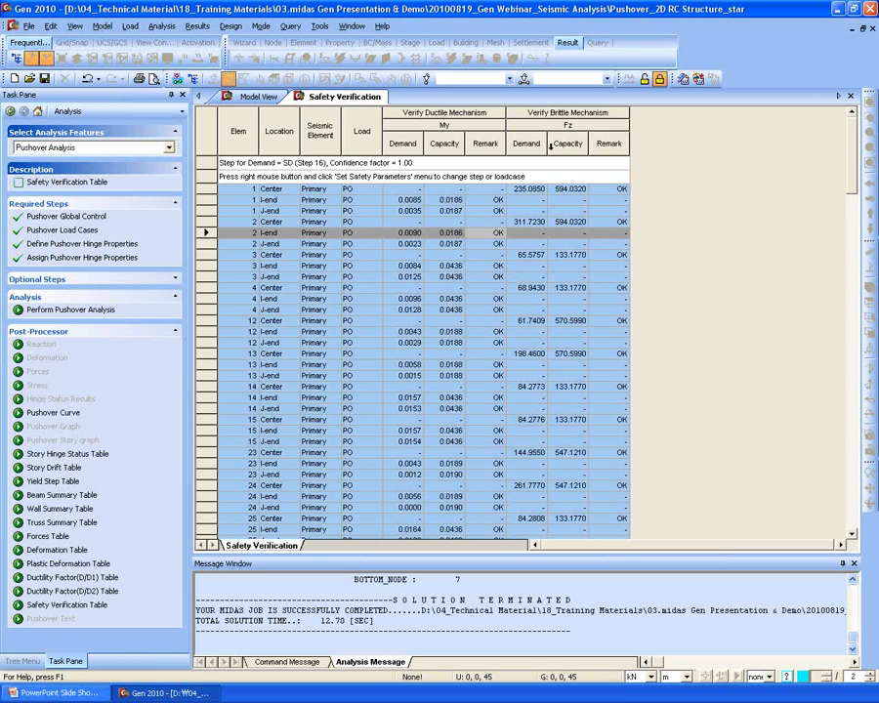
- Inspect the brittle mechanism columns and the rows for element 1 I-end and element 2 Center
{"action": "left_click", "coordinate": [557, 111]}
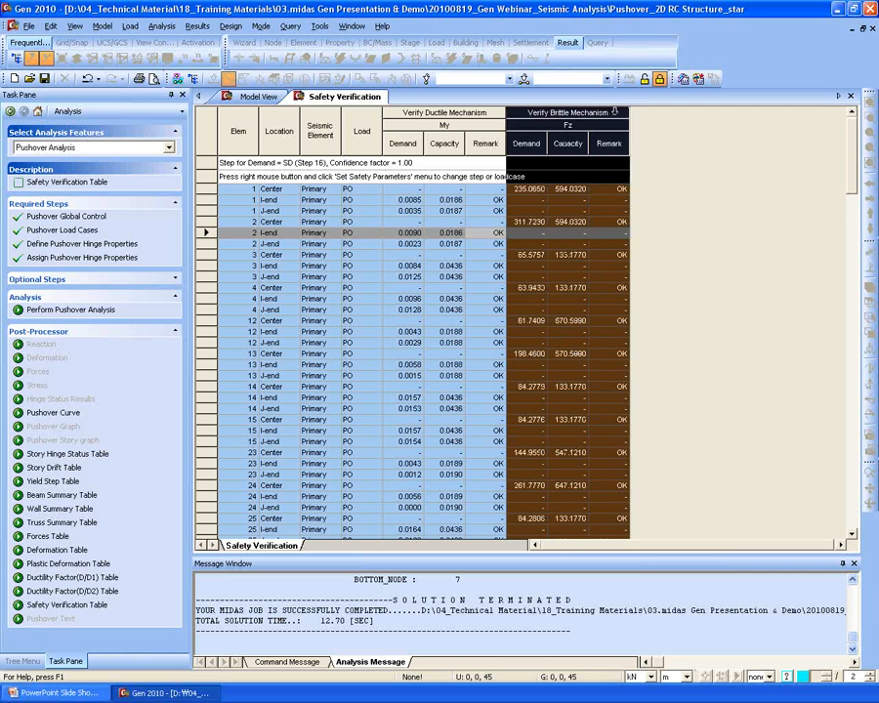
{"action": "left_click", "coordinate": [400, 113]}
{"action": "left_click", "coordinate": [429, 202]}
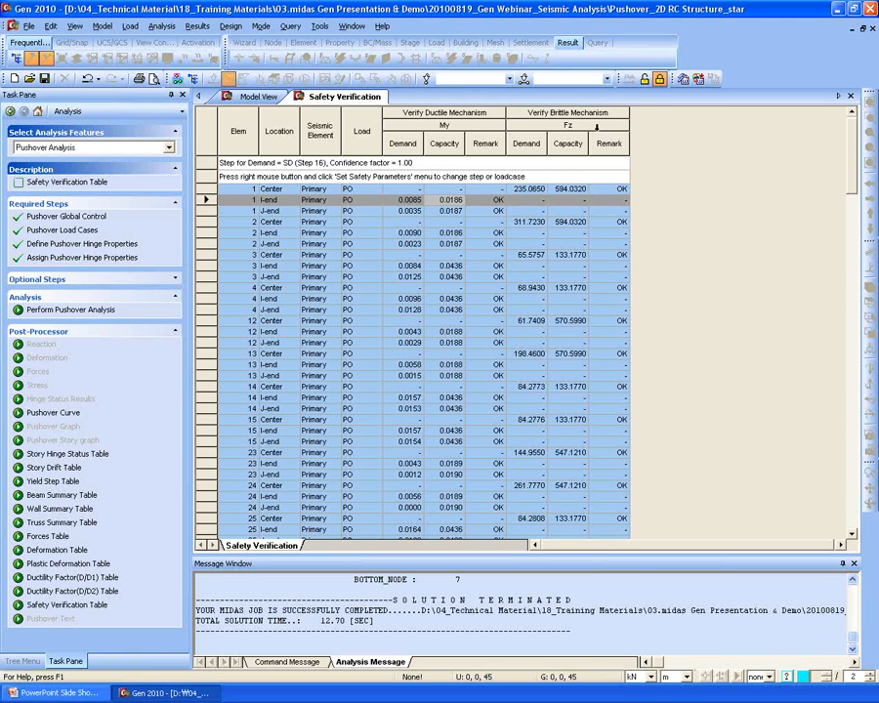
{"action": "left_click", "coordinate": [528, 223]}
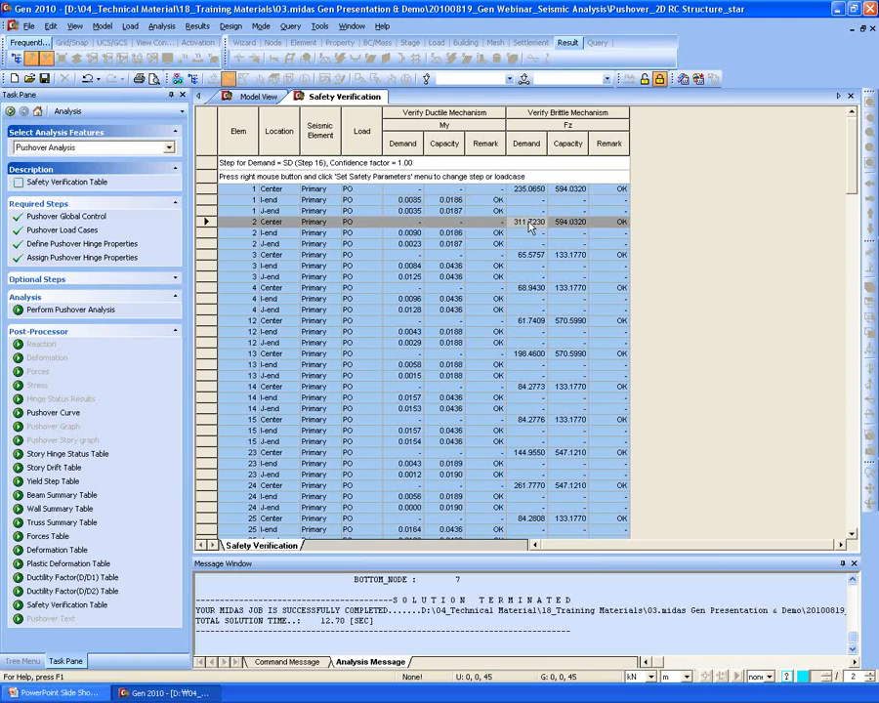
{"action": "left_click", "coordinate": [408, 200]}
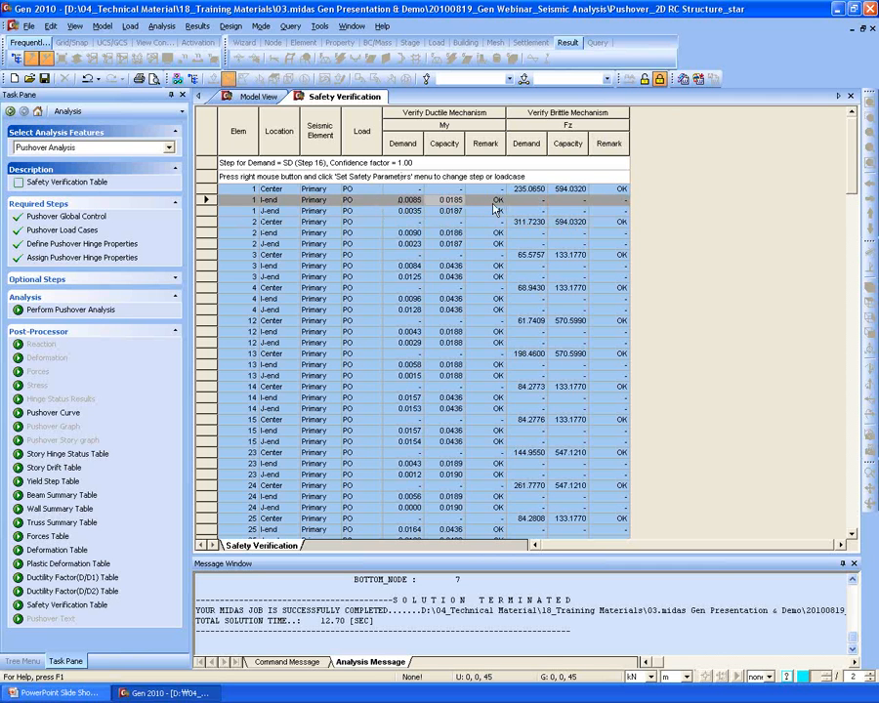
- Review NG results for elements 46 J-end, 48 I-end and 135, then return to the slide show
{"action": "scroll", "coordinate": [498, 406], "scroll_direction": "down", "scroll_amount": 12}
{"action": "scroll", "coordinate": [501, 269], "scroll_direction": "down", "scroll_amount": 3}
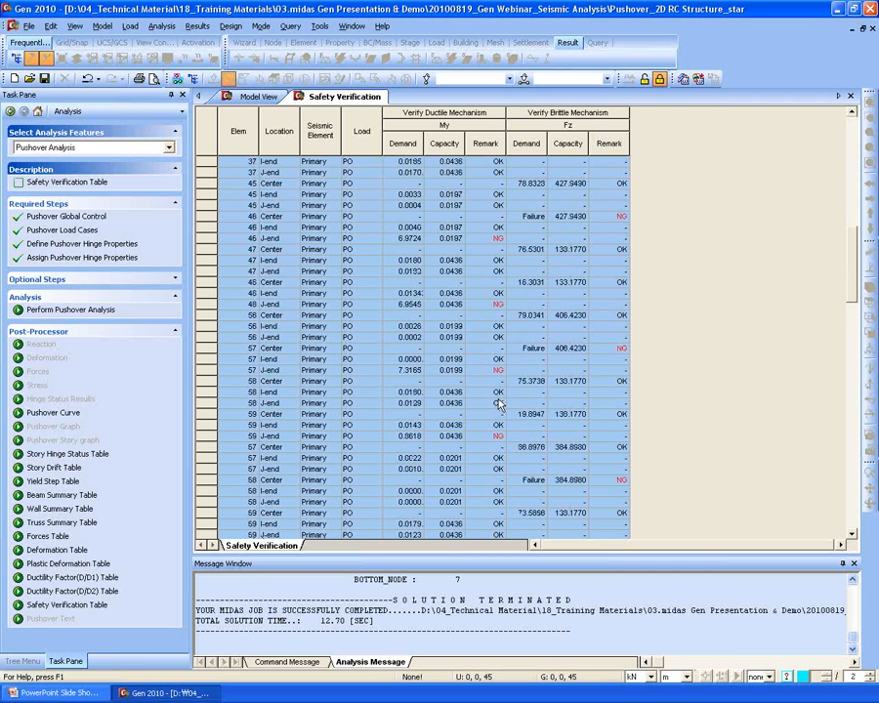
{"action": "left_click", "coordinate": [409, 238]}
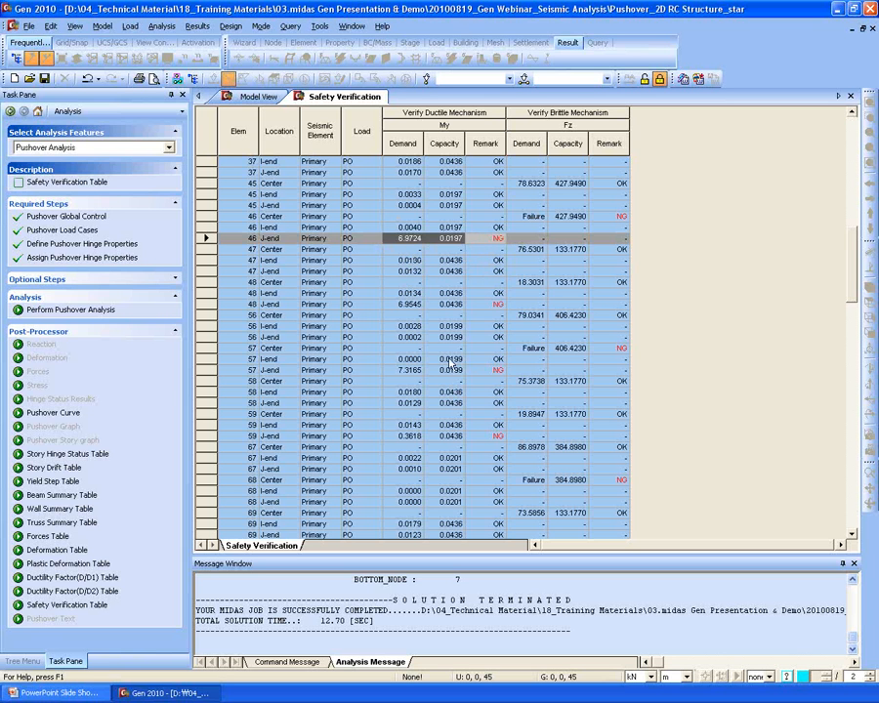
{"action": "left_click", "coordinate": [490, 295]}
{"action": "scroll", "coordinate": [498, 309], "scroll_direction": "down", "scroll_amount": 20}
{"action": "scroll", "coordinate": [521, 462], "scroll_direction": "down", "scroll_amount": 4}
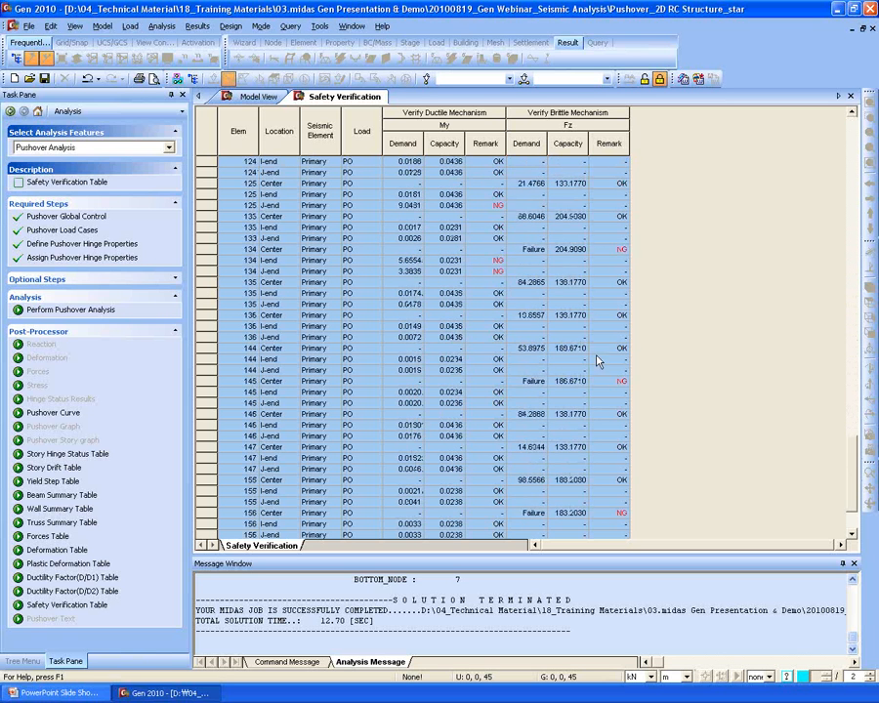
{"action": "left_click", "coordinate": [309, 250]}
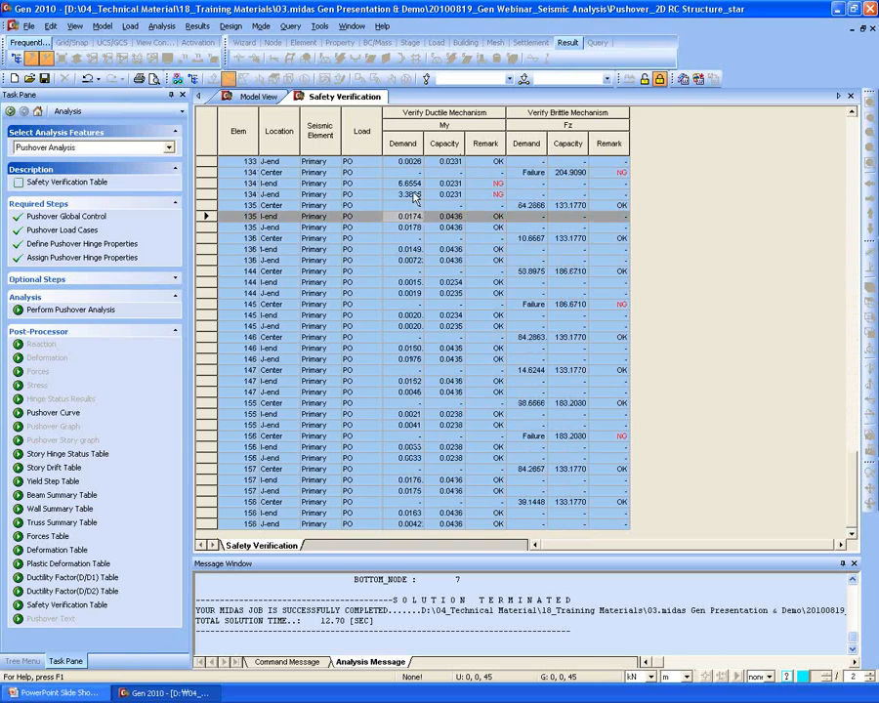
{"action": "left_click", "coordinate": [242, 98]}
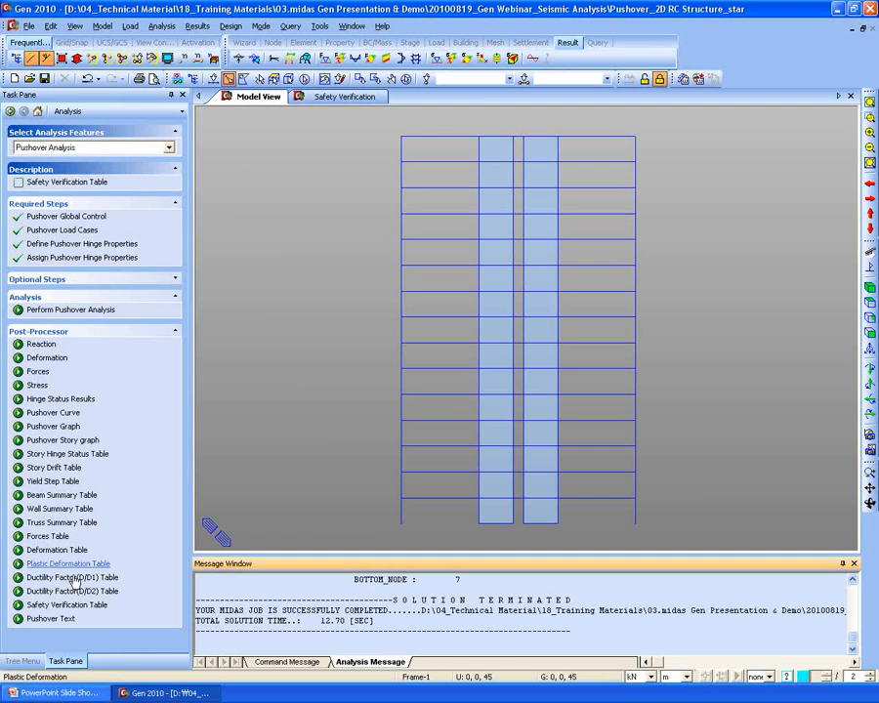
{"action": "left_click", "coordinate": [77, 694]}
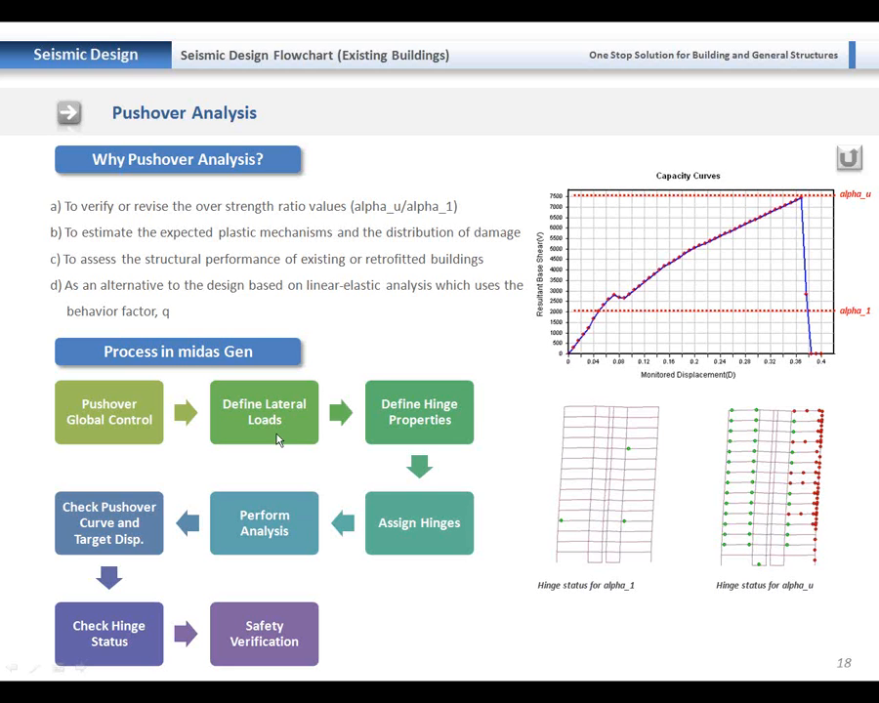
- Page through the slides past the Base Isolators and Dampers title to slide 21
{"action": "left_click", "coordinate": [341, 339]}
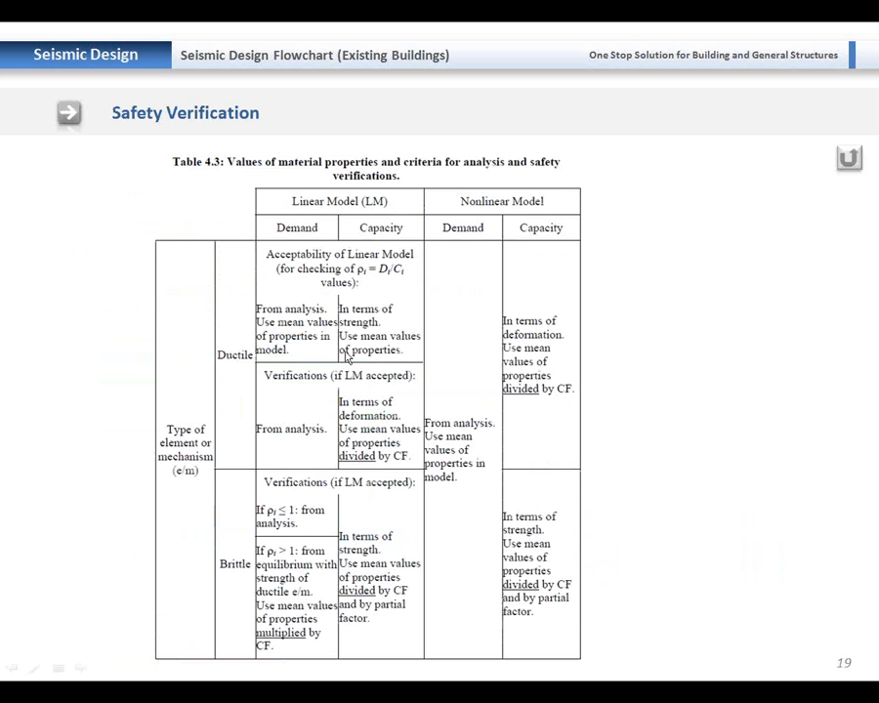
{"action": "key", "text": "Left"}
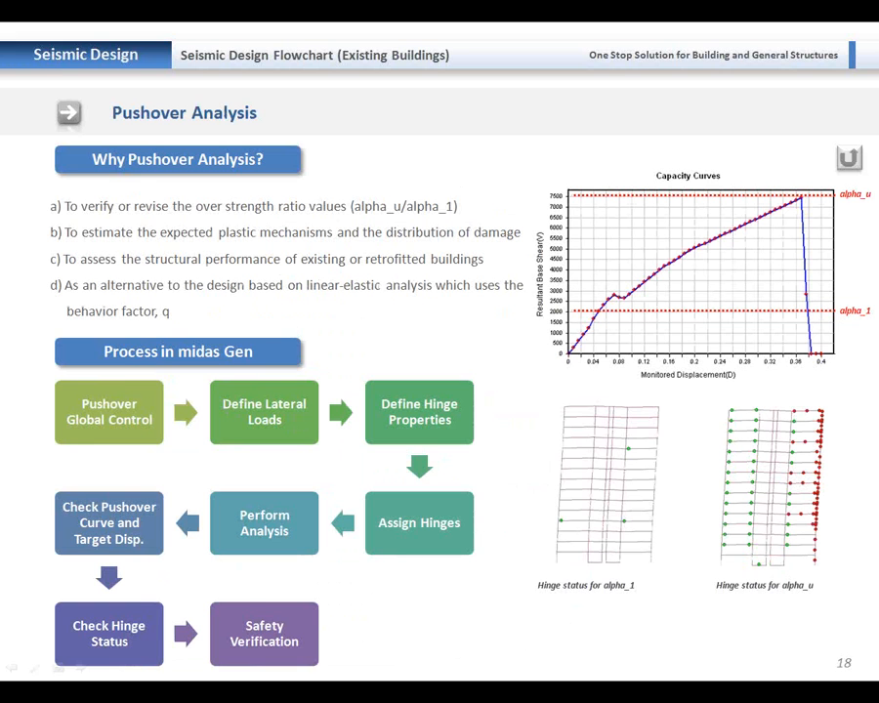
{"action": "key", "text": "Right"}
{"action": "key", "text": "Right"}
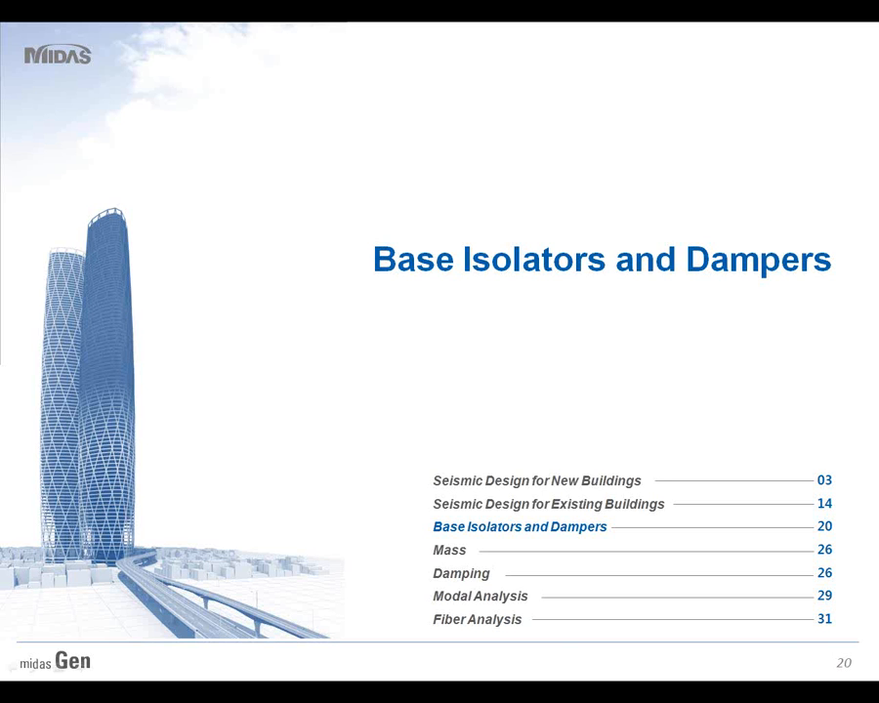
{"action": "key", "text": "Right"}
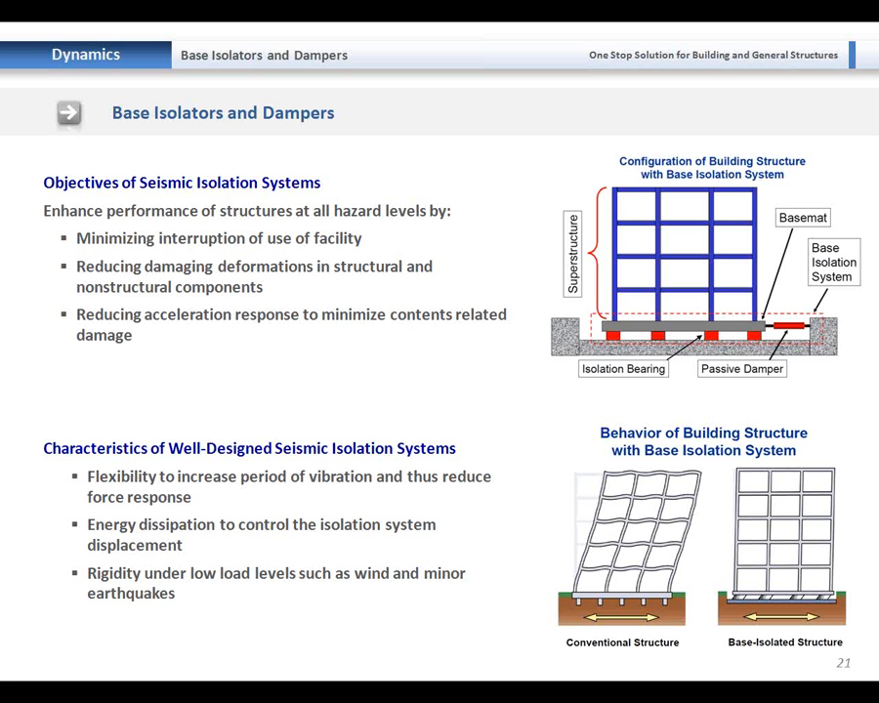
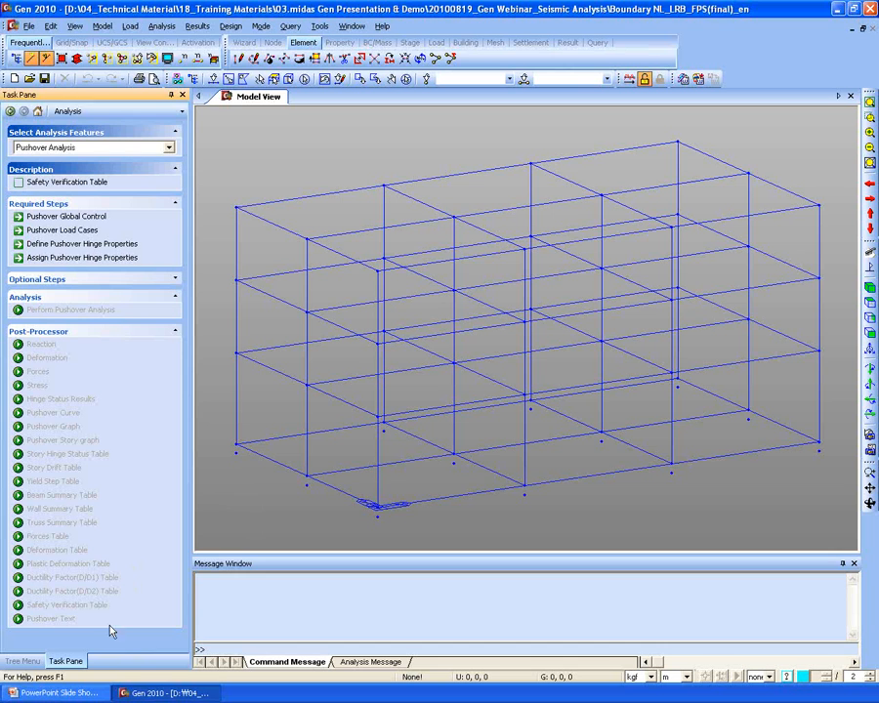
- Switch the side panel to the Works tree and orbit out to see the whole frame
{"action": "left_click", "coordinate": [361, 610]}
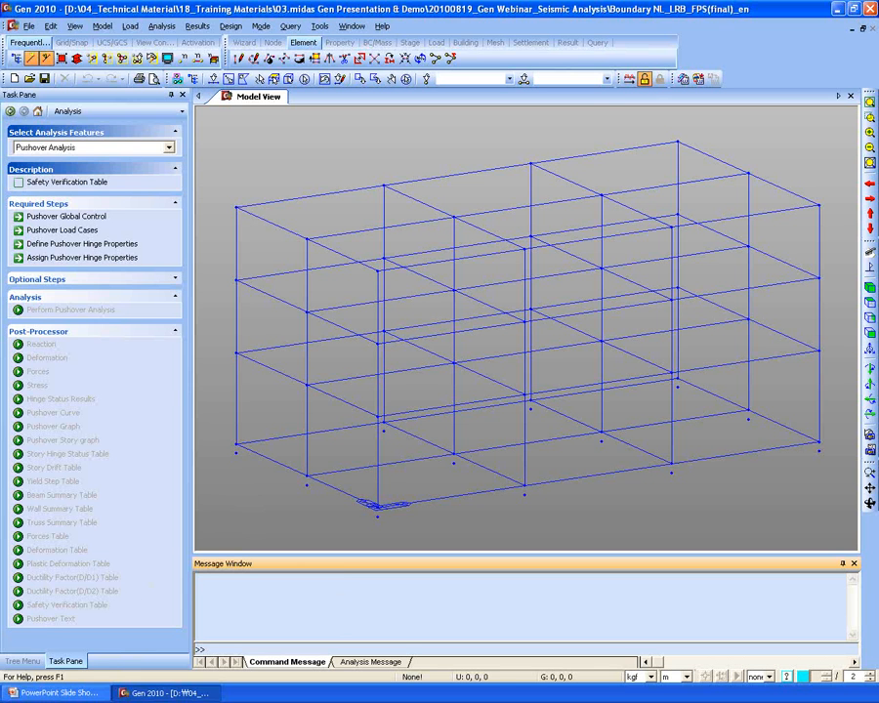
{"action": "left_click", "coordinate": [22, 662]}
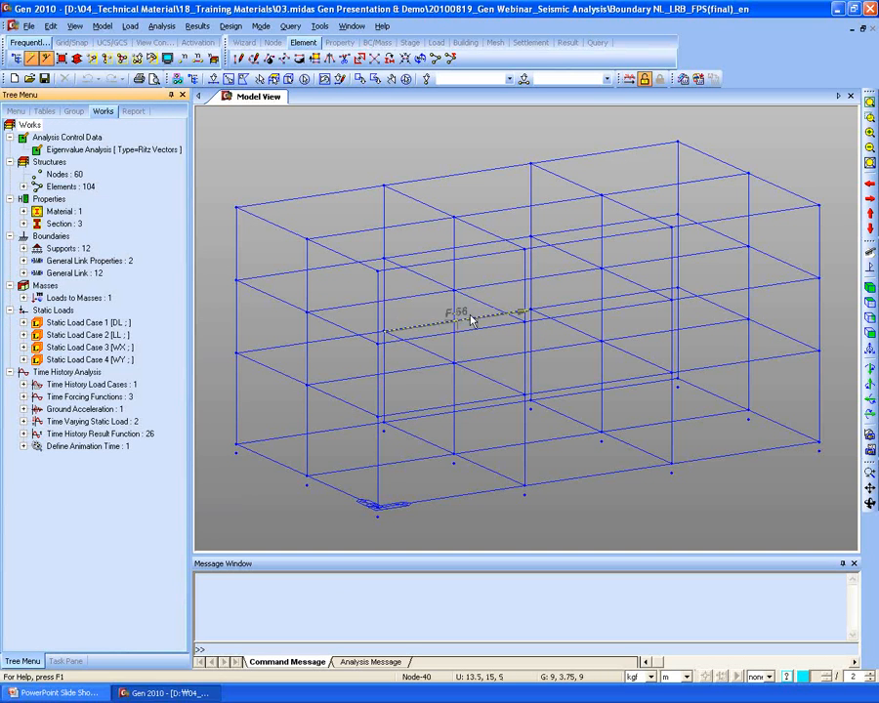
{"action": "middle_click_drag", "start_coordinate": [520, 281], "coordinate": [485, 278]}
{"action": "scroll", "coordinate": [494, 322], "scroll_direction": "down", "scroll_amount": 5}
{"action": "mouse_move", "coordinate": [409, 321]}
{"action": "middle_mouse_down", "text": "ctrl"}
{"action": "mouse_move", "coordinate": [418, 324]}
{"action": "mouse_move", "coordinate": [373, 323]}
{"action": "mouse_move", "coordinate": [387, 344]}
{"action": "mouse_move", "coordinate": [403, 337]}
{"action": "mouse_move", "coordinate": [436, 348]}
{"action": "mouse_move", "coordinate": [429, 373]}
{"action": "mouse_move", "coordinate": [452, 361]}
{"action": "mouse_move", "coordinate": [460, 327]}
{"action": "mouse_move", "coordinate": [487, 304]}
{"action": "mouse_move", "coordinate": [490, 393]}
{"action": "mouse_move", "coordinate": [486, 349]}
{"action": "mouse_move", "coordinate": [442, 401]}
{"action": "middle_mouse_up", "text": "ctrl"}
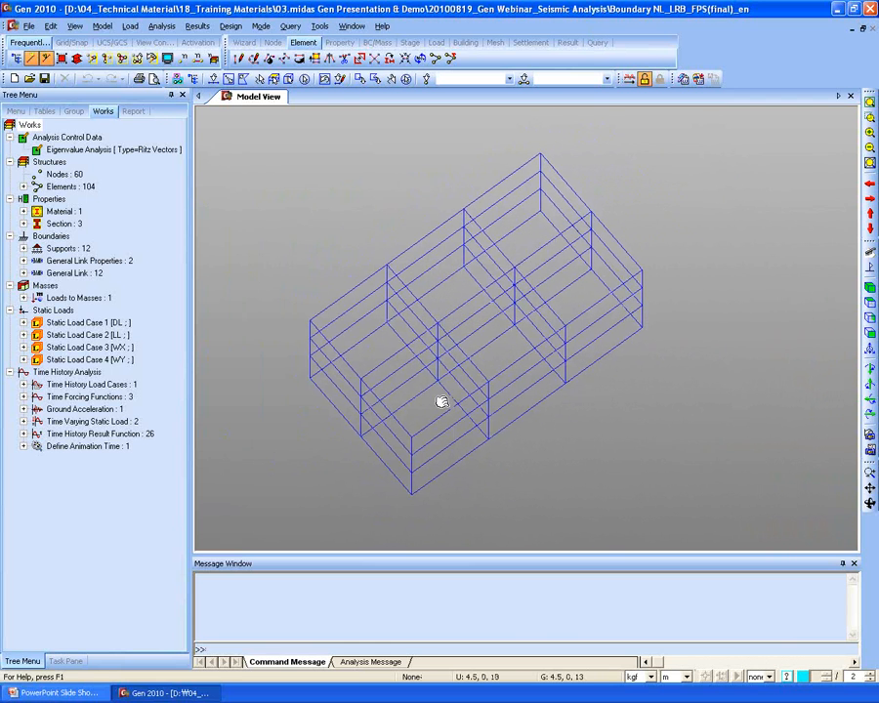
- Display the Type2 FPS links at the base nodes and open FPS1's properties
{"action": "left_click", "coordinate": [24, 262]}
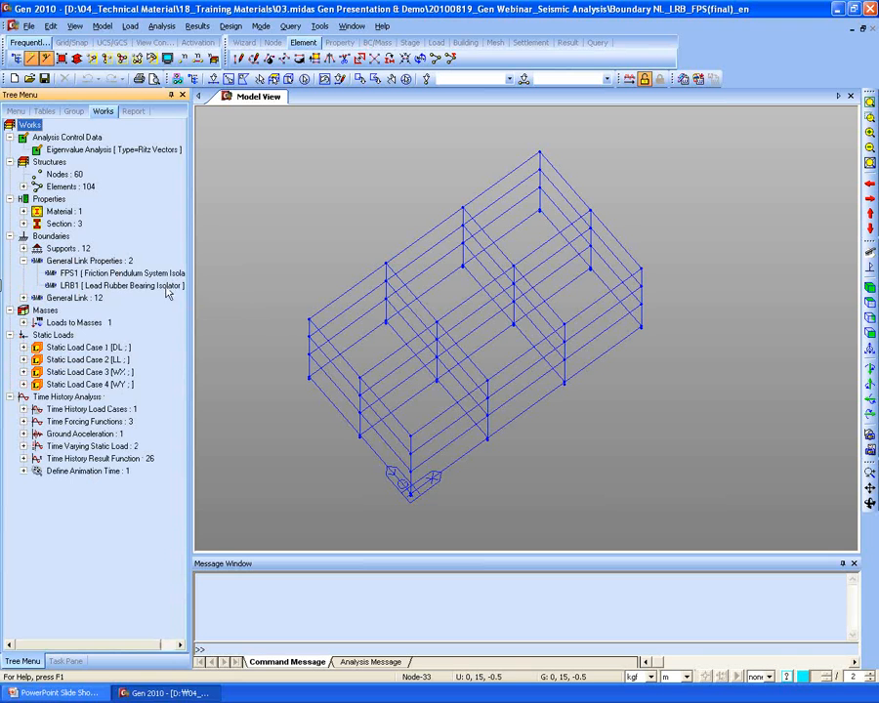
{"action": "middle_click_drag", "start_coordinate": [310, 423], "coordinate": [309, 362], "text": "ctrl"}
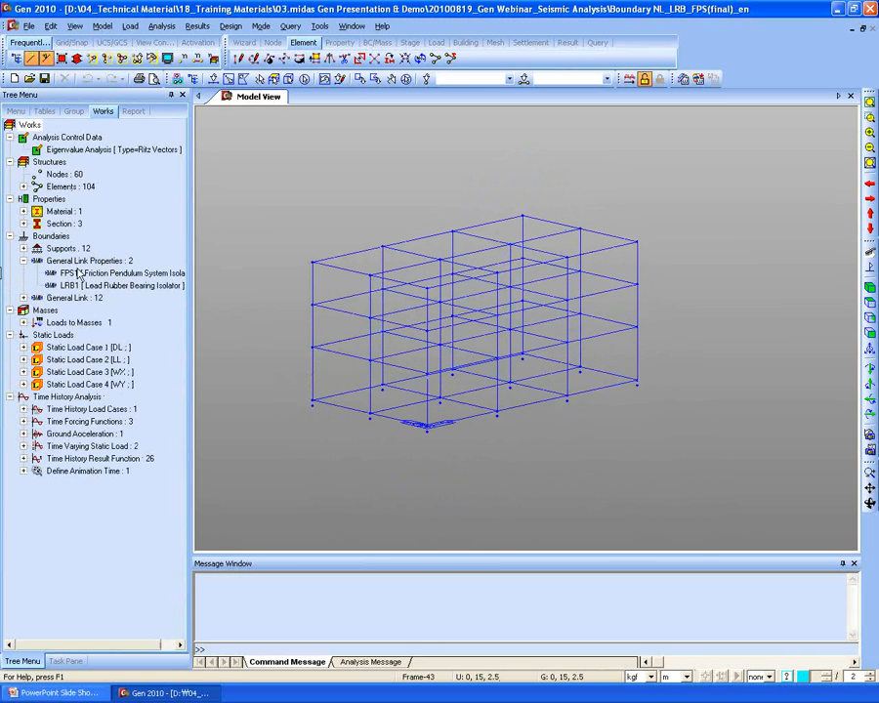
{"action": "left_click", "coordinate": [23, 298]}
{"action": "right_click", "coordinate": [86, 326]}
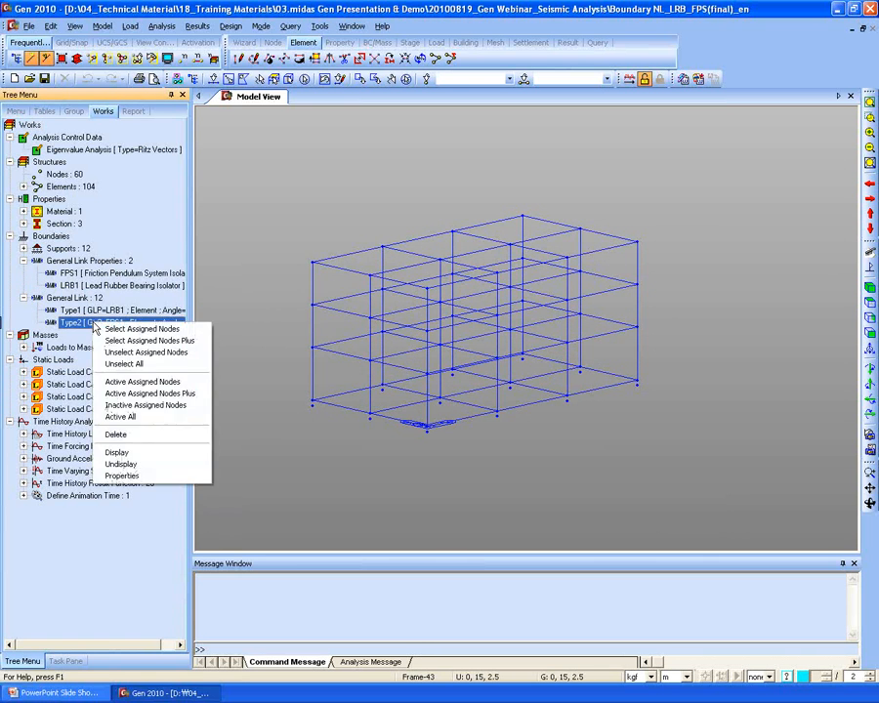
{"action": "left_click", "coordinate": [117, 451]}
{"action": "middle_click_drag", "start_coordinate": [374, 459], "coordinate": [416, 428]}
{"action": "scroll", "coordinate": [512, 477], "scroll_direction": "up", "scroll_amount": 5}
{"action": "middle_click_drag", "start_coordinate": [408, 504], "coordinate": [654, 464]}
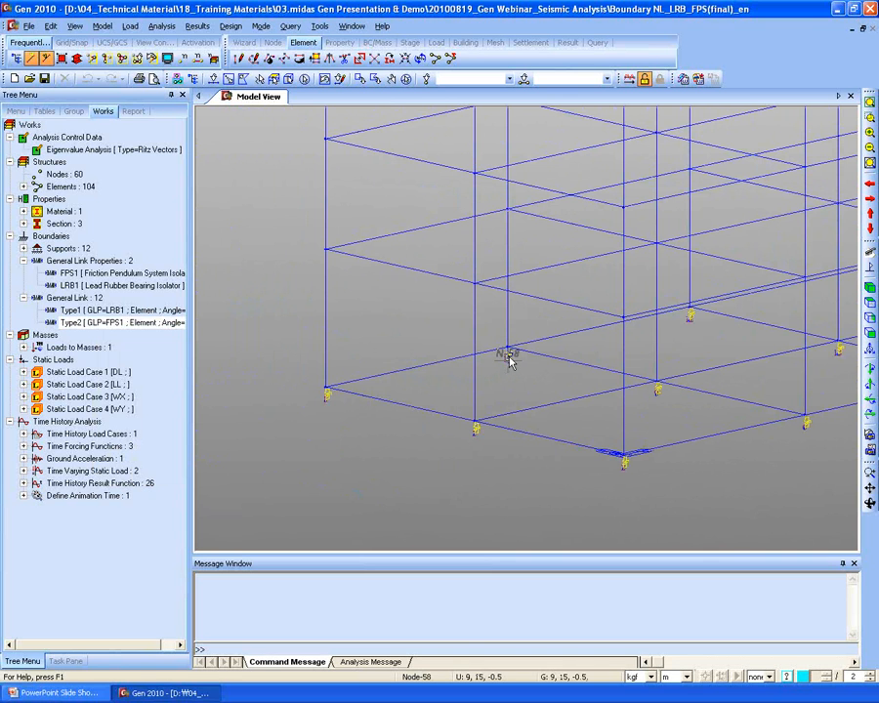
{"action": "double_click", "coordinate": [96, 276]}
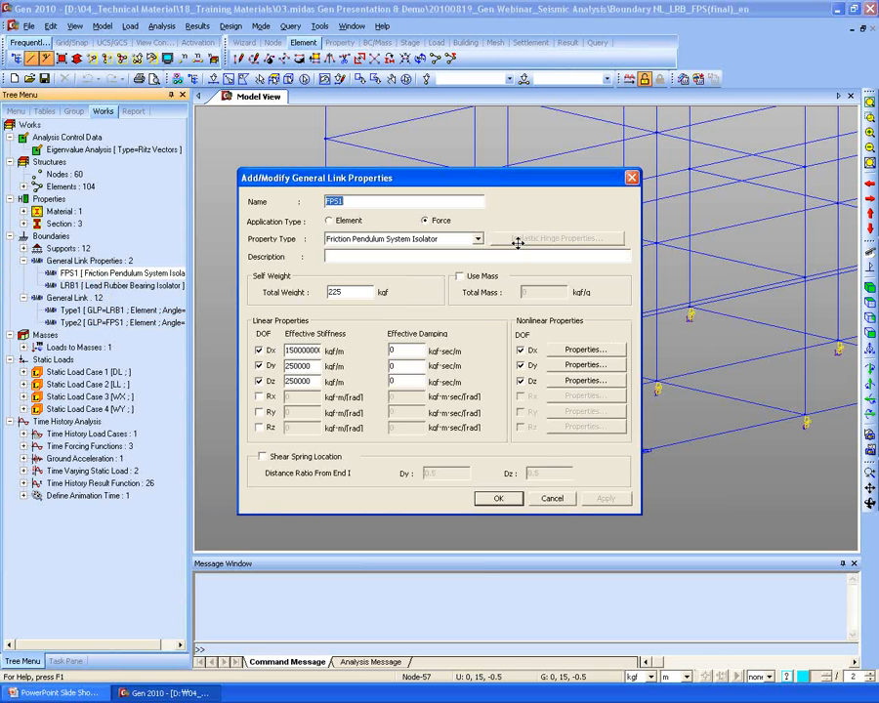
- Inspect FPS1's Dz shear-spring values (250000 kgf/m stiffness, 1.7 m radius), then cancel both dialogs
{"action": "left_click_drag", "start_coordinate": [506, 179], "coordinate": [499, 138]}
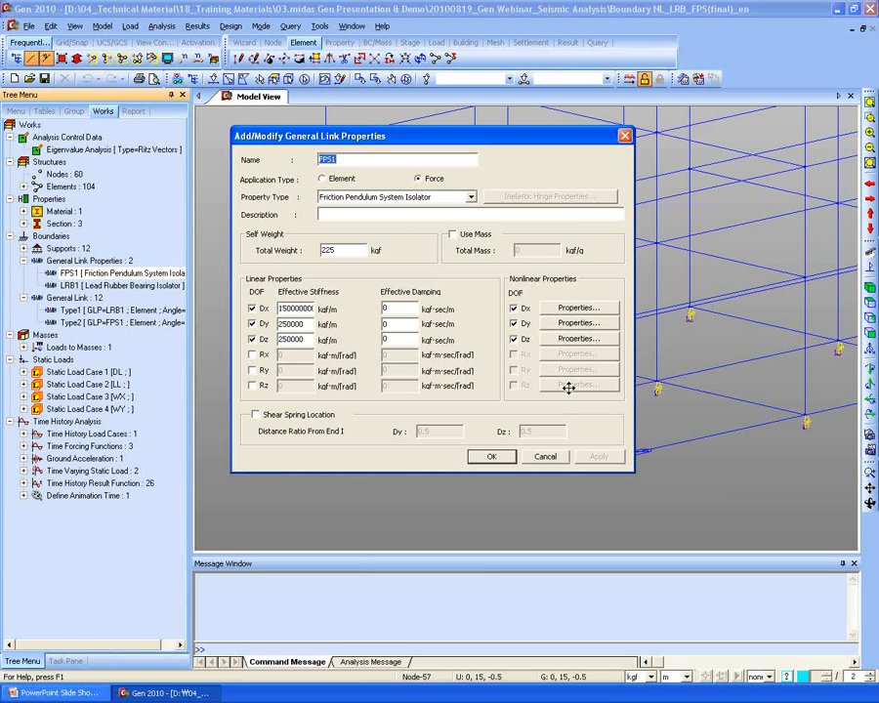
{"action": "left_click", "coordinate": [576, 339]}
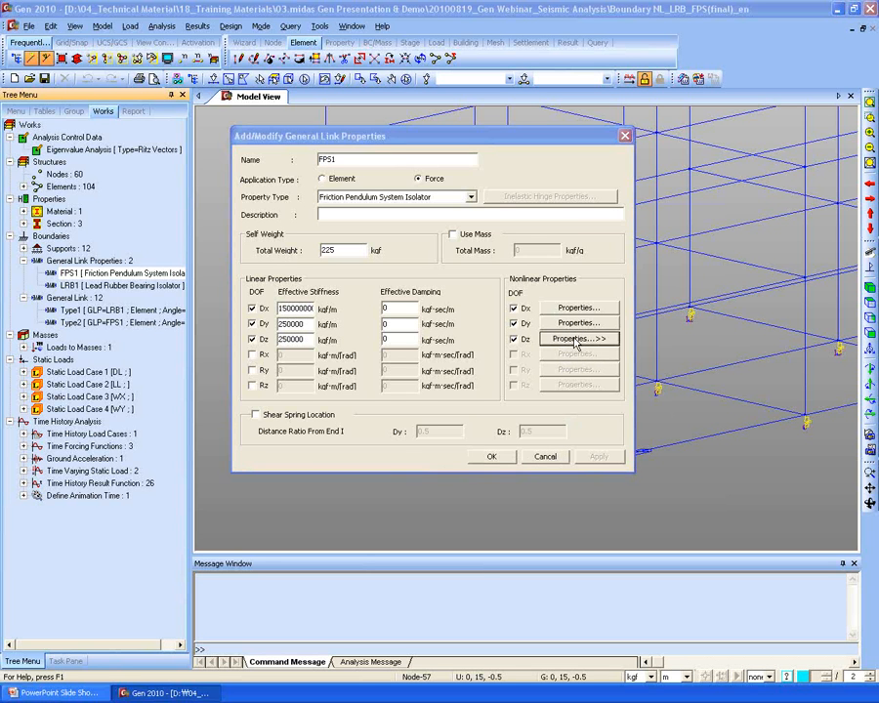
{"action": "left_click_drag", "start_coordinate": [0, 129], "coordinate": [388, 115]}
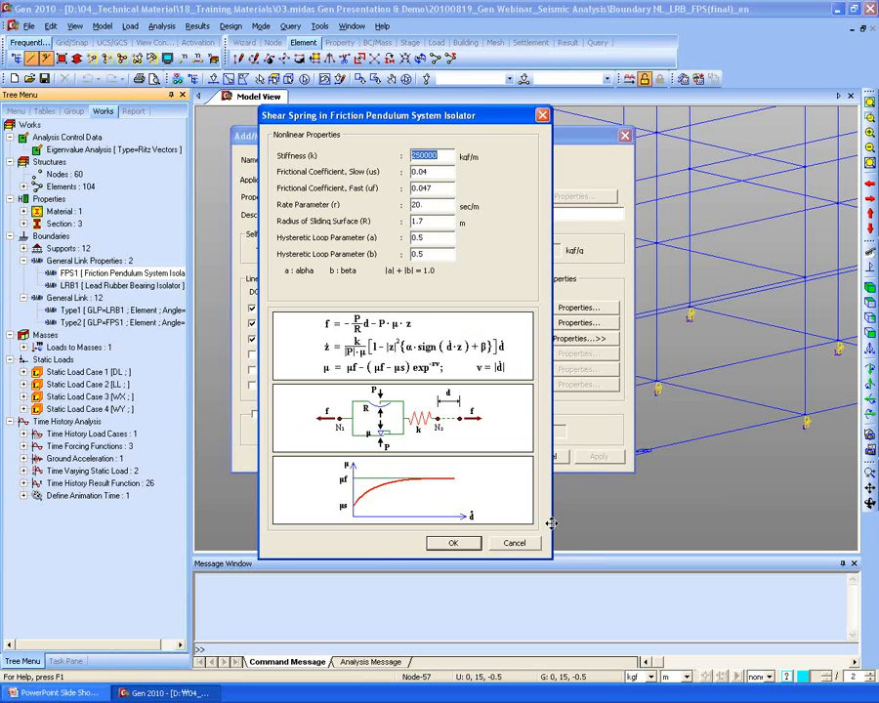
{"action": "left_click", "coordinate": [514, 544]}
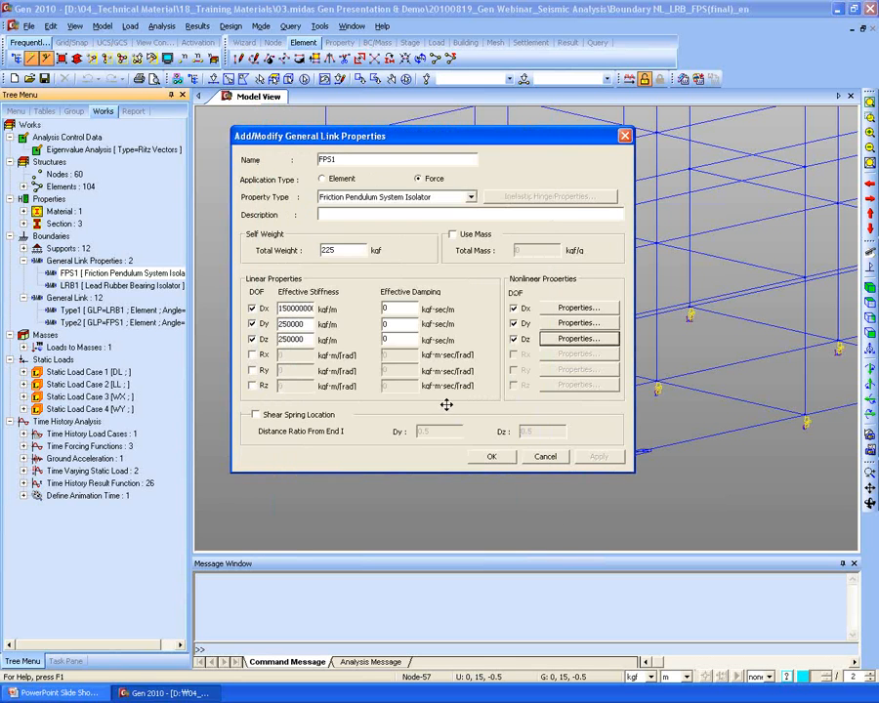
{"action": "left_click", "coordinate": [544, 457]}
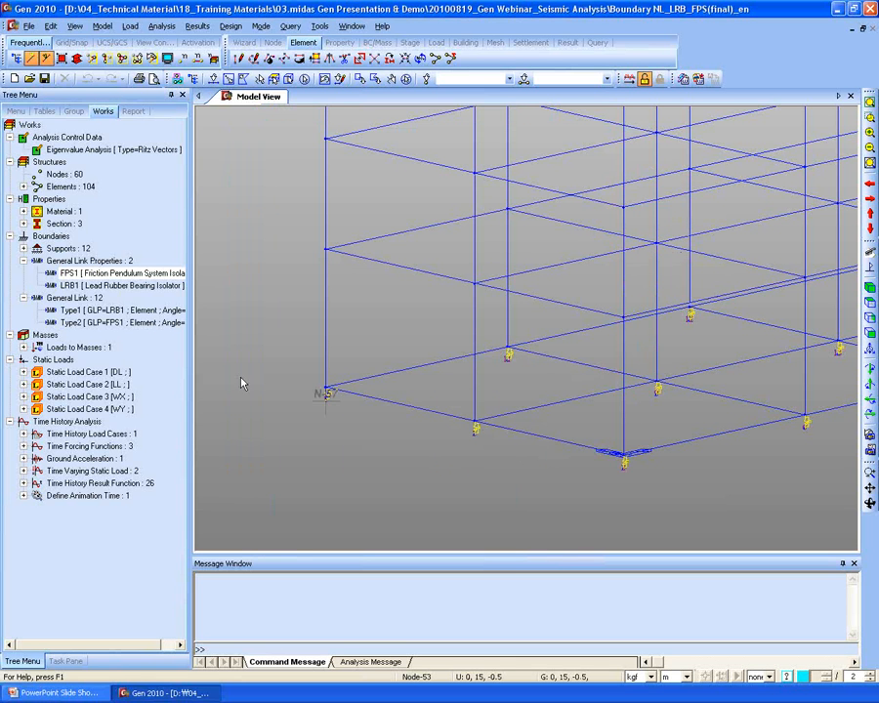
- Expand all Time History Analysis items and widen the Tree Menu
{"action": "left_click", "coordinate": [76, 310]}
{"action": "left_click", "coordinate": [57, 422]}
{"action": "right_click", "coordinate": [56, 422]}
{"action": "left_click", "coordinate": [86, 426]}
{"action": "scroll", "coordinate": [108, 415], "scroll_direction": "down", "scroll_amount": 1}
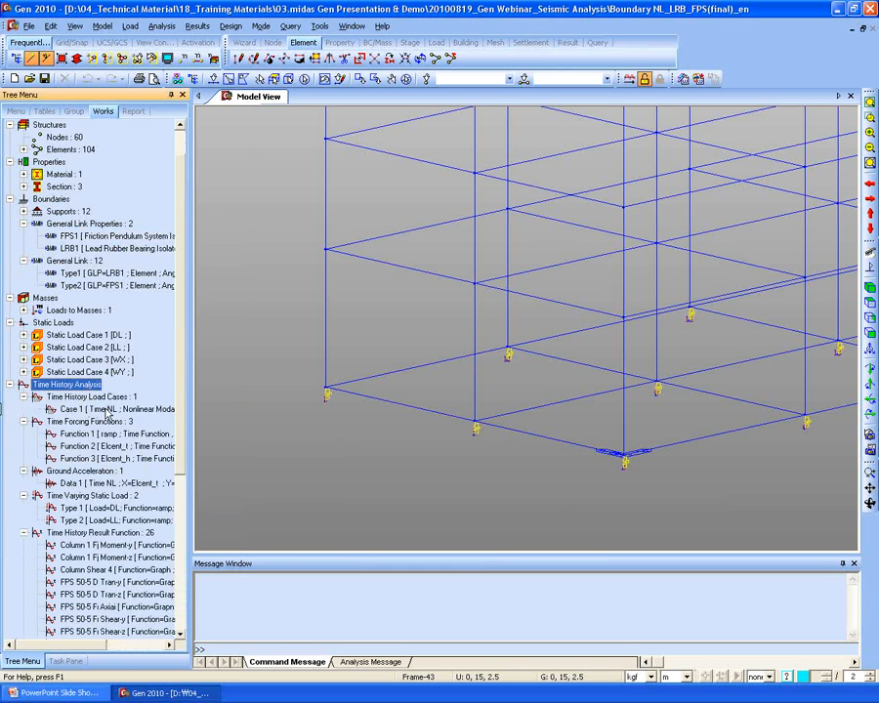
{"action": "scroll", "coordinate": [118, 409], "scroll_direction": "down", "scroll_amount": 2}
{"action": "left_click_drag", "start_coordinate": [191, 372], "coordinate": [258, 372]}
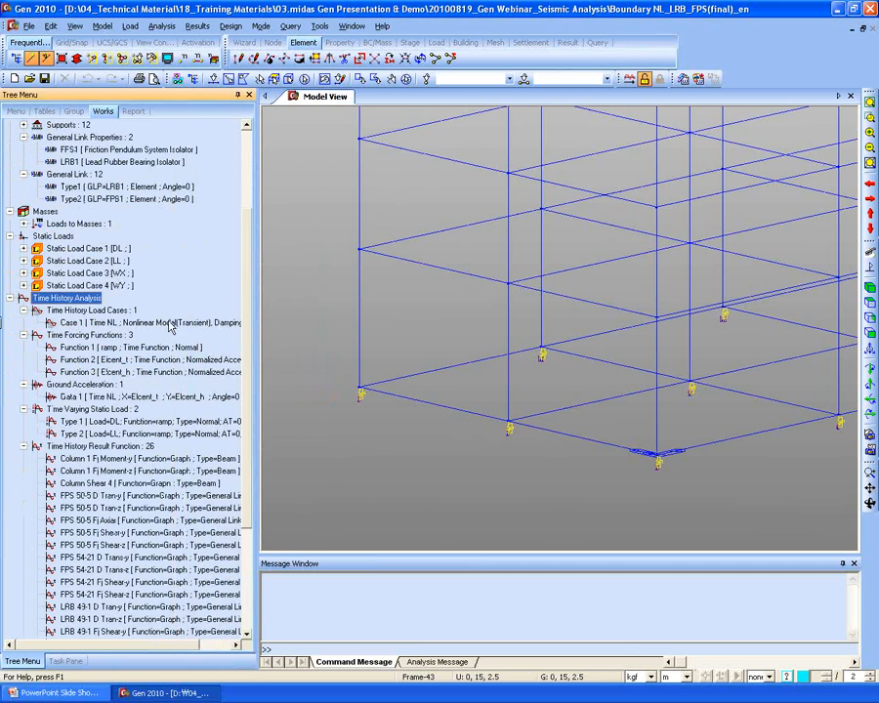
- Review Time NL: nonlinear modal transient, 60 s, 0.002 s steps, 0.05 damping, without changes
{"action": "right_click", "coordinate": [174, 323]}
{"action": "left_click", "coordinate": [204, 342]}
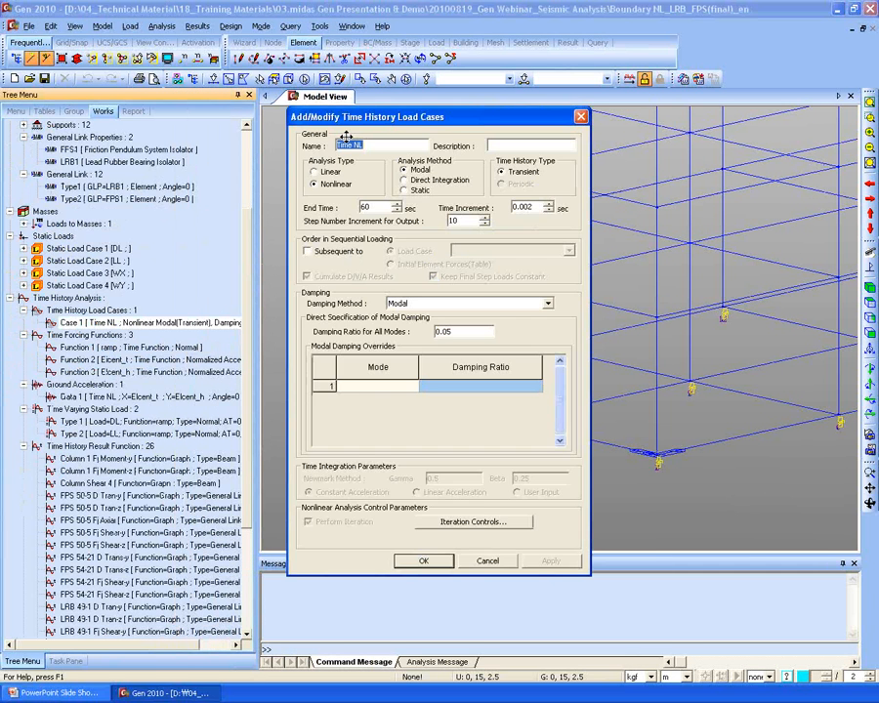
{"action": "left_click_drag", "start_coordinate": [372, 114], "coordinate": [390, 91]}
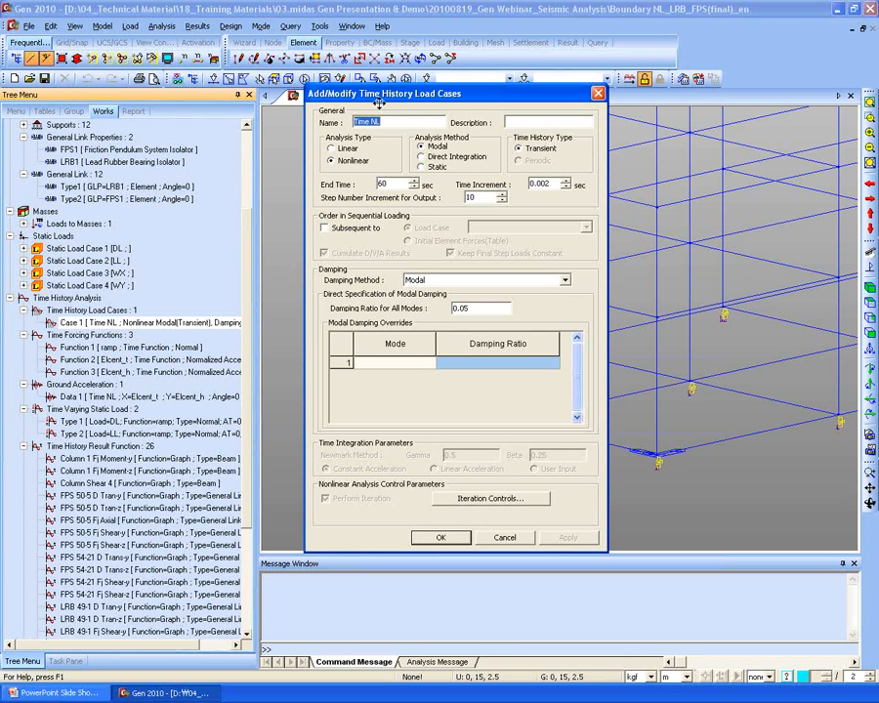
{"action": "left_click", "coordinate": [353, 162]}
{"action": "left_click_drag", "start_coordinate": [480, 313], "coordinate": [415, 310]}
{"action": "left_click", "coordinate": [505, 538]}
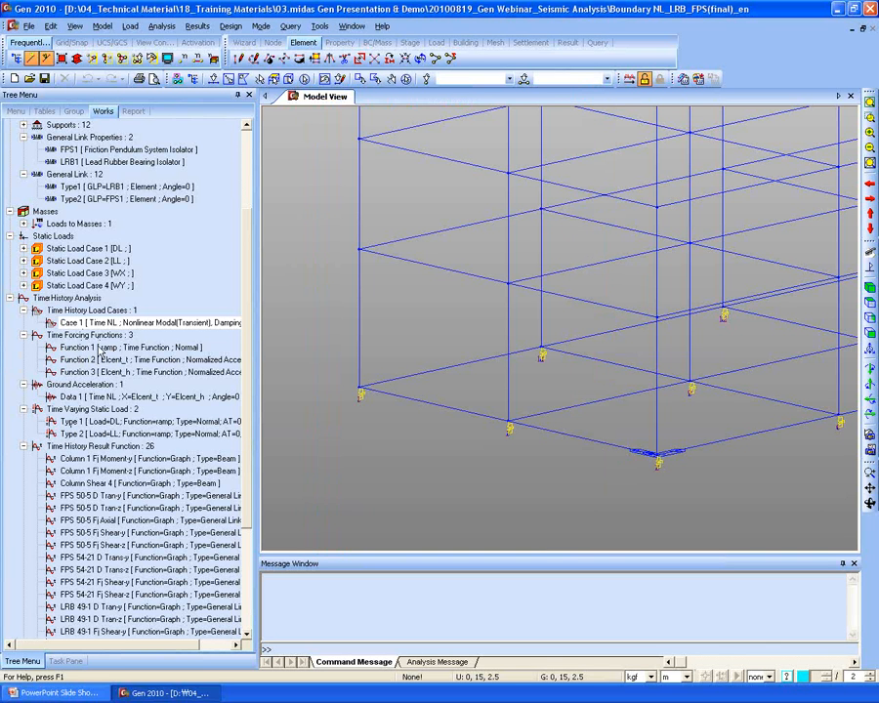
- Browse the three time functions and open the Elcent_t record's properties
{"action": "left_click", "coordinate": [98, 348]}
{"action": "left_click", "coordinate": [92, 360]}
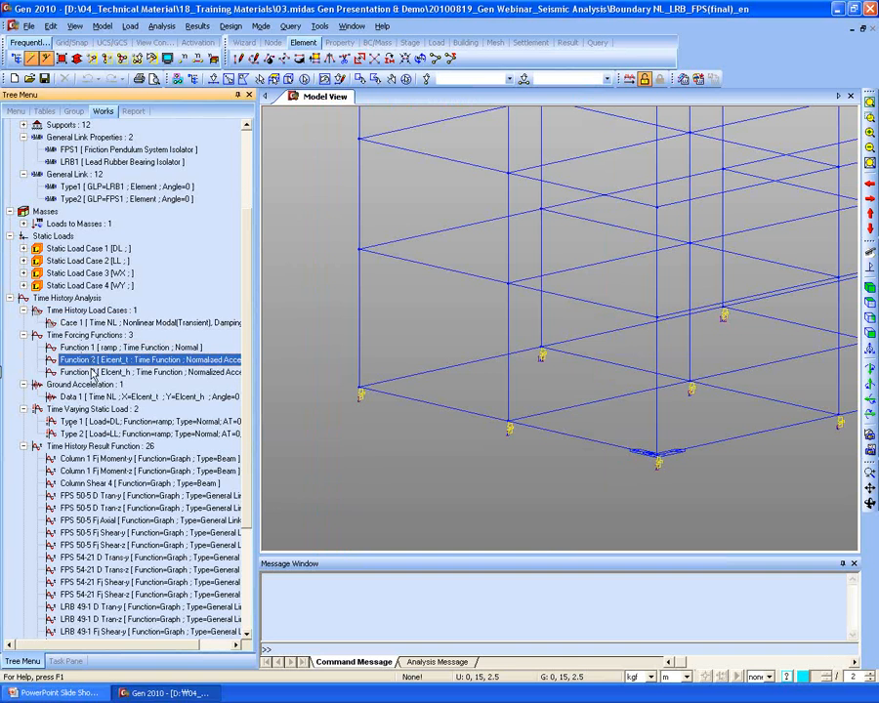
{"action": "left_click", "coordinate": [90, 370]}
{"action": "left_click", "coordinate": [92, 347]}
{"action": "left_click", "coordinate": [92, 359]}
{"action": "left_click", "coordinate": [93, 372]}
{"action": "left_click", "coordinate": [91, 362]}
{"action": "right_click", "coordinate": [107, 363]}
{"action": "left_click", "coordinate": [127, 380]}
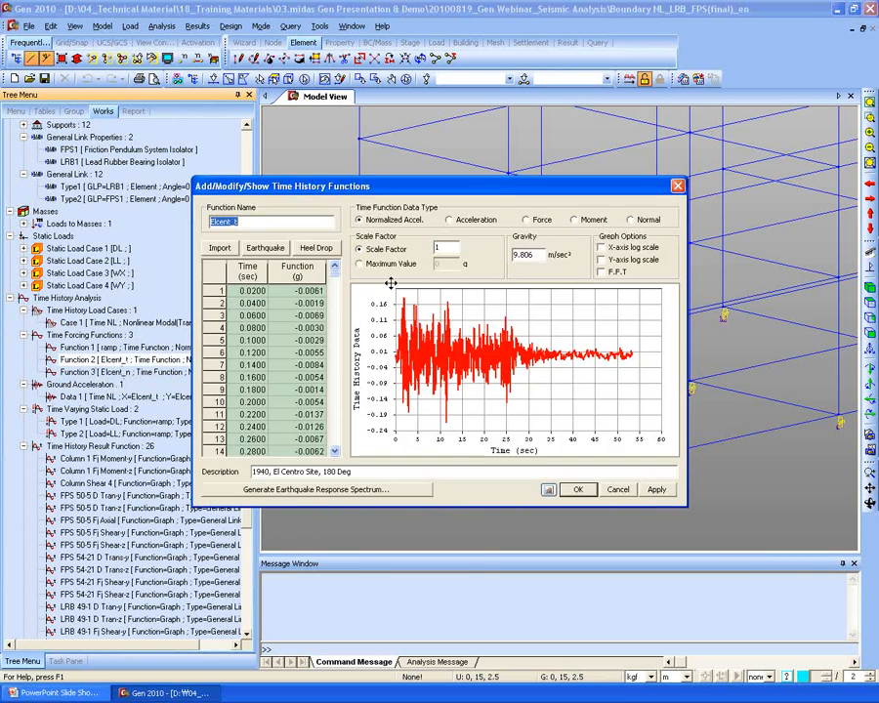
- Browse the built-in earthquake record list, then close Elcent_t without changes
{"action": "left_click_drag", "start_coordinate": [469, 207], "coordinate": [484, 149]}
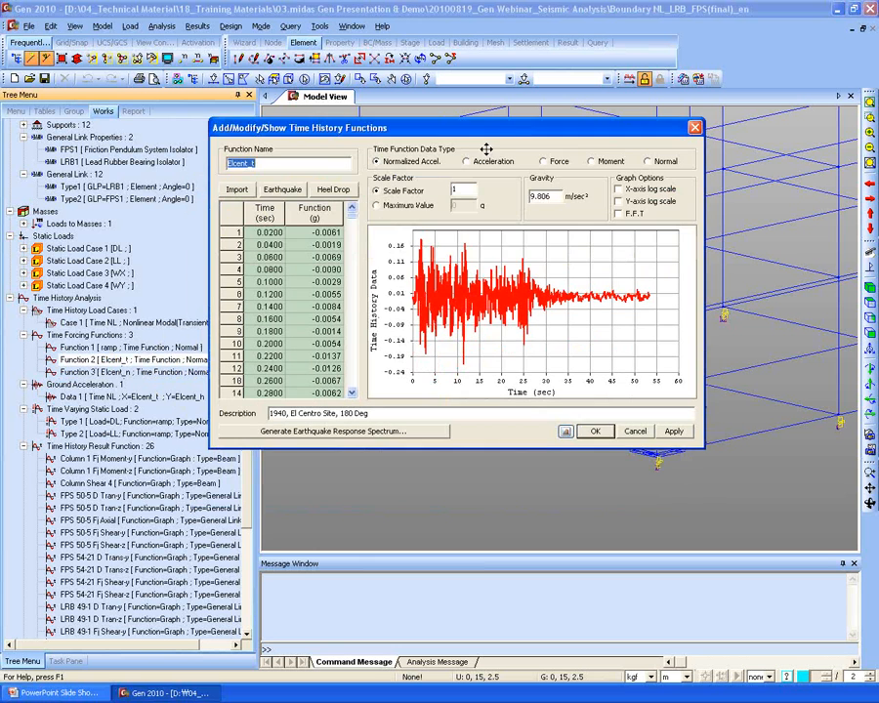
{"action": "left_click", "coordinate": [281, 191]}
{"action": "left_click_drag", "start_coordinate": [440, 214], "coordinate": [467, 183]}
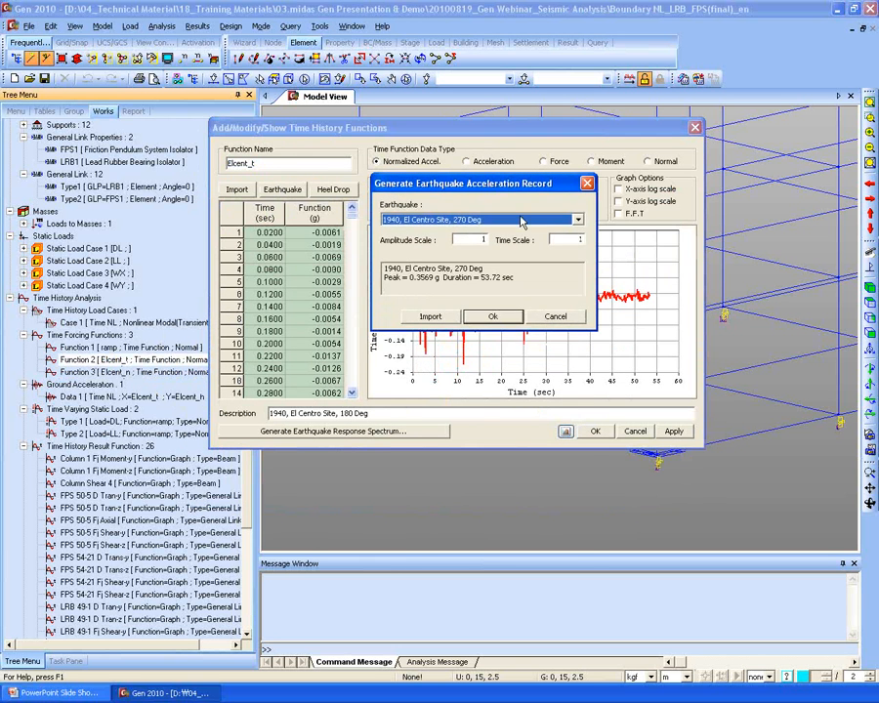
{"action": "left_click", "coordinate": [520, 221]}
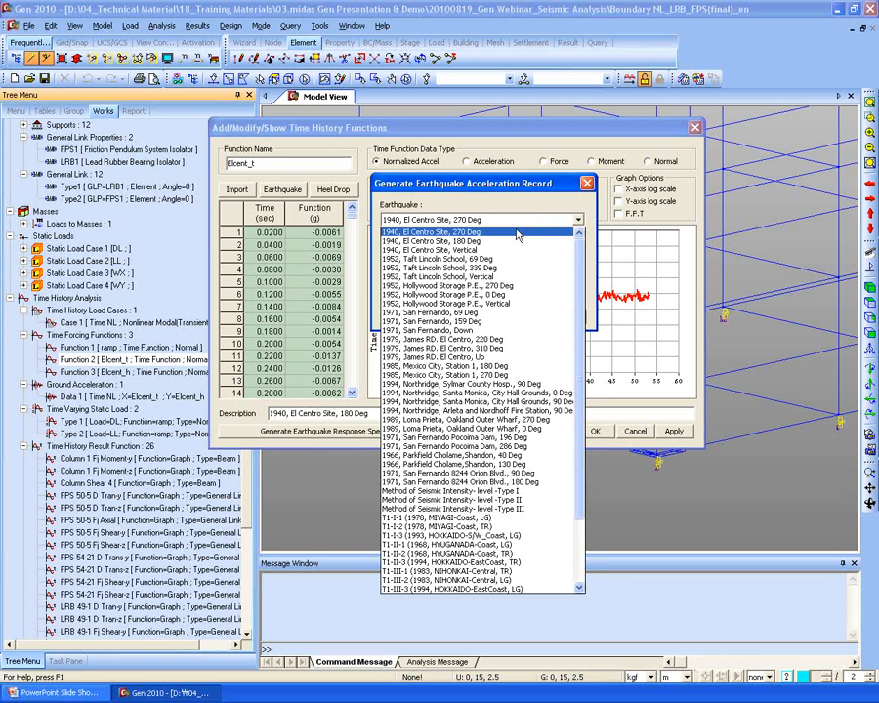
{"action": "scroll", "coordinate": [522, 555], "scroll_direction": "down", "scroll_amount": 3}
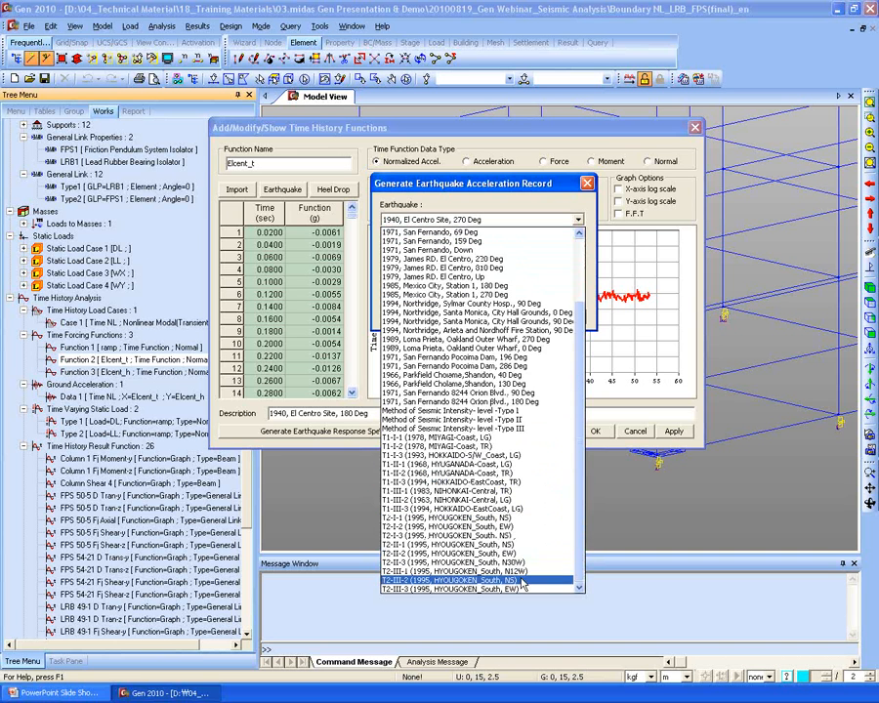
{"action": "scroll", "coordinate": [522, 567], "scroll_direction": "up", "scroll_amount": 4}
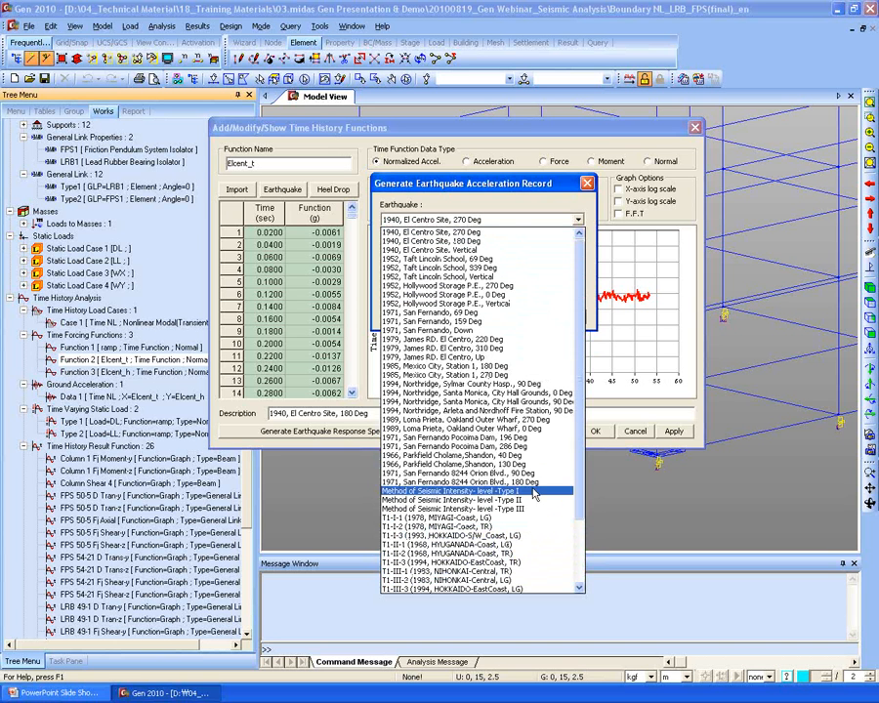
{"action": "left_click", "coordinate": [498, 221]}
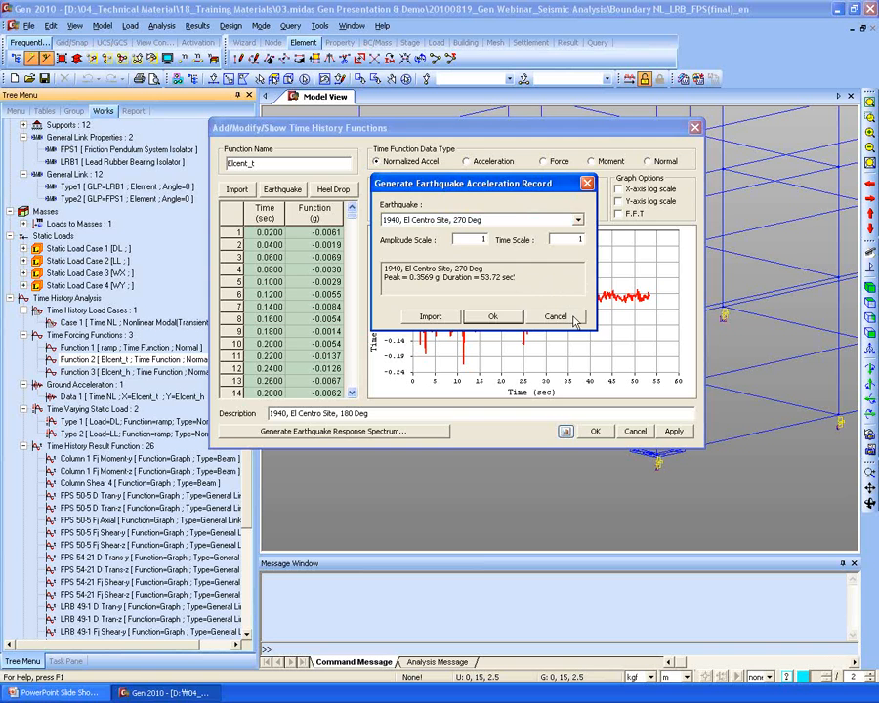
{"action": "left_click", "coordinate": [555, 317]}
{"action": "left_click", "coordinate": [635, 431]}
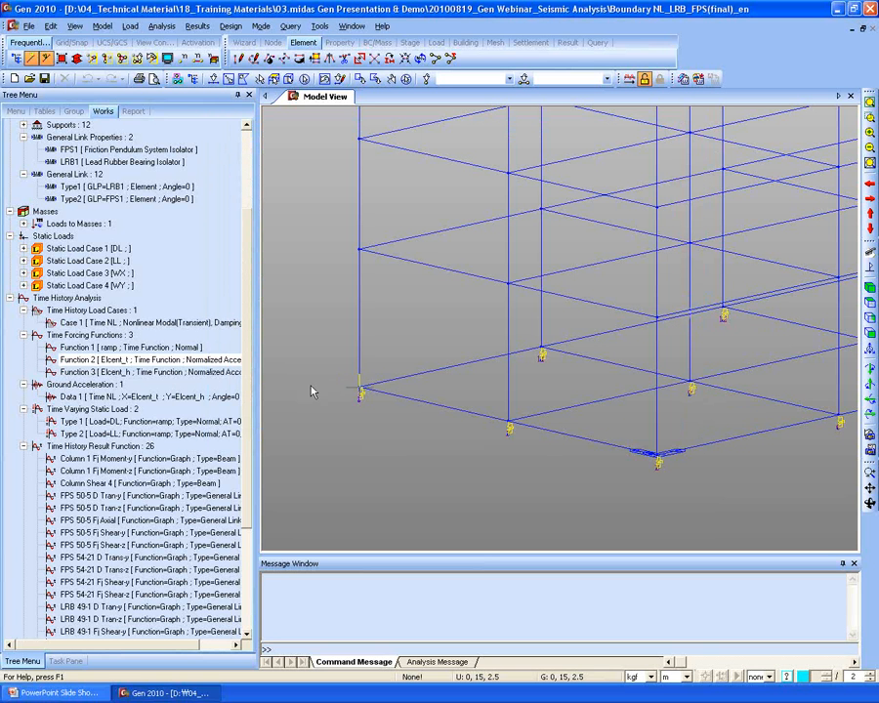
- View the Elcent_h El Centro acceleration function and close it unchanged
{"action": "right_click", "coordinate": [164, 372]}
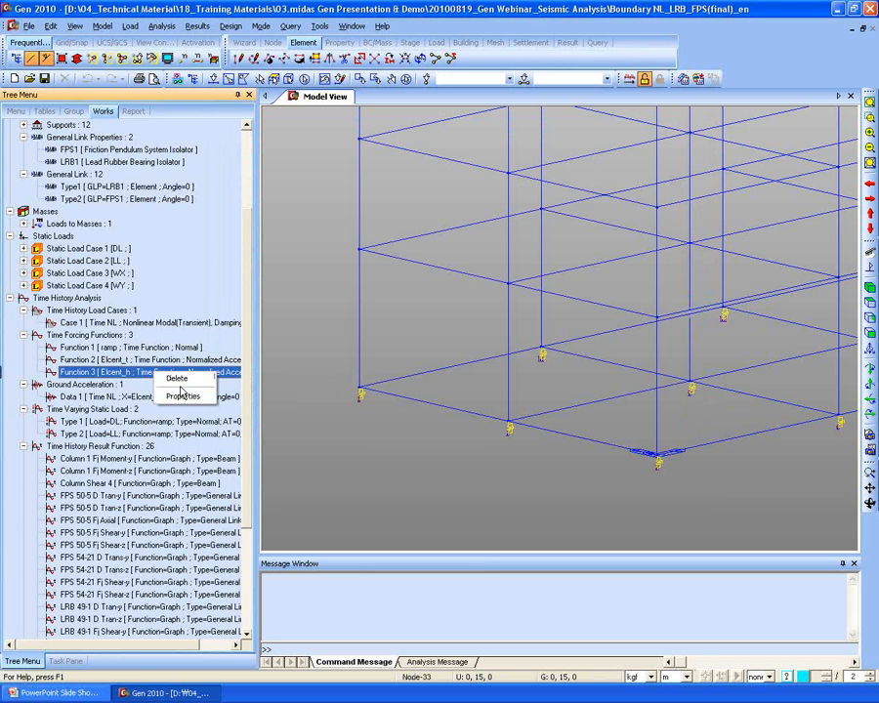
{"action": "left_click", "coordinate": [180, 395]}
{"action": "left_click_drag", "start_coordinate": [410, 202], "coordinate": [429, 155]}
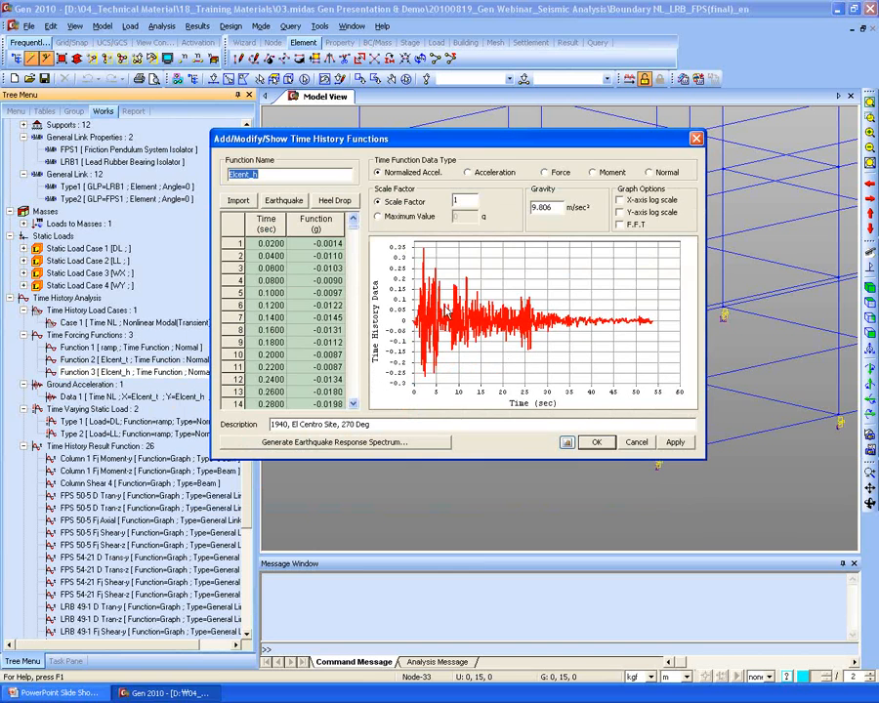
{"action": "left_click", "coordinate": [636, 441]}
- Open the ramp time function's definition (0 to 1 over 2.5 s, held to 60 s)
{"action": "left_click", "coordinate": [154, 360]}
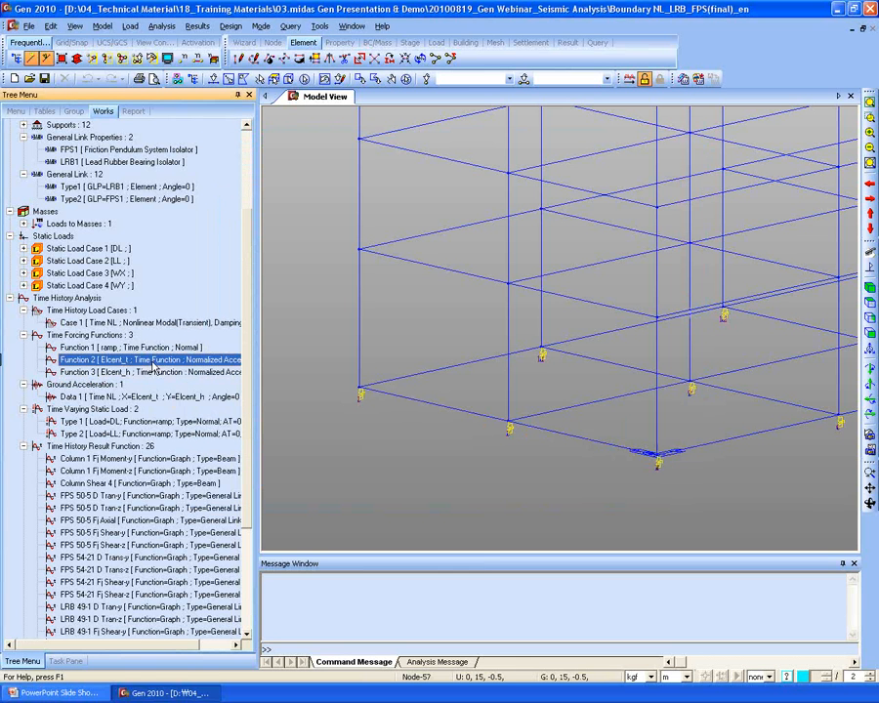
{"action": "left_click", "coordinate": [157, 349]}
{"action": "right_click", "coordinate": [157, 349]}
{"action": "left_click", "coordinate": [232, 367]}
{"action": "left_click_drag", "start_coordinate": [449, 182], "coordinate": [439, 118]}
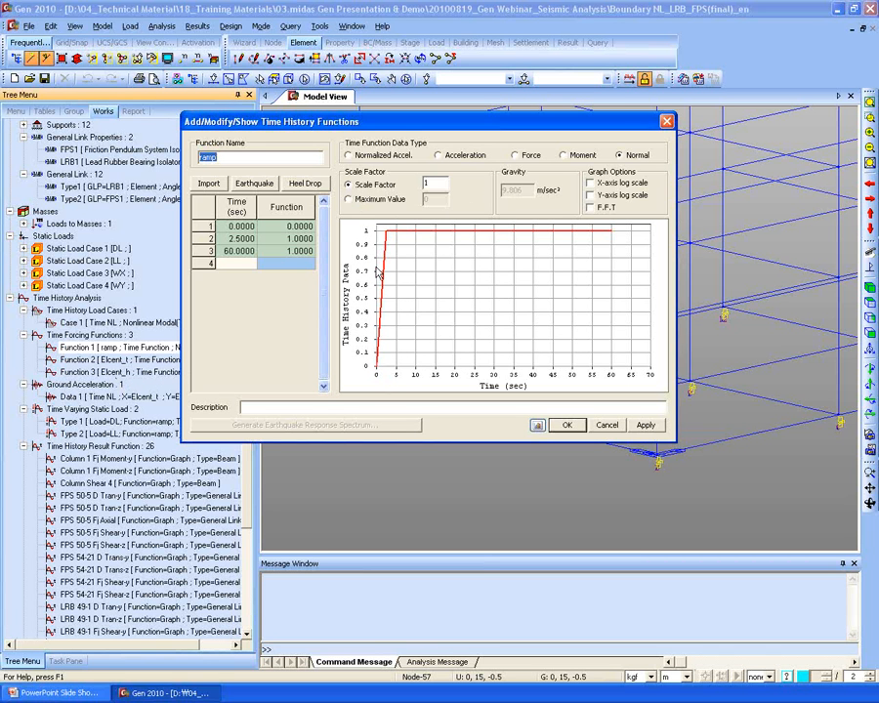
- Examine the ramp function's 2.5 s rise row and graph start, then close it
{"action": "left_click", "coordinate": [235, 241]}
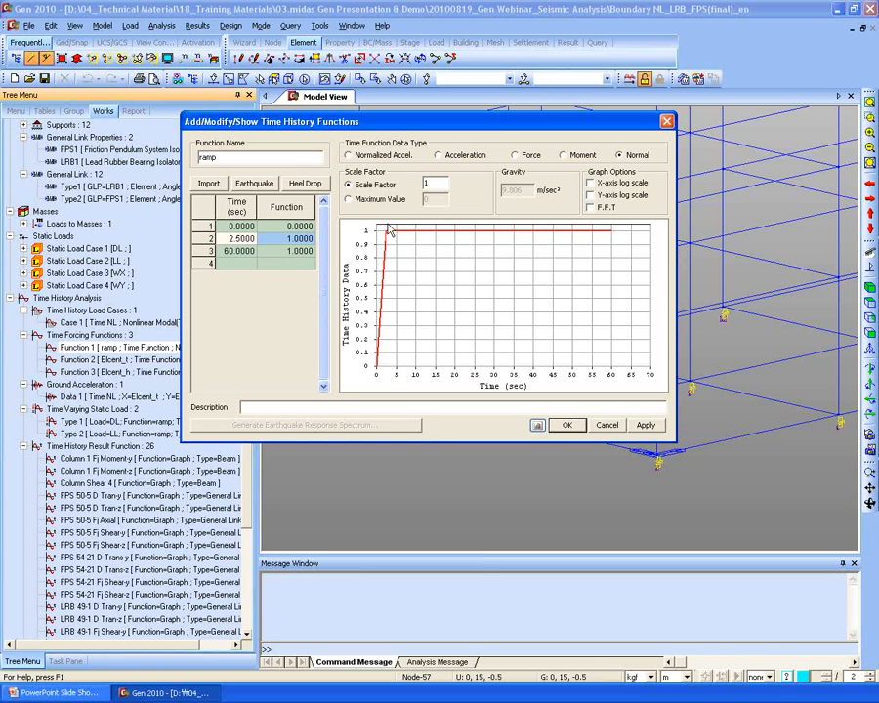
{"action": "left_click_drag", "start_coordinate": [385, 365], "coordinate": [388, 347]}
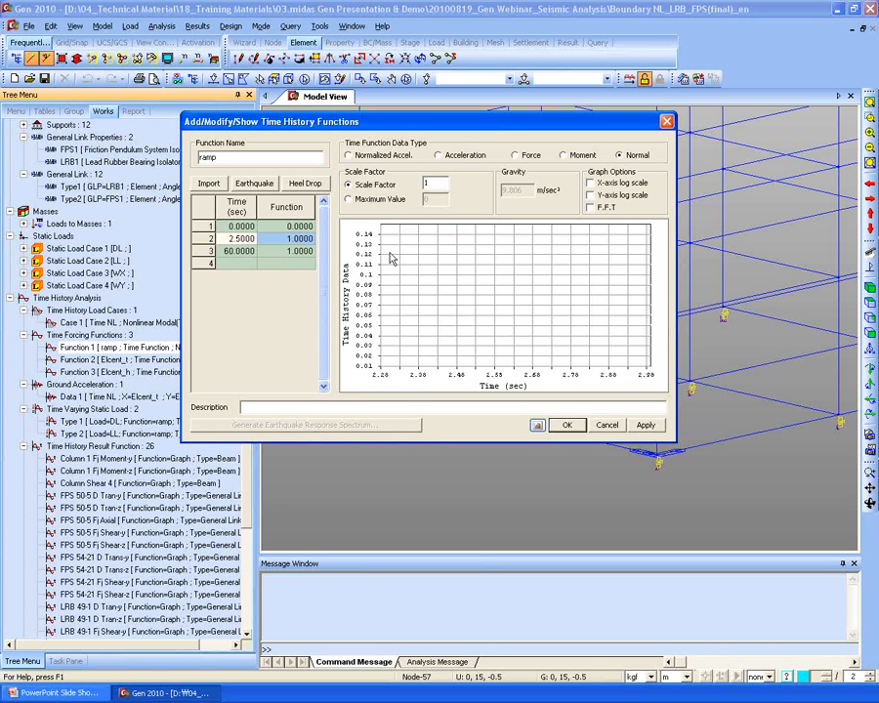
{"action": "left_click", "coordinate": [607, 425]}
{"action": "right_click", "coordinate": [138, 348]}
{"action": "left_click", "coordinate": [153, 372]}
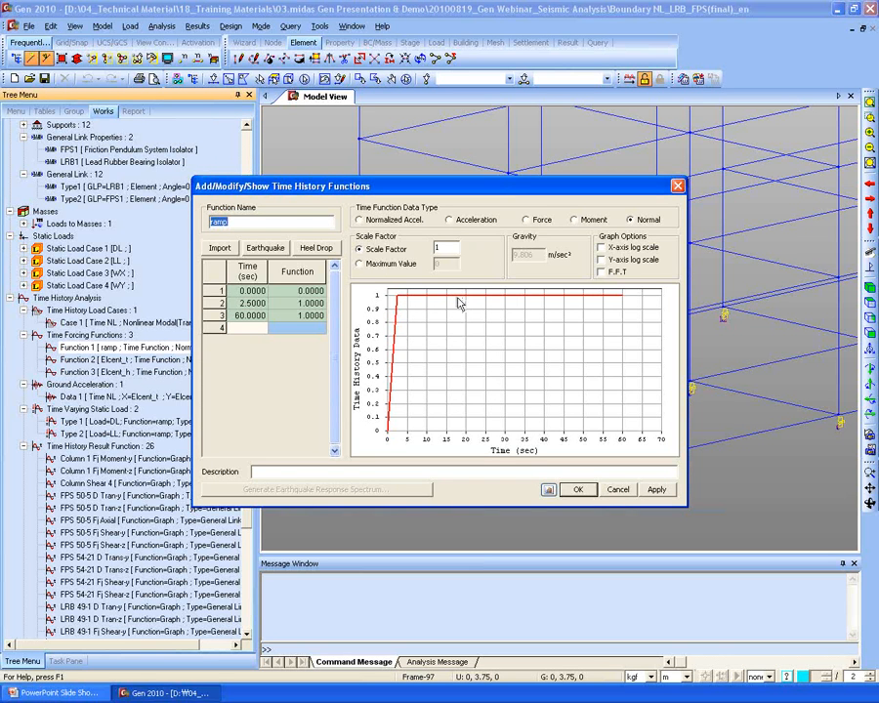
{"action": "key", "text": "Escape"}
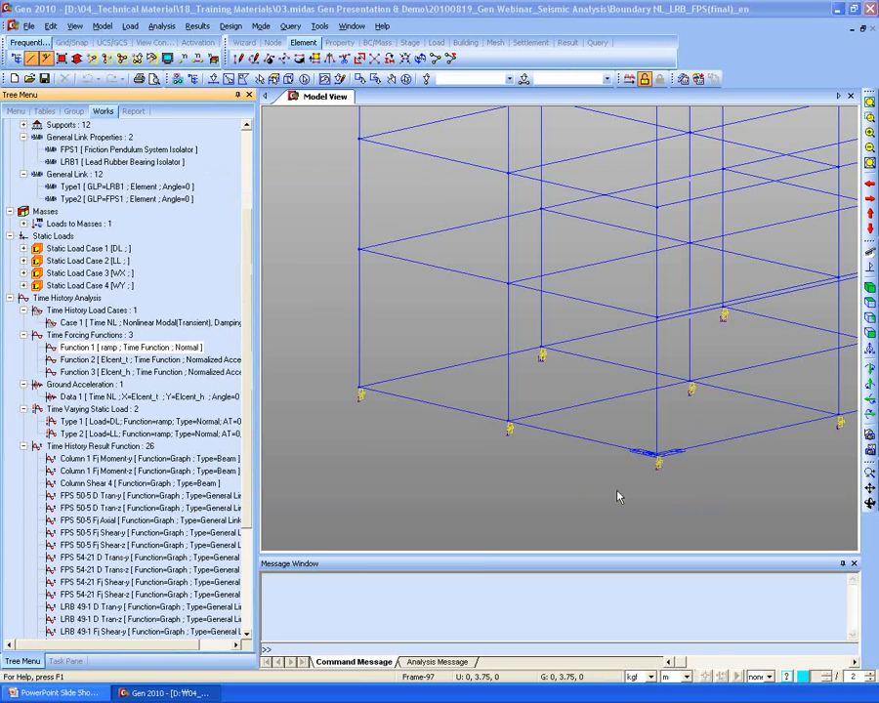
- Check the ground acceleration data: Elcent_t in X, Elcent_h in Y, 5 s arrival
{"action": "left_click", "coordinate": [93, 360]}
{"action": "scroll", "coordinate": [93, 361], "scroll_direction": "down", "scroll_amount": 1}
{"action": "left_click", "coordinate": [93, 384]}
{"action": "scroll", "coordinate": [93, 384], "scroll_direction": "down", "scroll_amount": 2}
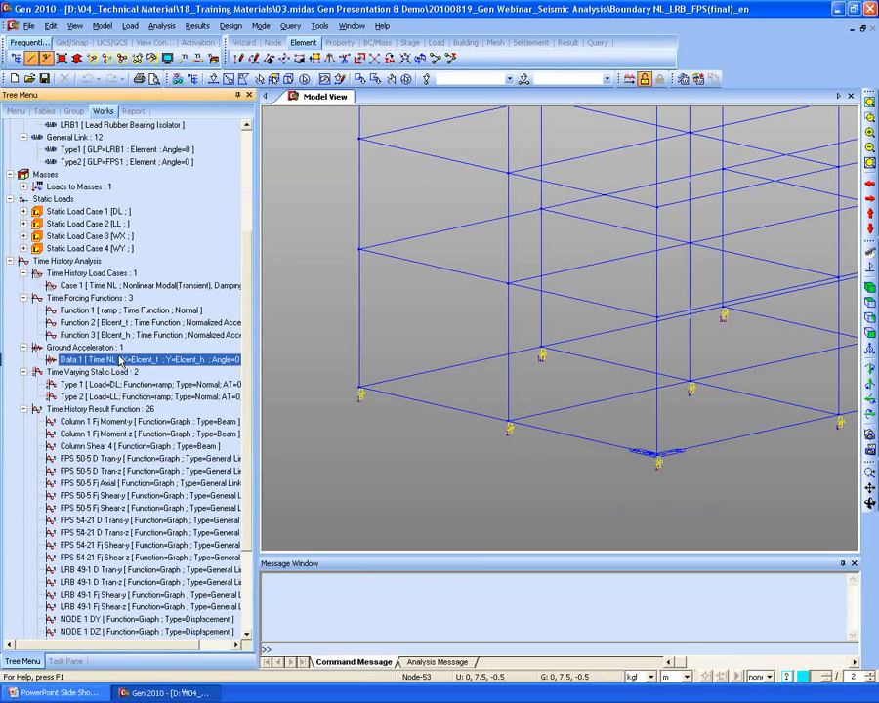
{"action": "right_click", "coordinate": [122, 360]}
{"action": "left_click", "coordinate": [147, 383]}
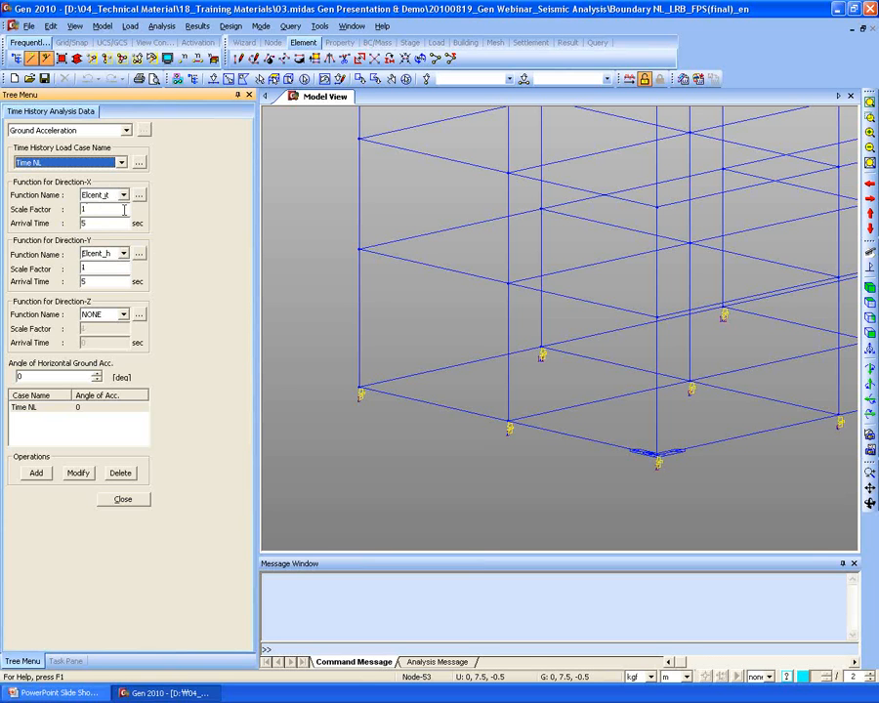
{"action": "left_click", "coordinate": [90, 222]}
{"action": "left_click", "coordinate": [98, 281]}
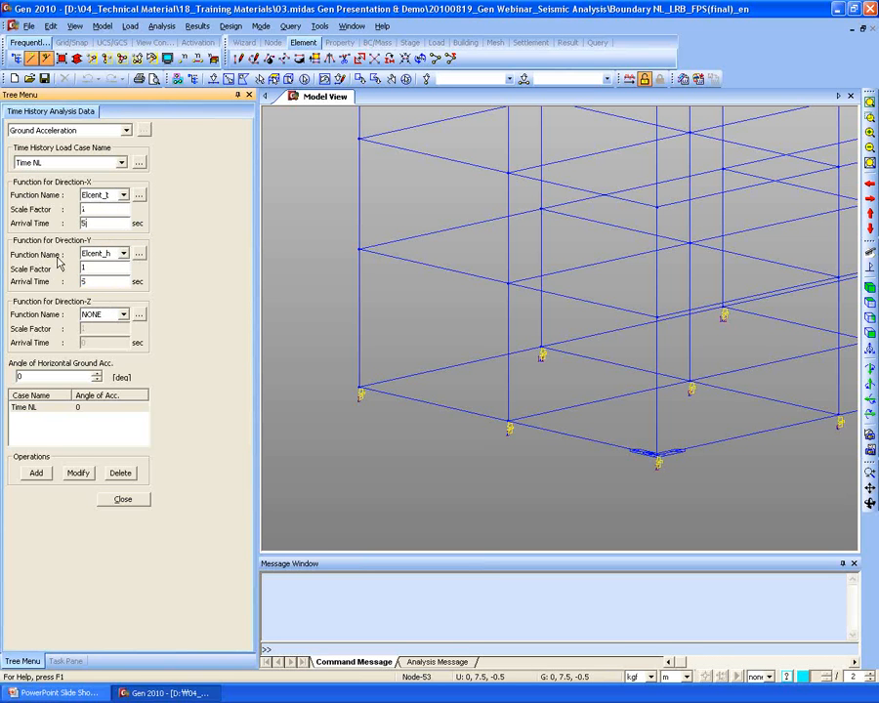
{"action": "left_click", "coordinate": [123, 502]}
{"action": "left_click", "coordinate": [97, 385]}
{"action": "right_click", "coordinate": [107, 387]}
{"action": "left_click", "coordinate": [121, 410]}
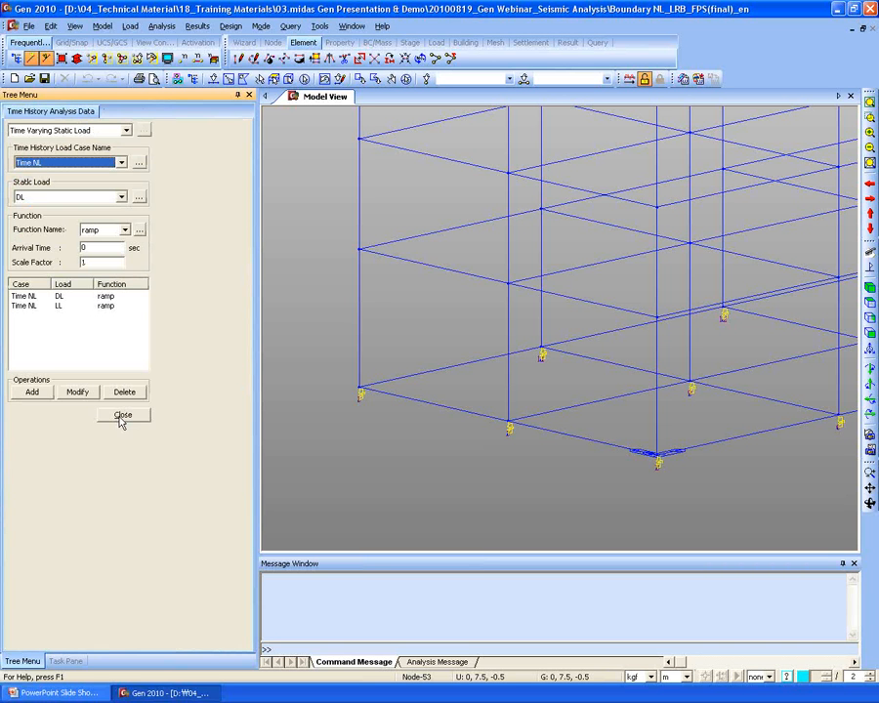
{"action": "left_click", "coordinate": [78, 307]}
{"action": "left_click", "coordinate": [73, 307]}
{"action": "left_click", "coordinate": [68, 296]}
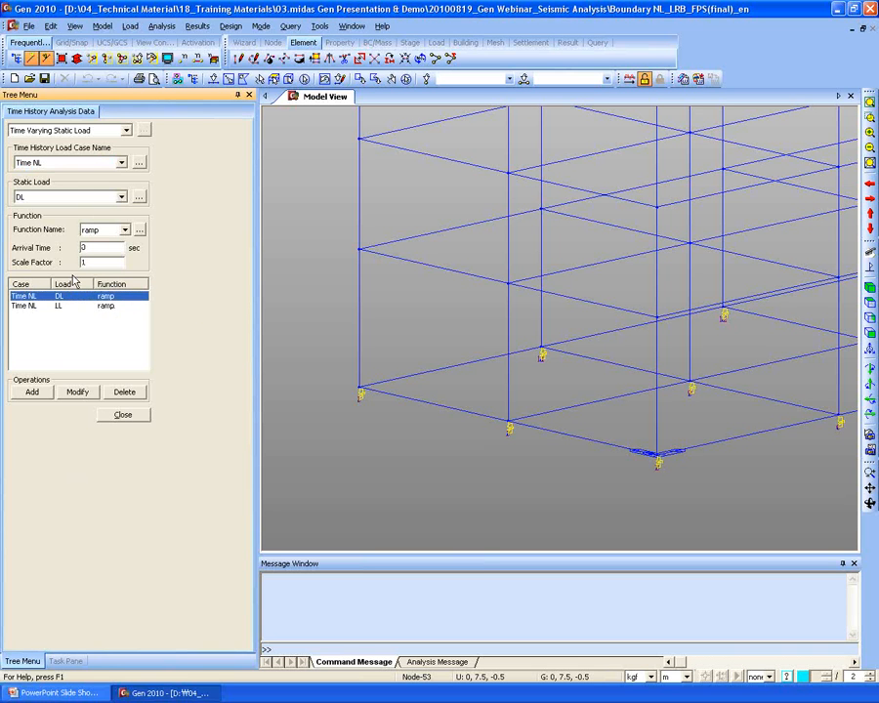
{"action": "left_click", "coordinate": [69, 307]}
{"action": "left_click", "coordinate": [107, 261]}
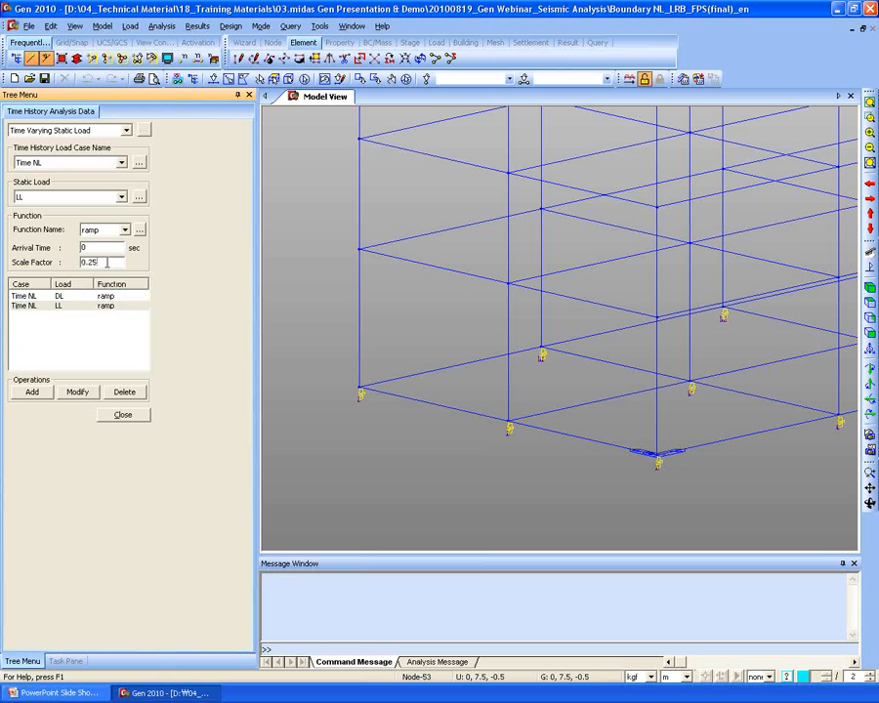
{"action": "left_click", "coordinate": [116, 297]}
{"action": "left_click", "coordinate": [82, 309]}
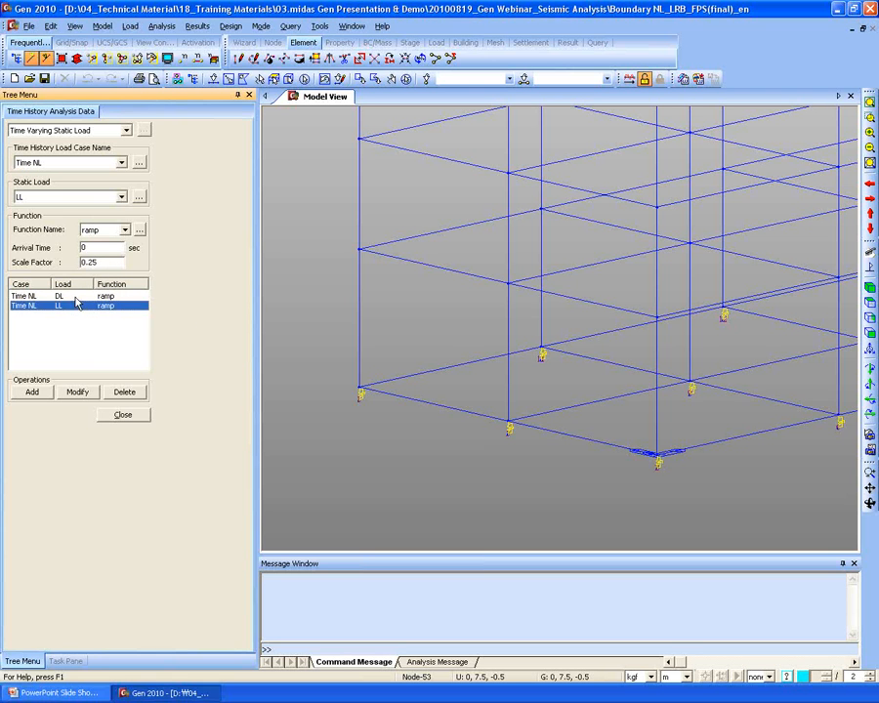
{"action": "left_click", "coordinate": [74, 296]}
{"action": "left_click", "coordinate": [95, 249]}
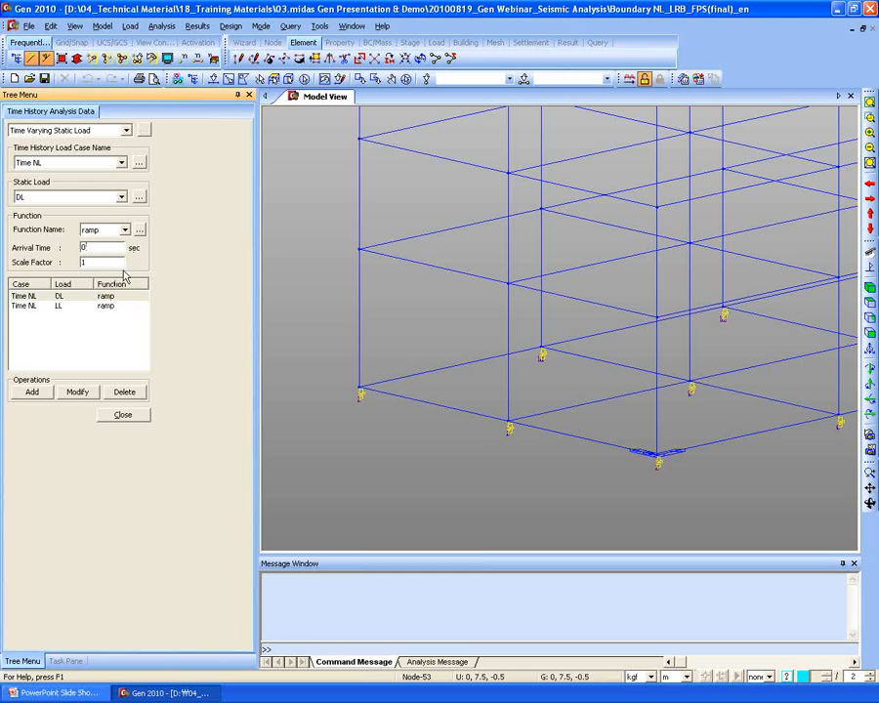
{"action": "left_click", "coordinate": [123, 417]}
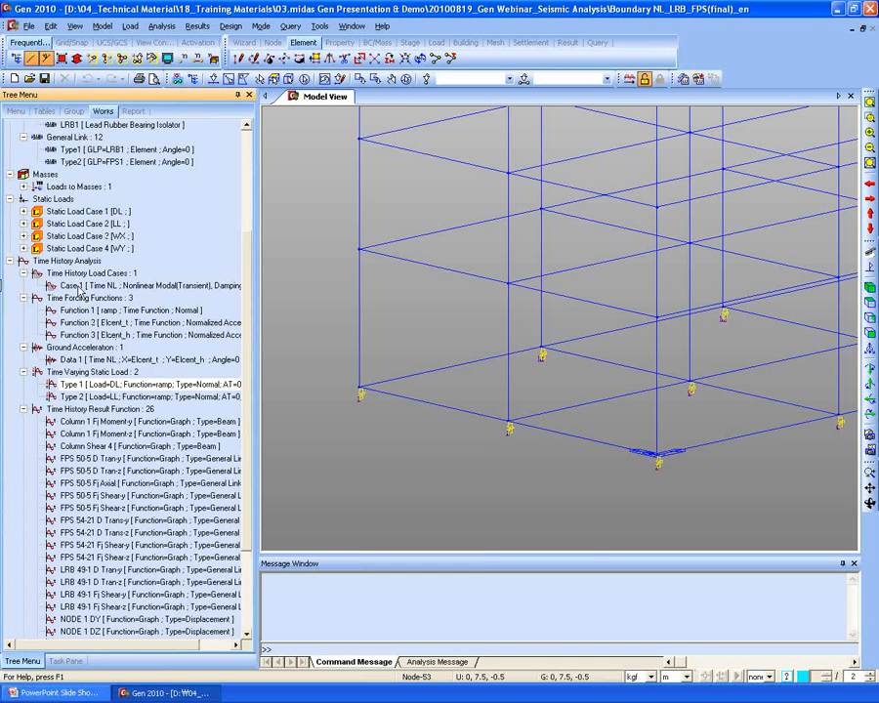
- Recheck the Time NL load case and ramp function settings, closing both unchanged
{"action": "right_click", "coordinate": [79, 286]}
{"action": "left_click", "coordinate": [102, 307]}
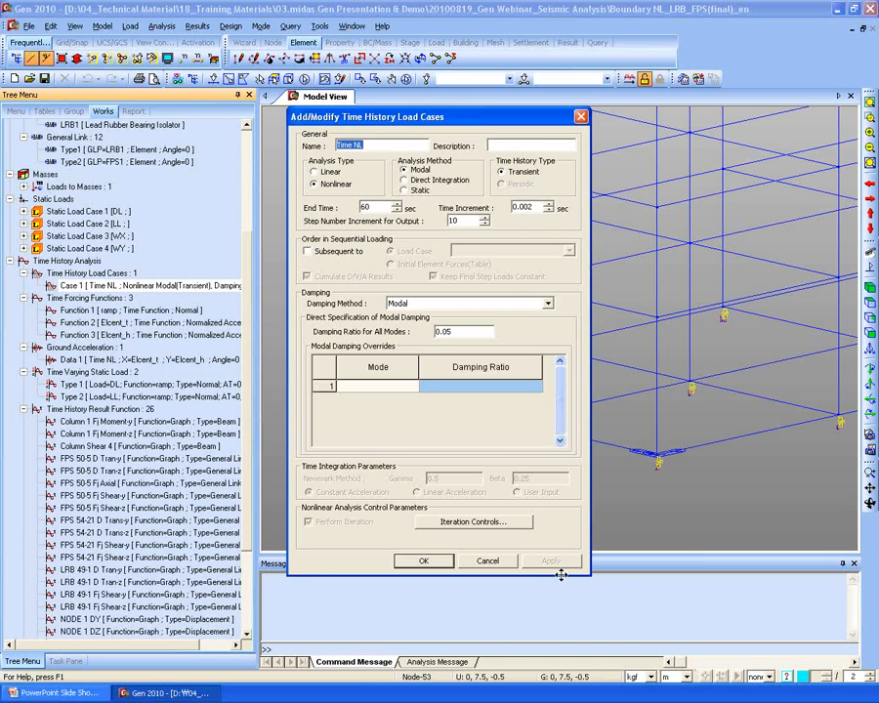
{"action": "left_click", "coordinate": [488, 561]}
{"action": "right_click", "coordinate": [114, 310]}
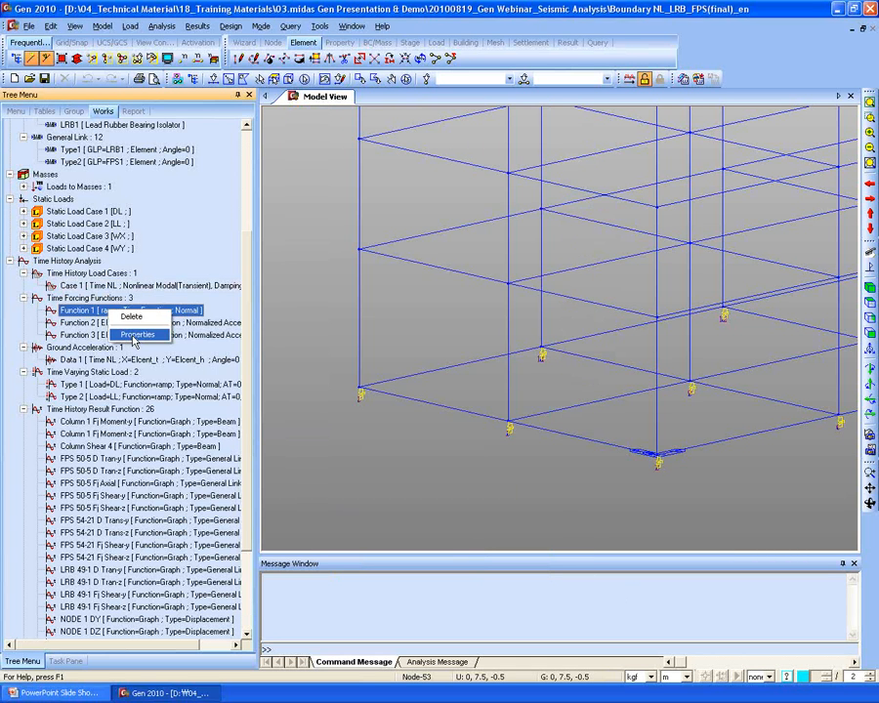
{"action": "left_click", "coordinate": [135, 336]}
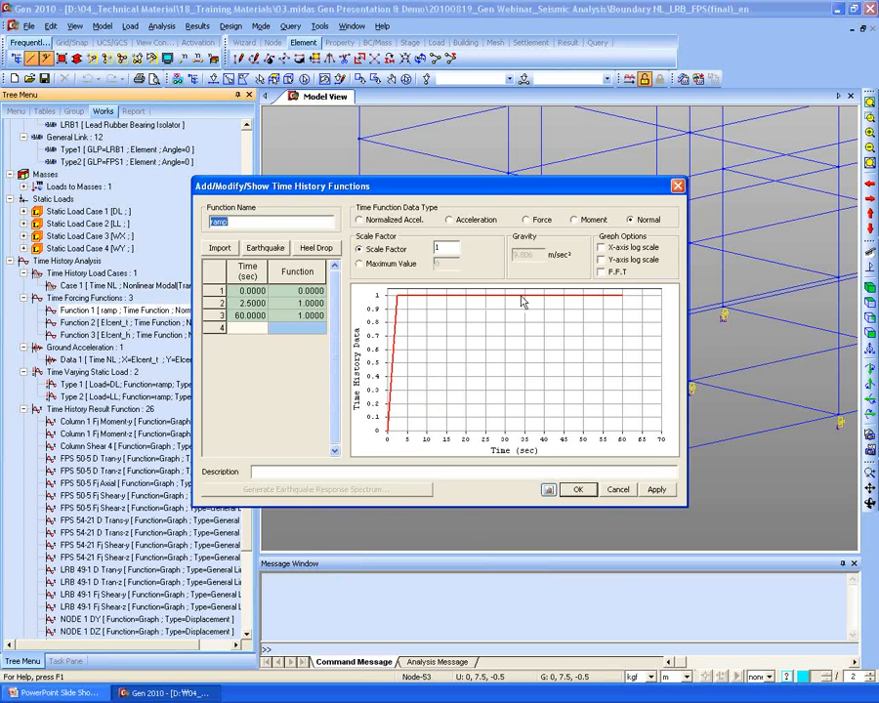
{"action": "left_click", "coordinate": [619, 489]}
- Select the Type 1 and Type 2 time-varying loads, then return to the task steps
{"action": "left_click", "coordinate": [88, 422]}
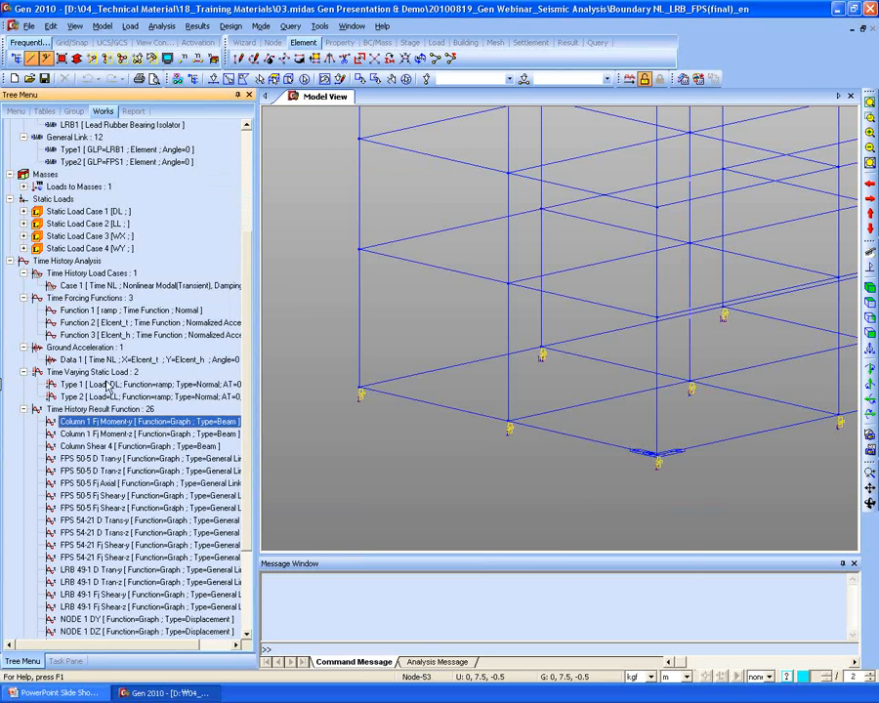
{"action": "left_click", "coordinate": [111, 385]}
{"action": "left_click", "coordinate": [73, 396]}
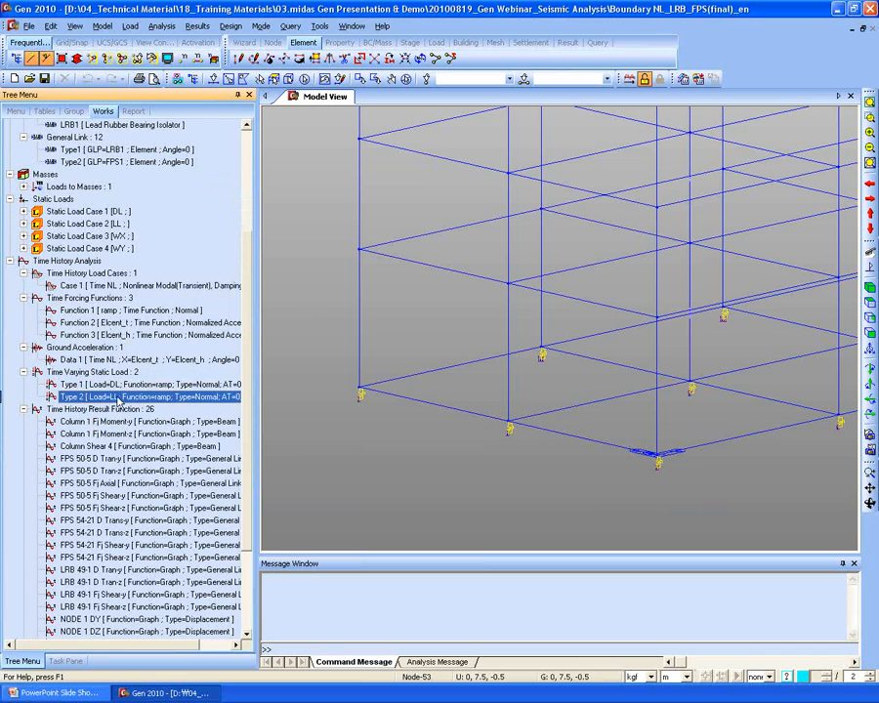
{"action": "right_click", "coordinate": [116, 386]}
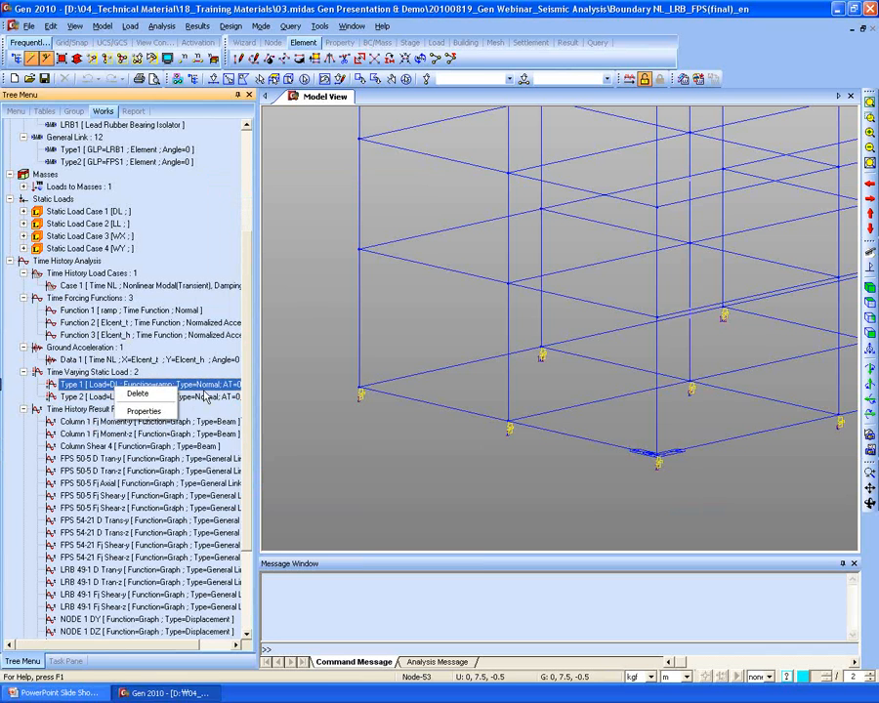
{"action": "left_click", "coordinate": [205, 399]}
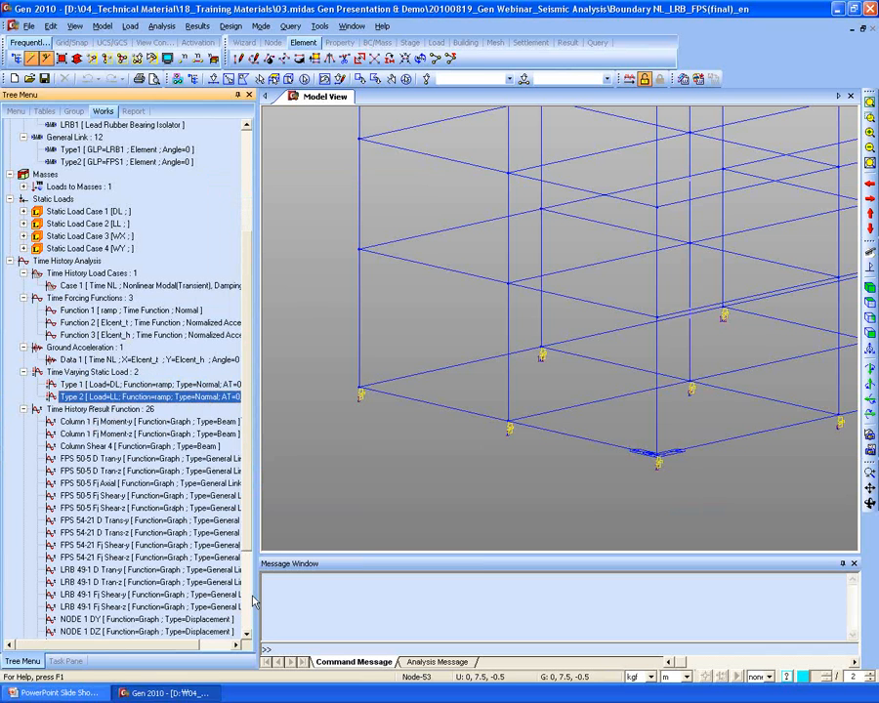
{"action": "left_click", "coordinate": [66, 662]}
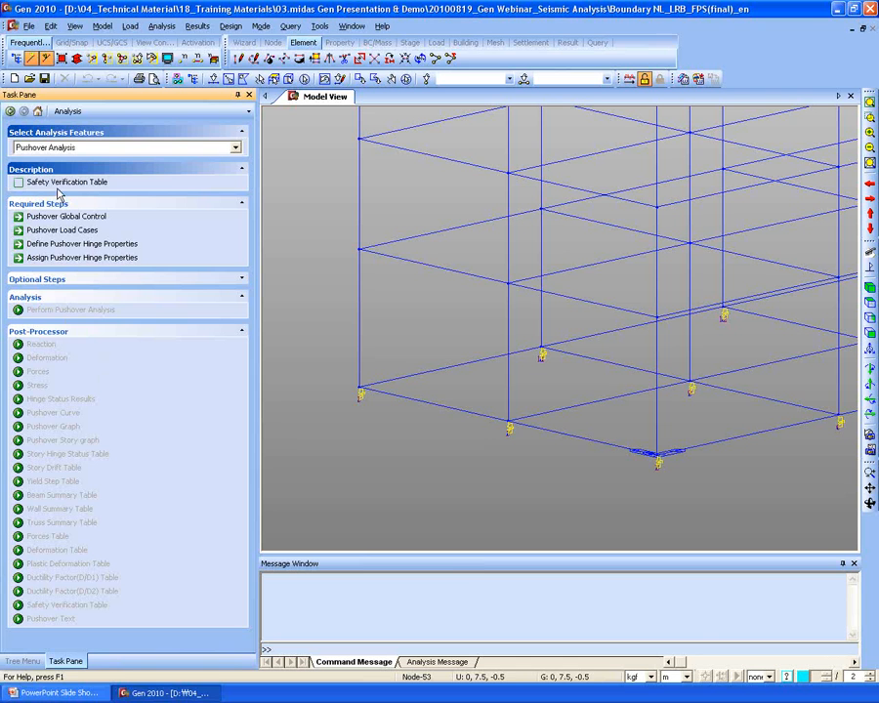
- Run the analysis to completion in 55.85 s and return to the model tree
{"action": "left_click", "coordinate": [645, 79]}
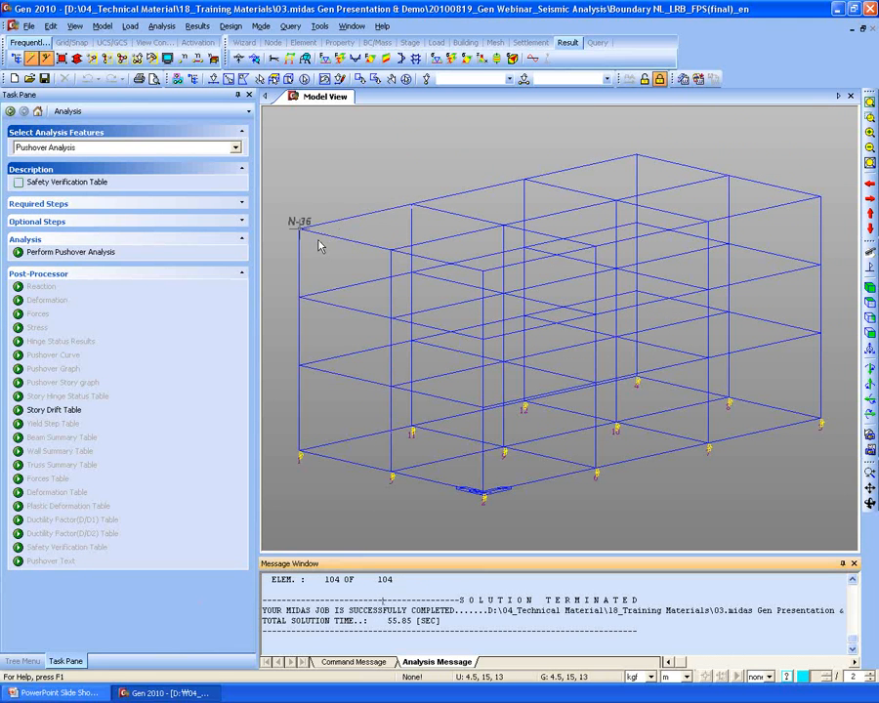
{"action": "left_click", "coordinate": [24, 661]}
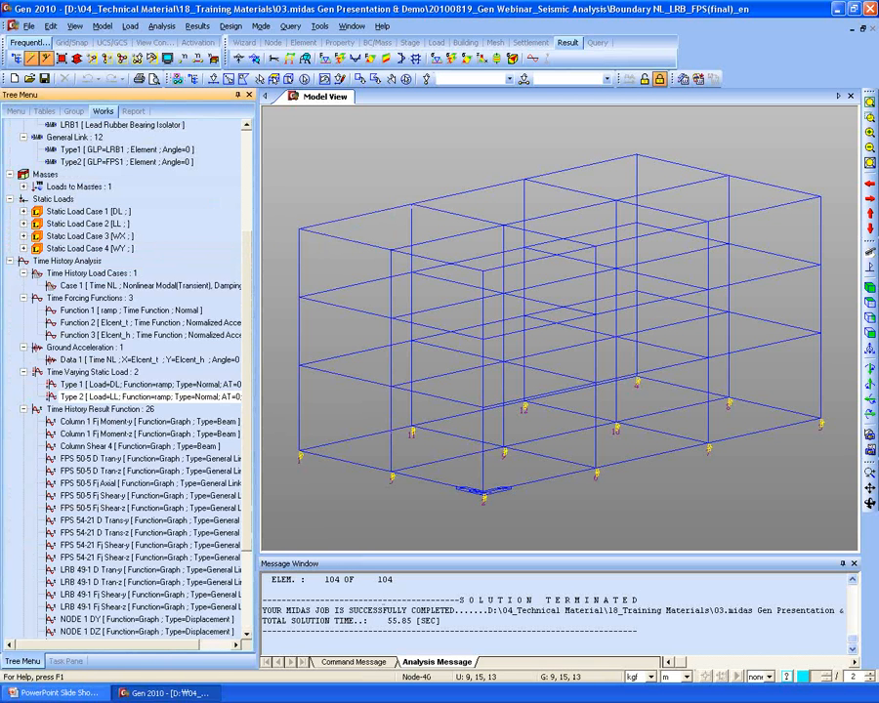
- Show Time NL DXYZ displacements animated from 0.02 to 60 s at 0.5 s increments
{"action": "left_click", "coordinate": [197, 26]}
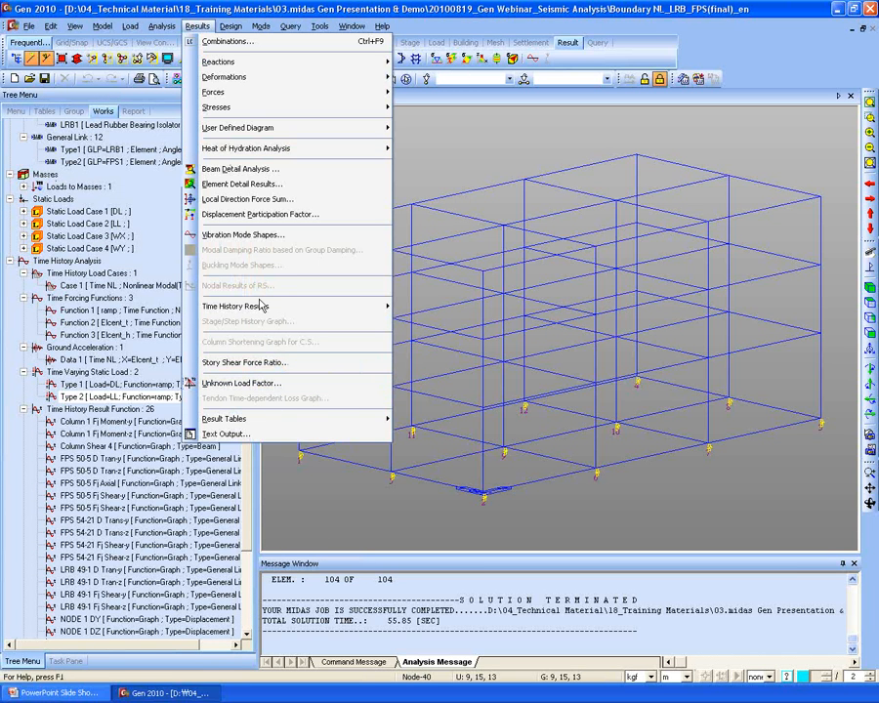
{"action": "mouse_move", "coordinate": [259, 308]}
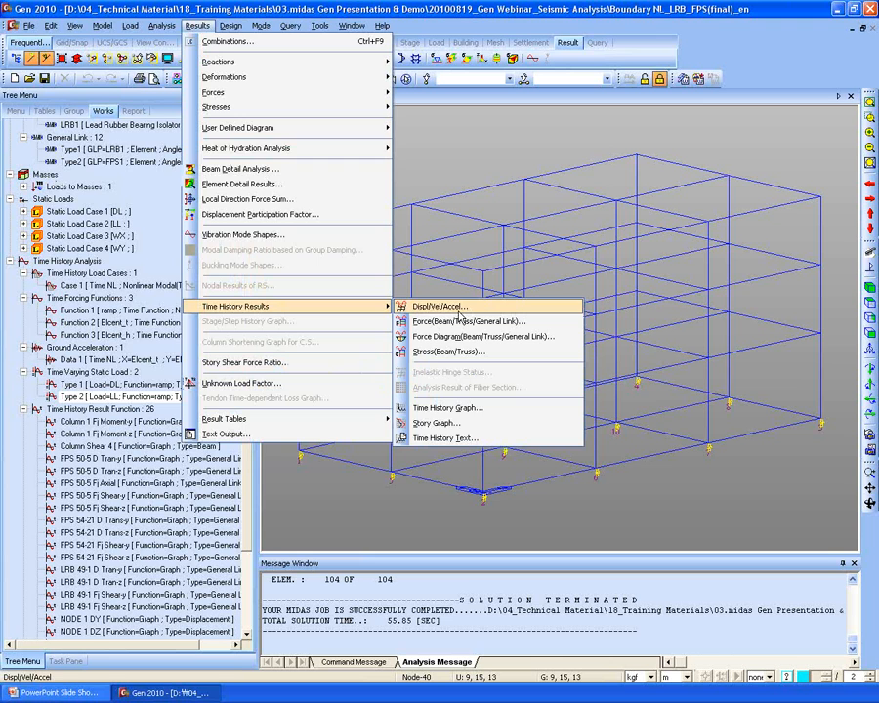
{"action": "left_click", "coordinate": [459, 309]}
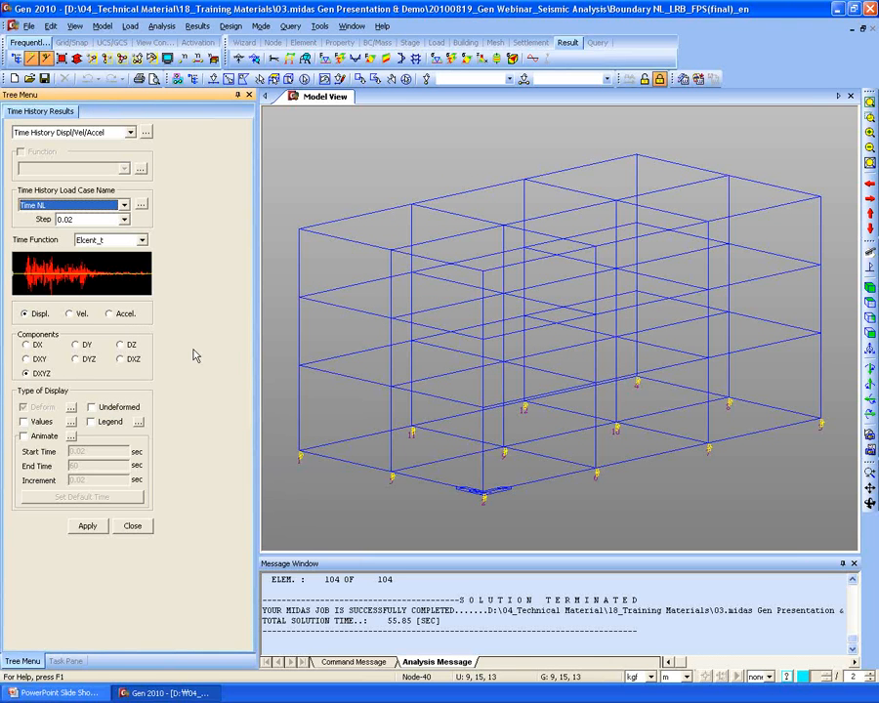
{"action": "left_click", "coordinate": [25, 436]}
{"action": "left_click_drag", "start_coordinate": [77, 479], "coordinate": [193, 503]}
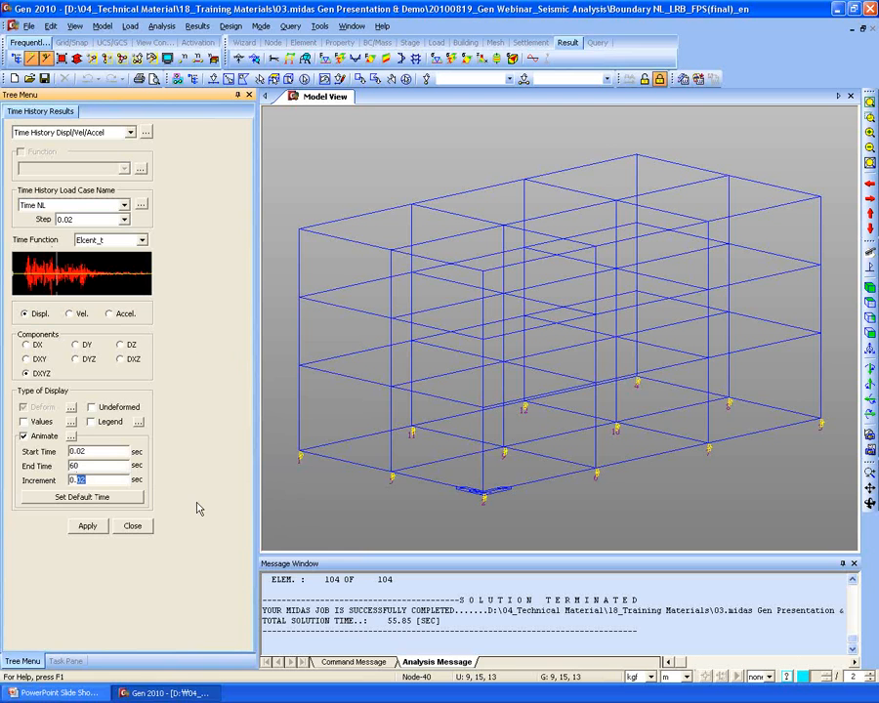
{"action": "type", "text": "5"}
{"action": "left_click", "coordinate": [87, 528]}
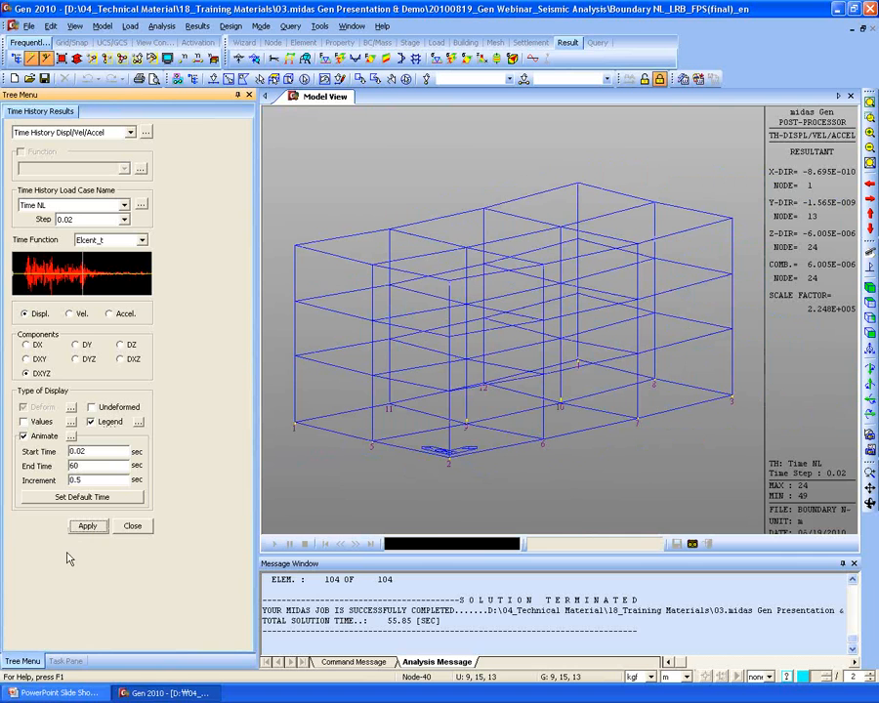
- Record the animation, then label node displacement values at the 6.52 s time step
{"action": "left_click", "coordinate": [693, 543]}
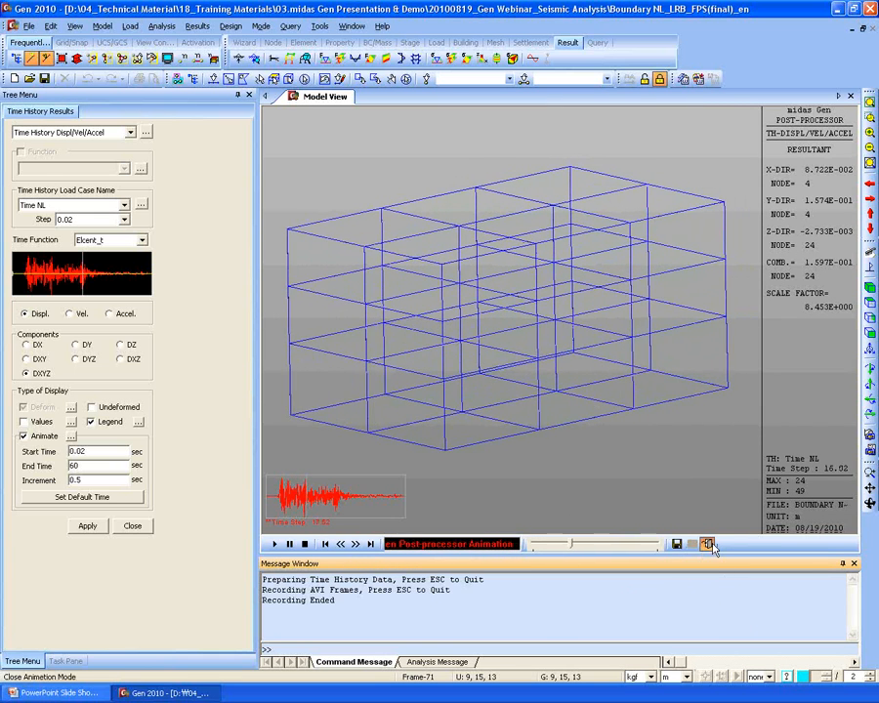
{"action": "left_click", "coordinate": [710, 545]}
{"action": "left_click", "coordinate": [81, 220]}
{"action": "scroll", "coordinate": [82, 239], "scroll_direction": "down", "scroll_amount": 4}
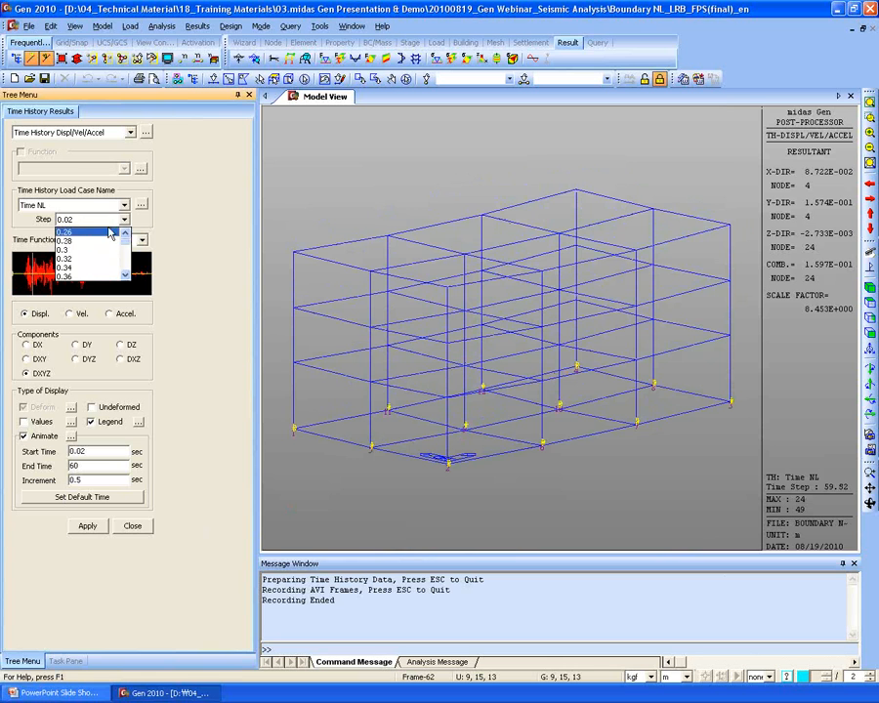
{"action": "left_click", "coordinate": [78, 250]}
{"action": "left_click", "coordinate": [28, 279]}
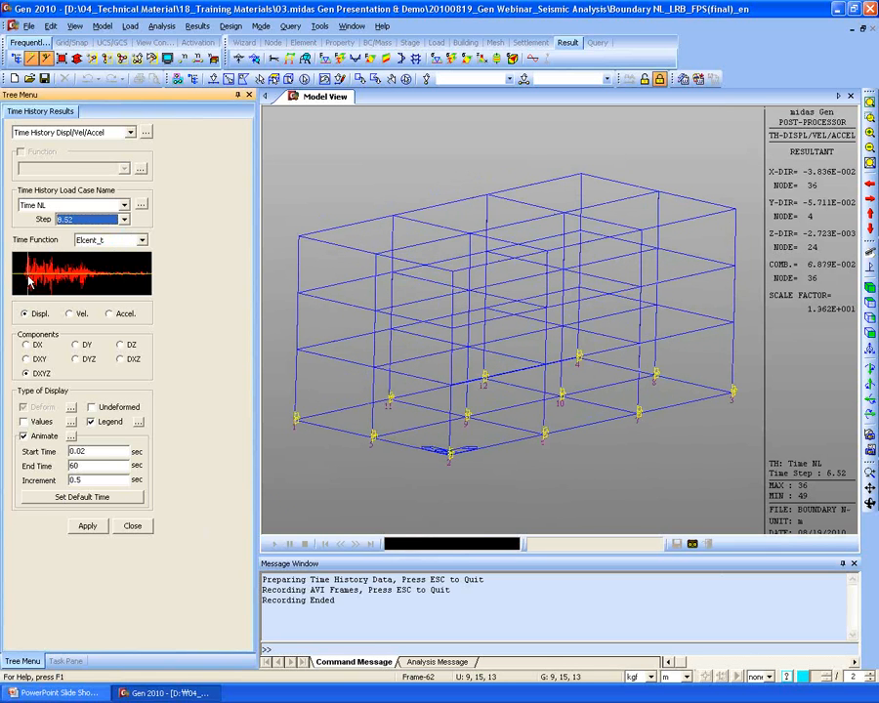
{"action": "left_click", "coordinate": [23, 421]}
{"action": "left_click", "coordinate": [87, 526]}
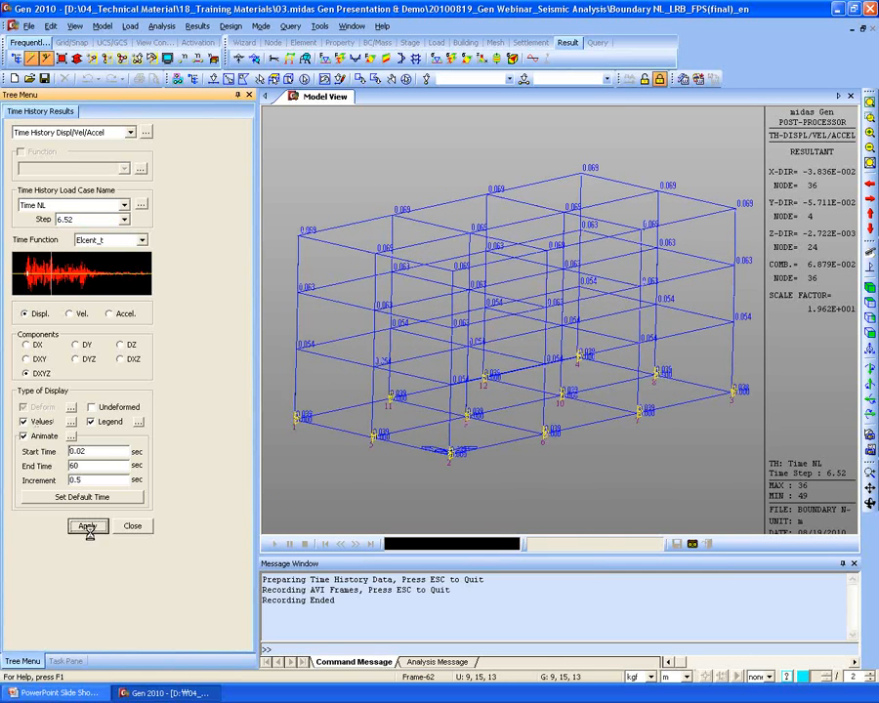
- Step the displacement labels through 25.04, 29.38, 31.04 and 42.56 s
{"action": "left_click", "coordinate": [85, 220]}
{"action": "left_click_drag", "start_coordinate": [126, 244], "coordinate": [127, 251]}
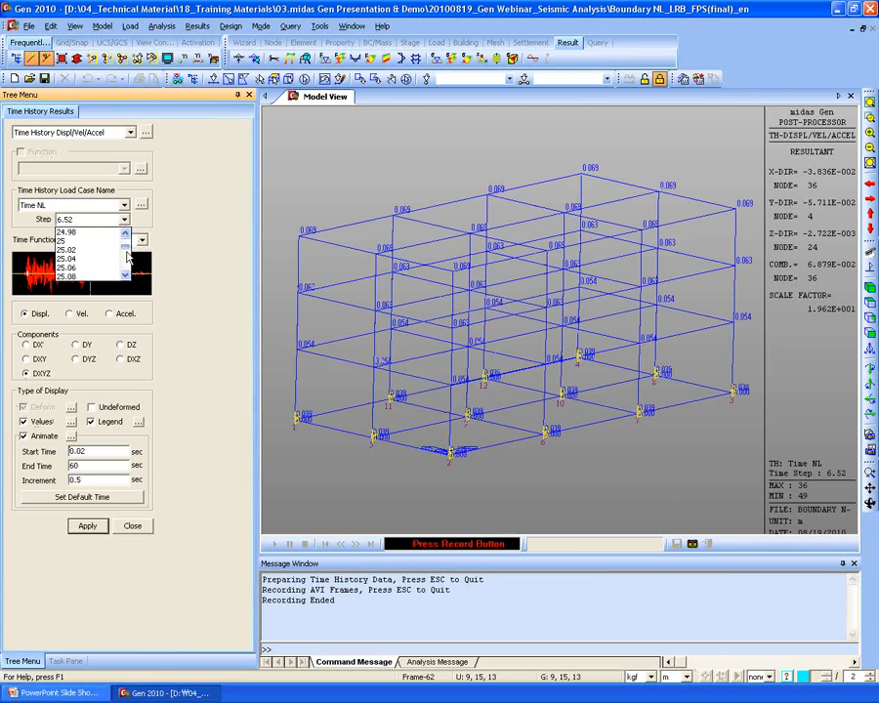
{"action": "left_click", "coordinate": [88, 260]}
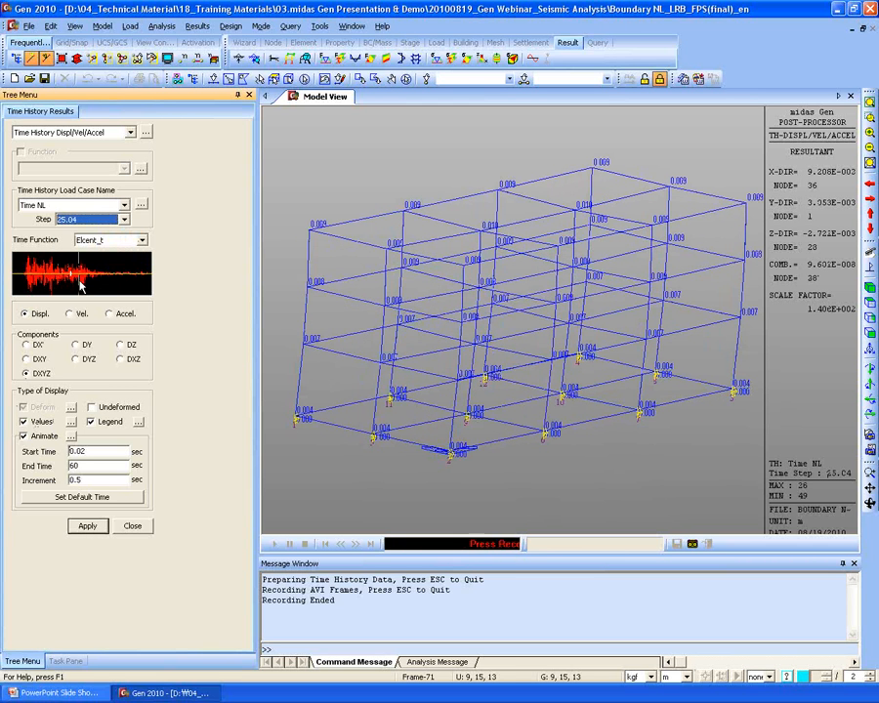
{"action": "left_click", "coordinate": [80, 280]}
{"action": "left_click", "coordinate": [83, 280]}
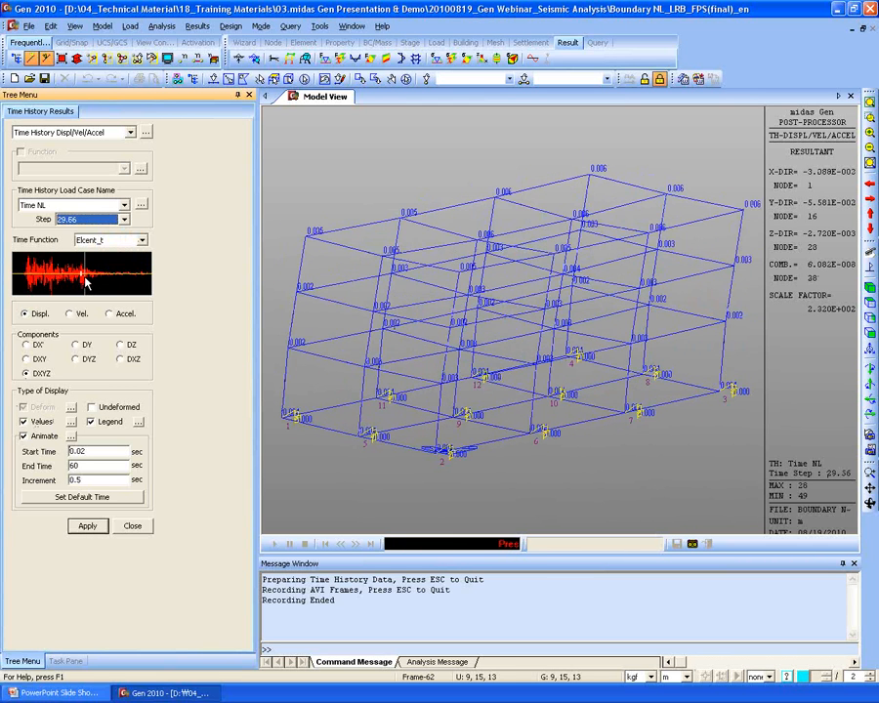
{"action": "left_click", "coordinate": [88, 280]}
{"action": "left_click_drag", "start_coordinate": [89, 279], "coordinate": [129, 280]}
{"action": "left_click", "coordinate": [87, 526]}
- Switch to acceleration results, stepping through 15.98, 21.88 and 24.84 s, then close
{"action": "left_click", "coordinate": [73, 317]}
{"action": "left_click", "coordinate": [110, 314]}
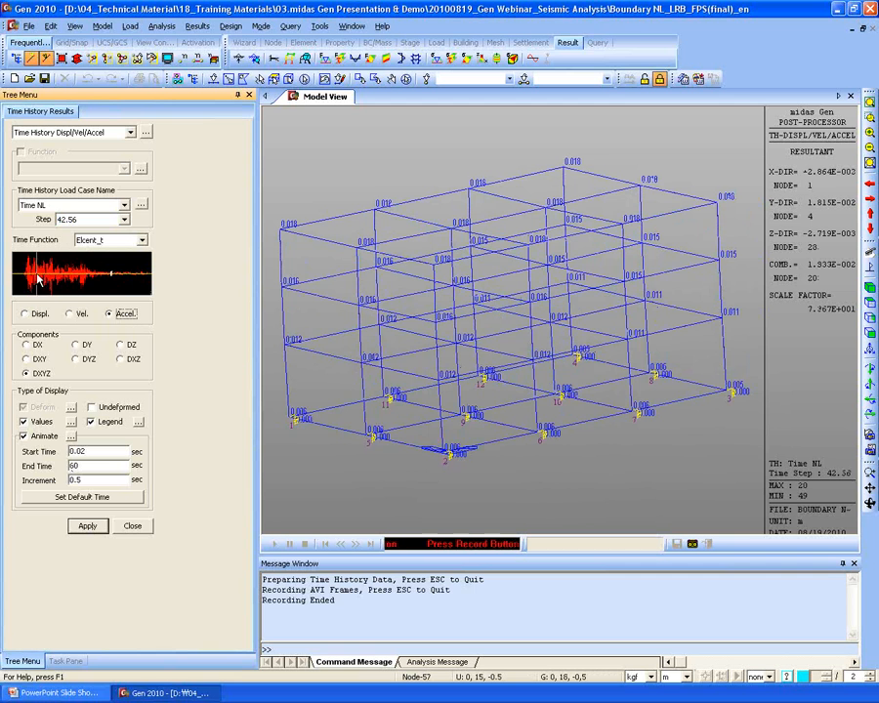
{"action": "left_click", "coordinate": [37, 277]}
{"action": "left_click", "coordinate": [51, 278]}
{"action": "left_click", "coordinate": [63, 278]}
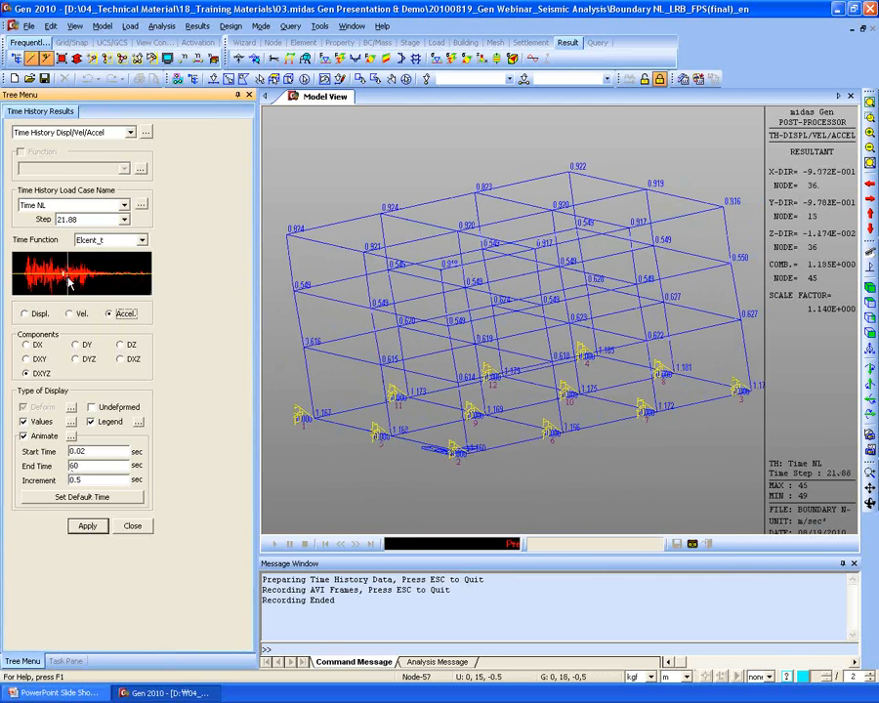
{"action": "left_click", "coordinate": [70, 276]}
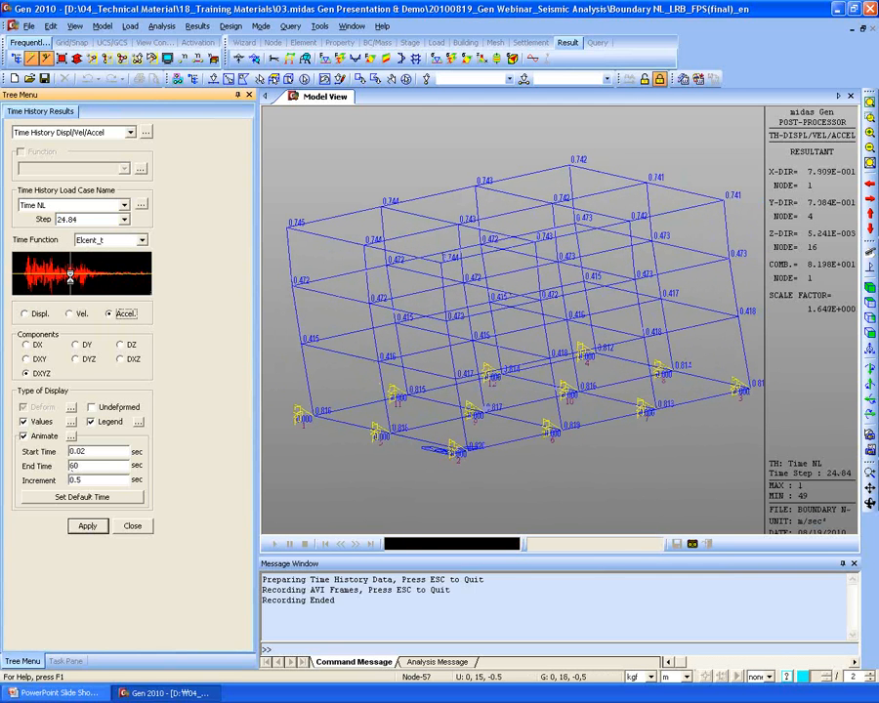
{"action": "left_click", "coordinate": [132, 527]}
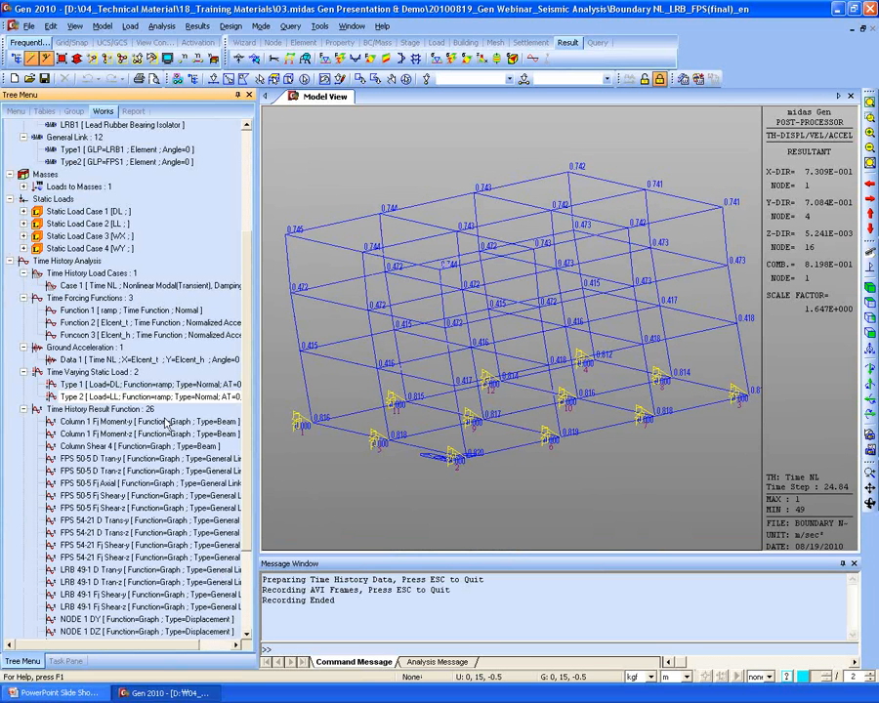
- Open the Time History Graph tool listing functions like NODE 4 DX
{"action": "left_click", "coordinate": [230, 25]}
{"action": "mouse_move", "coordinate": [294, 373]}
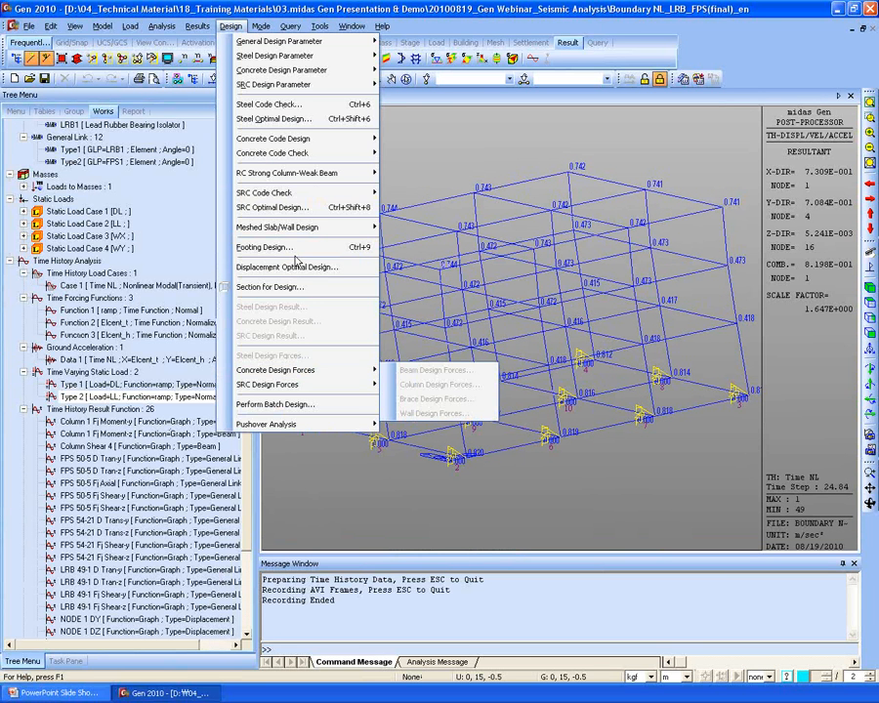
{"action": "mouse_move", "coordinate": [198, 25]}
{"action": "mouse_move", "coordinate": [290, 296]}
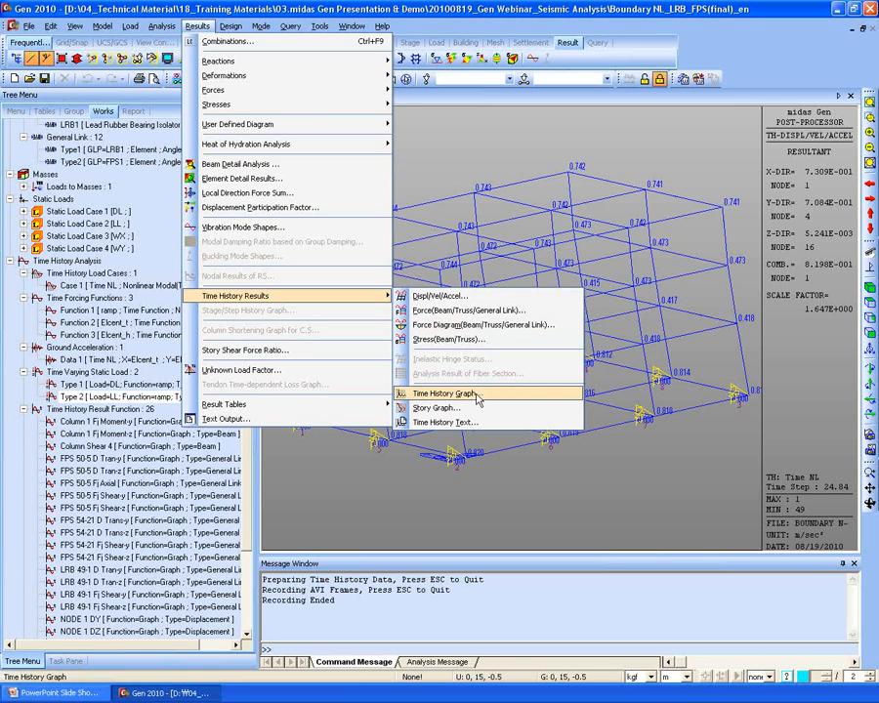
{"action": "left_click", "coordinate": [443, 394]}
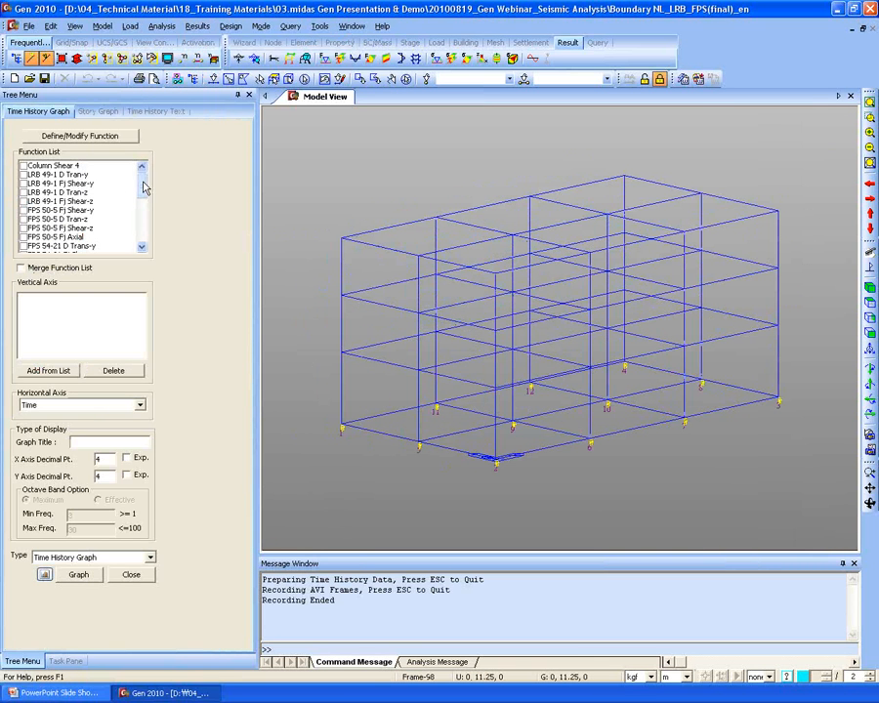
{"action": "scroll", "coordinate": [145, 249], "scroll_direction": "down", "scroll_amount": 5}
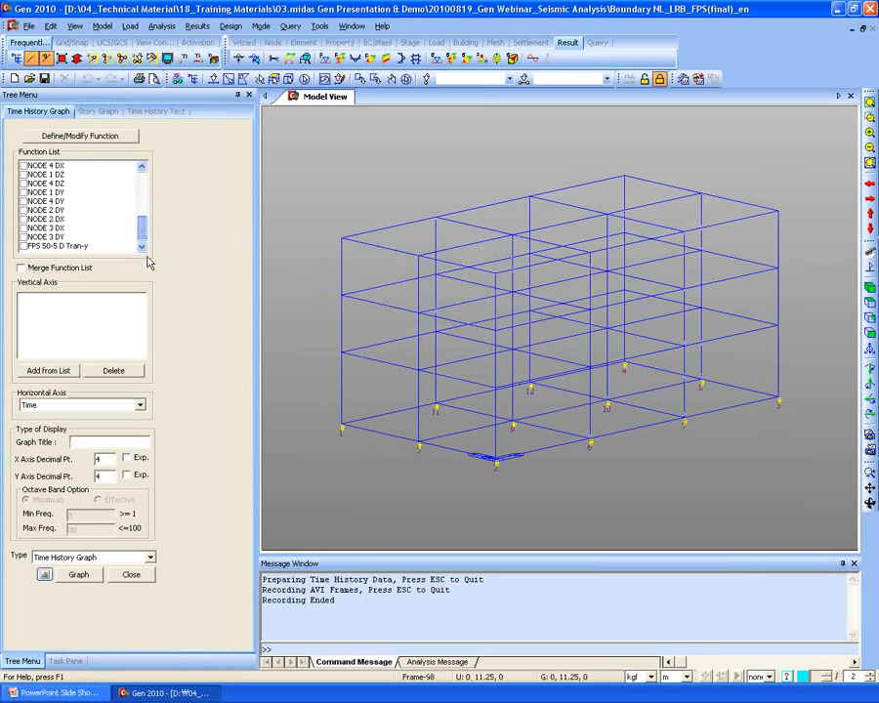
{"action": "scroll", "coordinate": [141, 231], "scroll_direction": "up", "scroll_amount": 2}
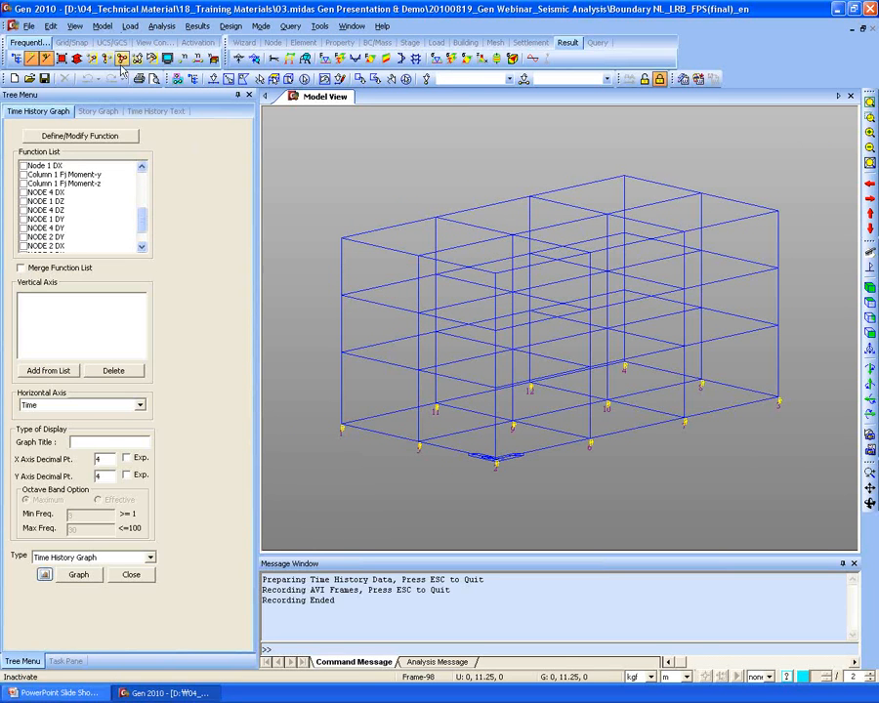
- Turn on node numbers, rotate the frame, and window-select node 4 and base nodes
{"action": "left_click", "coordinate": [224, 79]}
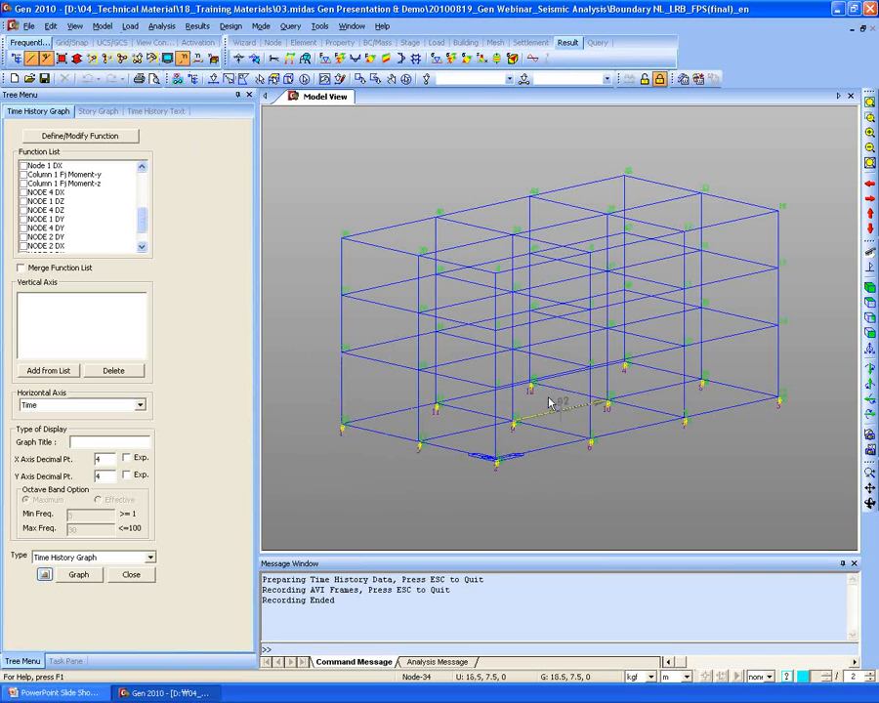
{"action": "middle_click_drag", "start_coordinate": [542, 415], "coordinate": [459, 426], "text": "ctrl"}
{"action": "left_click", "coordinate": [228, 78]}
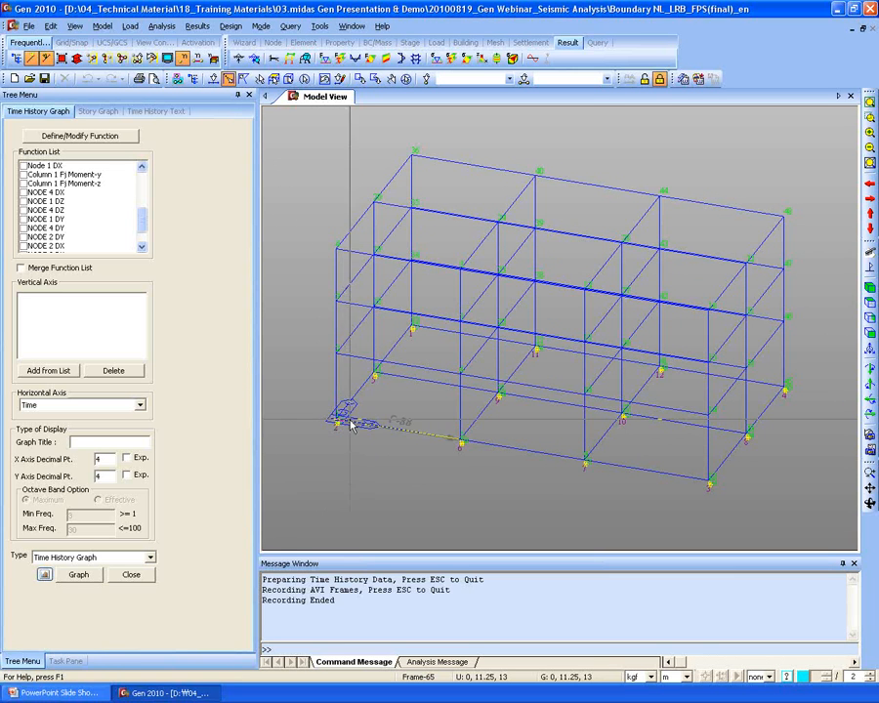
{"action": "left_click_drag", "start_coordinate": [326, 223], "coordinate": [346, 256]}
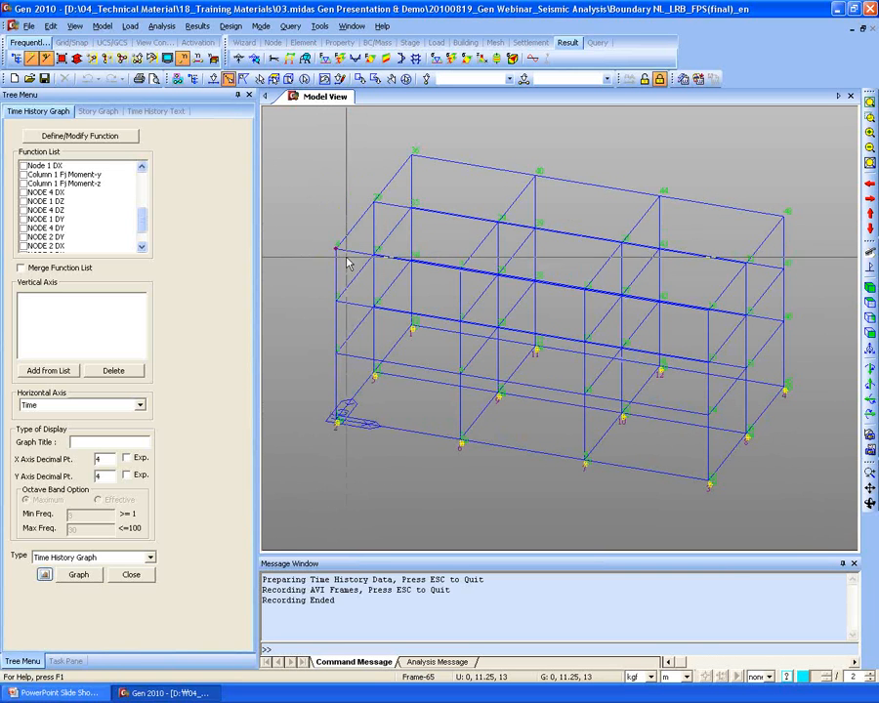
{"action": "left_click_drag", "start_coordinate": [321, 405], "coordinate": [351, 422]}
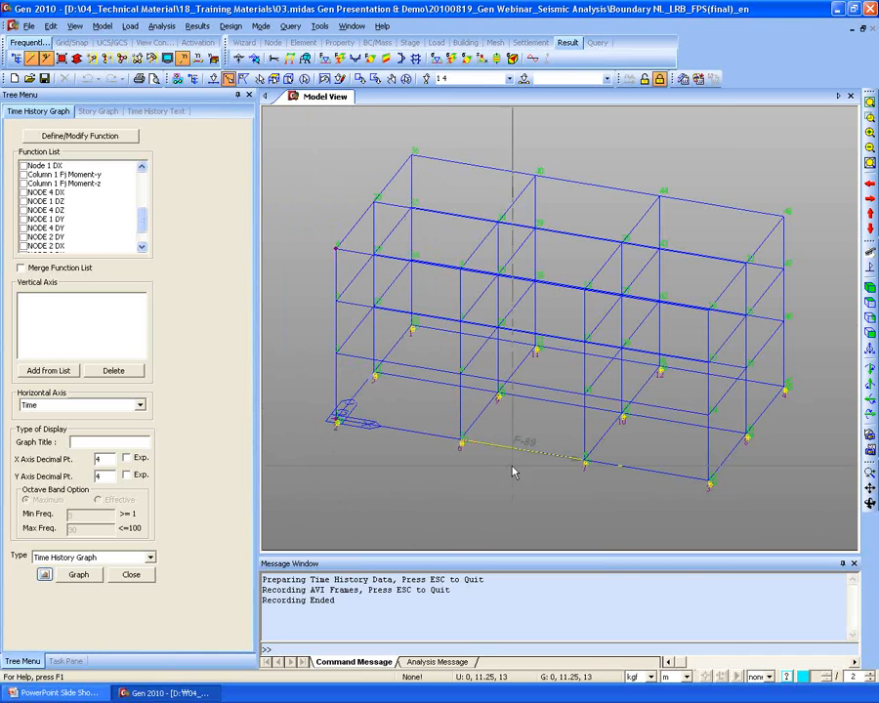
- Graph Node 1 DX and NODE 4 DX on the vertical axis against Time horizontally
{"action": "left_click", "coordinate": [48, 193]}
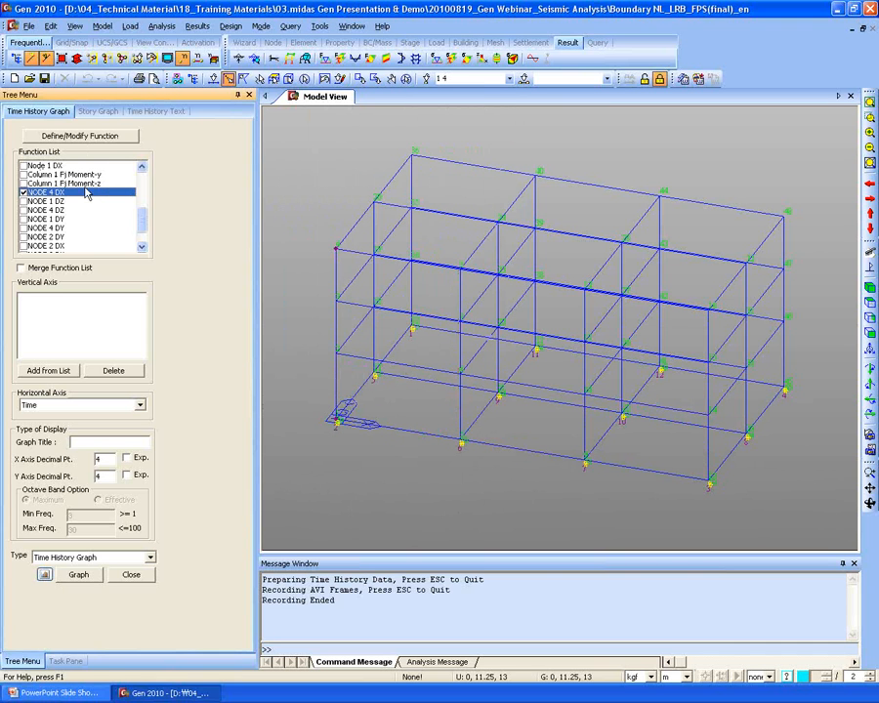
{"action": "scroll", "coordinate": [138, 226], "scroll_direction": "up", "scroll_amount": 1}
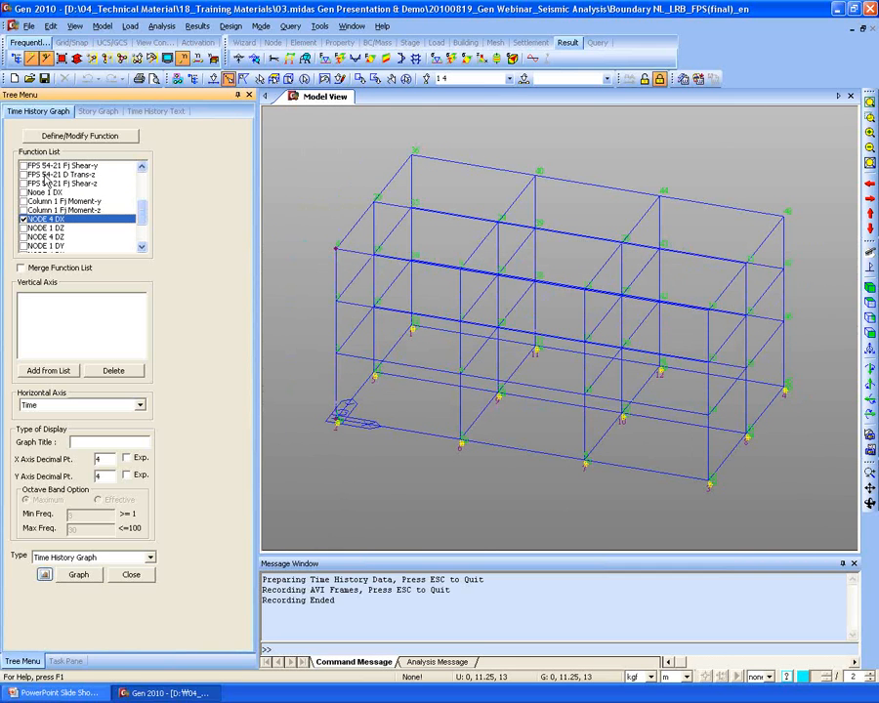
{"action": "left_click", "coordinate": [23, 194]}
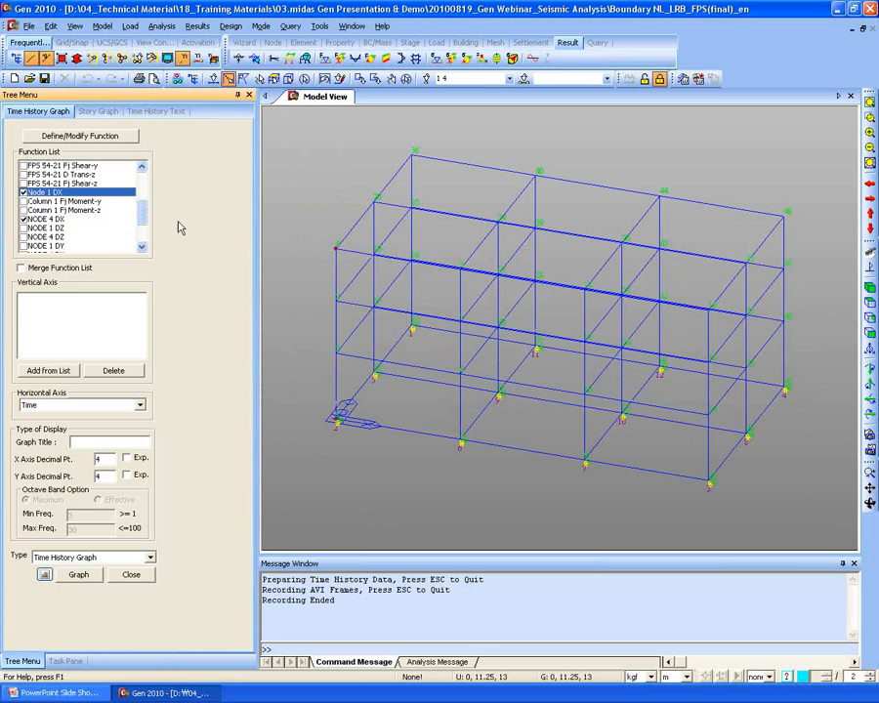
{"action": "left_click", "coordinate": [48, 370]}
{"action": "left_click", "coordinate": [35, 298]}
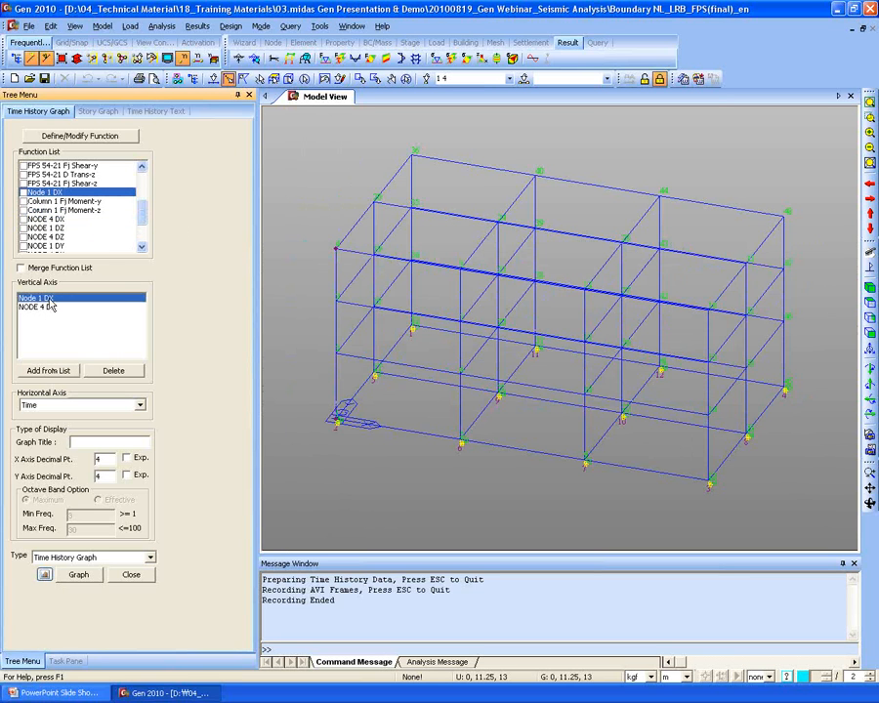
{"action": "left_click", "coordinate": [54, 311], "text": "shift"}
{"action": "left_click", "coordinate": [88, 406]}
{"action": "left_click", "coordinate": [87, 416]}
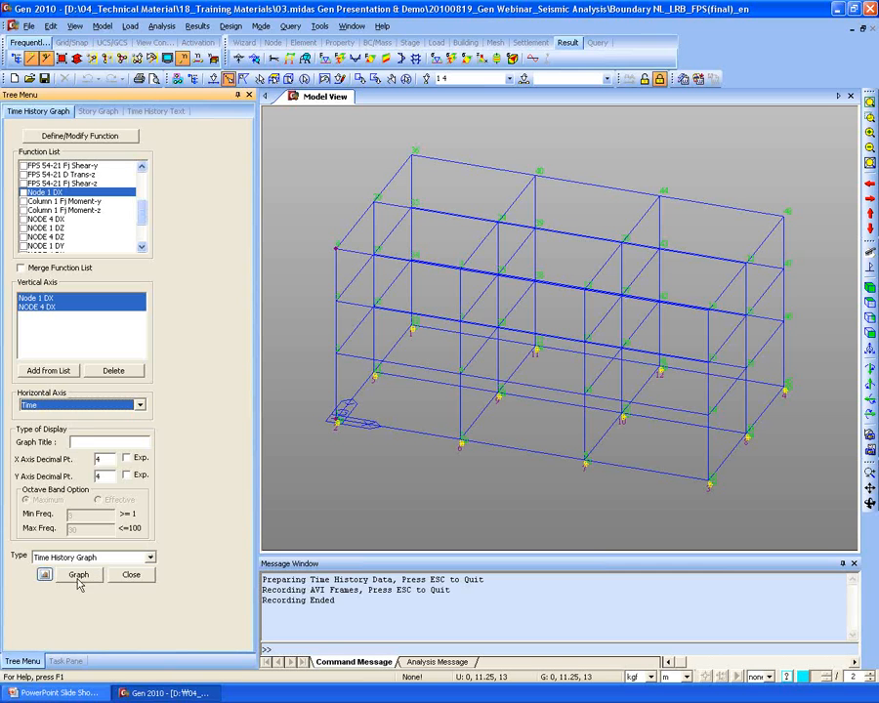
{"action": "left_click", "coordinate": [70, 409]}
{"action": "left_click", "coordinate": [69, 416]}
{"action": "left_click", "coordinate": [87, 578]}
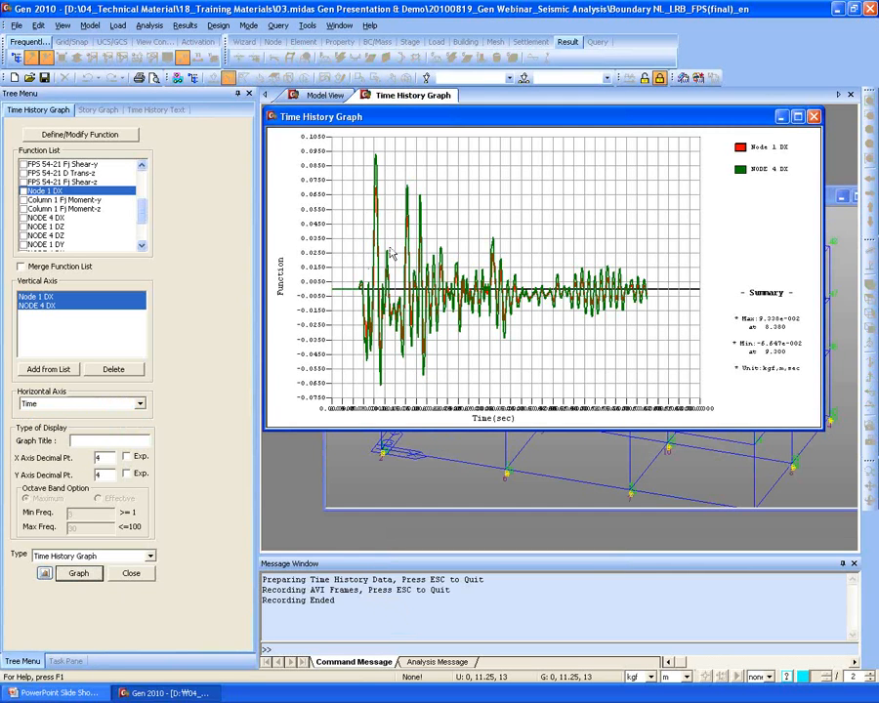
- Maximize the displacement graph to review it, then return to the model and clear the vertical-axis functions
{"action": "left_click_drag", "start_coordinate": [259, 136], "coordinate": [184, 135]}
{"action": "double_click", "coordinate": [437, 119]}
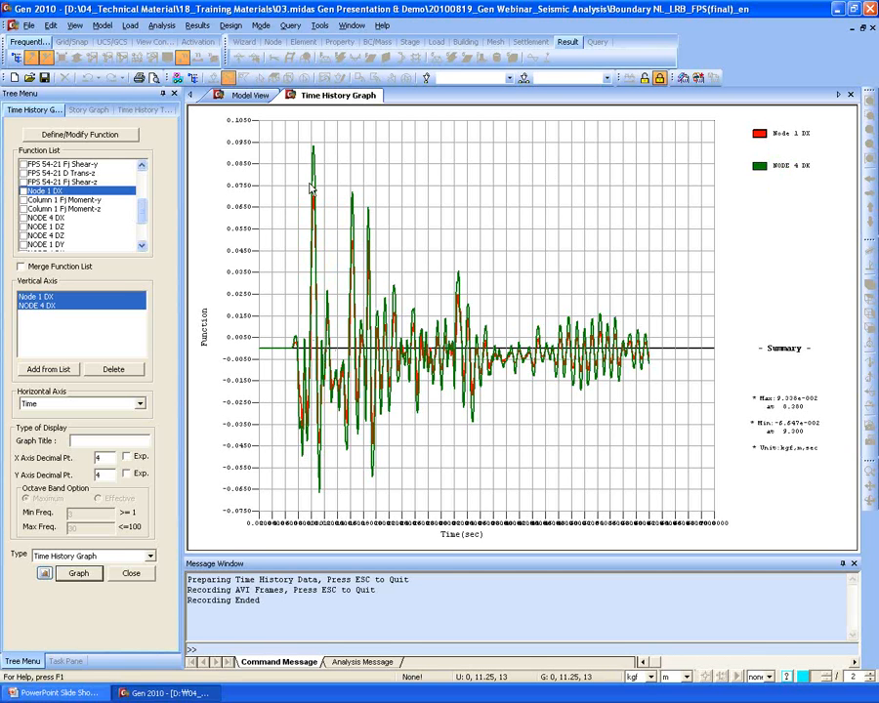
{"action": "mouse_move", "coordinate": [311, 189]}
{"action": "left_click", "coordinate": [254, 94]}
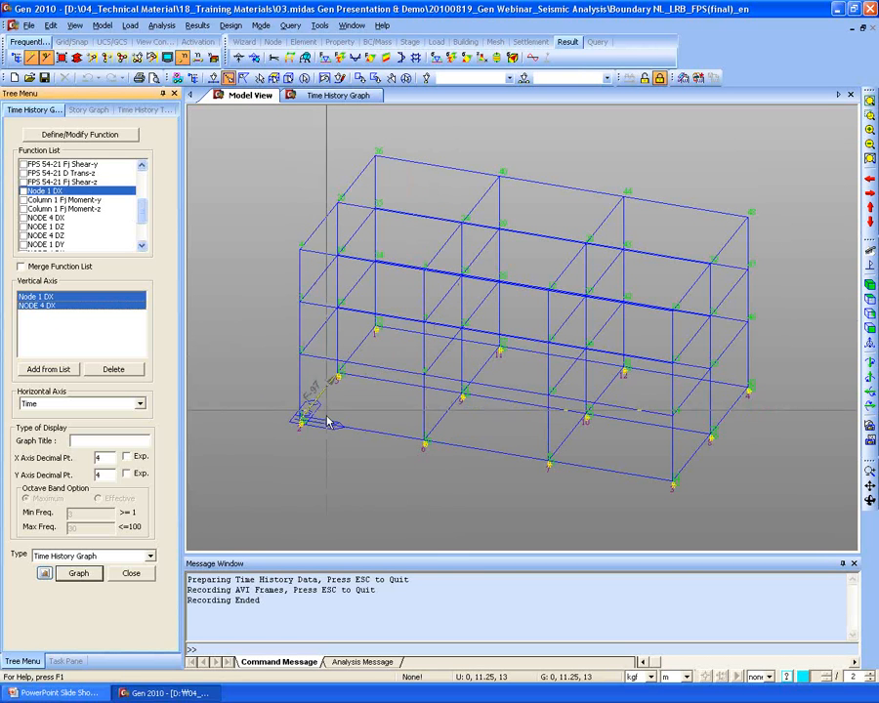
{"action": "left_click", "coordinate": [109, 369]}
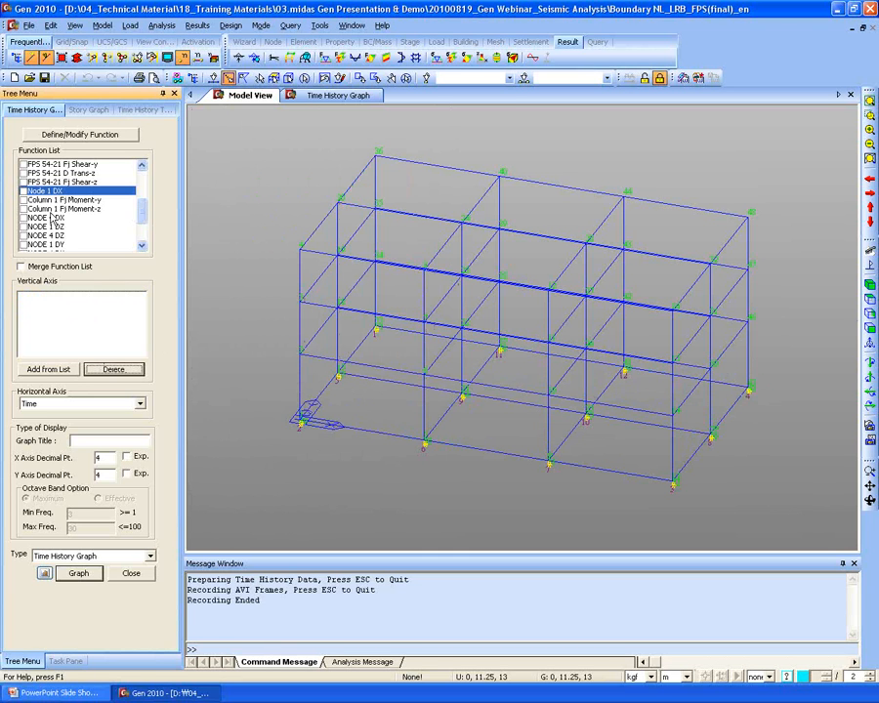
- Select isolator nodes 1 and 49 in the model to bring up the LRB 49-1 functions
{"action": "left_click", "coordinate": [132, 208]}
{"action": "left_click_drag", "start_coordinate": [144, 208], "coordinate": [142, 148]}
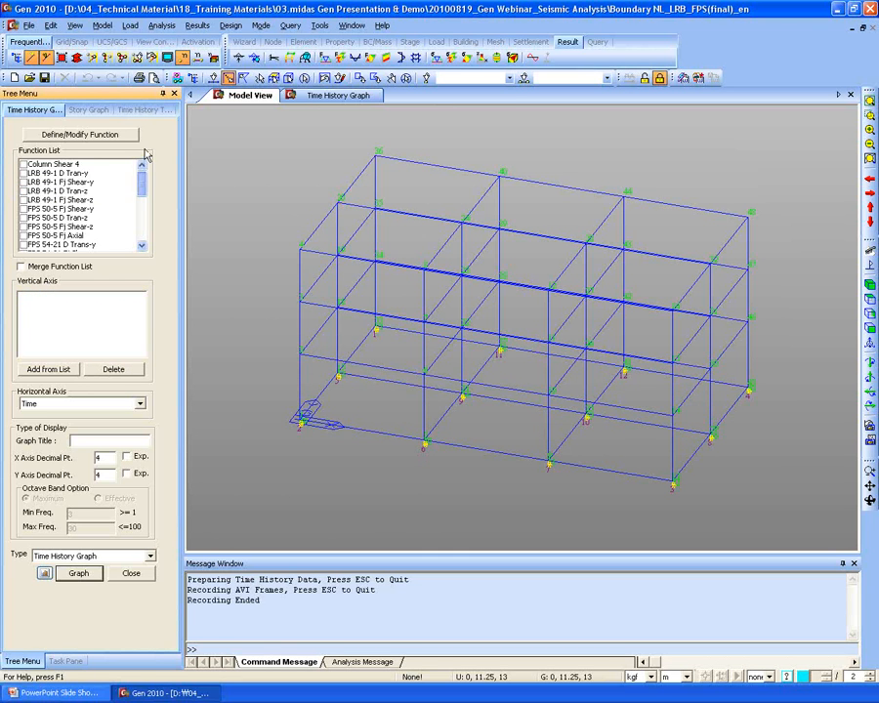
{"action": "left_click", "coordinate": [29, 173]}
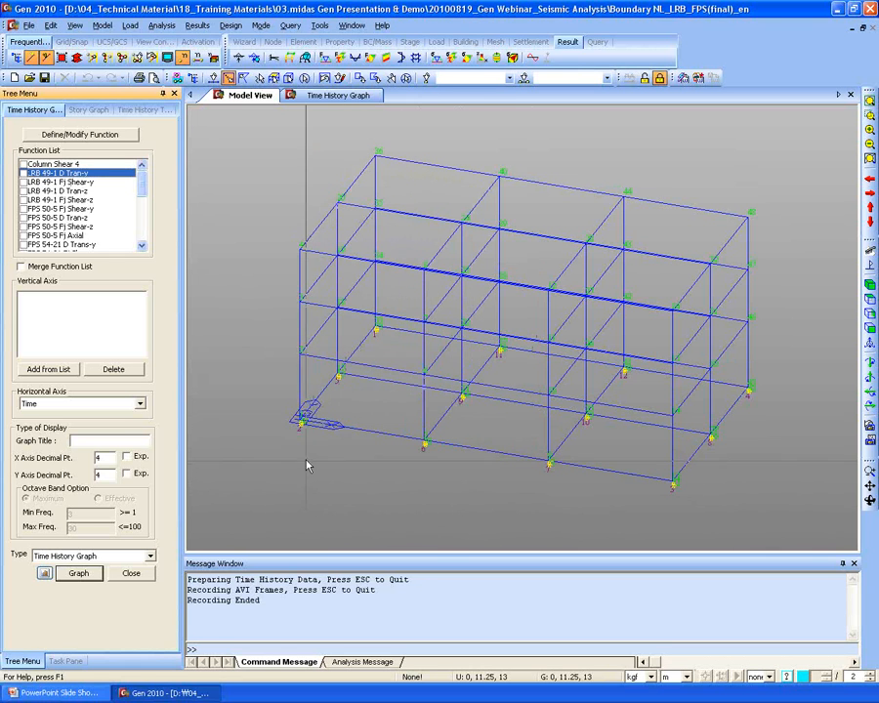
{"action": "left_click_drag", "start_coordinate": [282, 404], "coordinate": [329, 453]}
{"action": "mouse_move", "coordinate": [300, 461]}
{"action": "middle_mouse_down", "text": "ctrl"}
{"action": "mouse_move", "coordinate": [324, 457]}
{"action": "mouse_move", "coordinate": [297, 438]}
{"action": "middle_mouse_up", "text": "ctrl"}
{"action": "scroll", "coordinate": [290, 455], "scroll_direction": "up", "scroll_amount": 8}
{"action": "middle_click_drag", "start_coordinate": [226, 431], "coordinate": [464, 394]}
{"action": "scroll", "coordinate": [493, 371], "scroll_direction": "up", "scroll_amount": 5}
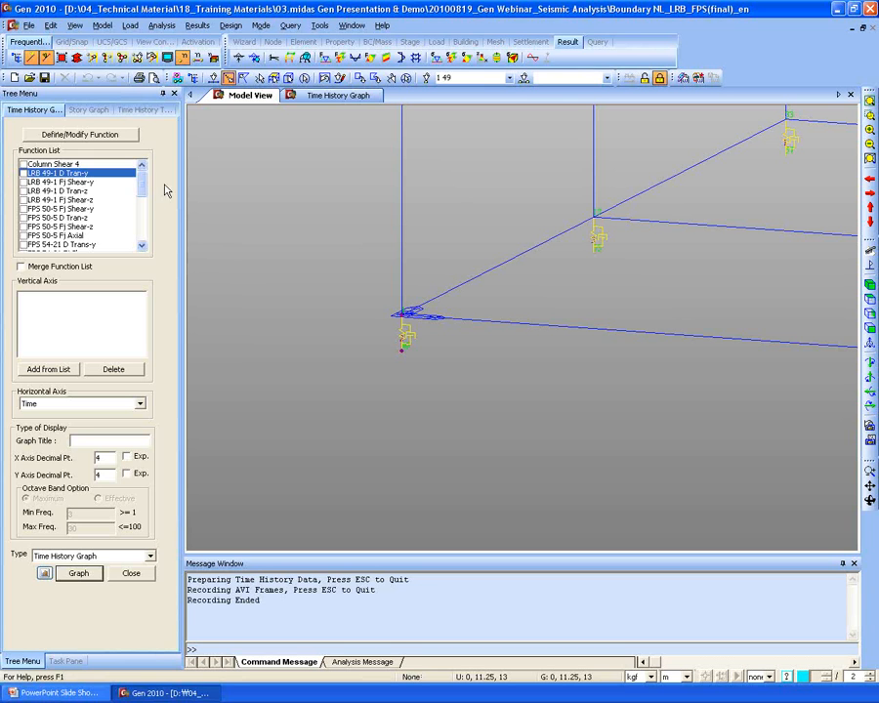
- Graph LRB 49-1 Fj Shear-y vertically against LRB 49-1 D Tran-y horizontally
{"action": "left_click", "coordinate": [23, 181]}
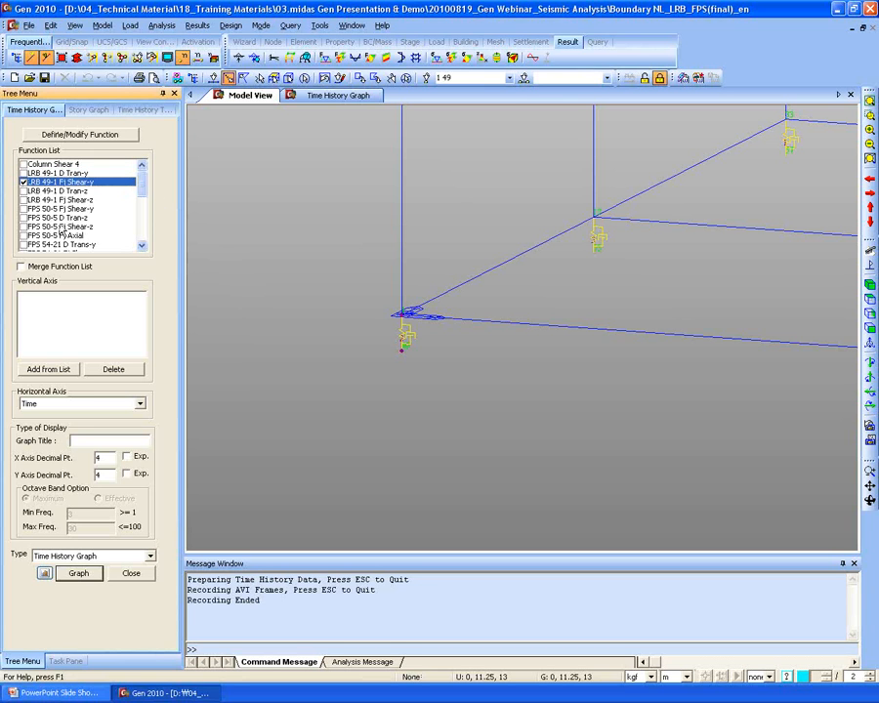
{"action": "left_click", "coordinate": [47, 369]}
{"action": "left_click", "coordinate": [50, 296]}
{"action": "left_click", "coordinate": [79, 404]}
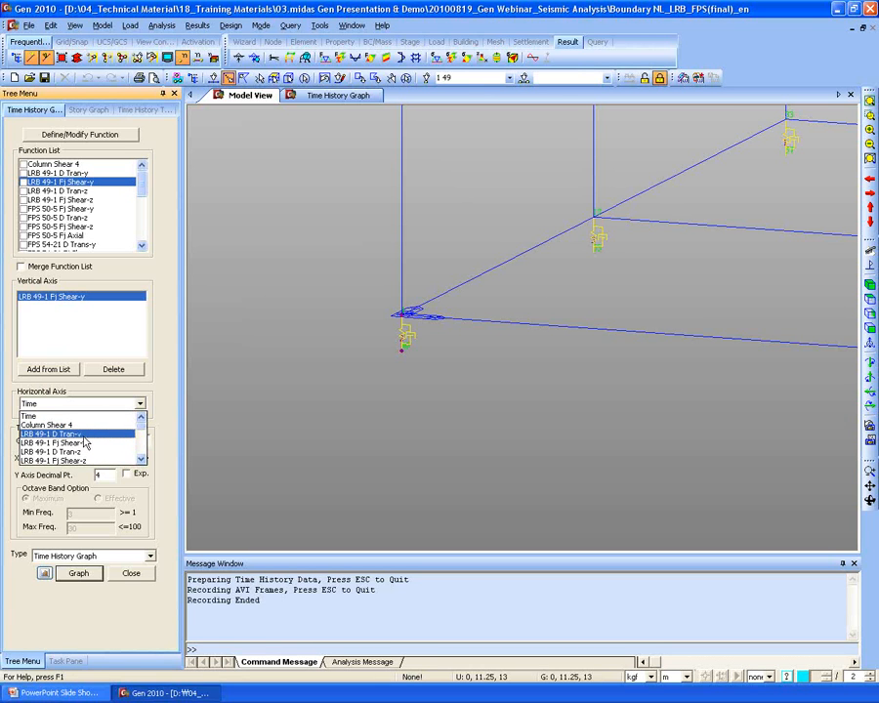
{"action": "left_click", "coordinate": [59, 433]}
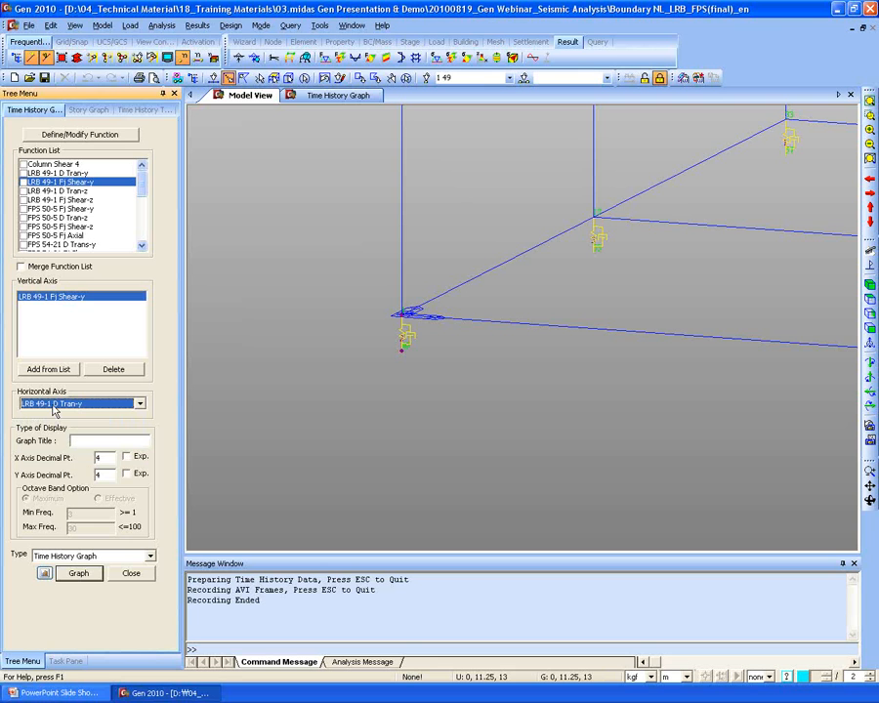
{"action": "left_click", "coordinate": [78, 574]}
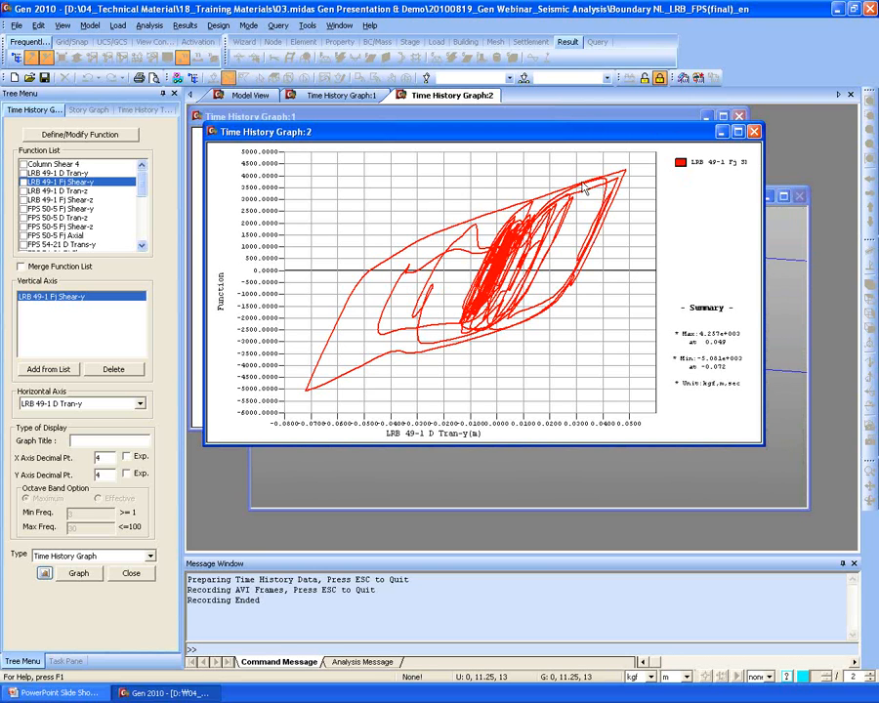
- Close Time History Graph:2 and reposition the remaining displacement graph window
{"action": "left_click", "coordinate": [755, 134]}
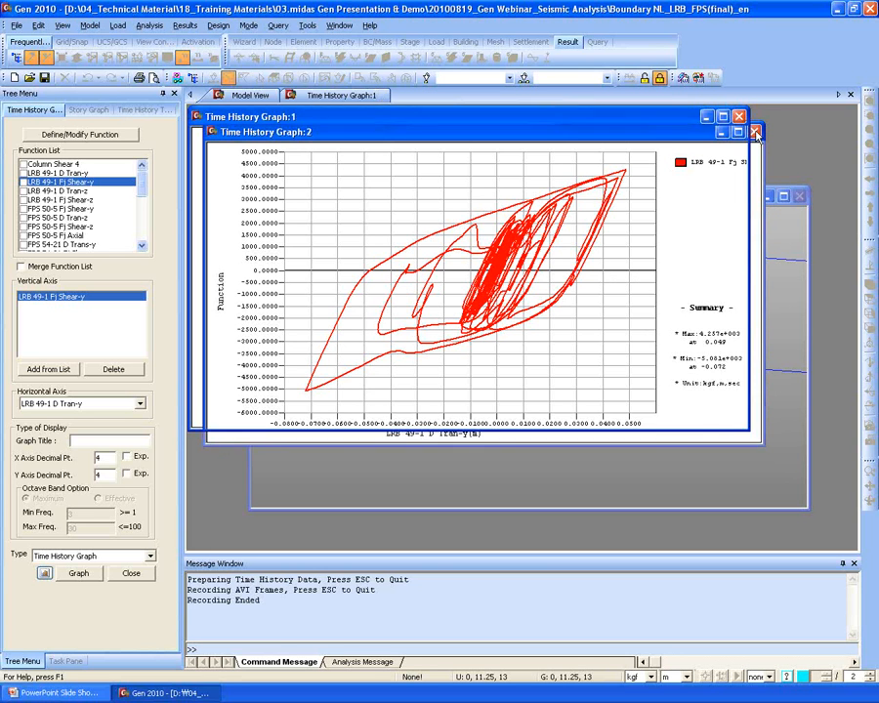
{"action": "left_click_drag", "start_coordinate": [337, 120], "coordinate": [369, 141]}
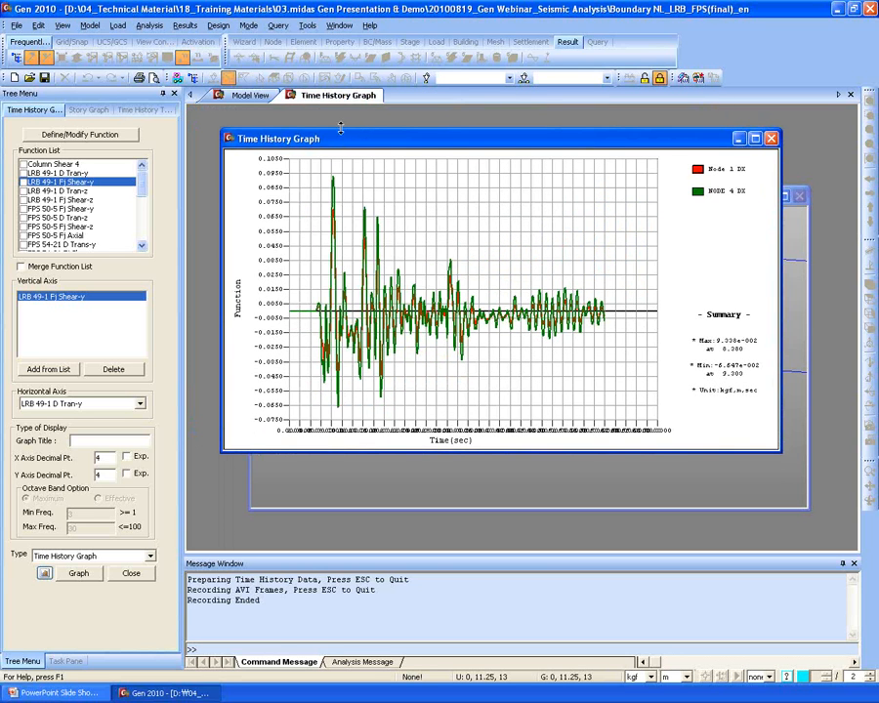
- Maximize the displacement graph, toggle Time <-> Freq and back, then switch to the slide show
{"action": "double_click", "coordinate": [340, 139]}
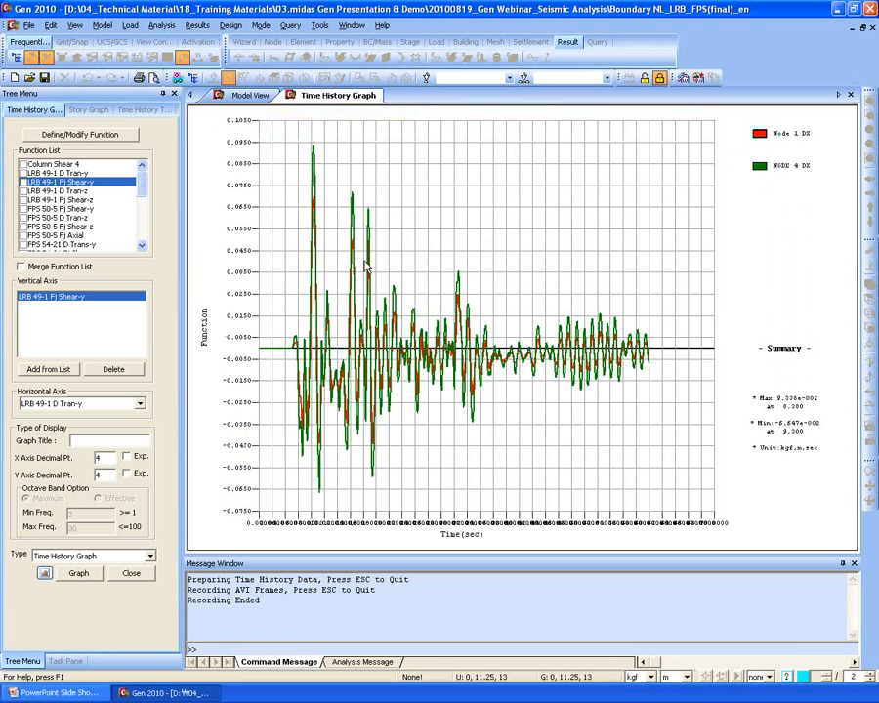
{"action": "right_click", "coordinate": [409, 155]}
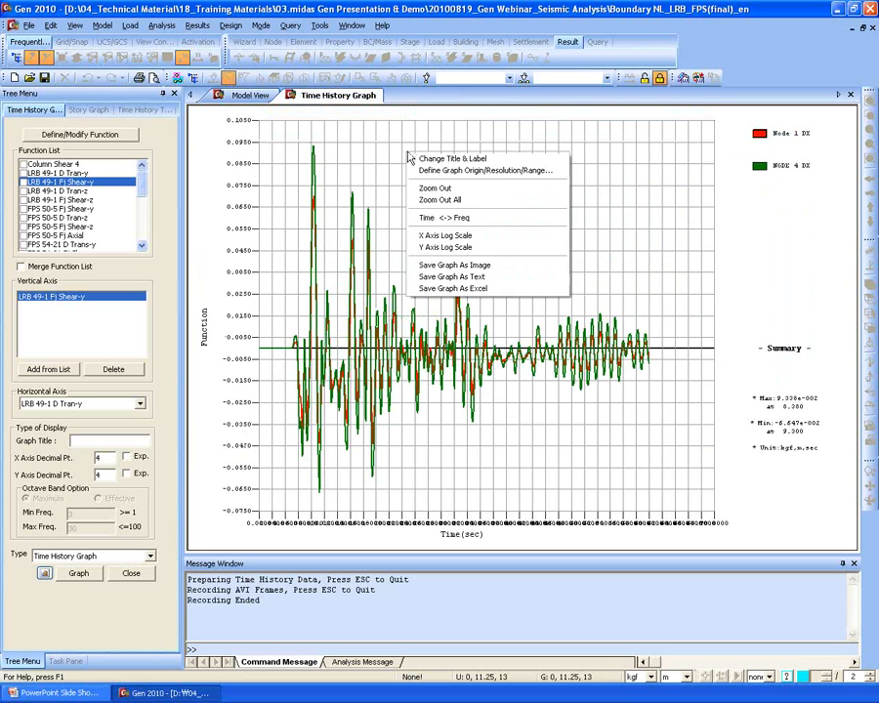
{"action": "left_click", "coordinate": [494, 223]}
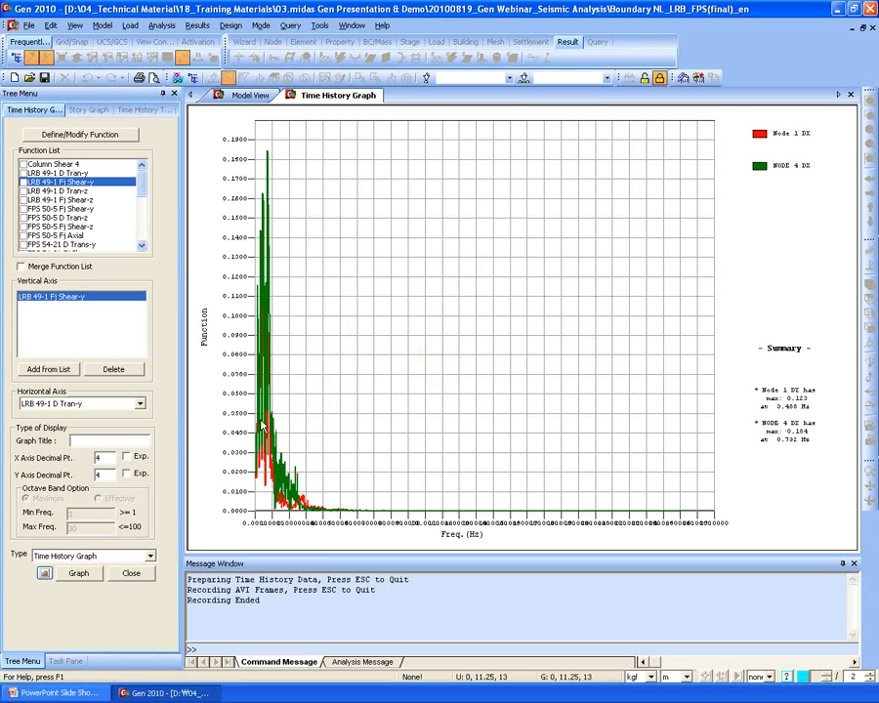
{"action": "right_click", "coordinate": [404, 155]}
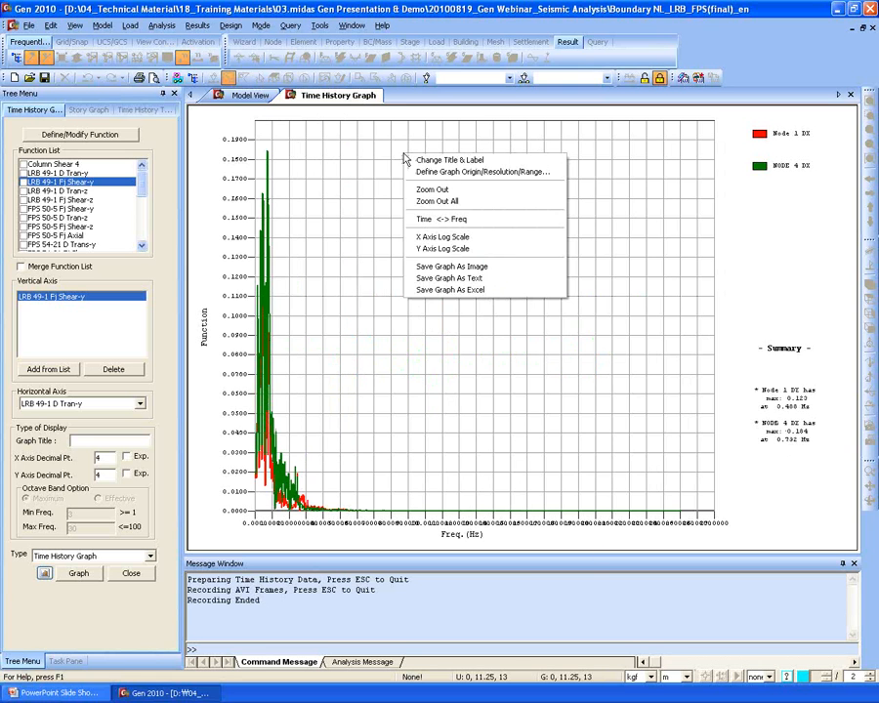
{"action": "left_click", "coordinate": [437, 221]}
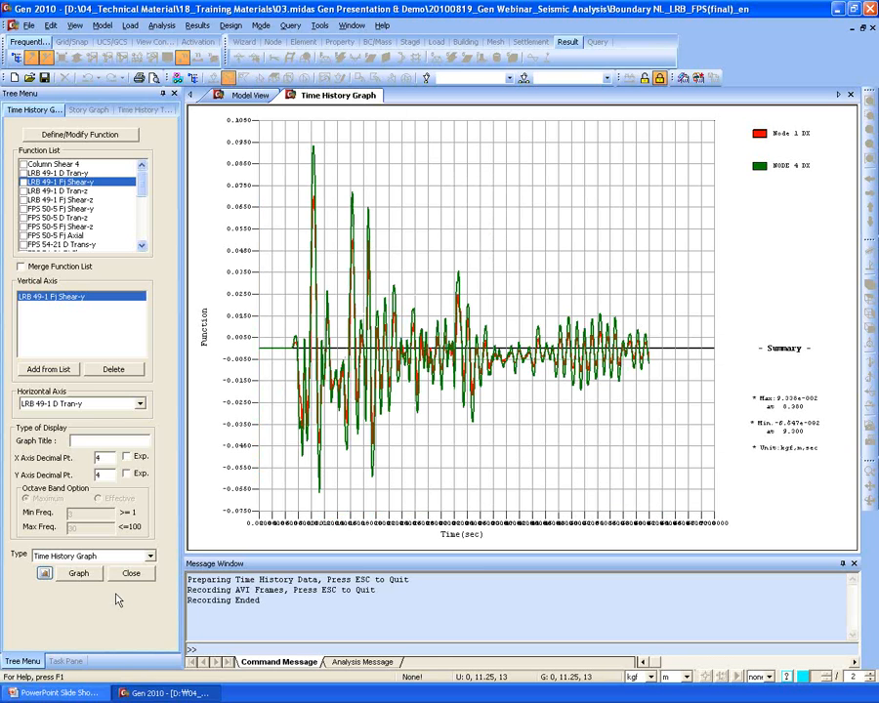
{"action": "left_click", "coordinate": [60, 691]}
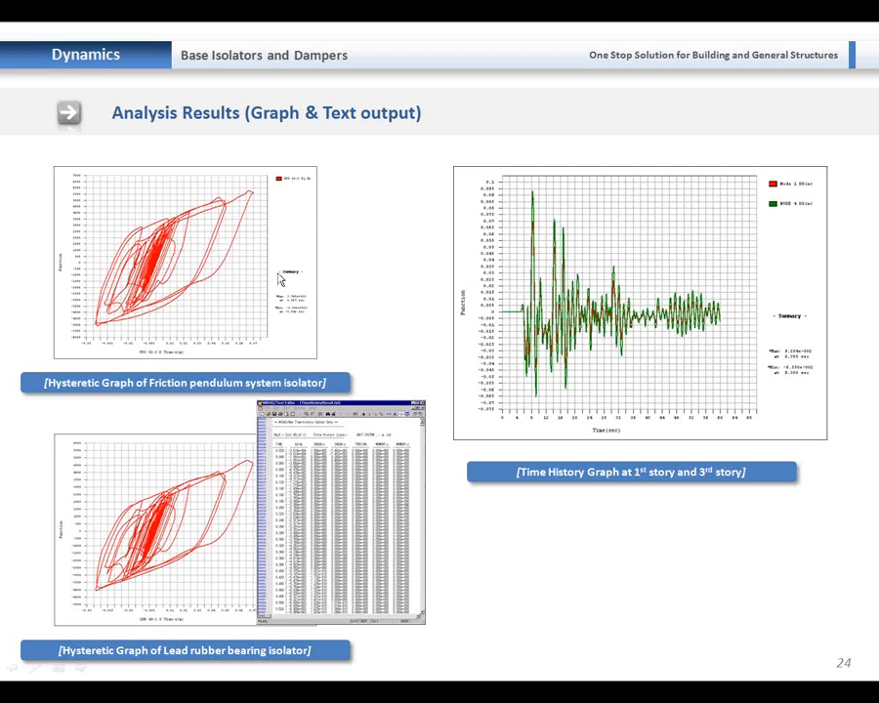
- Advance from slide 24 through the time history graphs to slide 26, Mass & Damping Ratio
{"action": "left_click", "coordinate": [395, 271]}
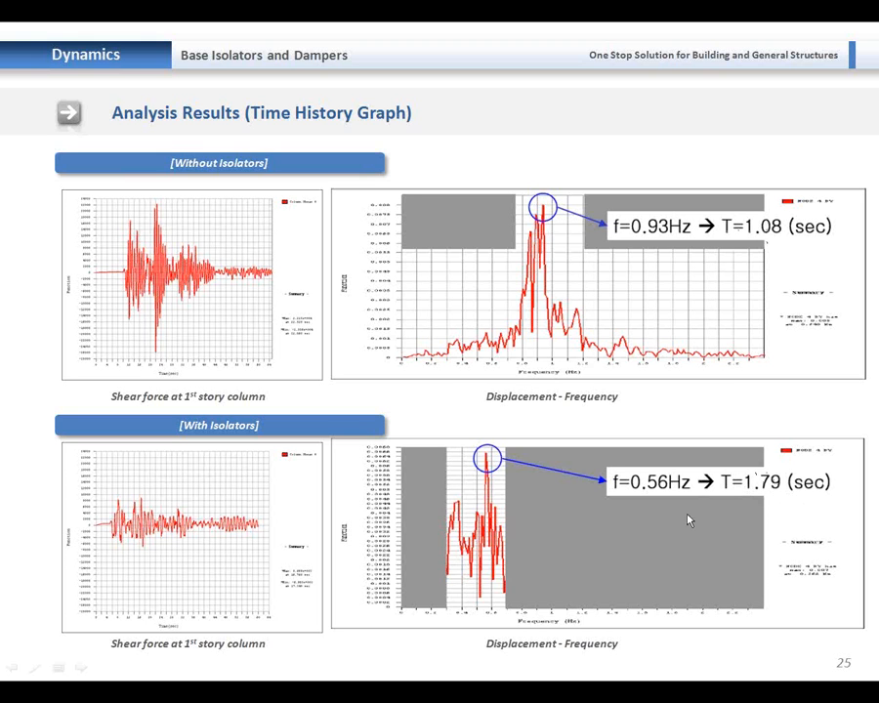
{"action": "left_click", "coordinate": [576, 516]}
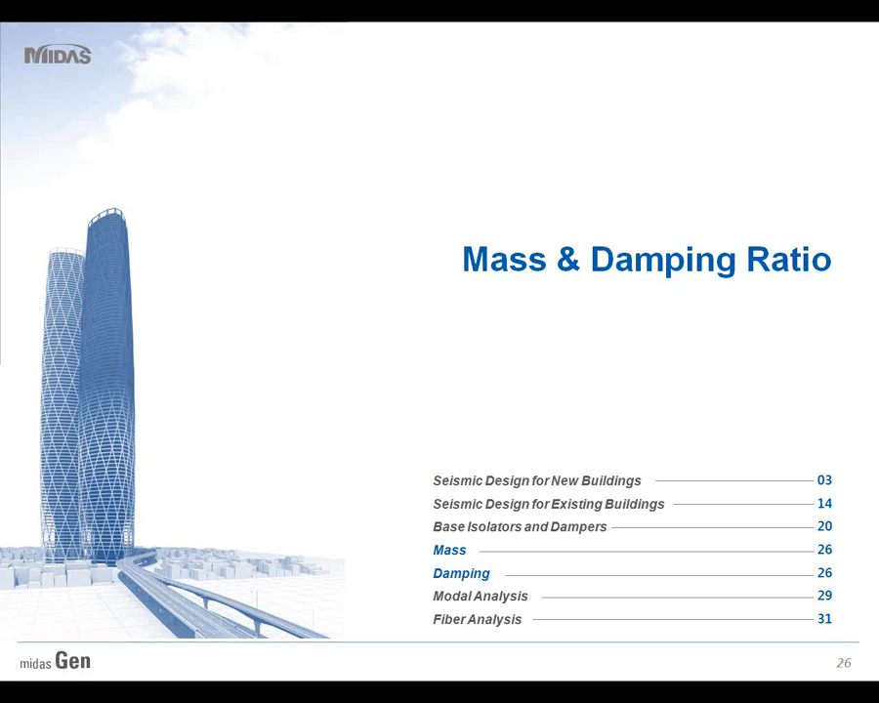
- Advance to slide 27 on mass matrices, then to slide 28, Damping
{"action": "left_click", "coordinate": [291, 379]}
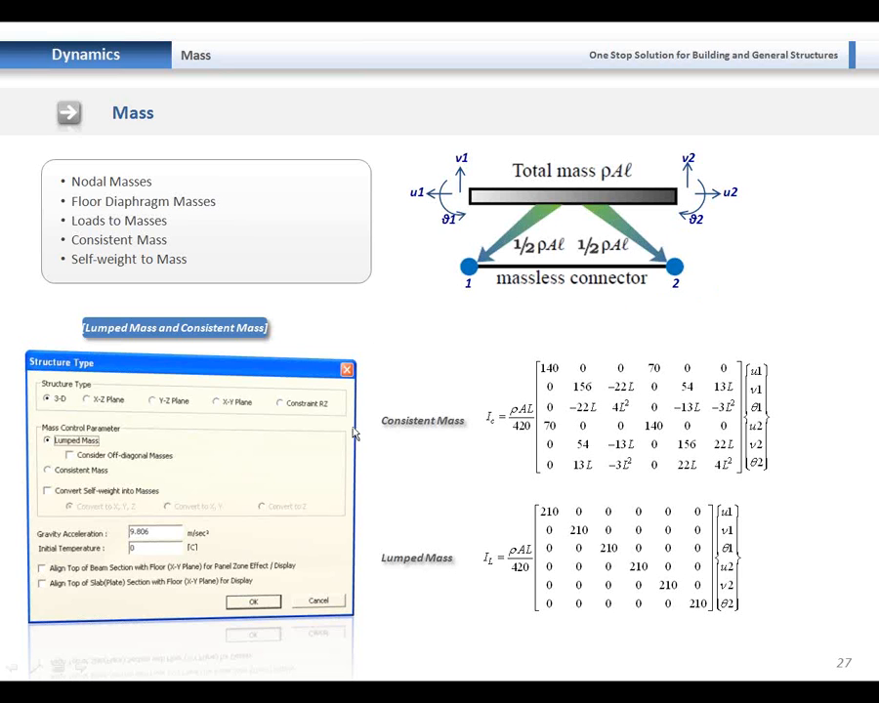
{"action": "left_click", "coordinate": [468, 363]}
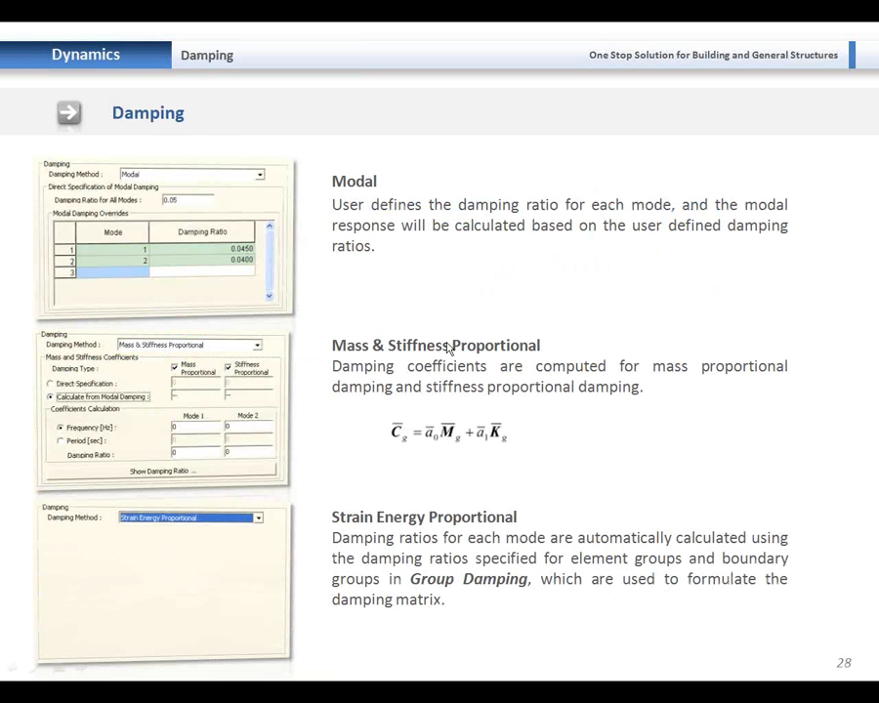
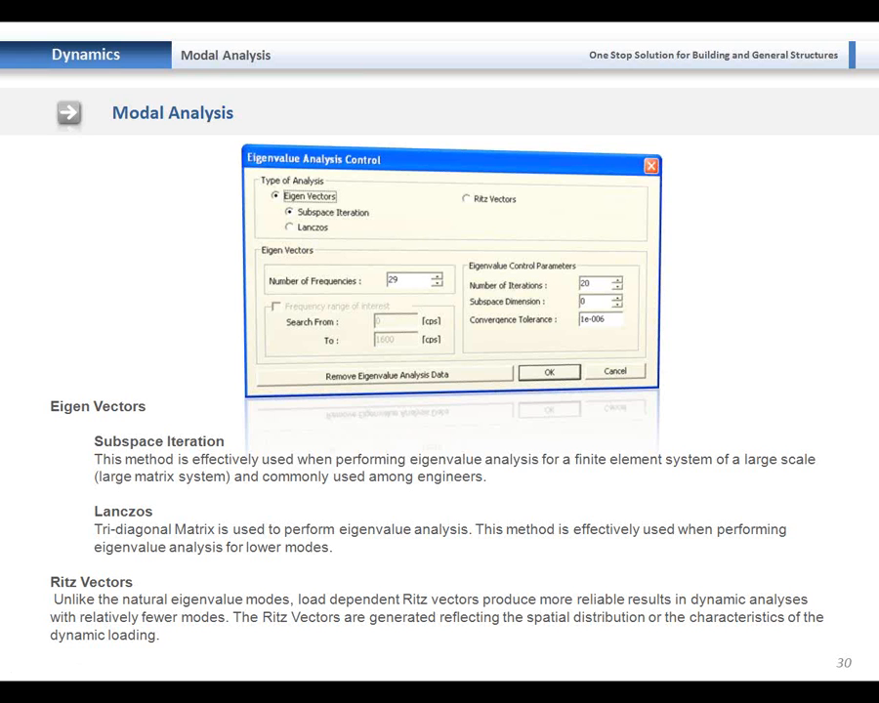
- Advance through Fiber Analysis slides 31–32 and the Thank You slide to the end-of-show screen
{"action": "left_click", "coordinate": [458, 412]}
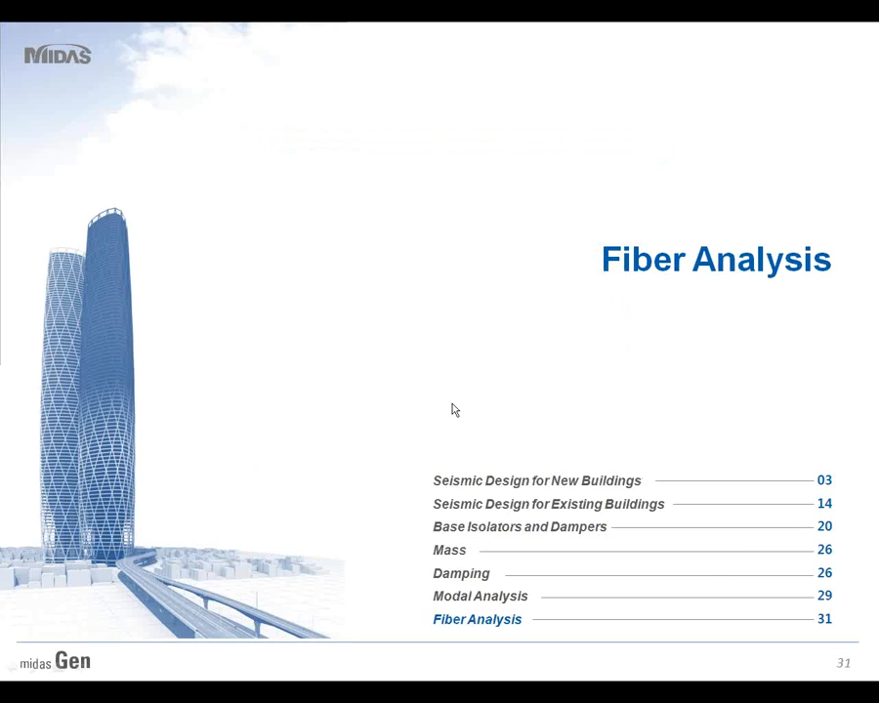
{"action": "left_click", "coordinate": [453, 409]}
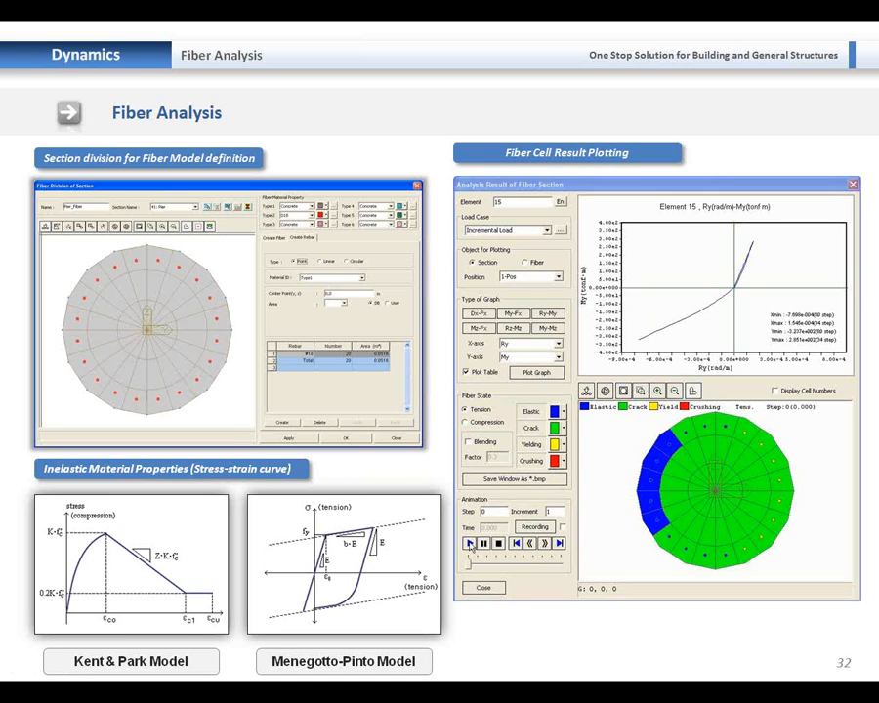
{"action": "left_click", "coordinate": [673, 442]}
{"action": "left_click", "coordinate": [398, 438]}
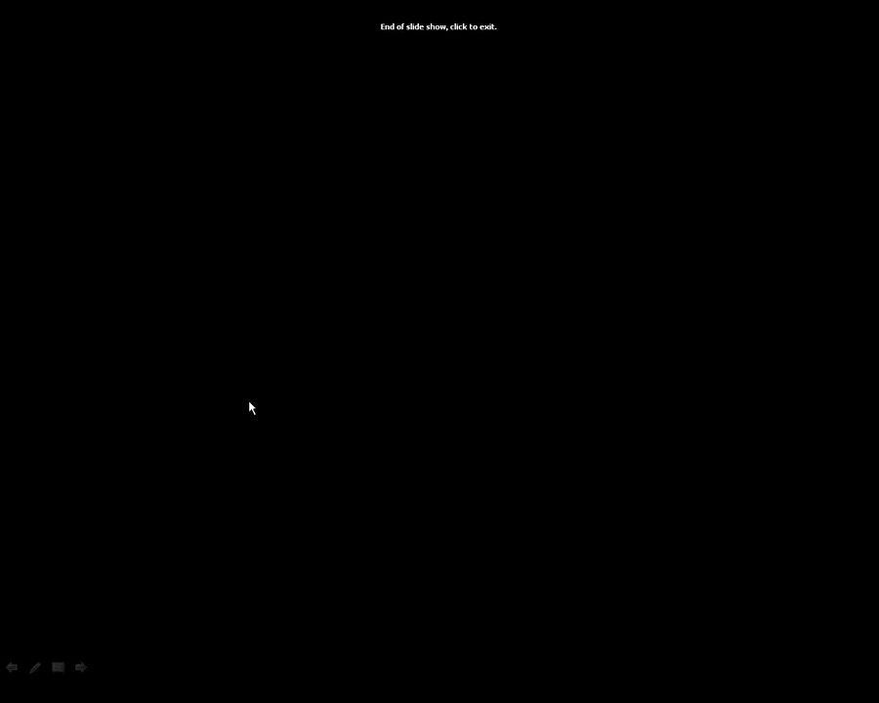
{"action": "left_click", "coordinate": [251, 402]}
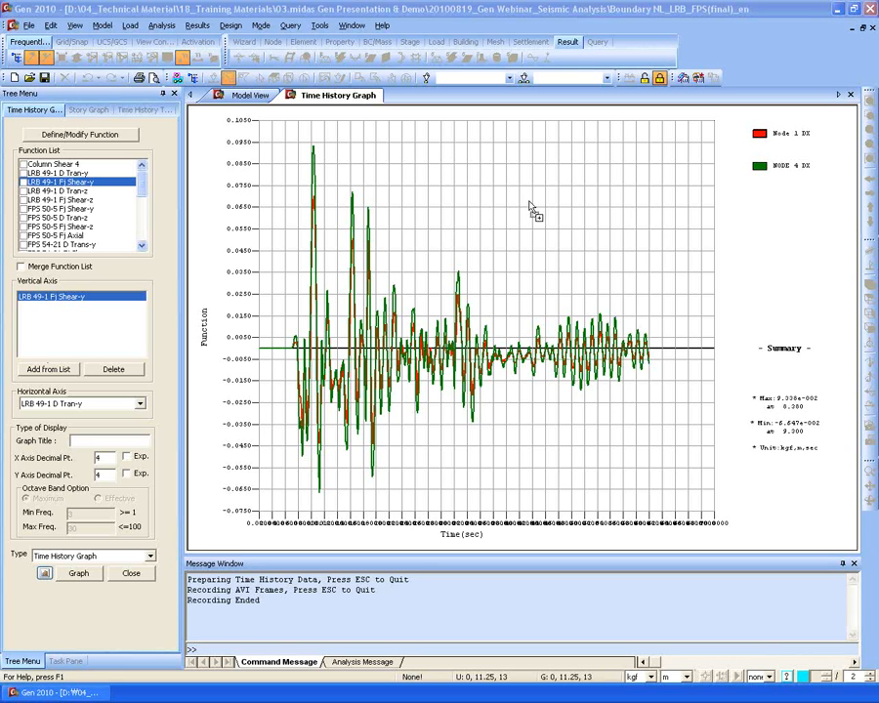
- Close the Time History Graph comparing Node 1 DX and Node 4 DX
{"action": "left_click_drag", "start_coordinate": [447, 231], "coordinate": [445, 229]}
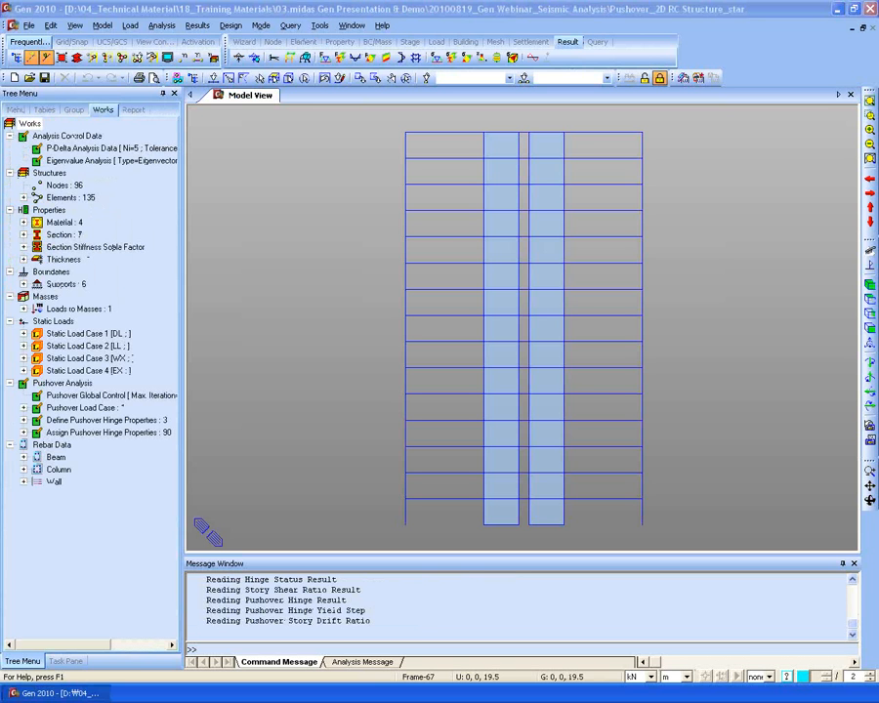
- Open the Wall pushover hinge properties from Define Pushover Hinge Properties in the Works tree
{"action": "left_click", "coordinate": [240, 588]}
{"action": "left_click", "coordinate": [159, 554]}
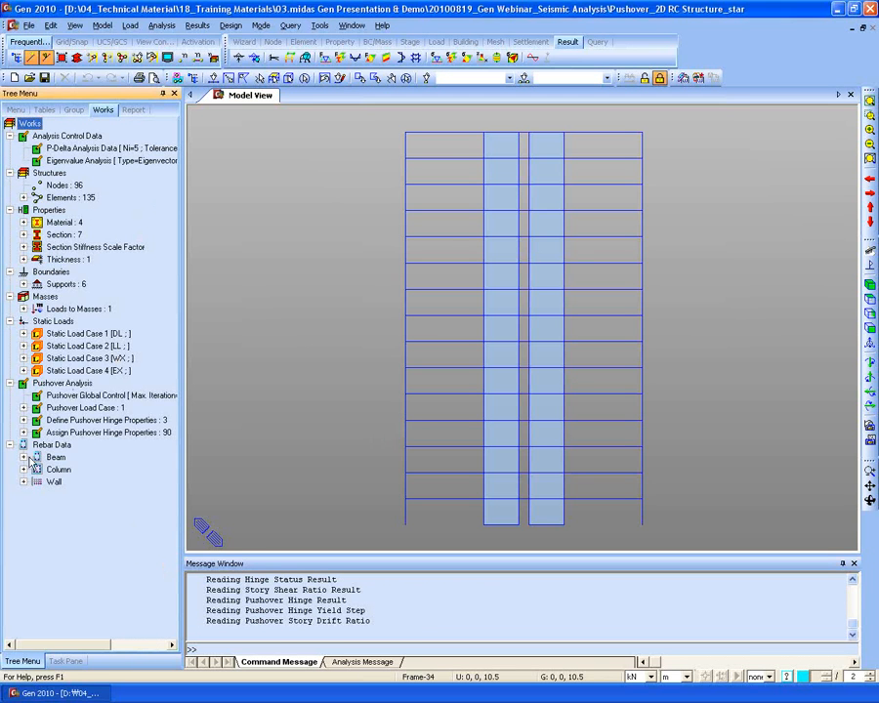
{"action": "left_click", "coordinate": [22, 420]}
{"action": "right_click", "coordinate": [77, 455]}
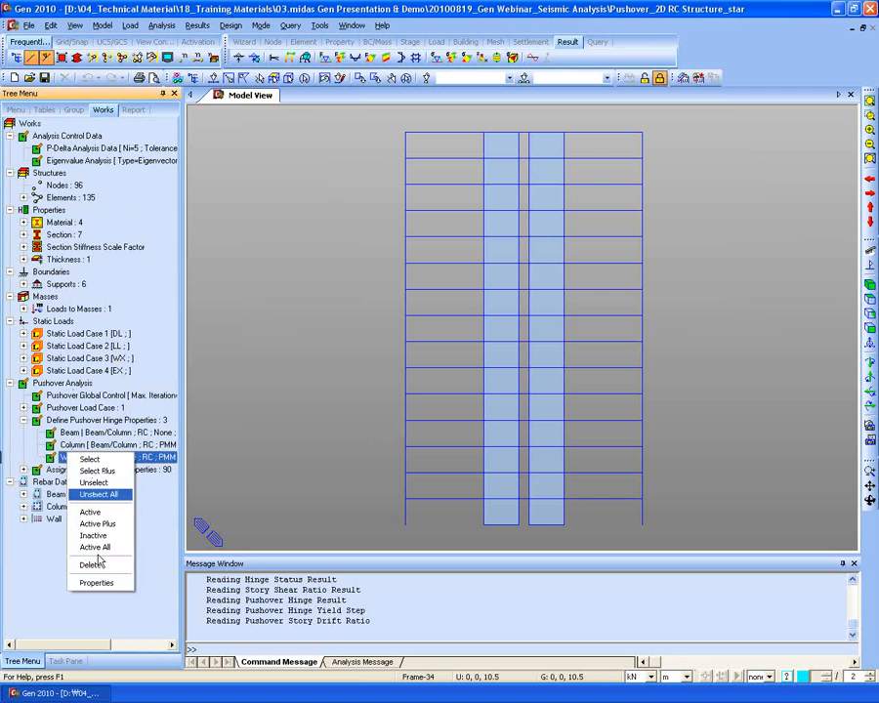
{"action": "left_click", "coordinate": [97, 583]}
- Confirm Fz hinge location Center and My at I&J-end, then cancel without changes
{"action": "left_click_drag", "start_coordinate": [388, 163], "coordinate": [368, 120]}
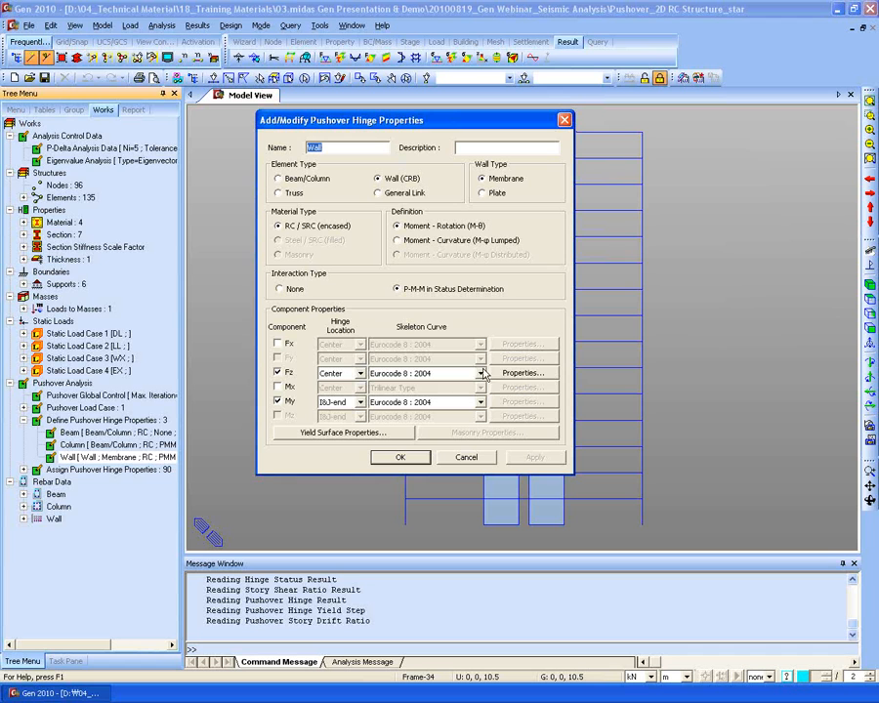
{"action": "left_click", "coordinate": [360, 373]}
{"action": "left_click", "coordinate": [358, 375]}
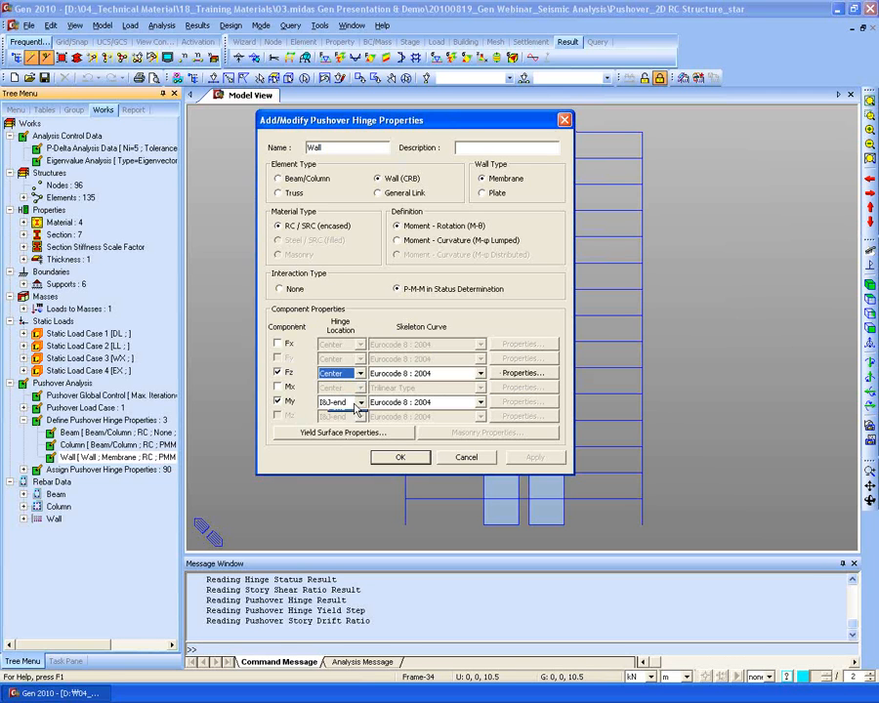
{"action": "left_click", "coordinate": [359, 403]}
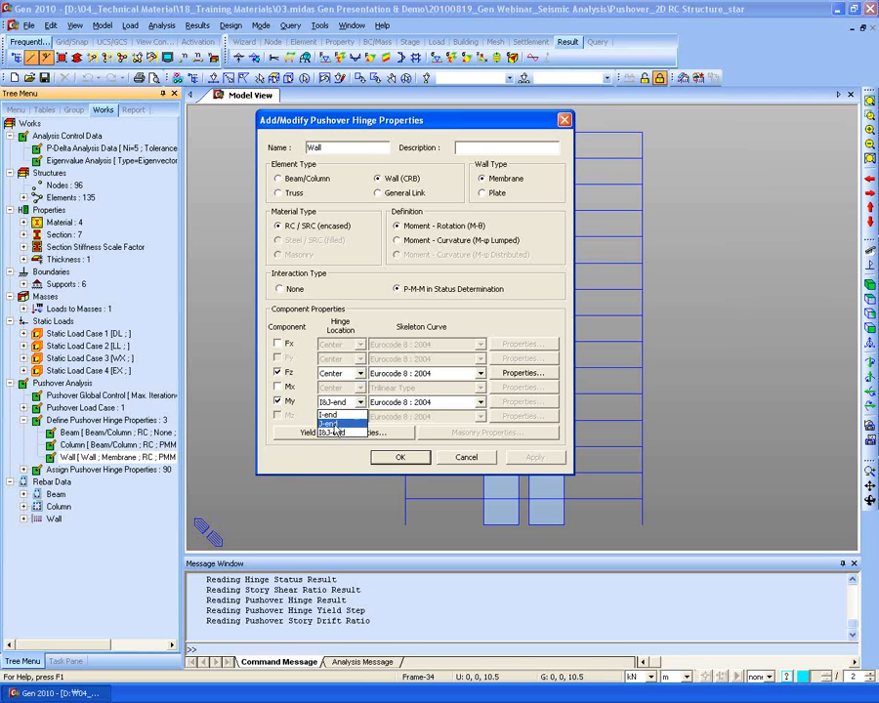
{"action": "left_click", "coordinate": [332, 433]}
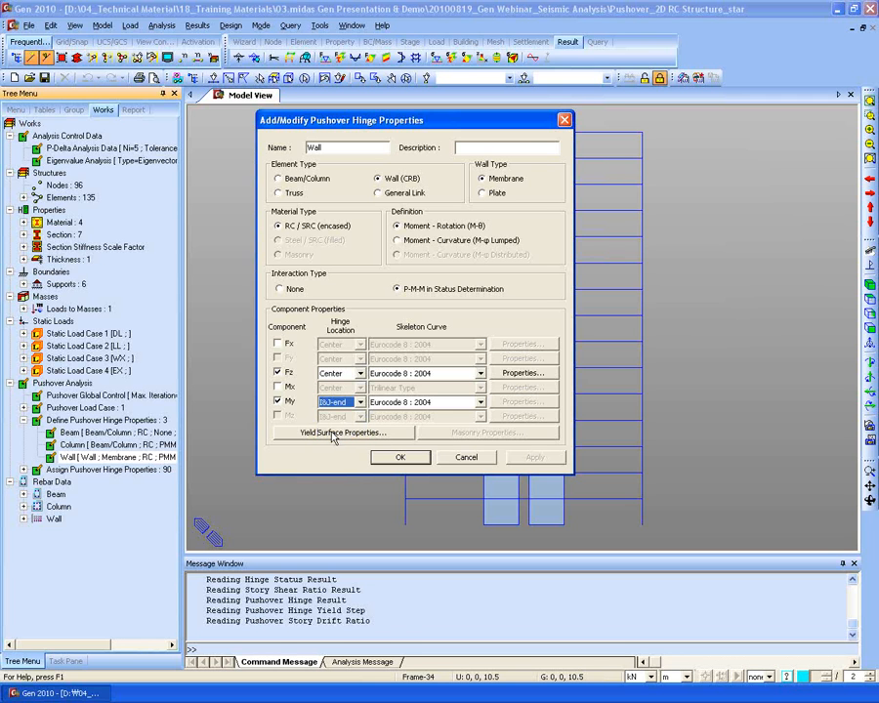
{"action": "left_click", "coordinate": [465, 457]}
{"action": "right_click", "coordinate": [280, 129]}
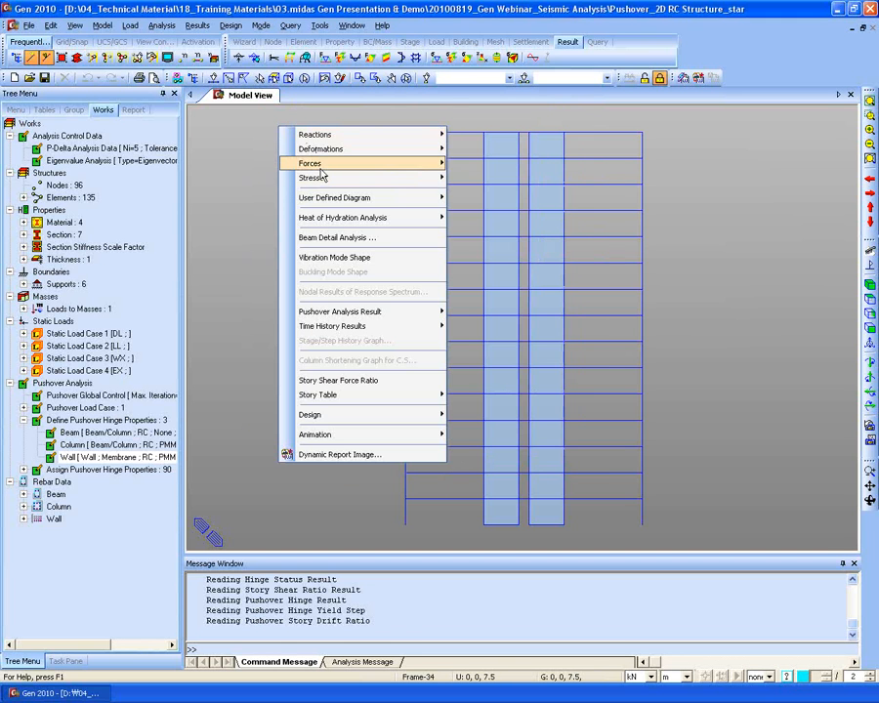
- Show EC8:2004 yielding hinge status for Ry at pushover step 29, zoomed onto the wall pier bases
{"action": "mouse_move", "coordinate": [322, 179]}
{"action": "mouse_move", "coordinate": [435, 313]}
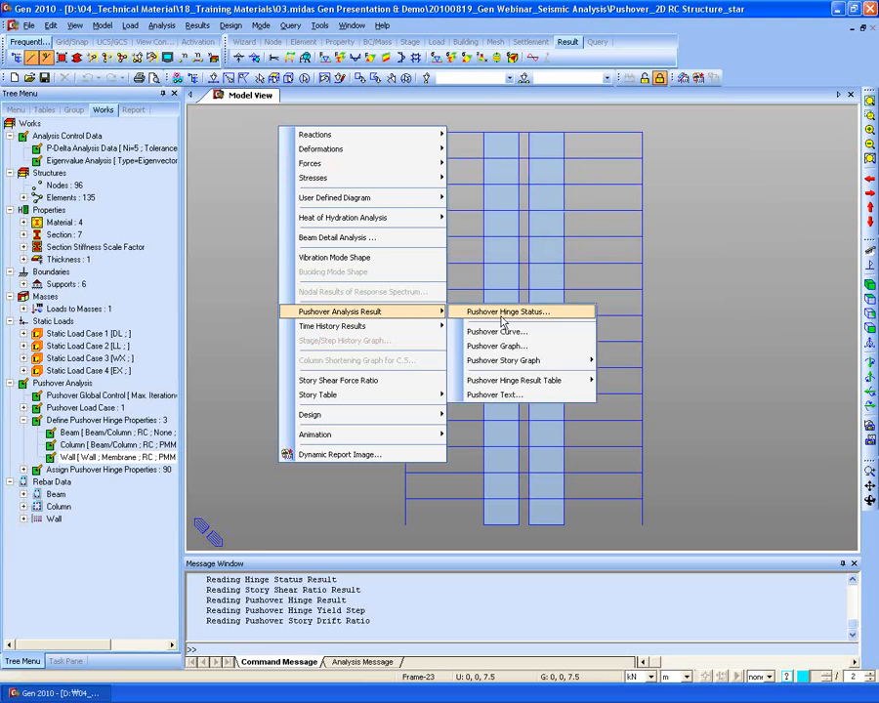
{"action": "left_click", "coordinate": [521, 314]}
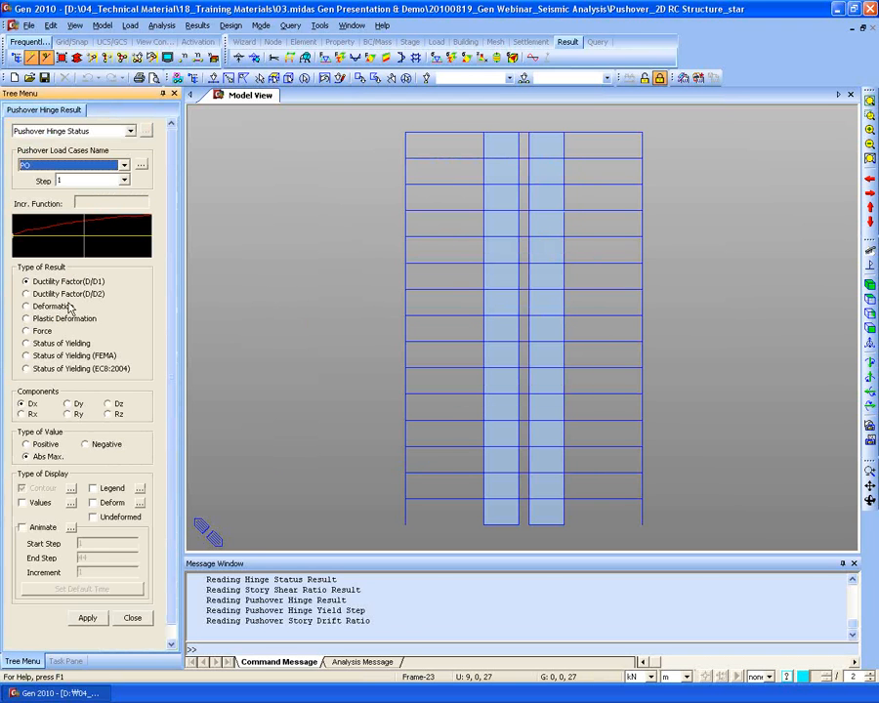
{"action": "left_click", "coordinate": [78, 371]}
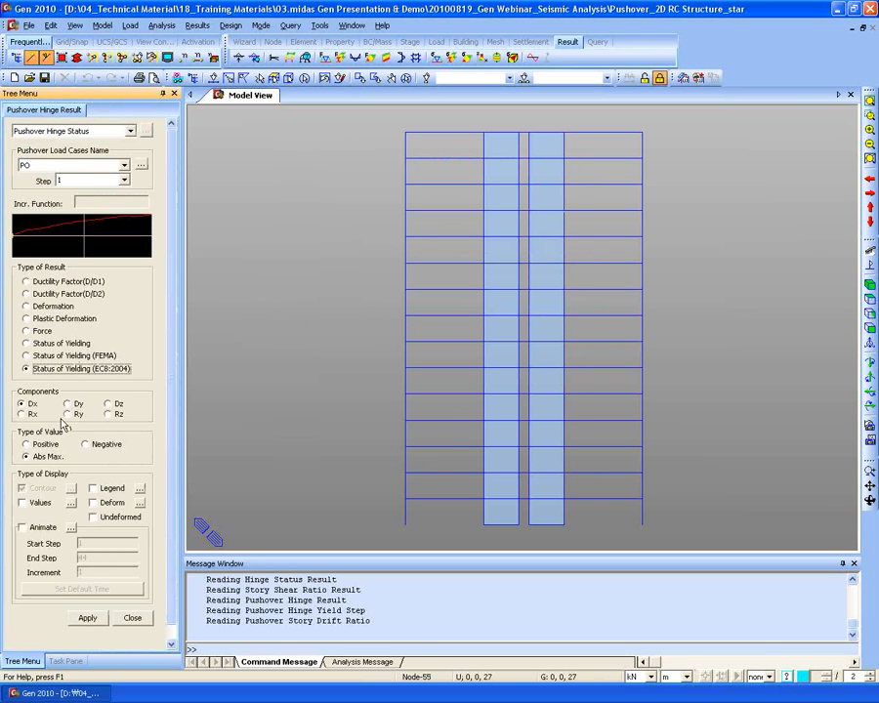
{"action": "left_click", "coordinate": [67, 415]}
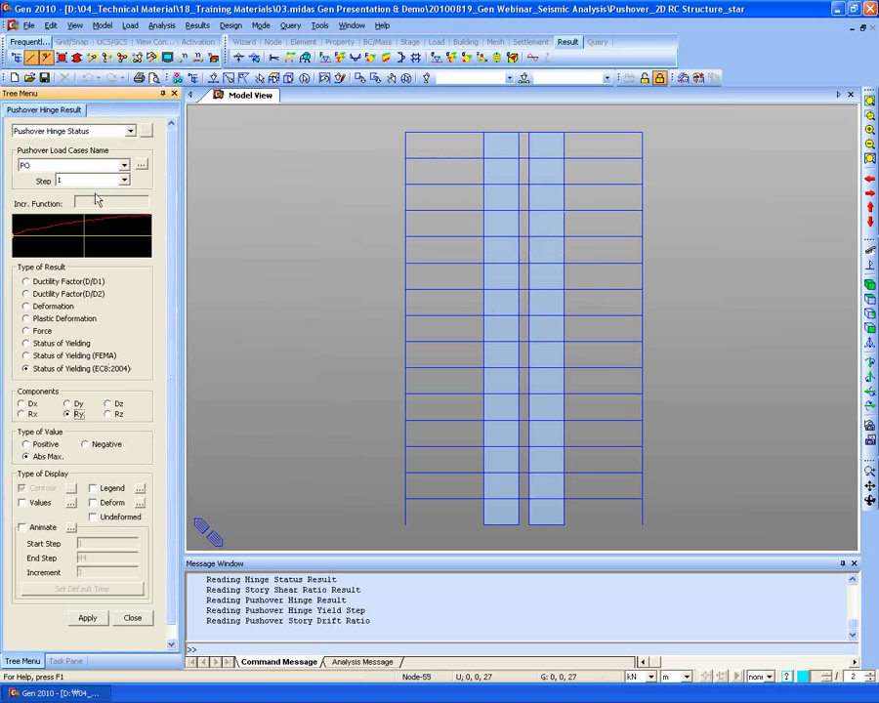
{"action": "left_click", "coordinate": [49, 235]}
{"action": "left_click", "coordinate": [83, 234]}
{"action": "left_click", "coordinate": [102, 235]}
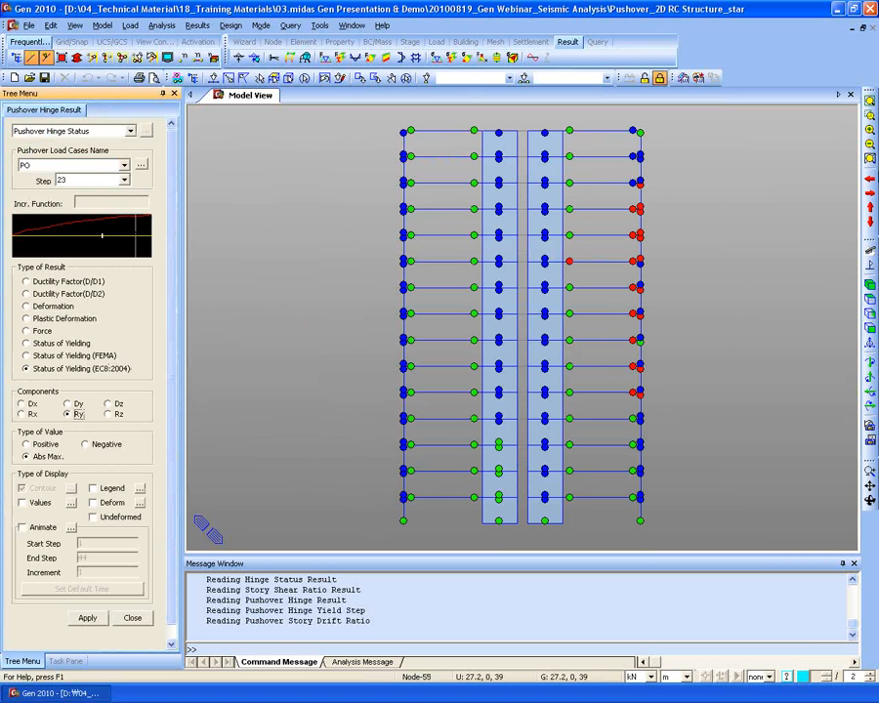
{"action": "left_click", "coordinate": [868, 114]}
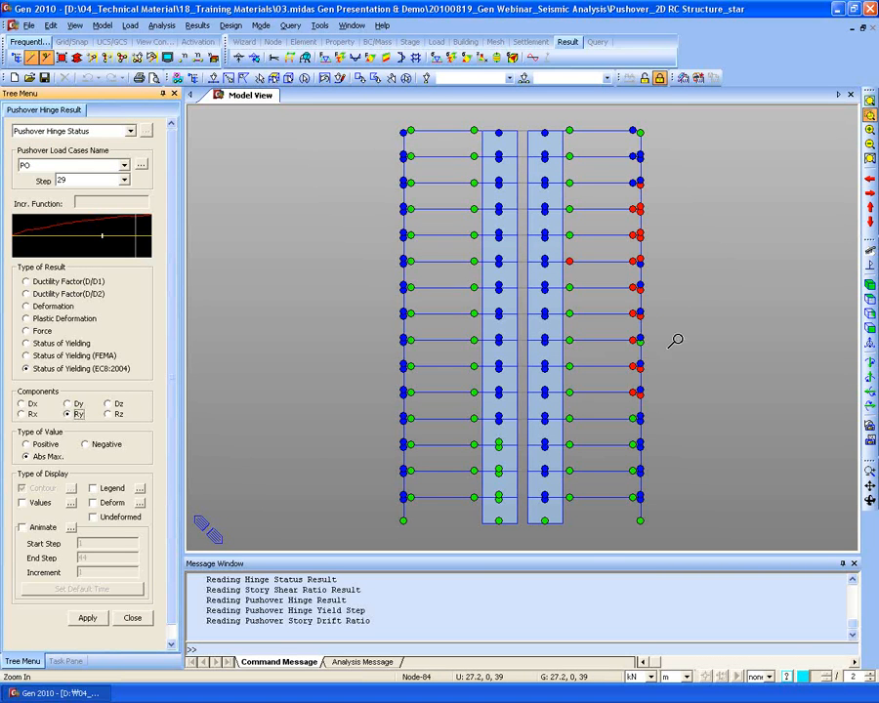
{"action": "left_click_drag", "start_coordinate": [459, 466], "coordinate": [603, 544]}
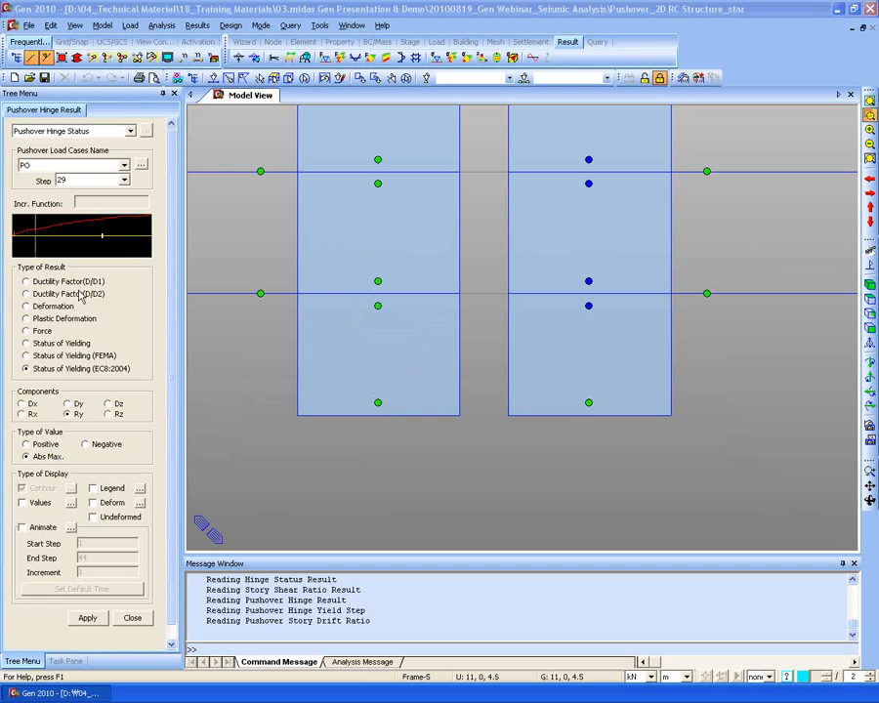
- Switch the hinge yield status to Dz and redraw it with the colour legend turned on
{"action": "left_click", "coordinate": [108, 403]}
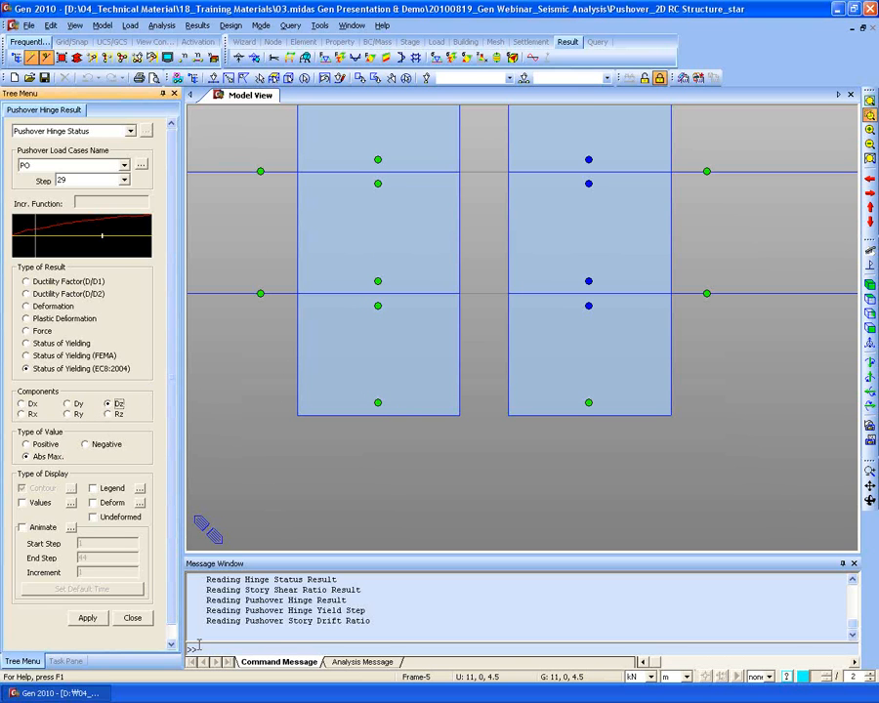
{"action": "left_click", "coordinate": [85, 620]}
{"action": "middle_click_drag", "start_coordinate": [435, 345], "coordinate": [615, 367]}
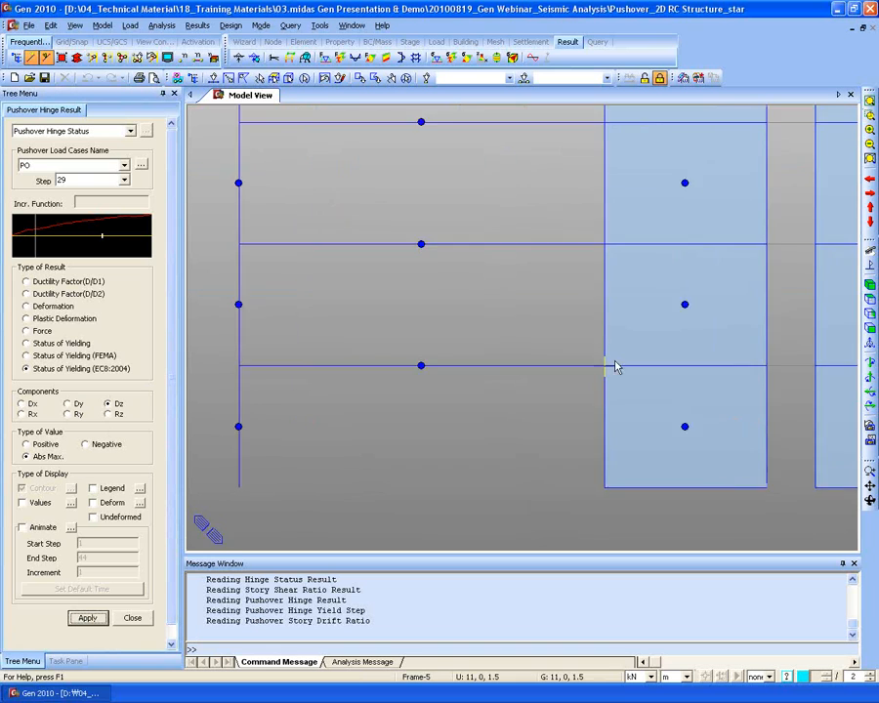
{"action": "scroll", "coordinate": [469, 441], "scroll_direction": "down", "scroll_amount": 3}
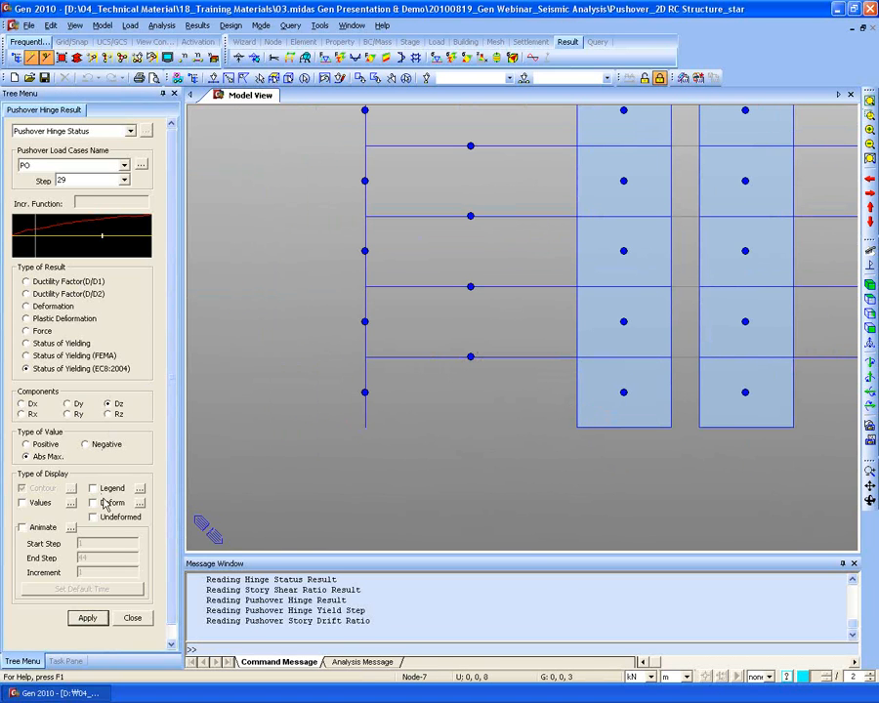
{"action": "left_click", "coordinate": [91, 488]}
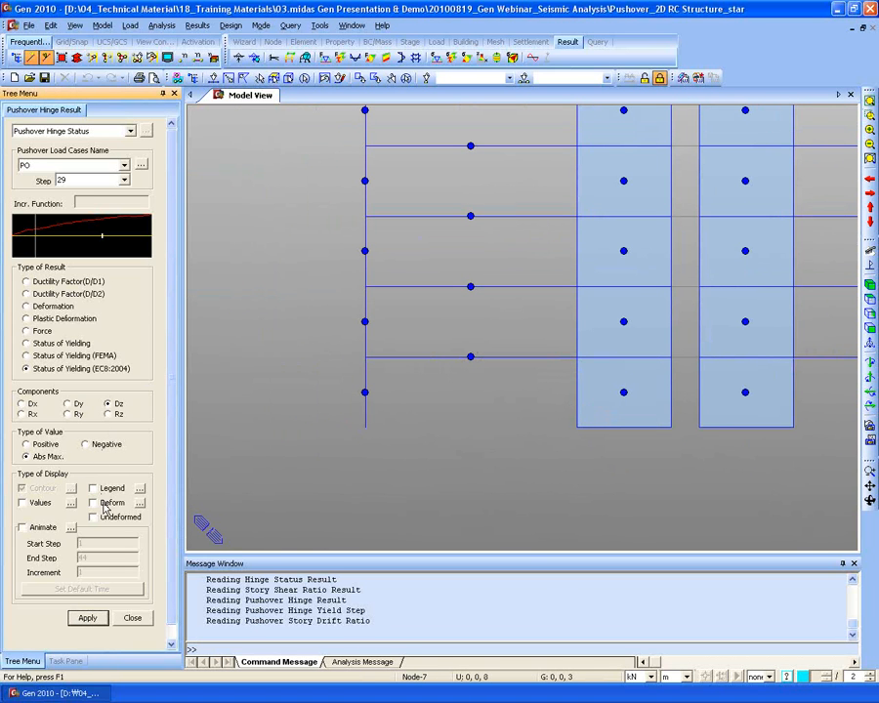
{"action": "left_click", "coordinate": [87, 618]}
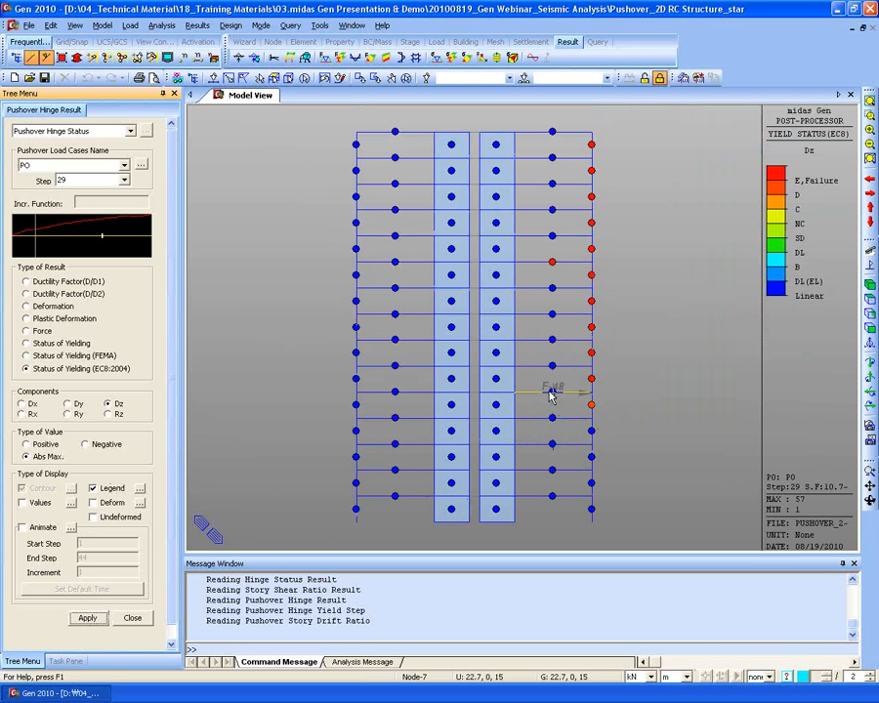
{"action": "mouse_move", "coordinate": [554, 394]}
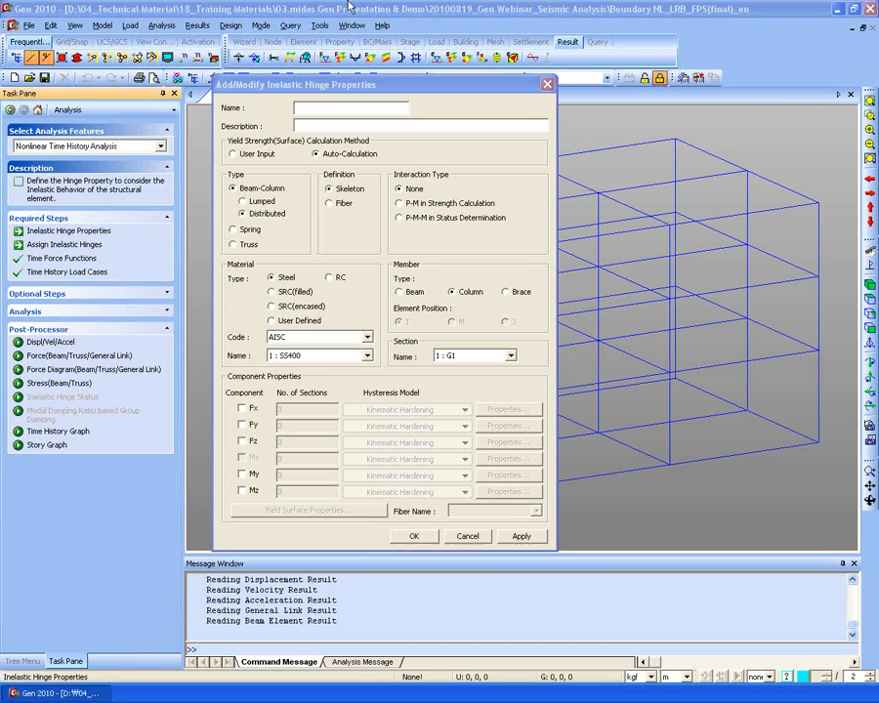
- Start a new inelastic hinge, trying RC, SRC(filled), SRC(encased) and User Defined material types
{"action": "left_click_drag", "start_coordinate": [271, 86], "coordinate": [310, 136]}
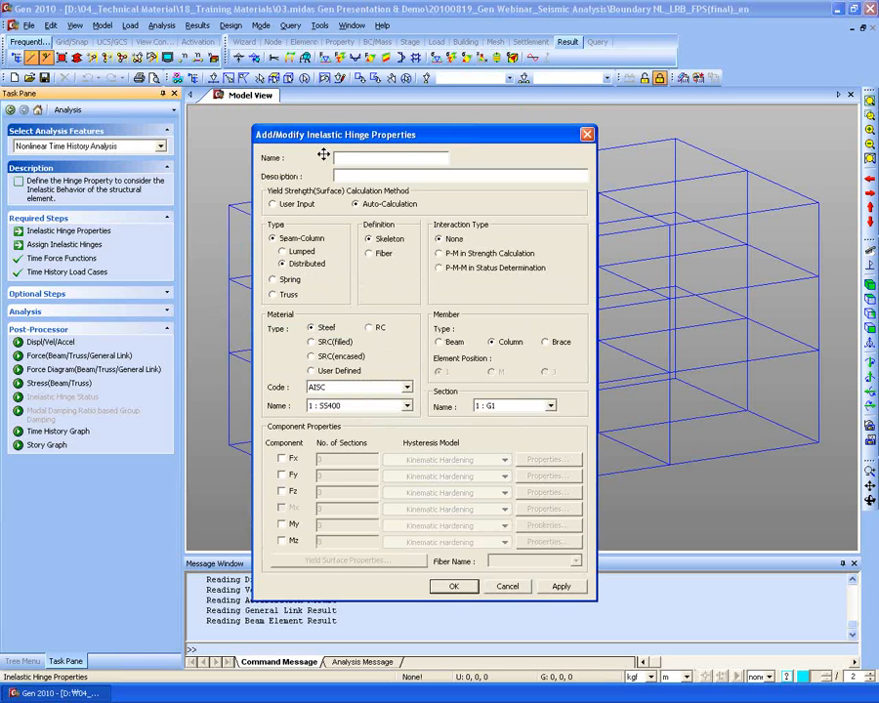
{"action": "left_click", "coordinate": [587, 136]}
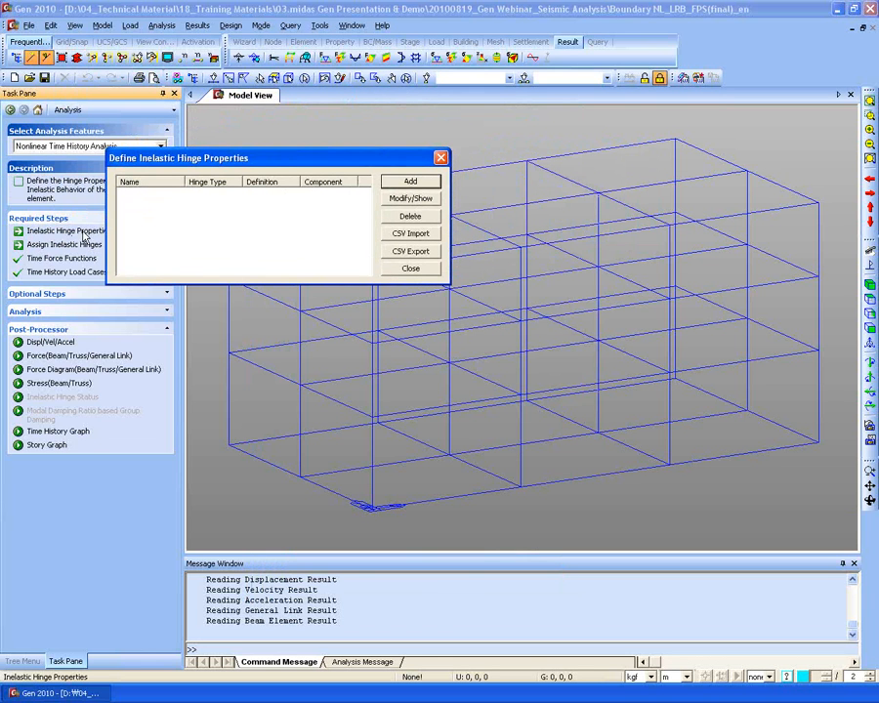
{"action": "left_click", "coordinate": [410, 181]}
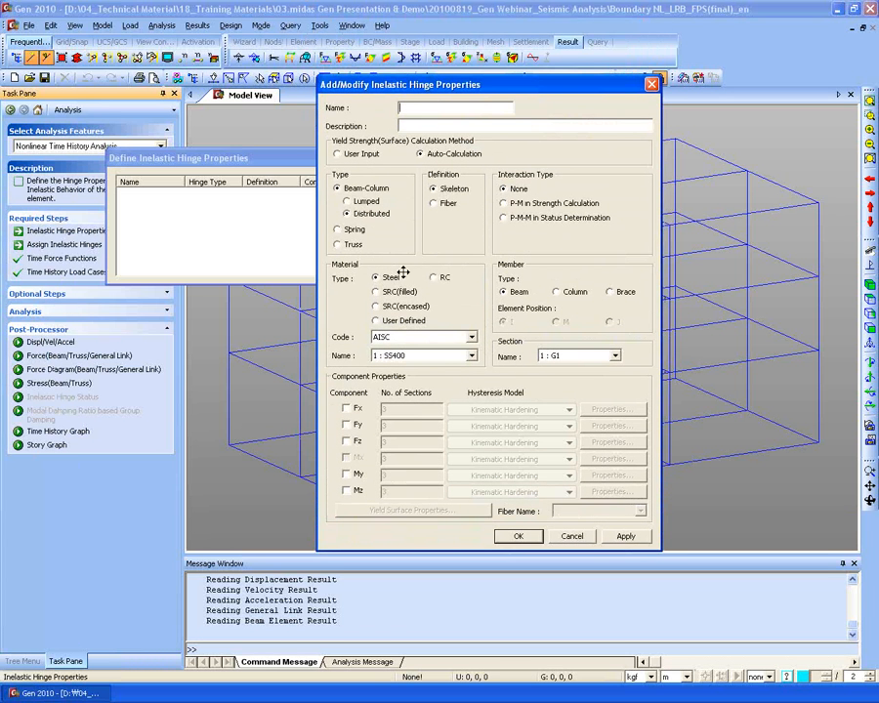
{"action": "left_click", "coordinate": [436, 278]}
{"action": "left_click", "coordinate": [393, 291]}
{"action": "left_click", "coordinate": [400, 311]}
{"action": "left_click", "coordinate": [399, 323]}
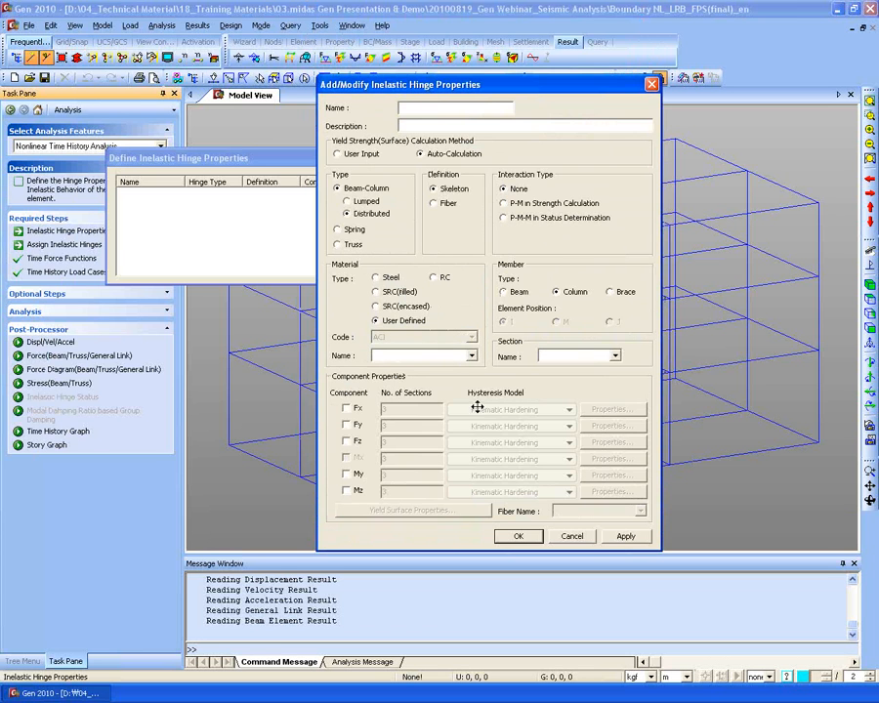
- Turn on My, return the material to User Defined, and check the empty material name list
{"action": "left_click", "coordinate": [349, 474]}
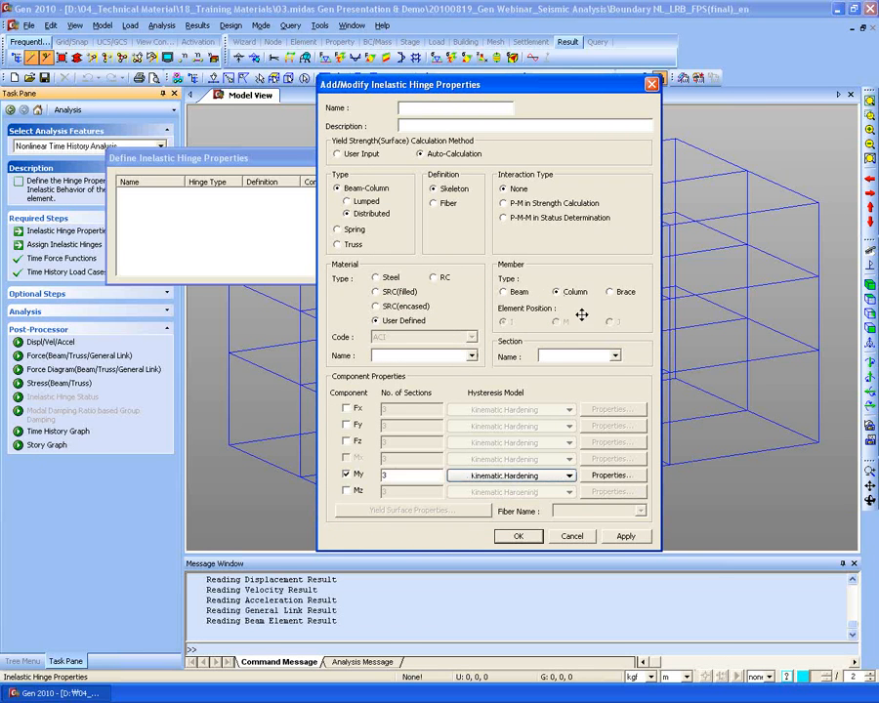
{"action": "left_click", "coordinate": [383, 277]}
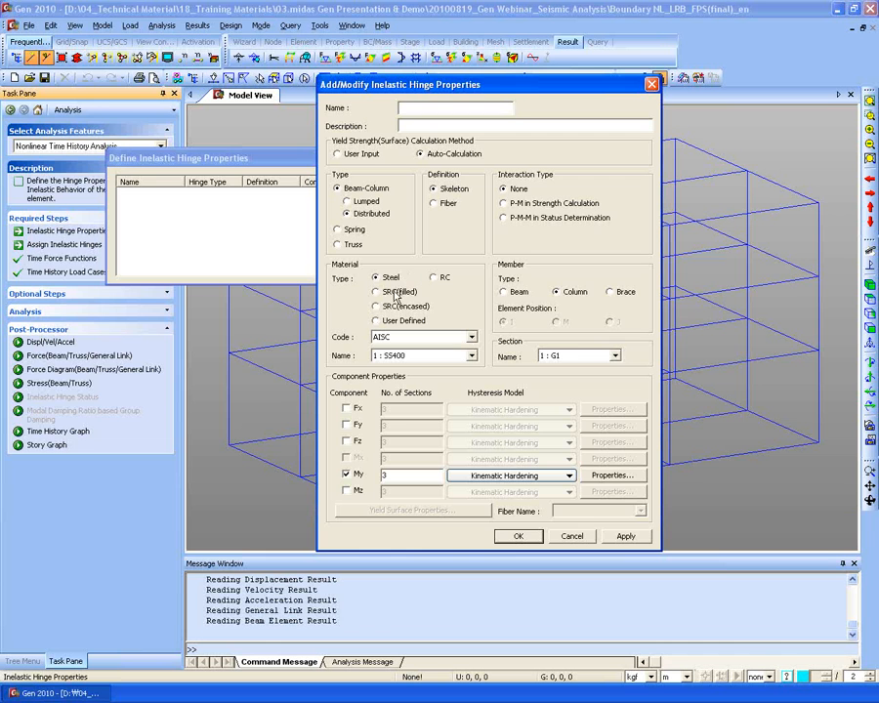
{"action": "left_click", "coordinate": [397, 297]}
{"action": "left_click", "coordinate": [402, 323]}
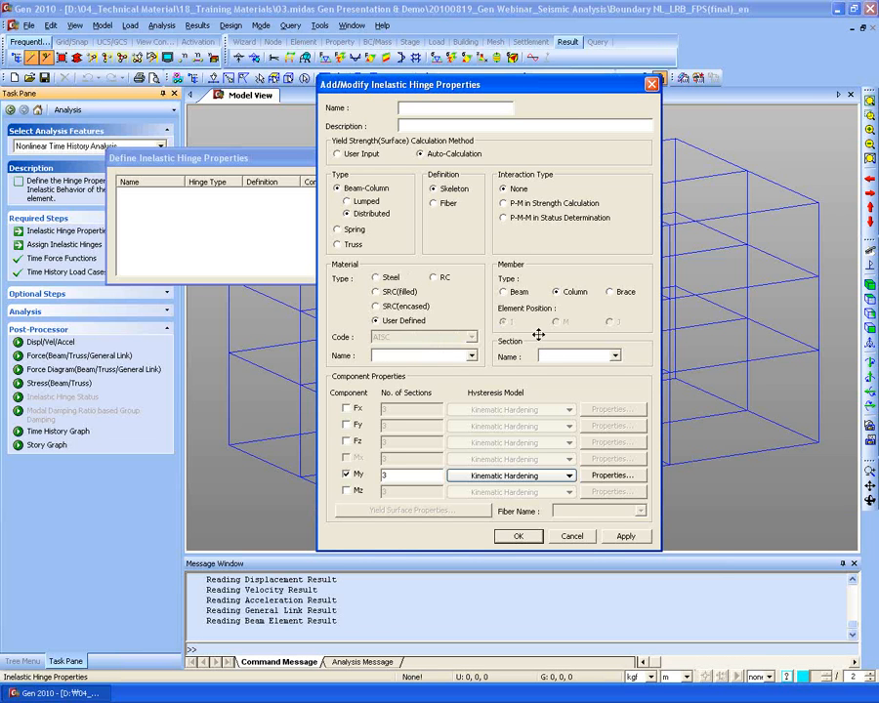
{"action": "left_click", "coordinate": [471, 355]}
{"action": "left_click", "coordinate": [471, 355]}
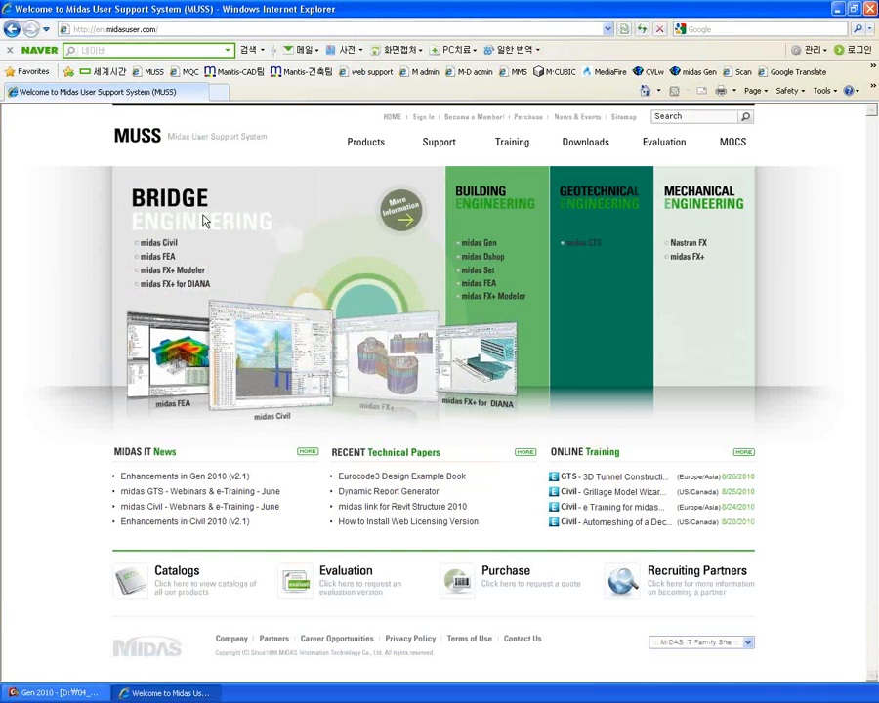
- Look over the Bridge and Building Engineering panels on the en.midasuser.com MUSS homepage
{"action": "mouse_move", "coordinate": [352, 270]}
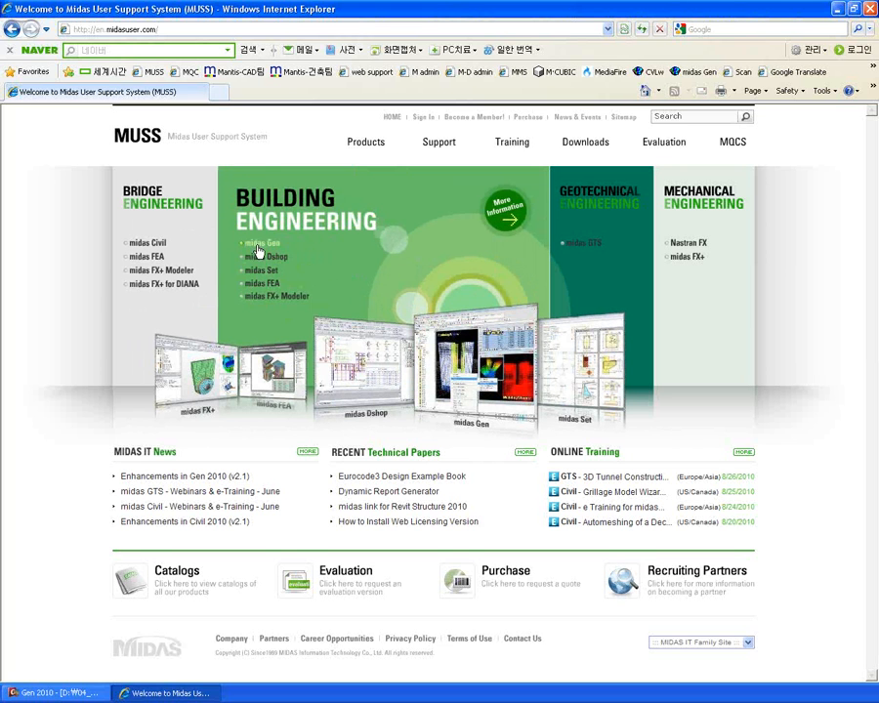
{"action": "mouse_move", "coordinate": [170, 246]}
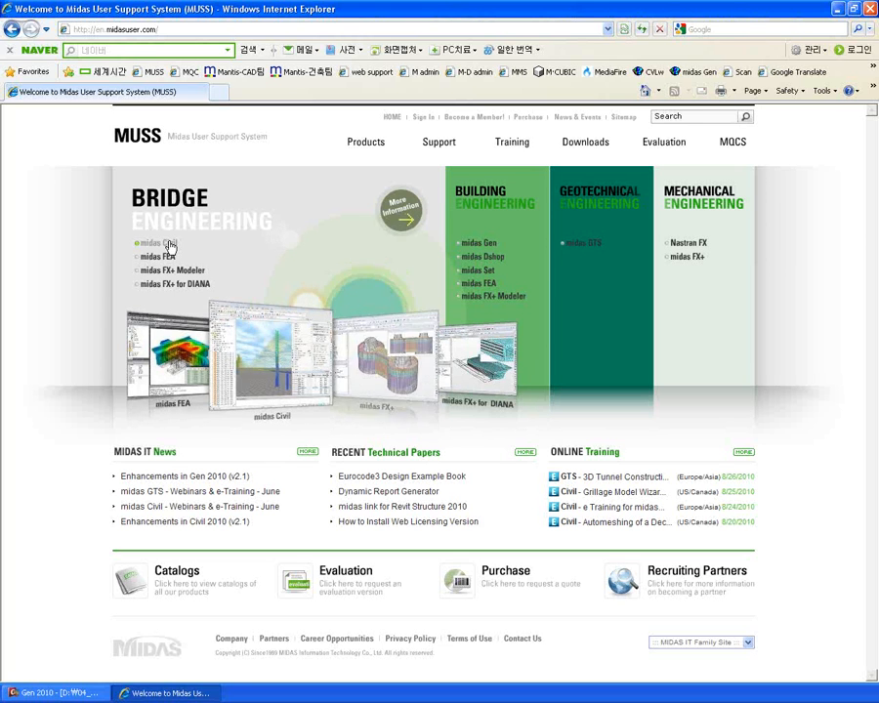
{"action": "mouse_move", "coordinate": [447, 265]}
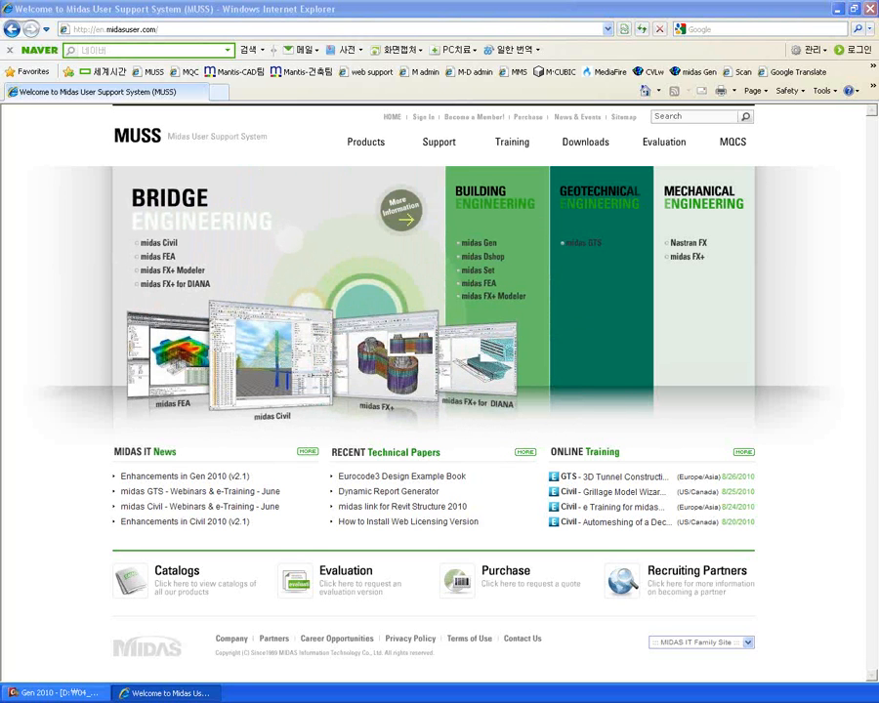
{"action": "left_click", "coordinate": [211, 6]}
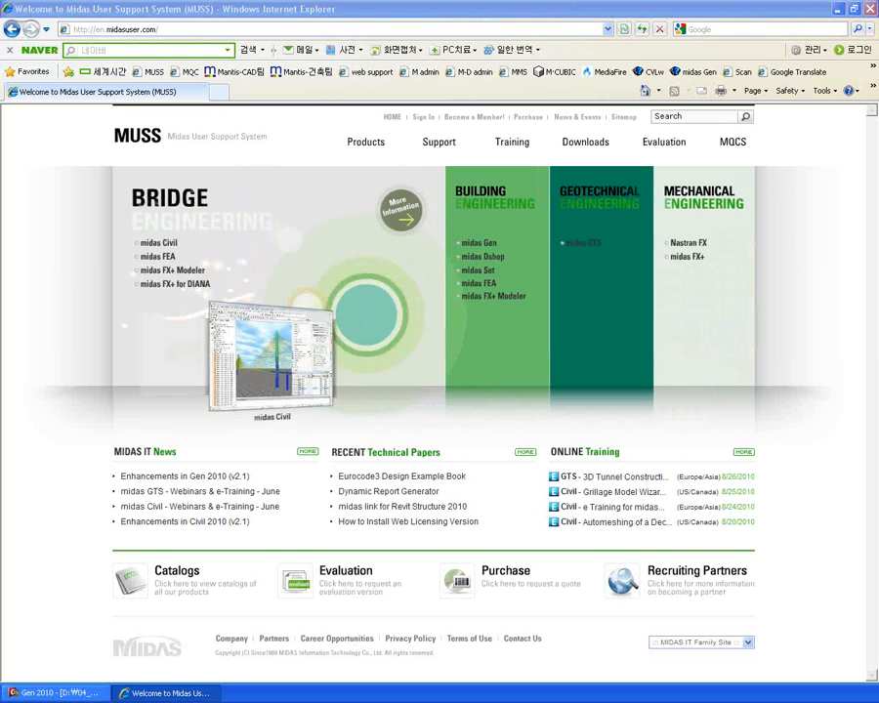
- Back in midas Gen, cancel the unfinished Add/Modify Inelastic Hinge Properties definition
{"action": "left_click", "coordinate": [65, 695]}
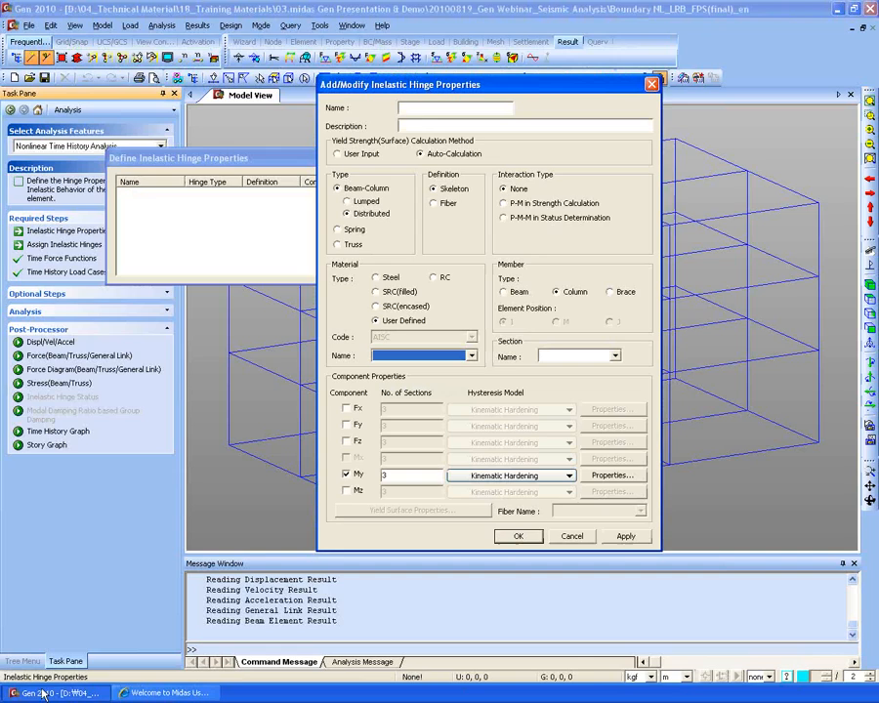
{"action": "left_click", "coordinate": [570, 538]}
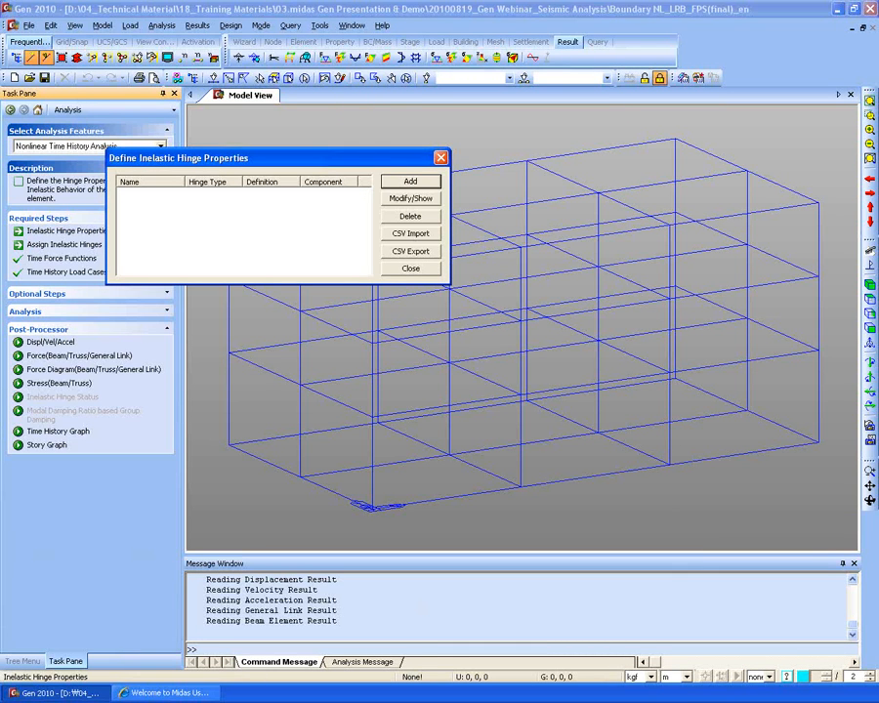
{"action": "left_click", "coordinate": [410, 182]}
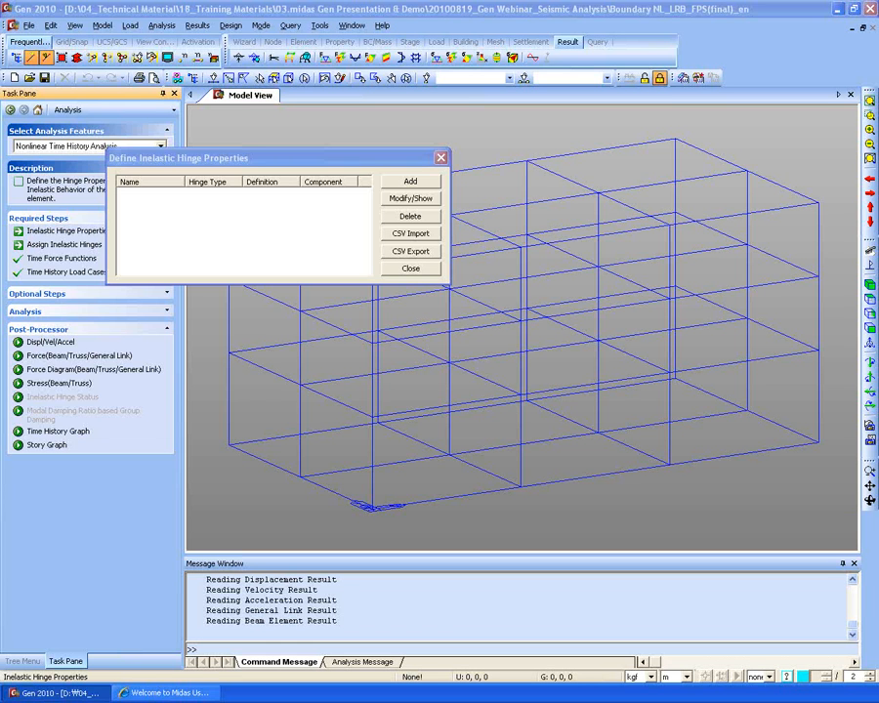
- Close the hinge properties list, browse the Works and Report trees, then return to Task Pane
{"action": "left_click", "coordinate": [441, 157]}
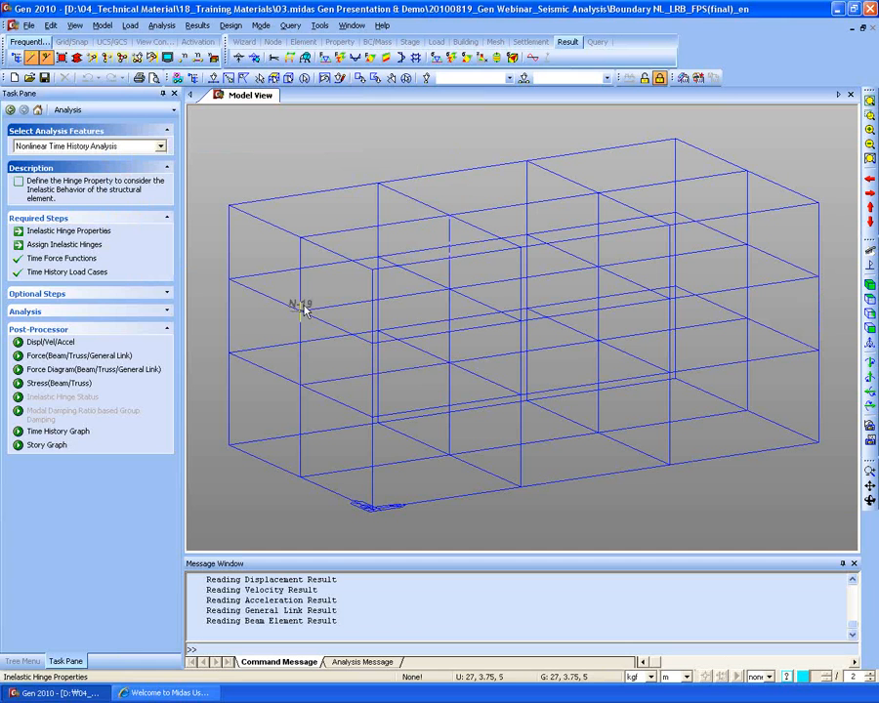
{"action": "mouse_move", "coordinate": [423, 345]}
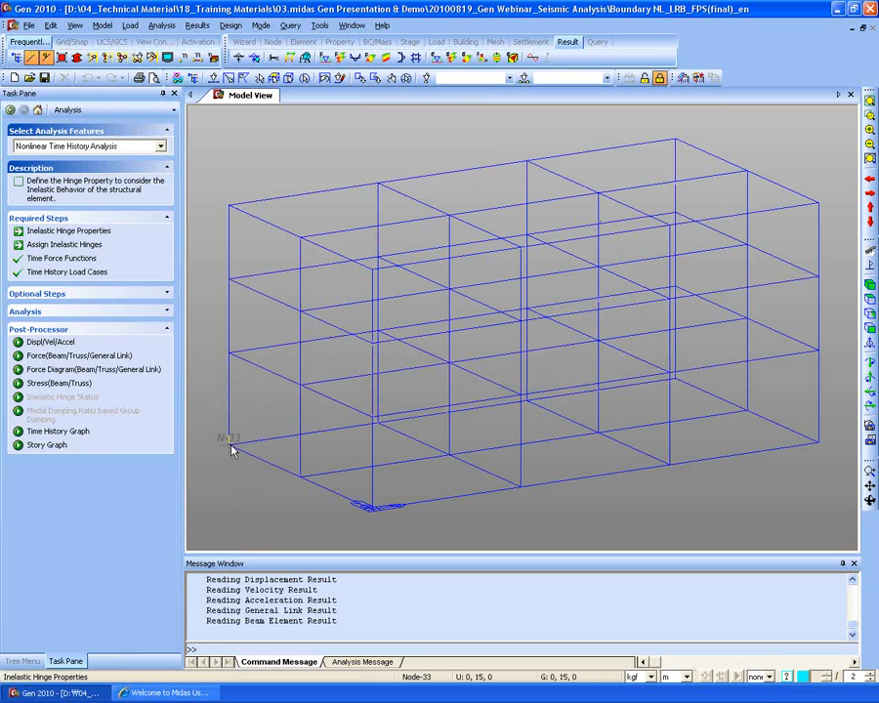
{"action": "mouse_move", "coordinate": [230, 450]}
{"action": "mouse_move", "coordinate": [243, 221]}
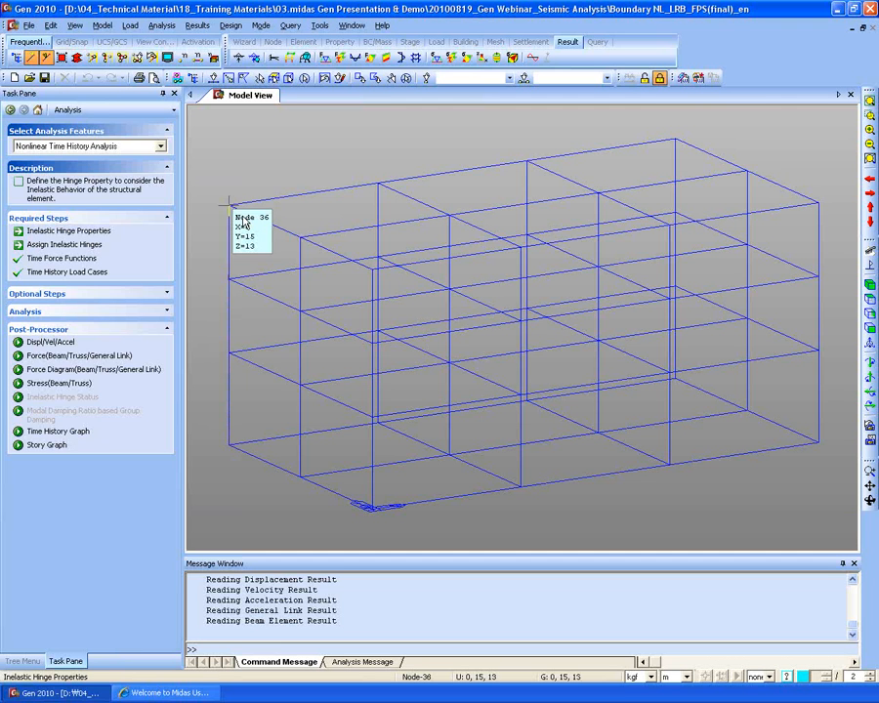
{"action": "left_click", "coordinate": [24, 662]}
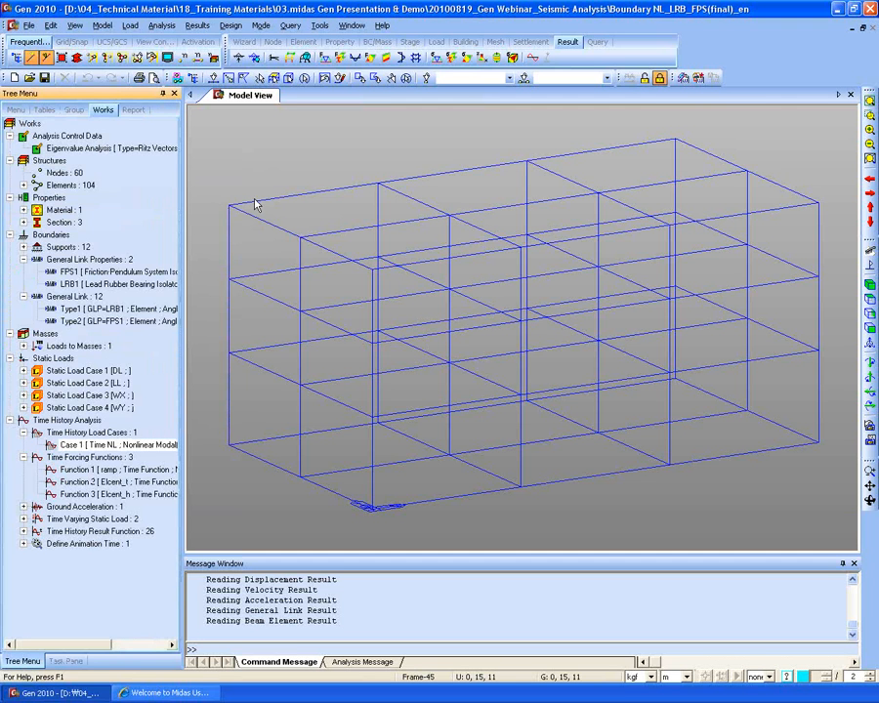
{"action": "left_click", "coordinate": [133, 109]}
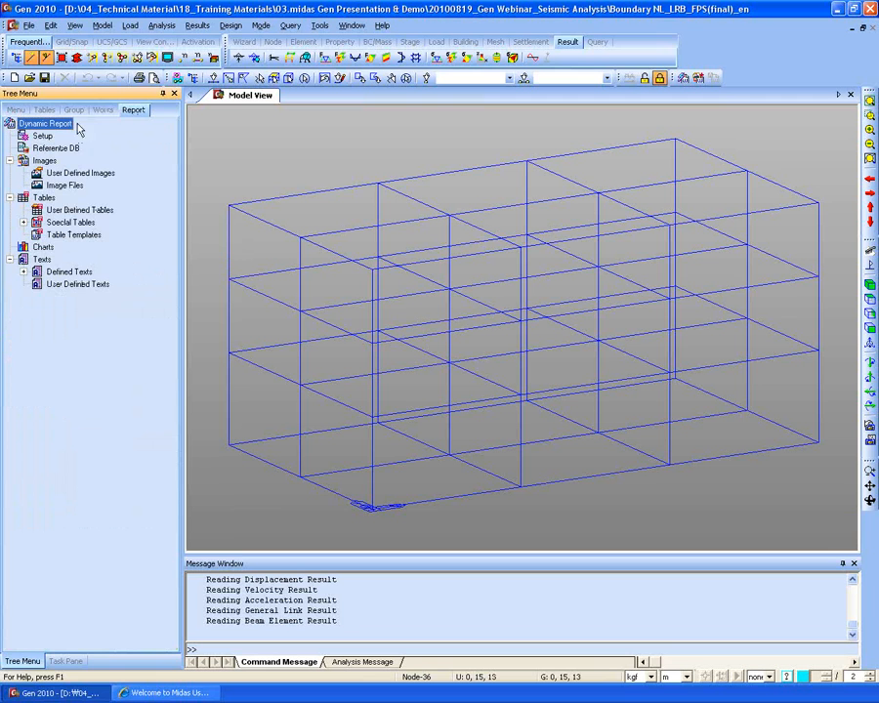
{"action": "left_click", "coordinate": [67, 662]}
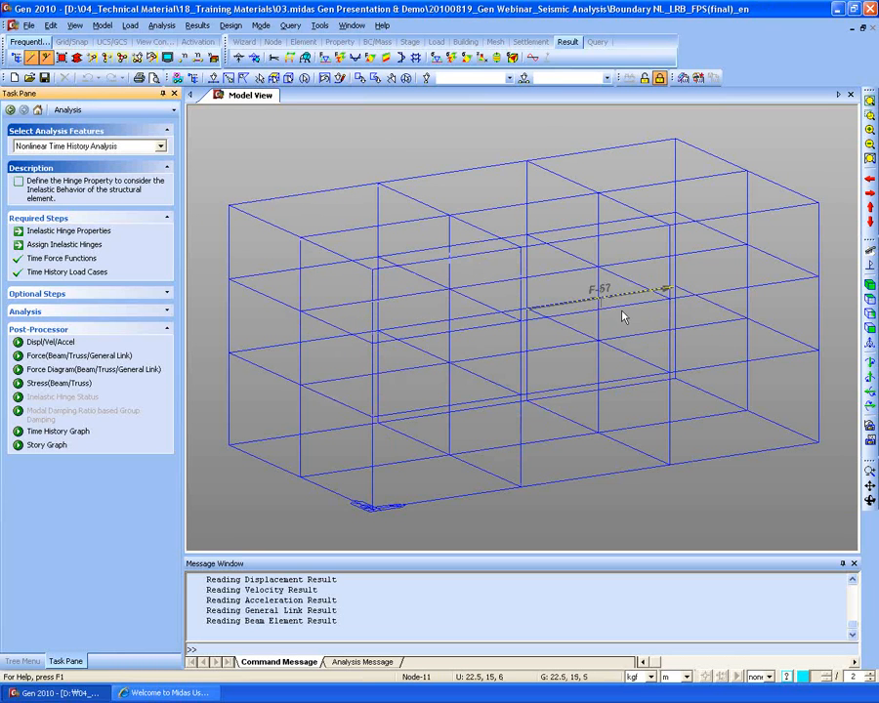
{"action": "mouse_move", "coordinate": [626, 313]}
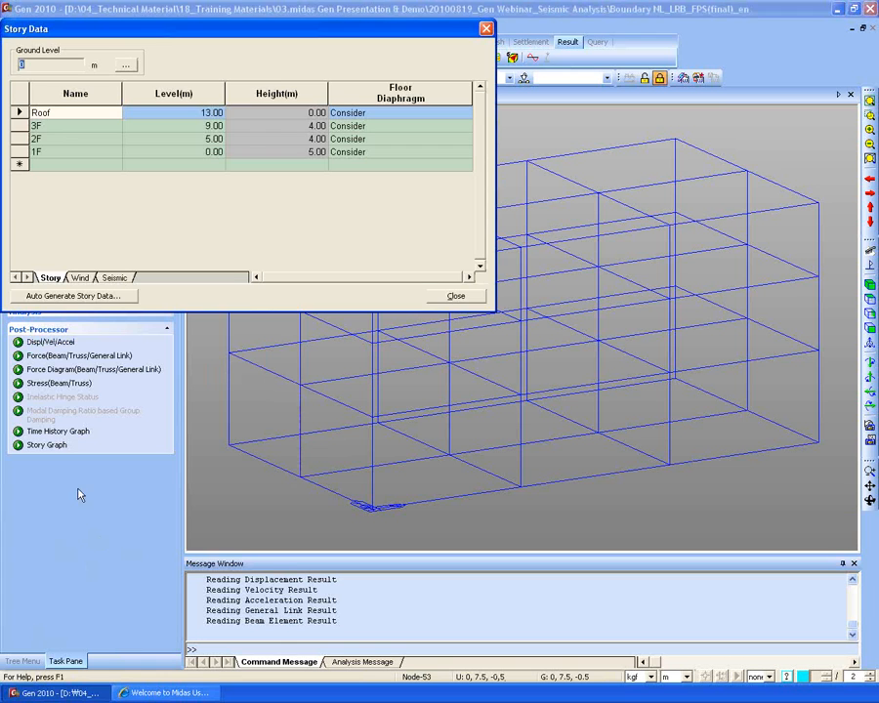
- Open the Seismic story data and check each story's 0.75 m Y-direction accidental eccentricity
{"action": "left_click", "coordinate": [113, 279]}
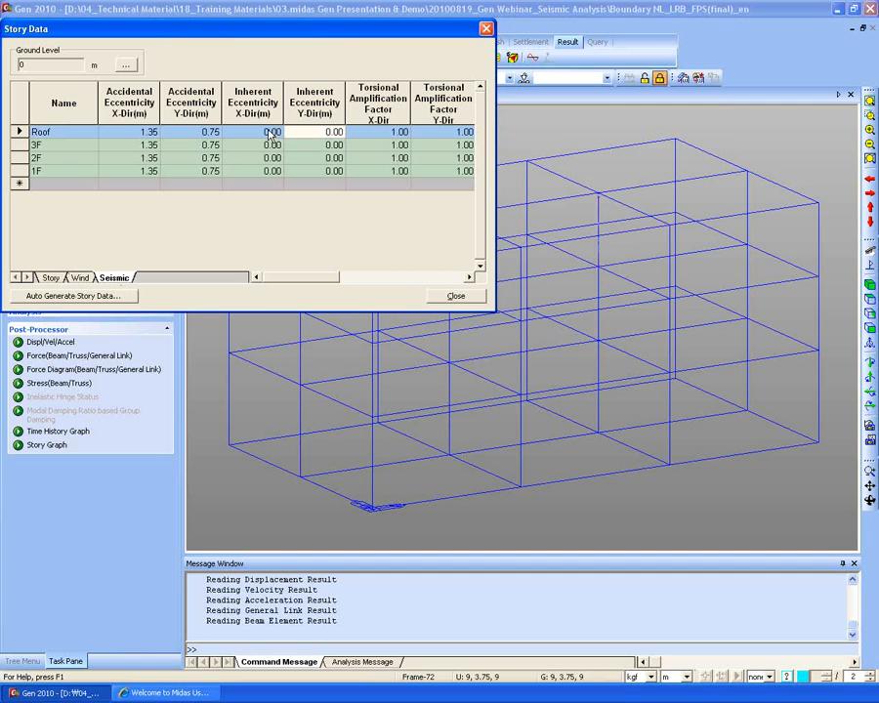
{"action": "left_click", "coordinate": [254, 132]}
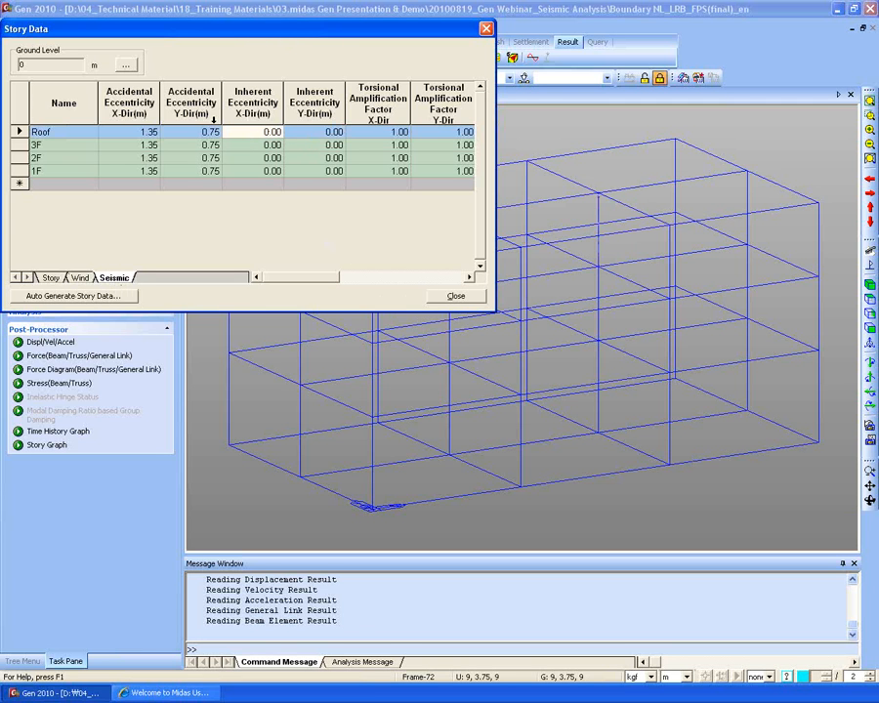
{"action": "left_click_drag", "start_coordinate": [236, 34], "coordinate": [292, 69]}
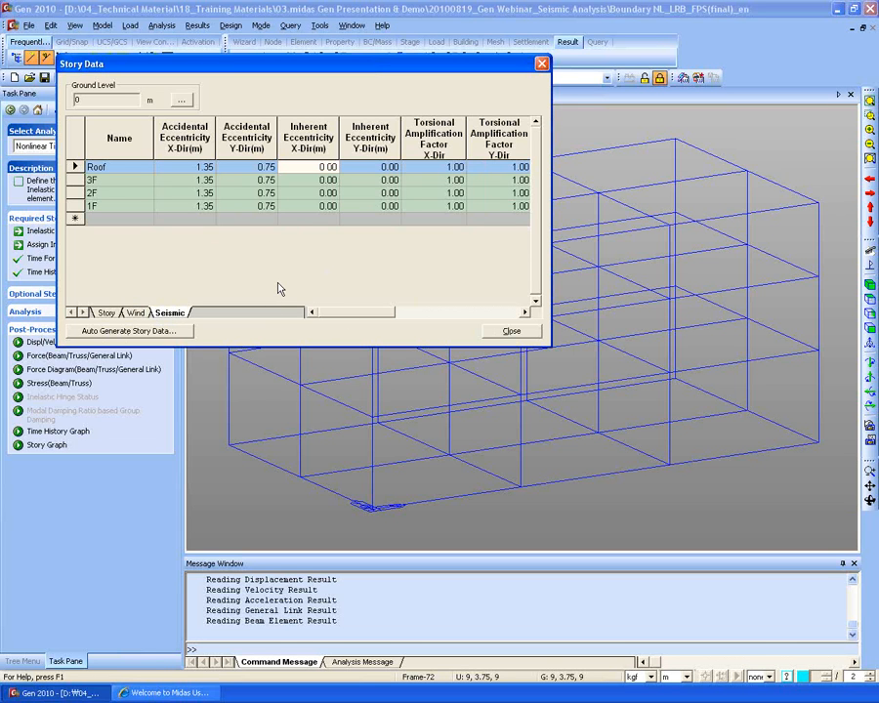
{"action": "left_click", "coordinate": [257, 167]}
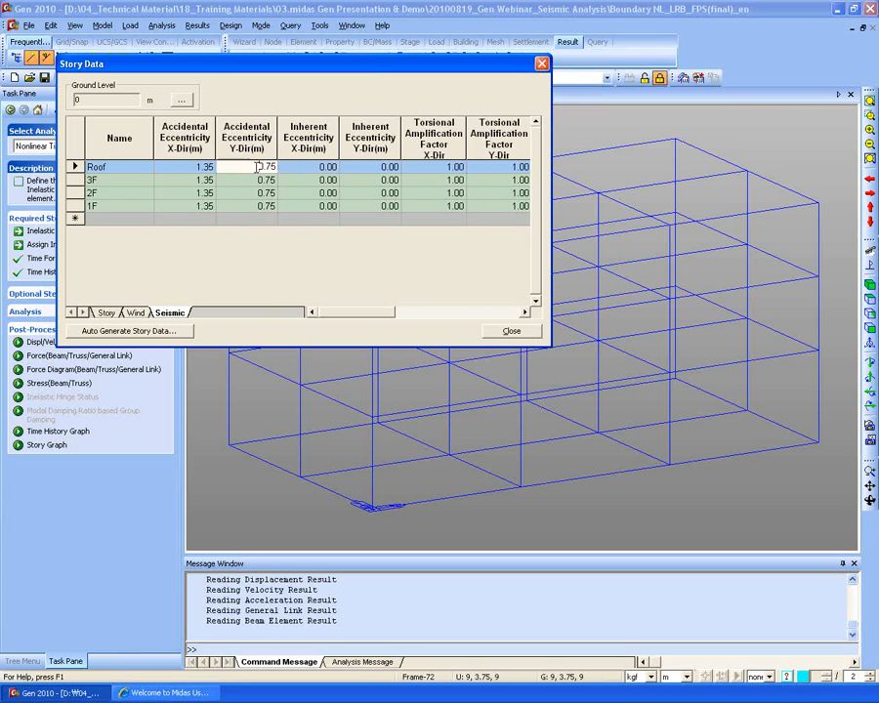
{"action": "left_click", "coordinate": [260, 180]}
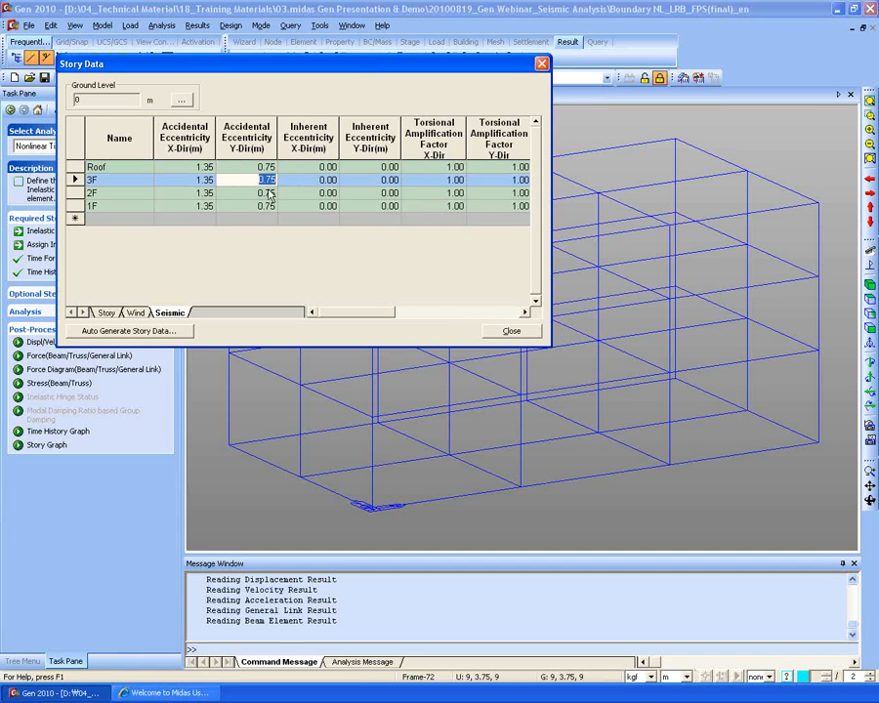
{"action": "left_click", "coordinate": [260, 193]}
{"action": "left_click", "coordinate": [255, 205]}
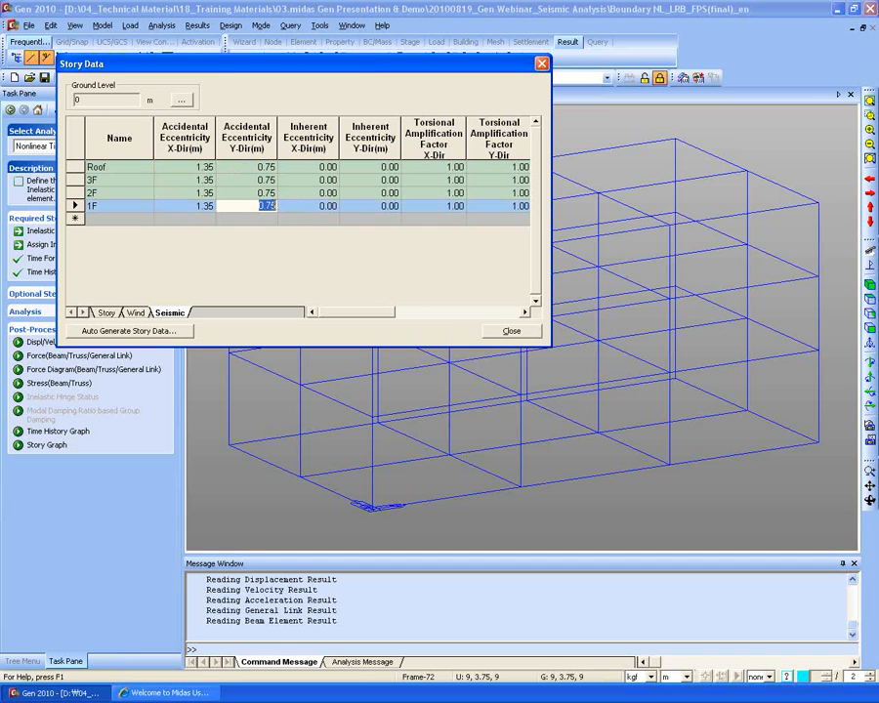
{"action": "left_click", "coordinate": [255, 193]}
{"action": "left_click", "coordinate": [256, 180]}
{"action": "left_click", "coordinate": [250, 168]}
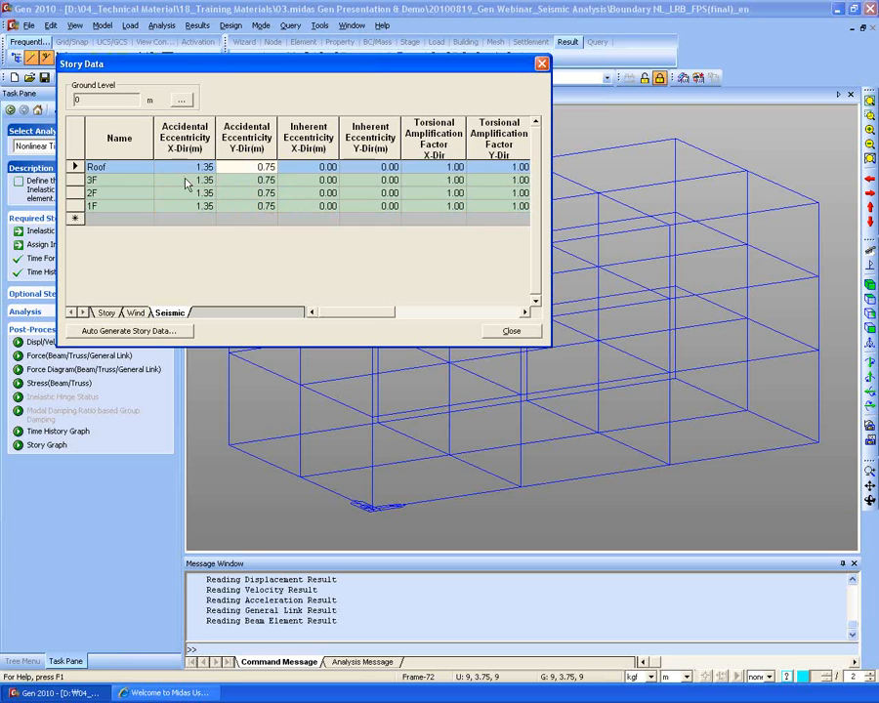
- Step through Roof, 3F, 2F and 1F and their 0.75 m Y eccentricities again
{"action": "left_click", "coordinate": [114, 167]}
{"action": "left_click", "coordinate": [115, 181]}
{"action": "left_click", "coordinate": [115, 193]}
{"action": "left_click", "coordinate": [114, 204]}
{"action": "key", "text": "Up"}
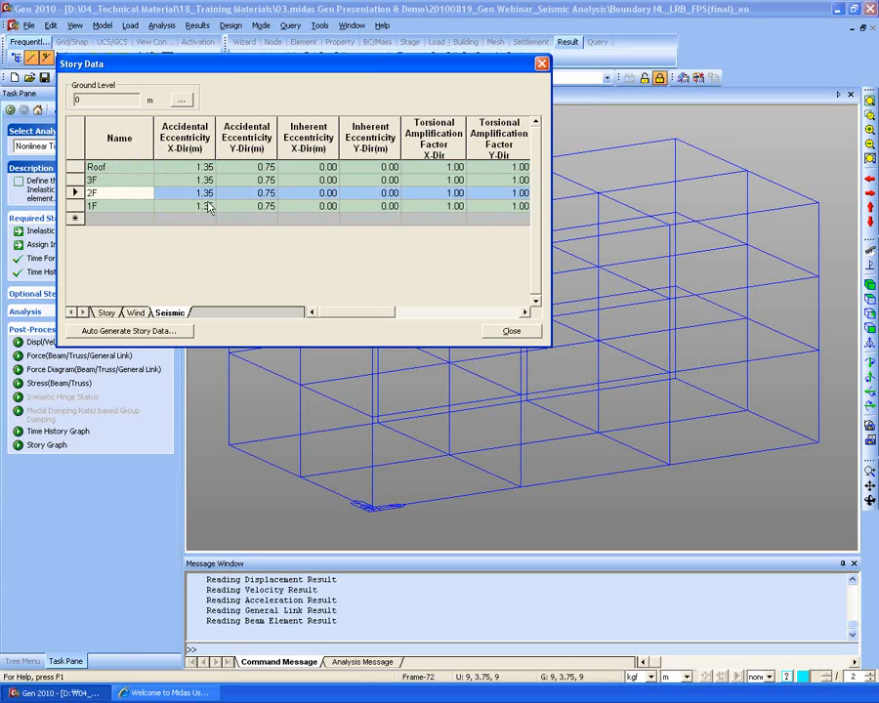
{"action": "left_click", "coordinate": [259, 168]}
{"action": "left_click", "coordinate": [260, 180]}
{"action": "left_click", "coordinate": [260, 192]}
{"action": "left_click", "coordinate": [260, 206]}
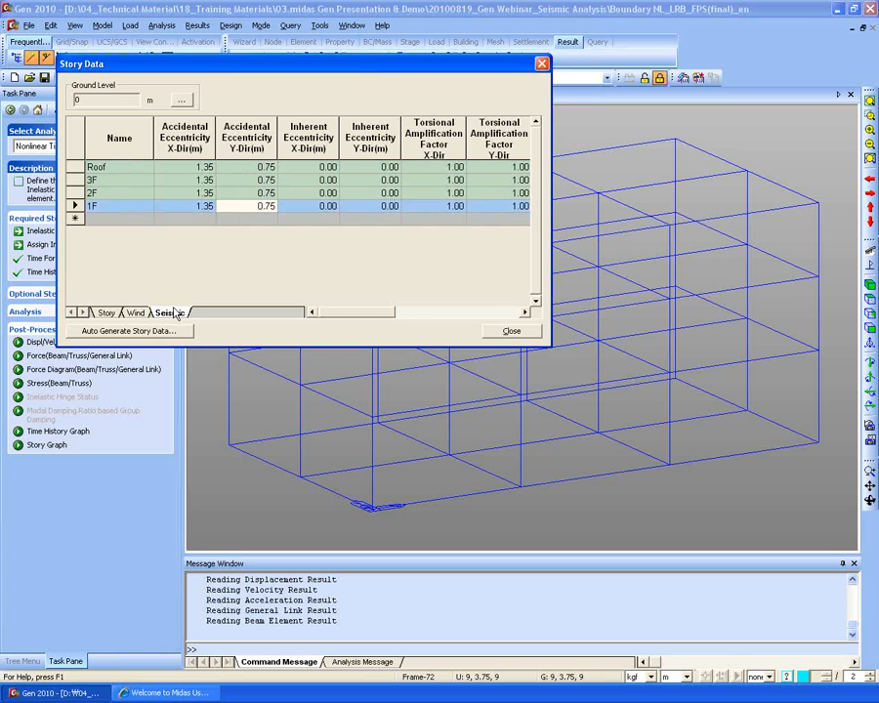
- Close the seismic story data and show the Capacity Design_final model's Works tree with its response spectrum cases
{"action": "left_click", "coordinate": [511, 331]}
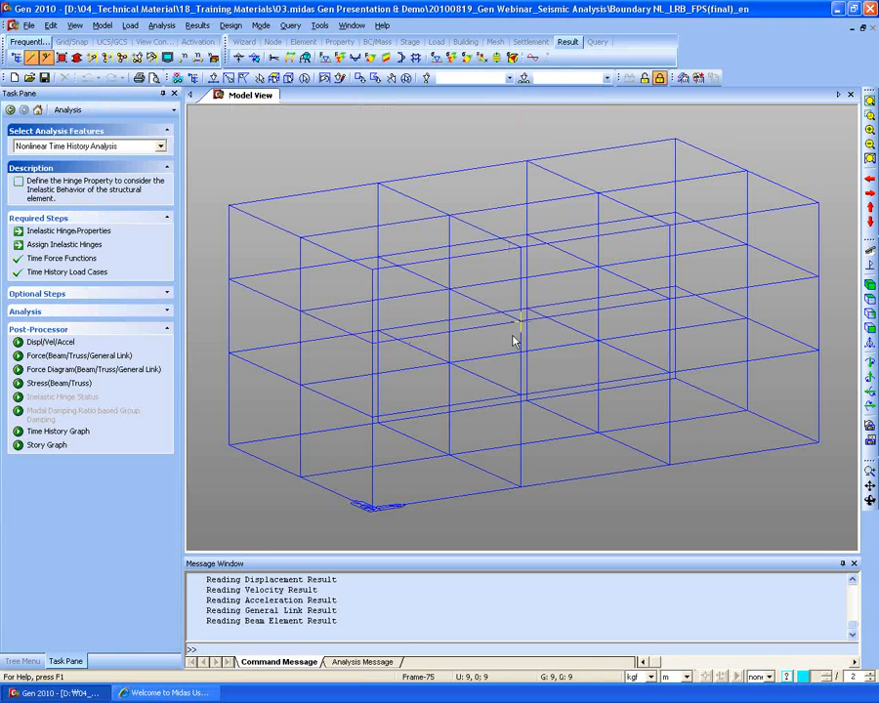
{"action": "left_click", "coordinate": [28, 662]}
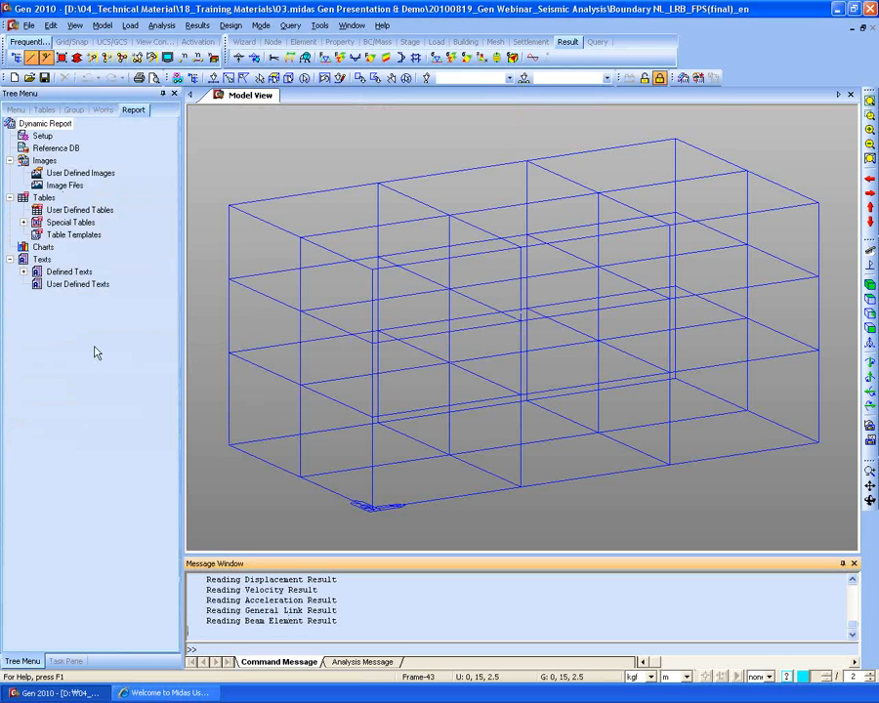
{"action": "left_click", "coordinate": [103, 110]}
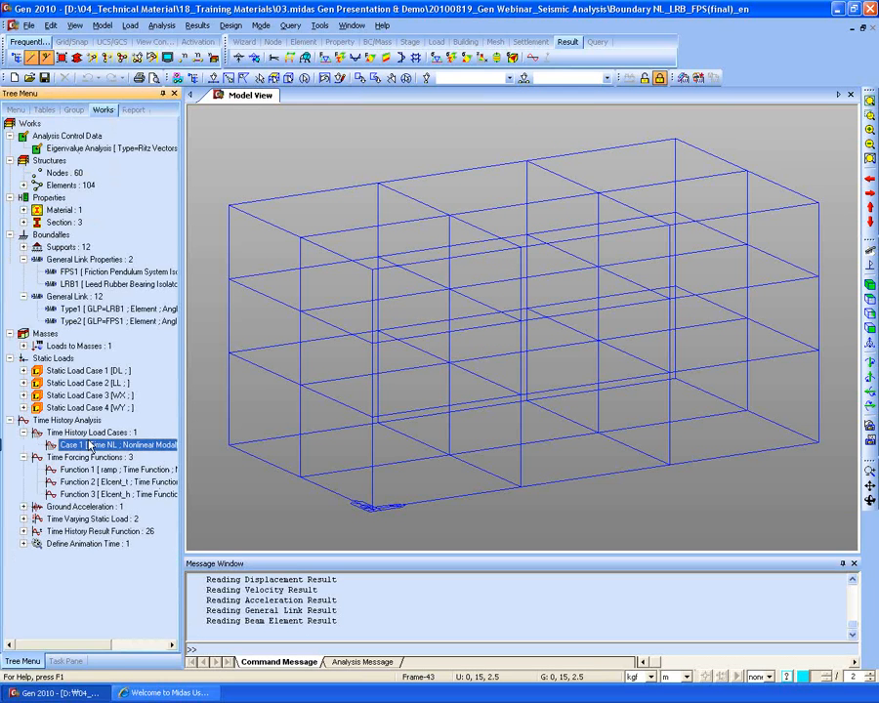
{"action": "double_click", "coordinate": [118, 445]}
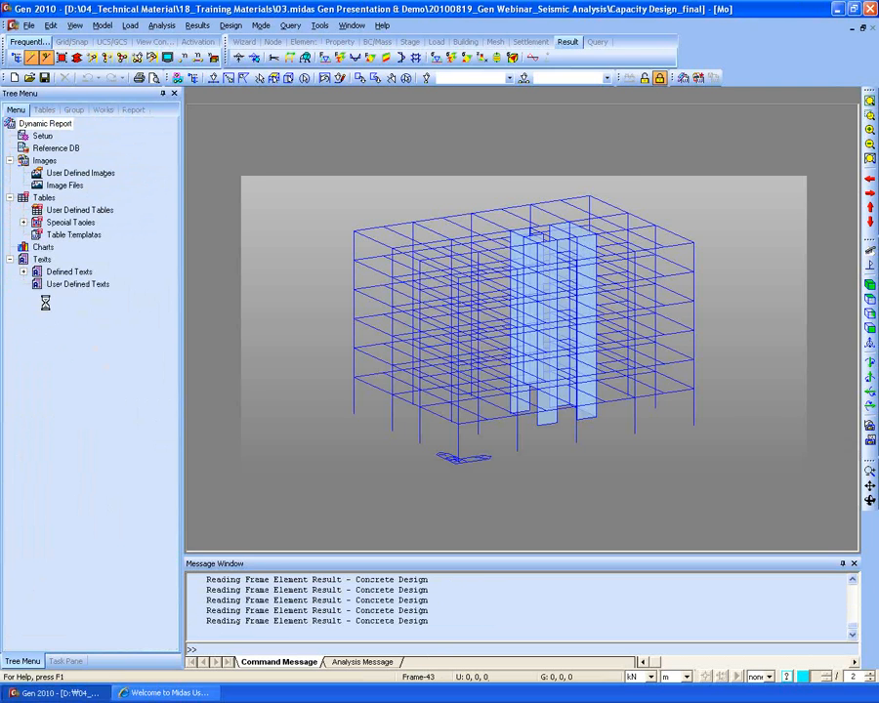
{"action": "left_click", "coordinate": [23, 432]}
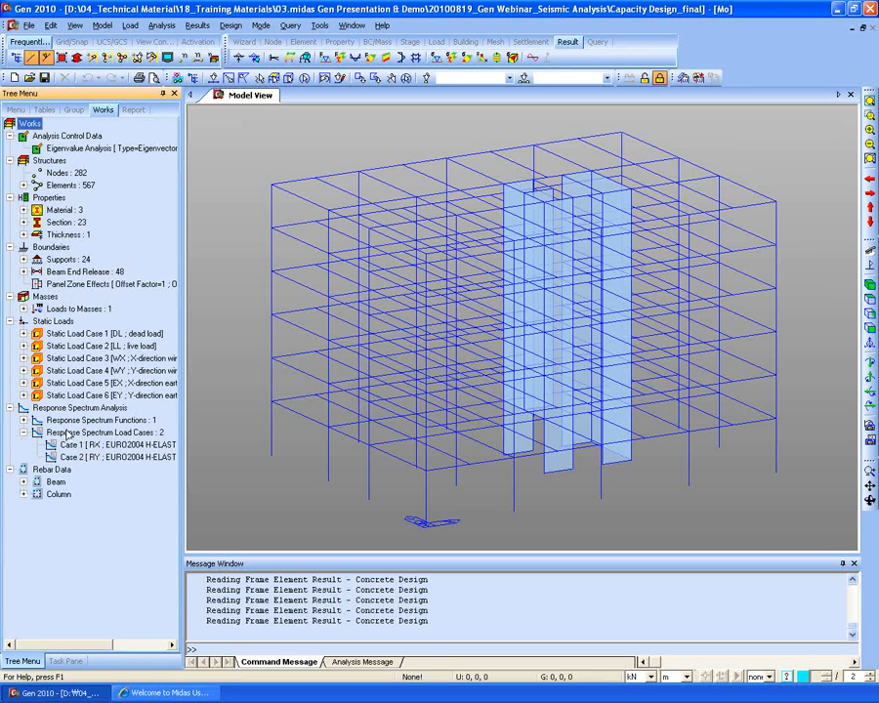
- Open the RX load case properties, enable accidental eccentricity, and bring up its settings
{"action": "right_click", "coordinate": [70, 444]}
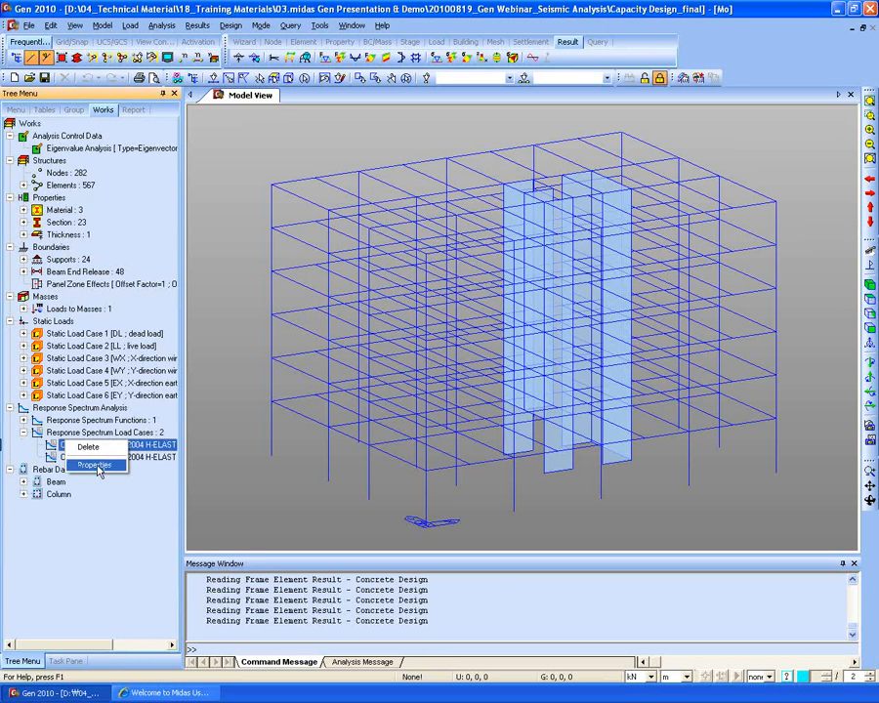
{"action": "left_click", "coordinate": [92, 464]}
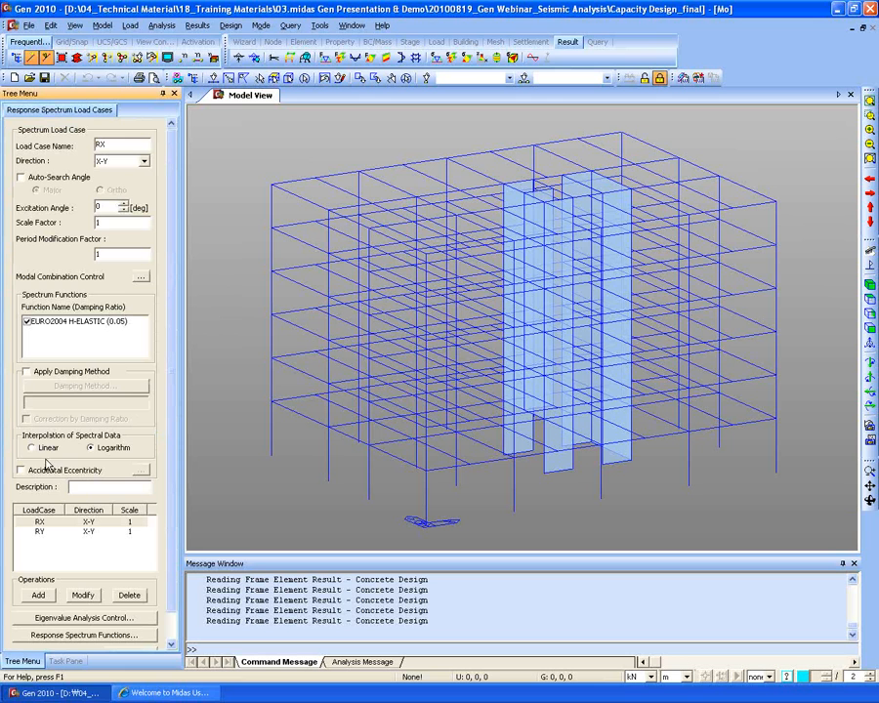
{"action": "left_click", "coordinate": [39, 472]}
{"action": "left_click", "coordinate": [140, 470]}
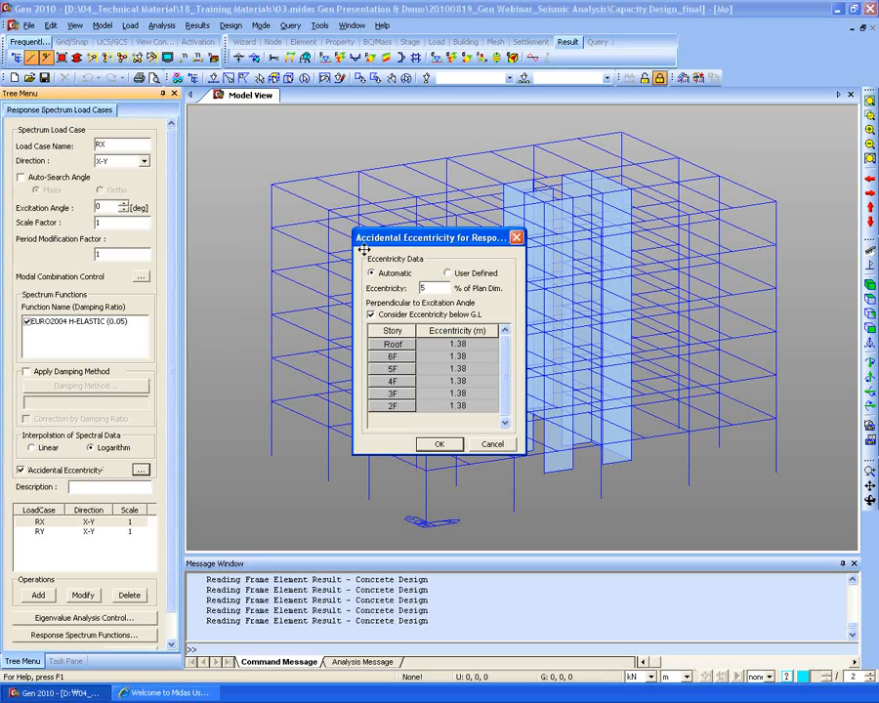
{"action": "left_click_drag", "start_coordinate": [418, 246], "coordinate": [306, 159]}
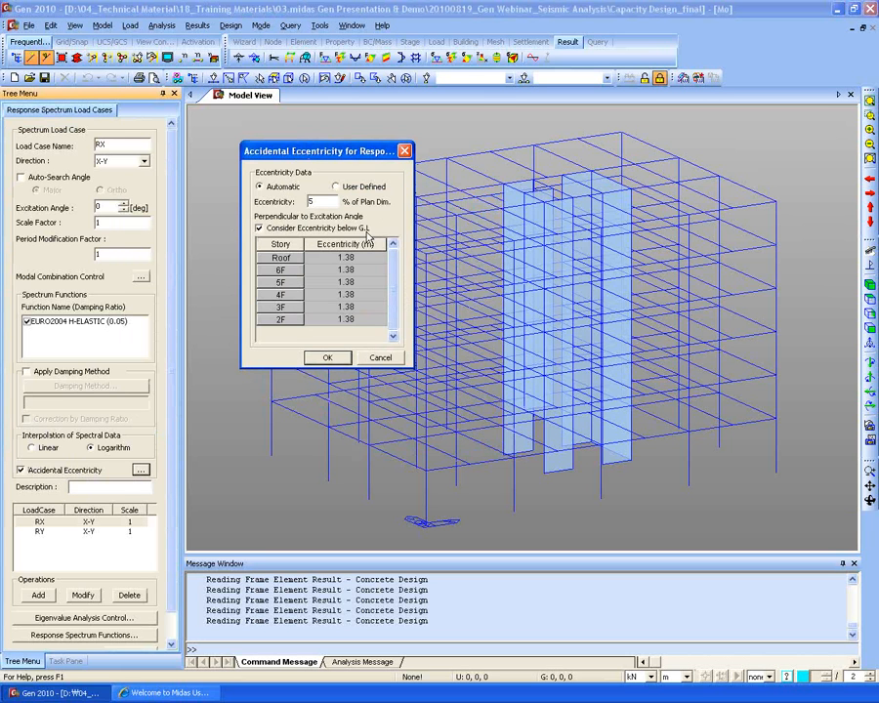
- Switch to user-defined eccentricity, step through the 6F to 2F values, then cancel
{"action": "left_click", "coordinate": [338, 186]}
{"action": "left_click", "coordinate": [348, 270]}
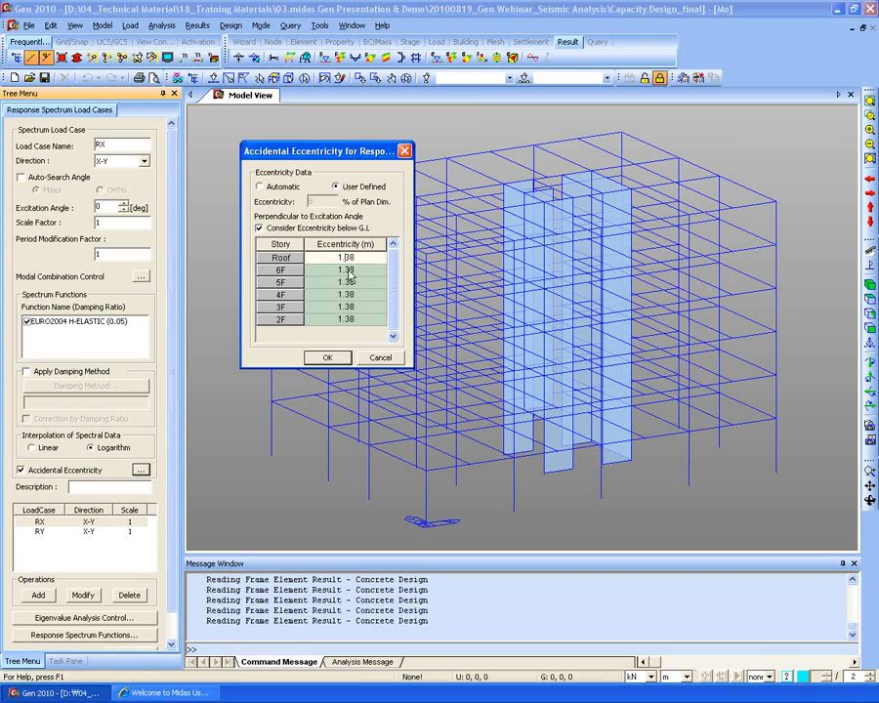
{"action": "left_click", "coordinate": [348, 282]}
{"action": "left_click", "coordinate": [348, 294]}
{"action": "left_click", "coordinate": [351, 306]}
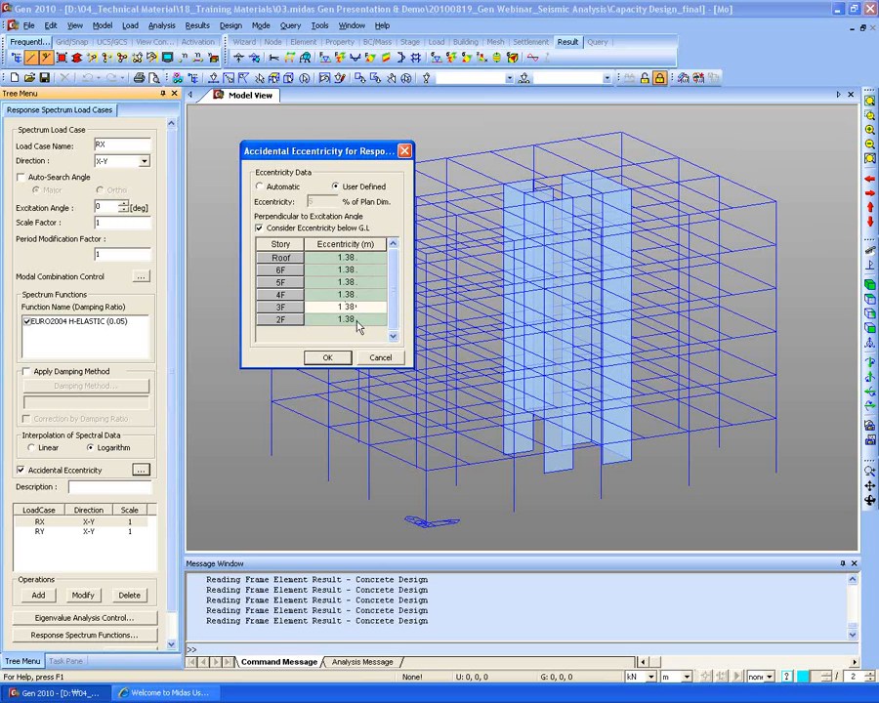
{"action": "left_click", "coordinate": [352, 319]}
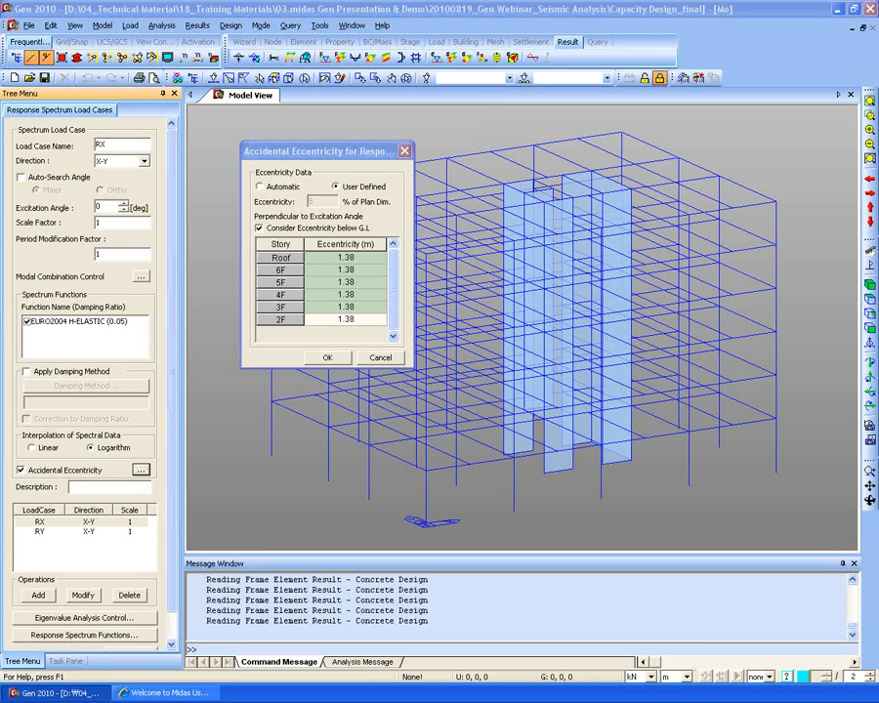
{"action": "left_click", "coordinate": [379, 357]}
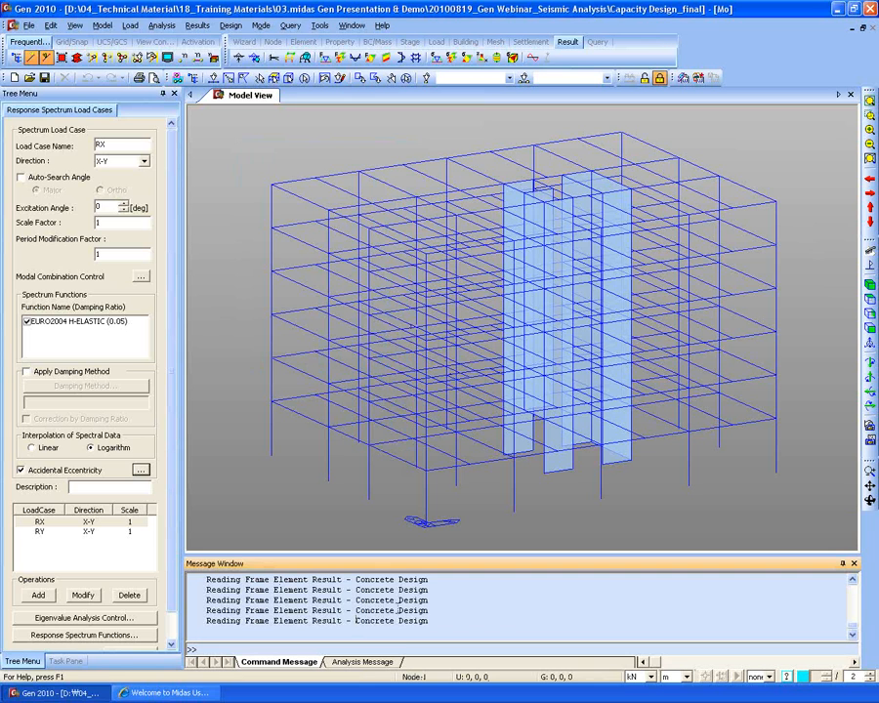
- Close the response spectrum load case settings and open the construction stage list
{"action": "scroll", "coordinate": [117, 447], "scroll_direction": "down", "scroll_amount": 2}
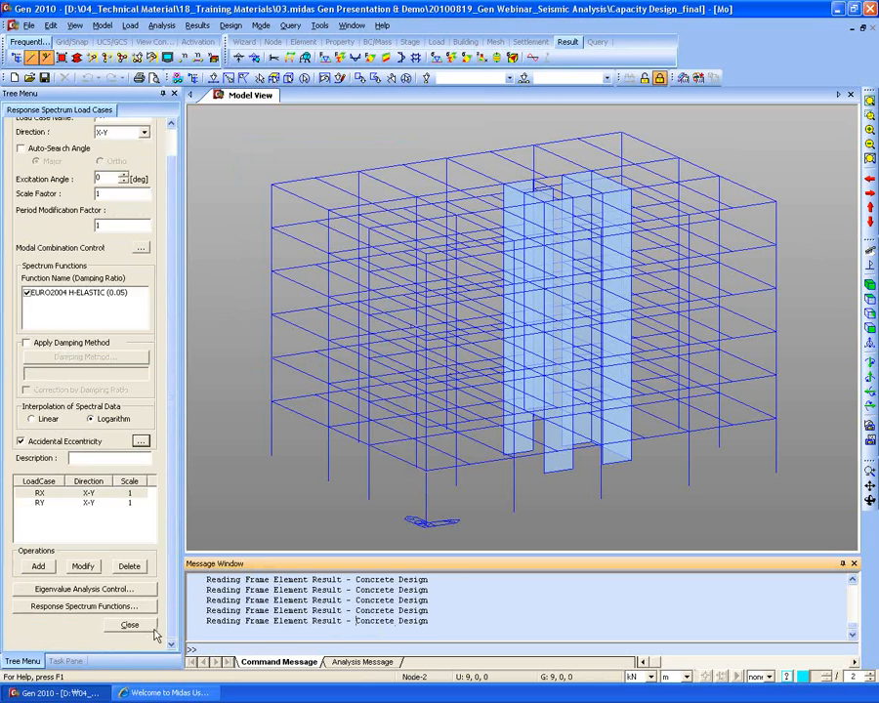
{"action": "left_click", "coordinate": [128, 625]}
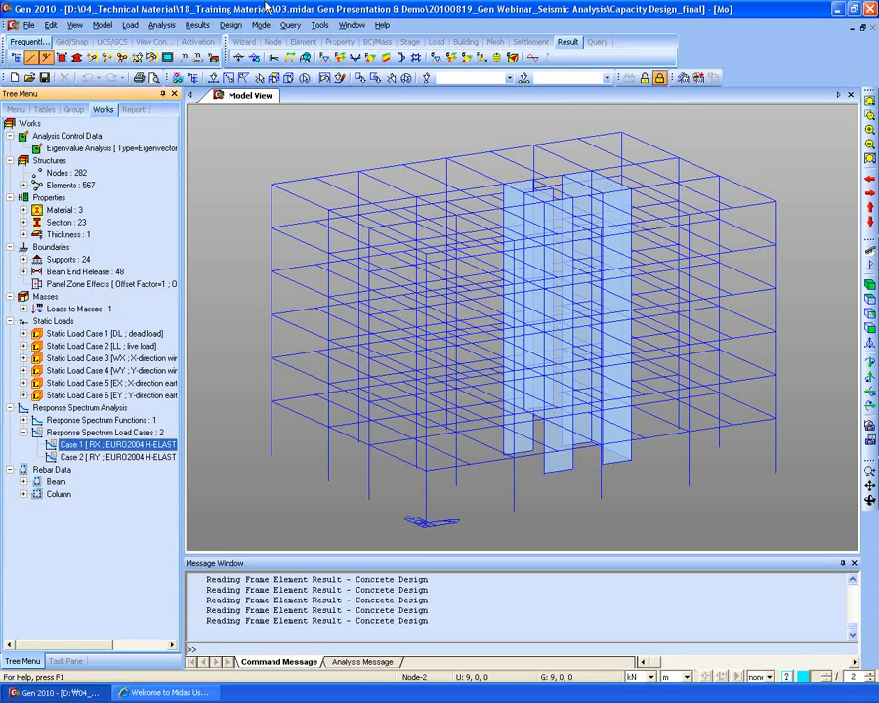
{"action": "left_click", "coordinate": [409, 41]}
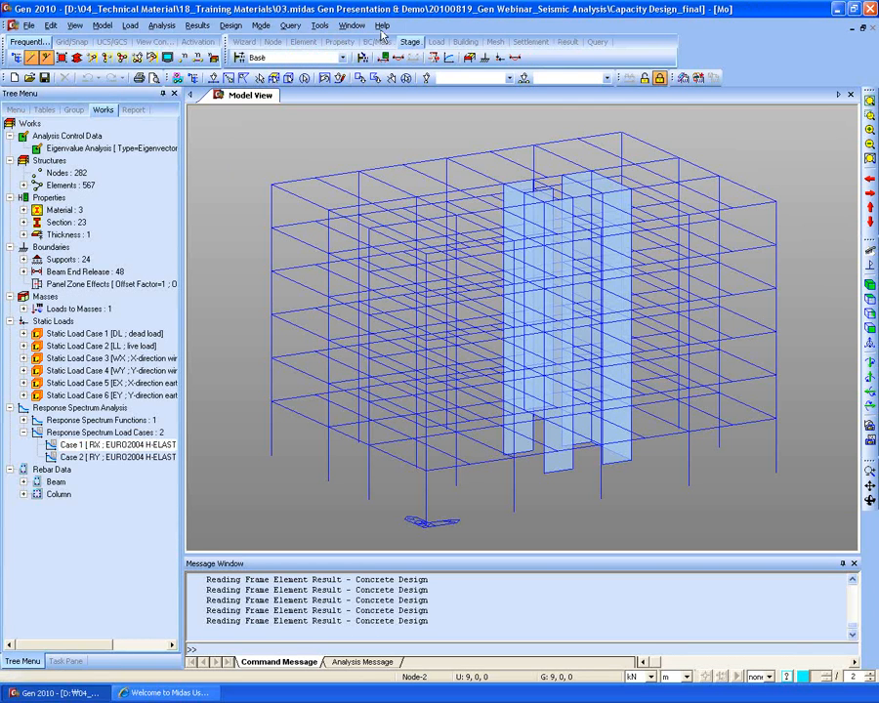
{"action": "left_click", "coordinate": [238, 57]}
- Start a new stage, review its duration and Column Group1/Group2 activation, then cancel and close
{"action": "left_click", "coordinate": [549, 290]}
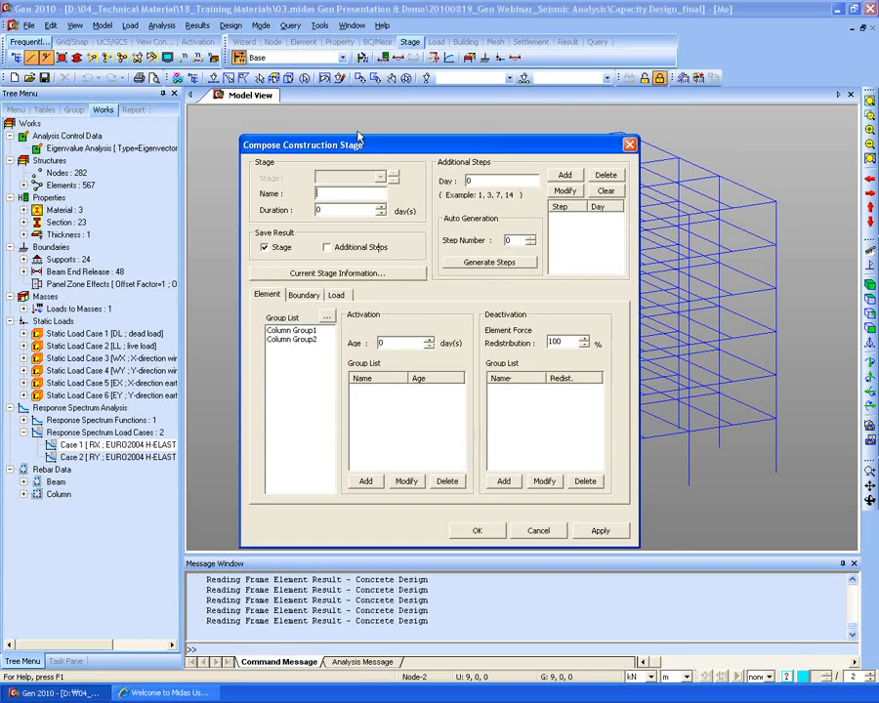
{"action": "left_click_drag", "start_coordinate": [346, 145], "coordinate": [457, 107]}
{"action": "left_click_drag", "start_coordinate": [448, 168], "coordinate": [343, 160]}
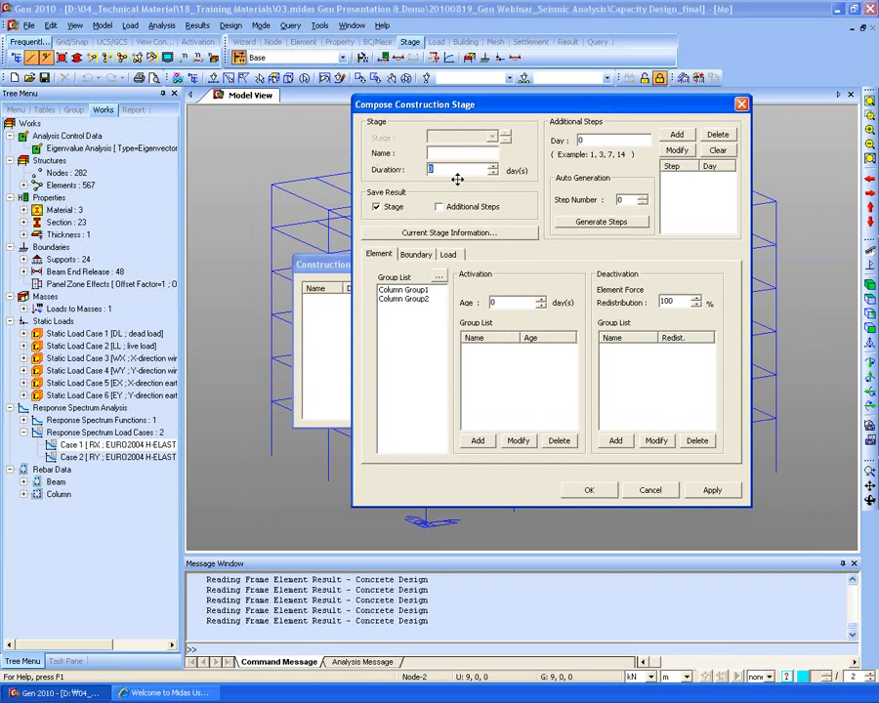
{"action": "left_click", "coordinate": [403, 290]}
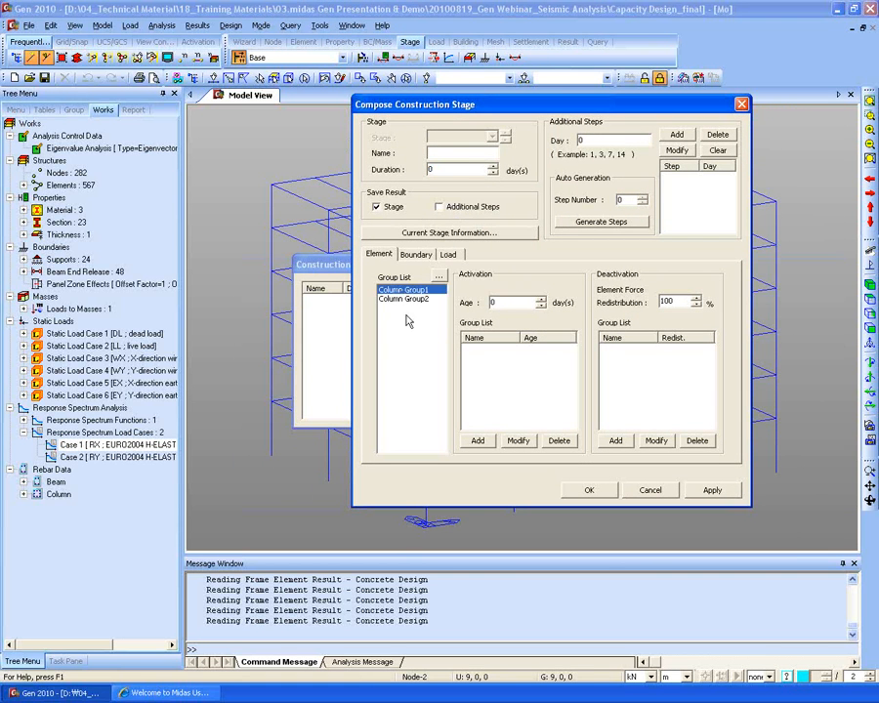
{"action": "left_click", "coordinate": [403, 299]}
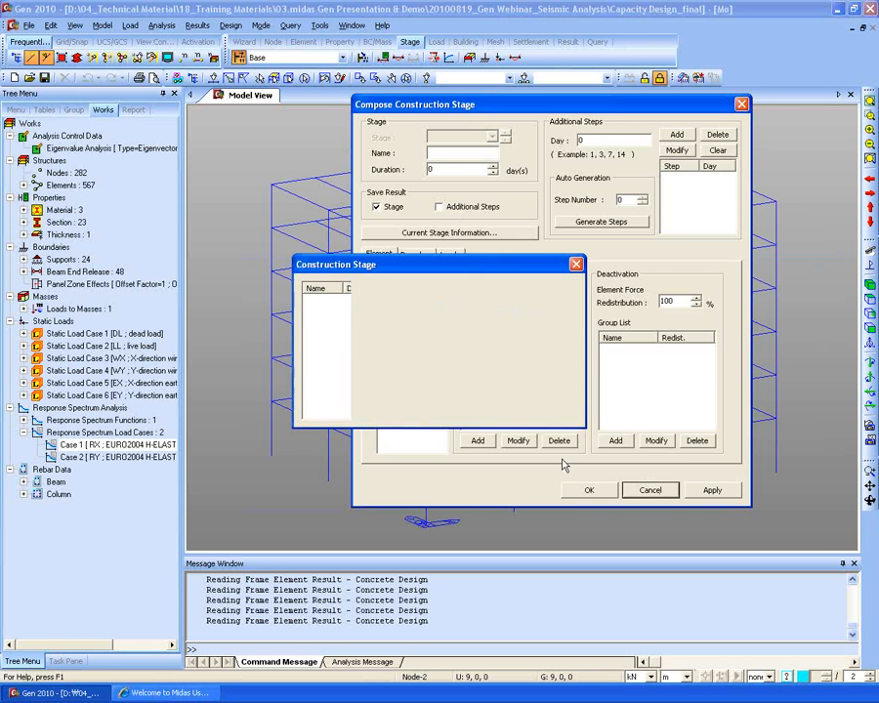
{"action": "left_click", "coordinate": [651, 491]}
{"action": "left_click", "coordinate": [540, 411]}
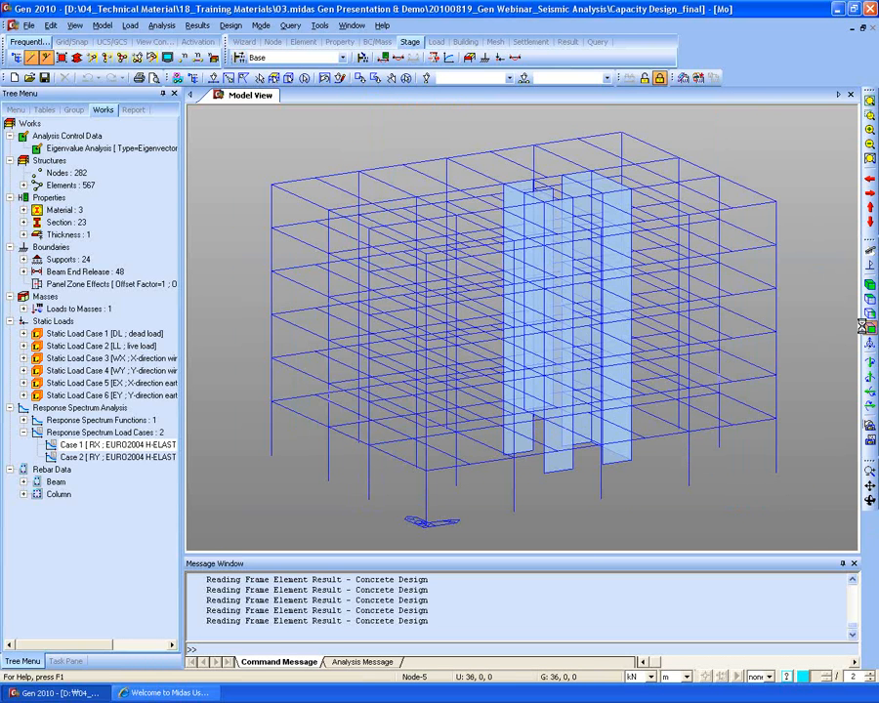
- In front view, window-select the next story's beams and columns and open the empty construction stage list
{"action": "left_click", "coordinate": [871, 393]}
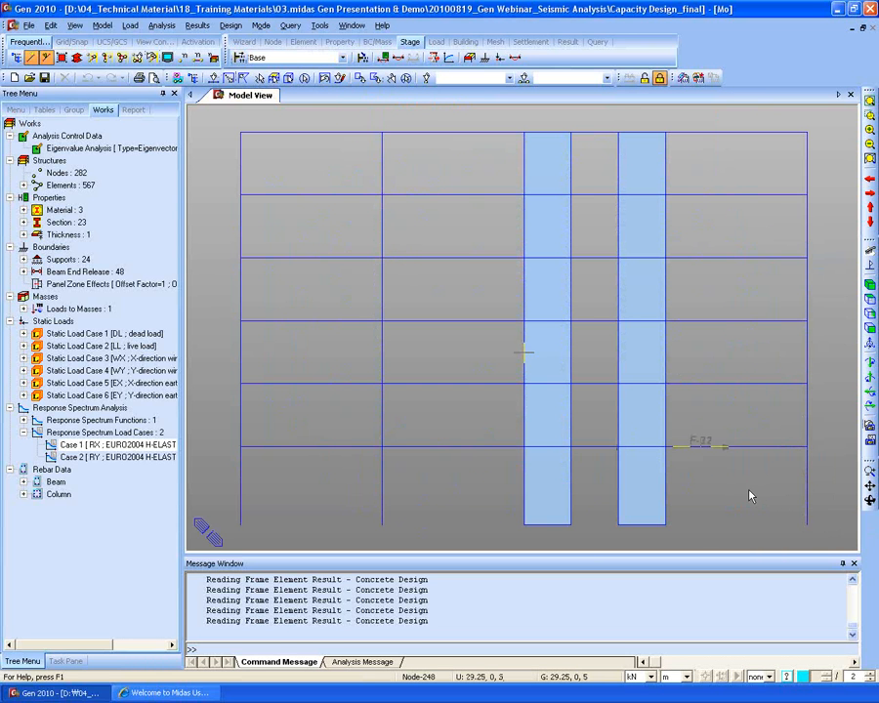
{"action": "left_click", "coordinate": [229, 78]}
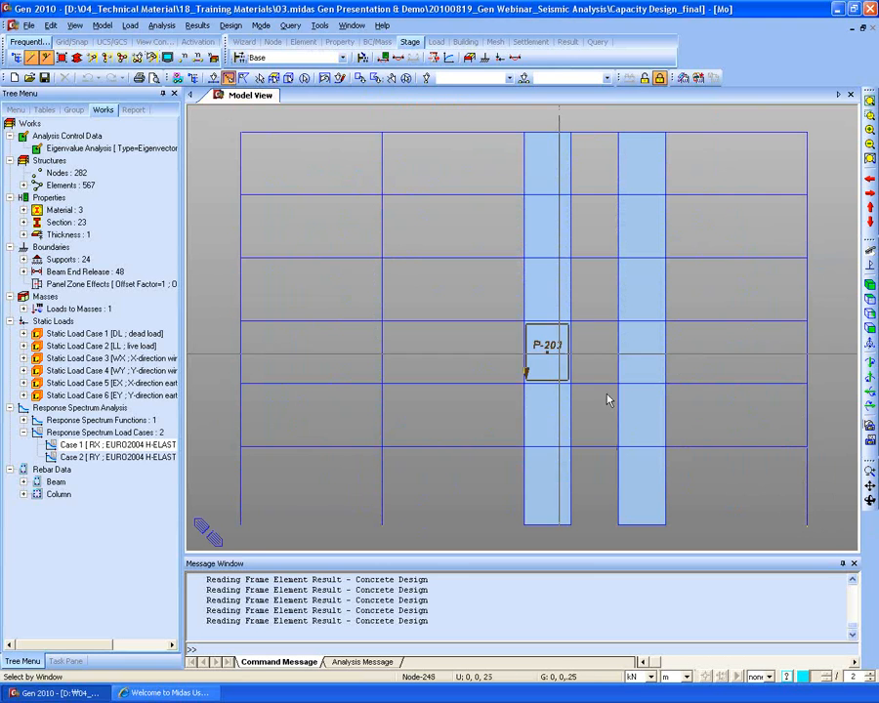
{"action": "left_click_drag", "start_coordinate": [839, 532], "coordinate": [823, 549]}
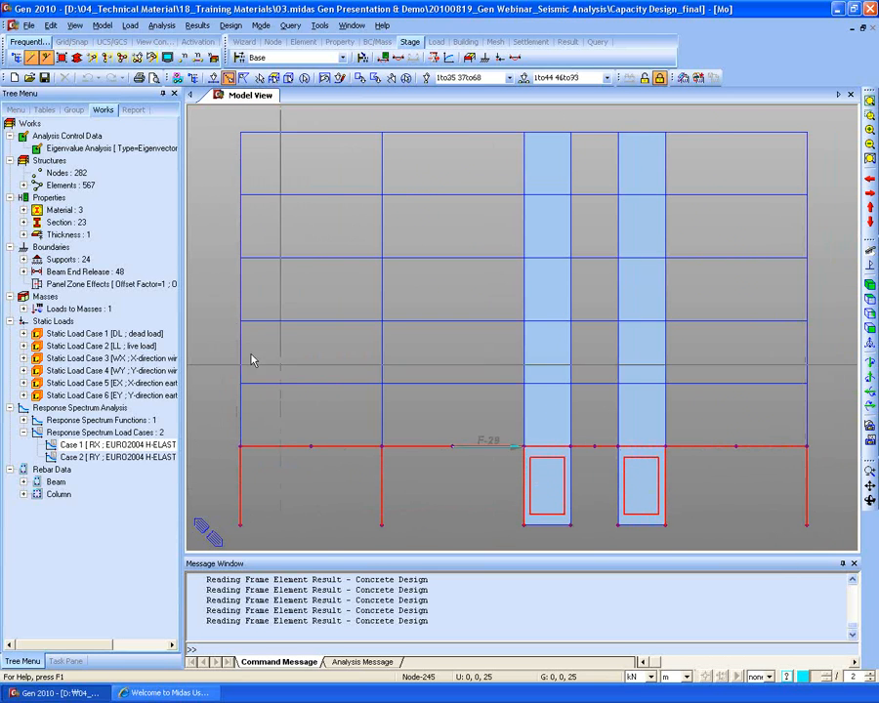
{"action": "left_click", "coordinate": [404, 78]}
{"action": "left_click_drag", "start_coordinate": [553, 433], "coordinate": [223, 404]}
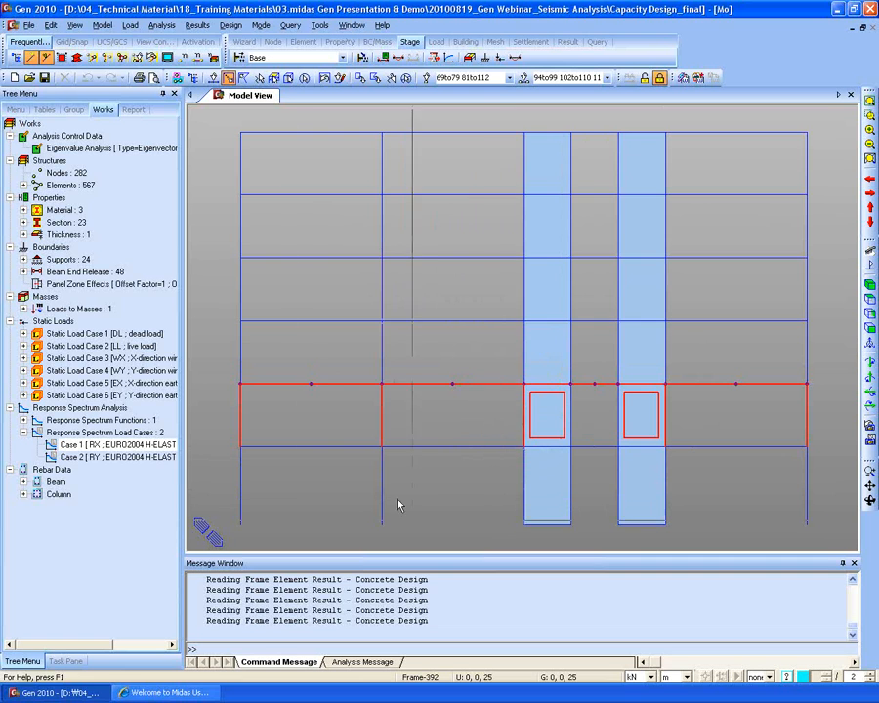
{"action": "left_click", "coordinate": [239, 59]}
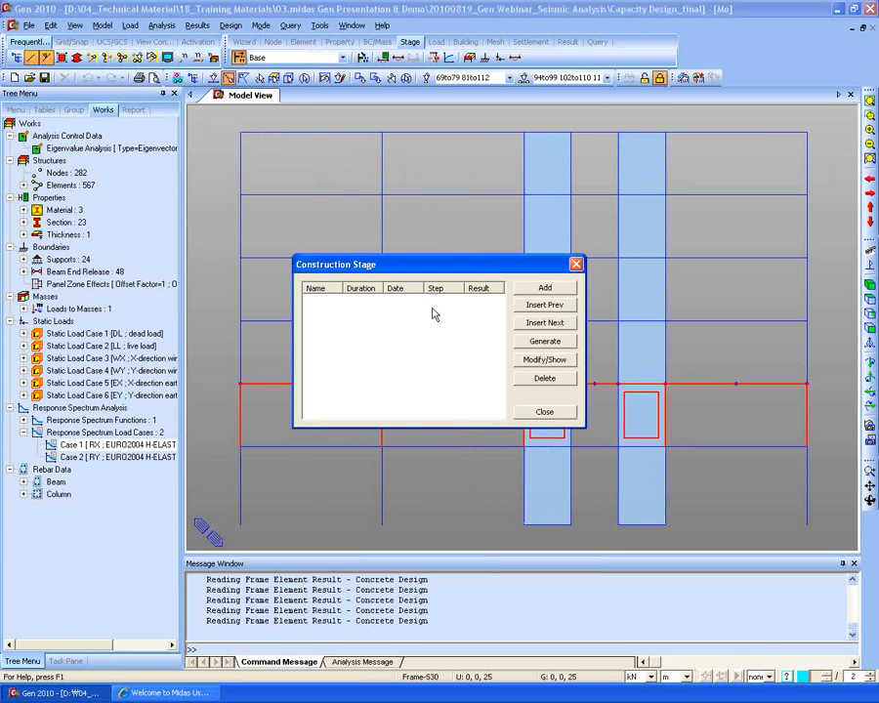
- Start a new stage with Column Group1, view its Boundary and Load settings, then cancel and close
{"action": "left_click", "coordinate": [549, 290]}
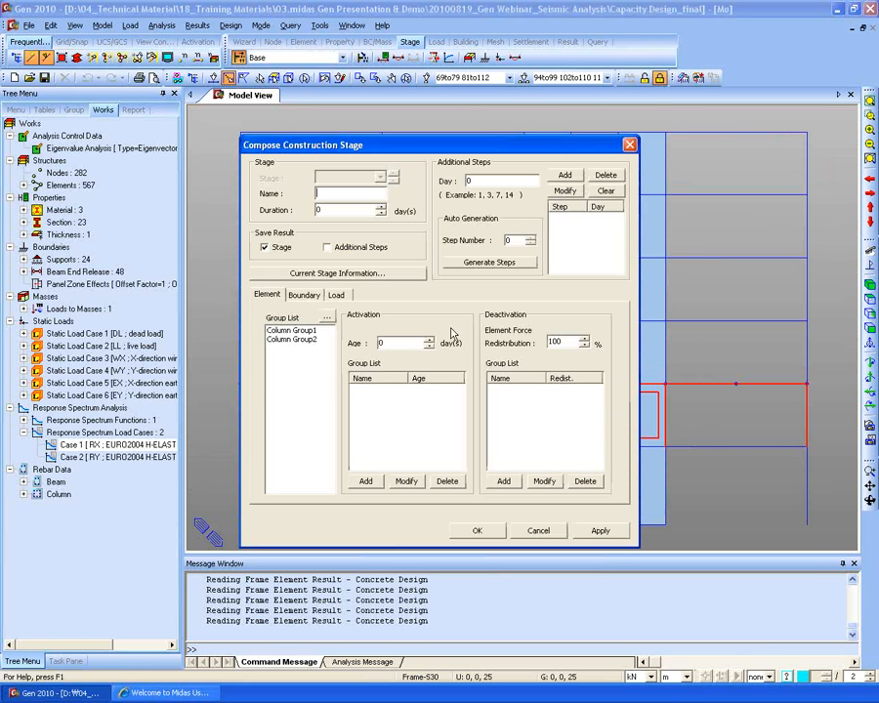
{"action": "left_click", "coordinate": [283, 332]}
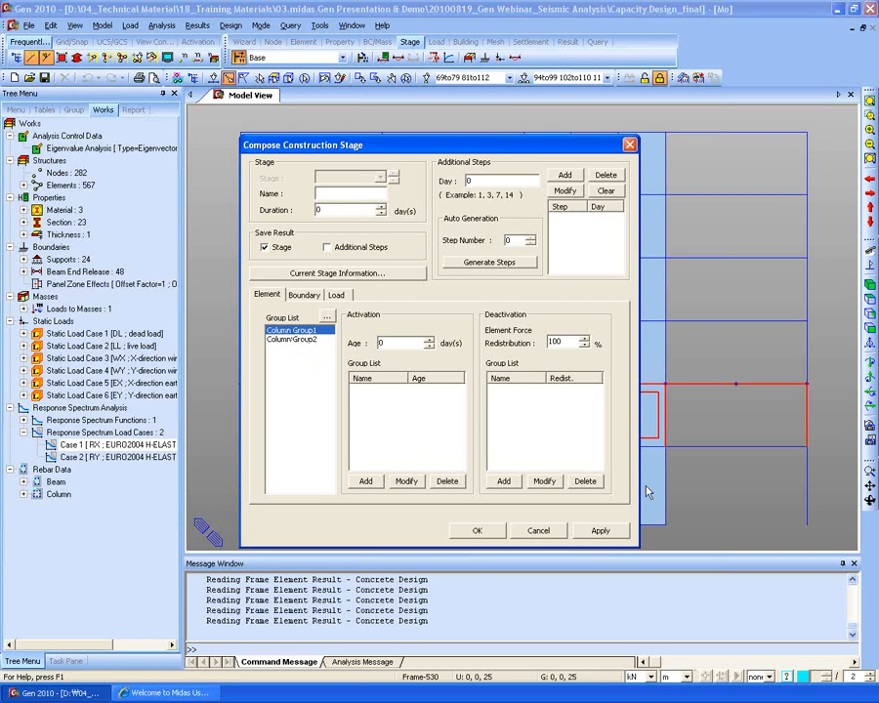
{"action": "left_click", "coordinate": [306, 294]}
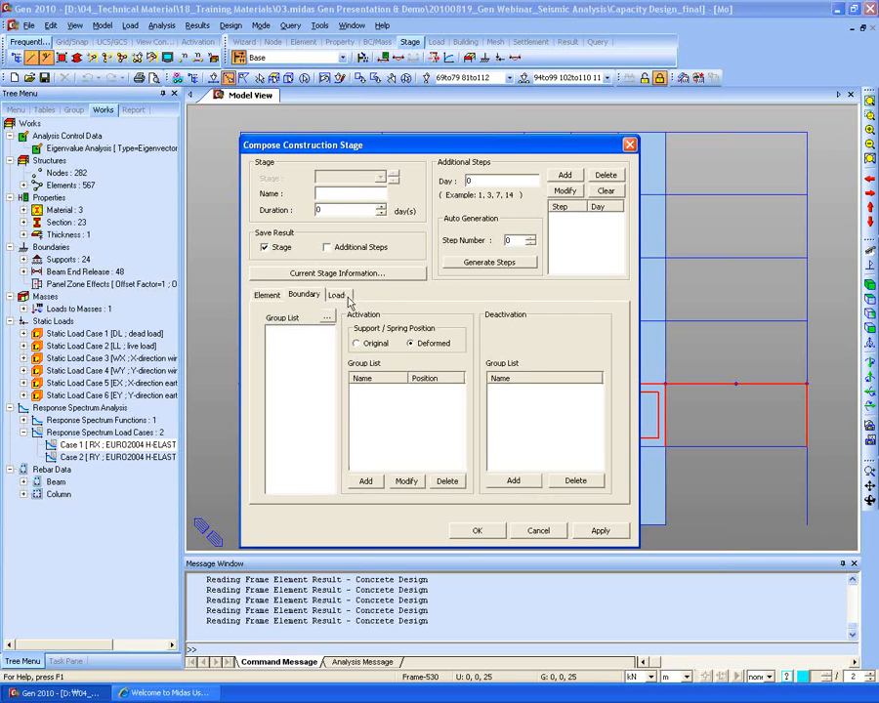
{"action": "left_click", "coordinate": [336, 294]}
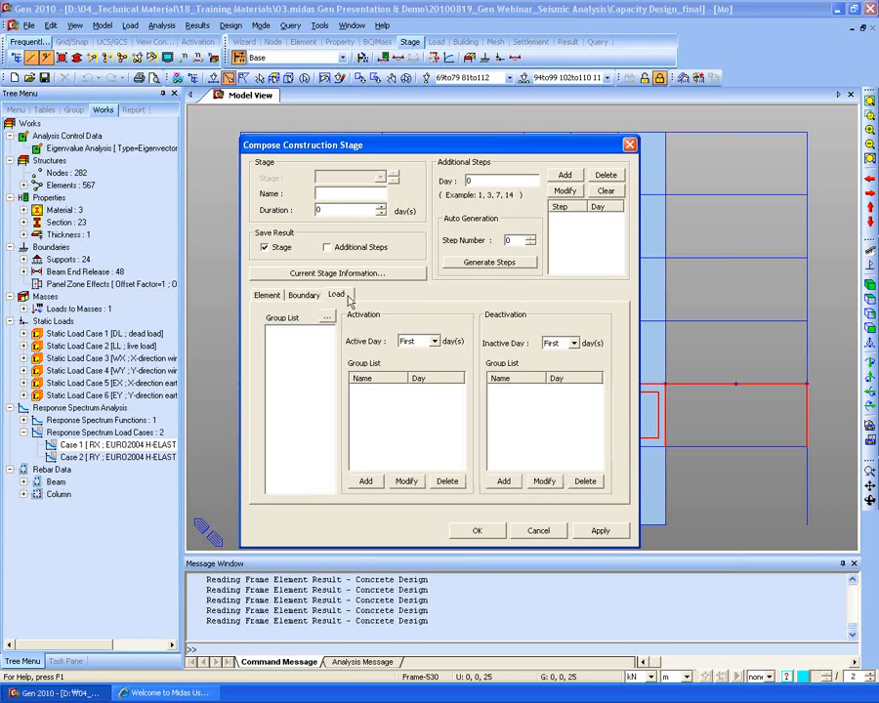
{"action": "left_click", "coordinate": [539, 530]}
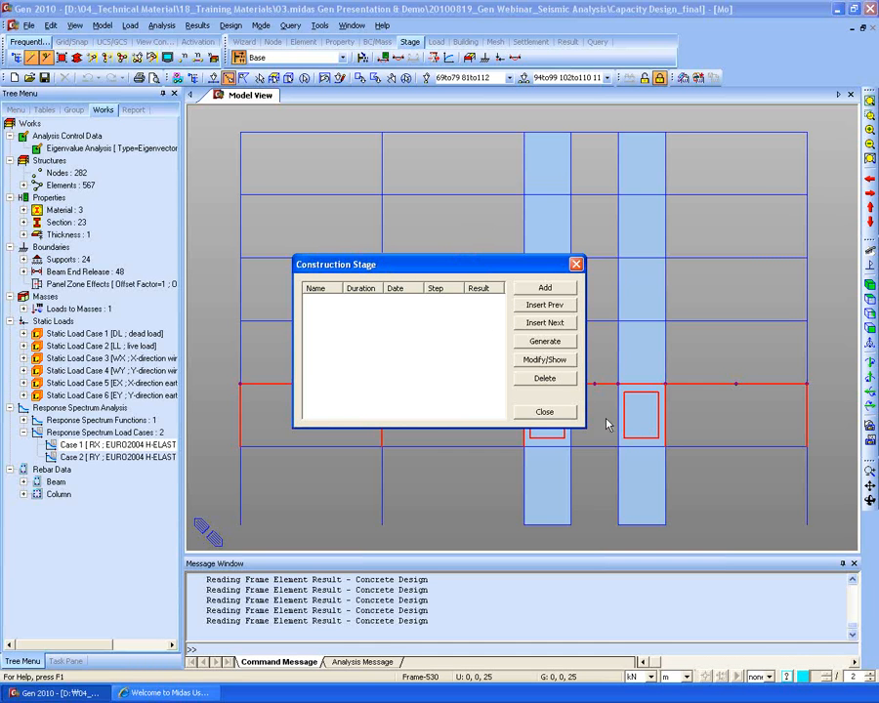
{"action": "left_click", "coordinate": [538, 418]}
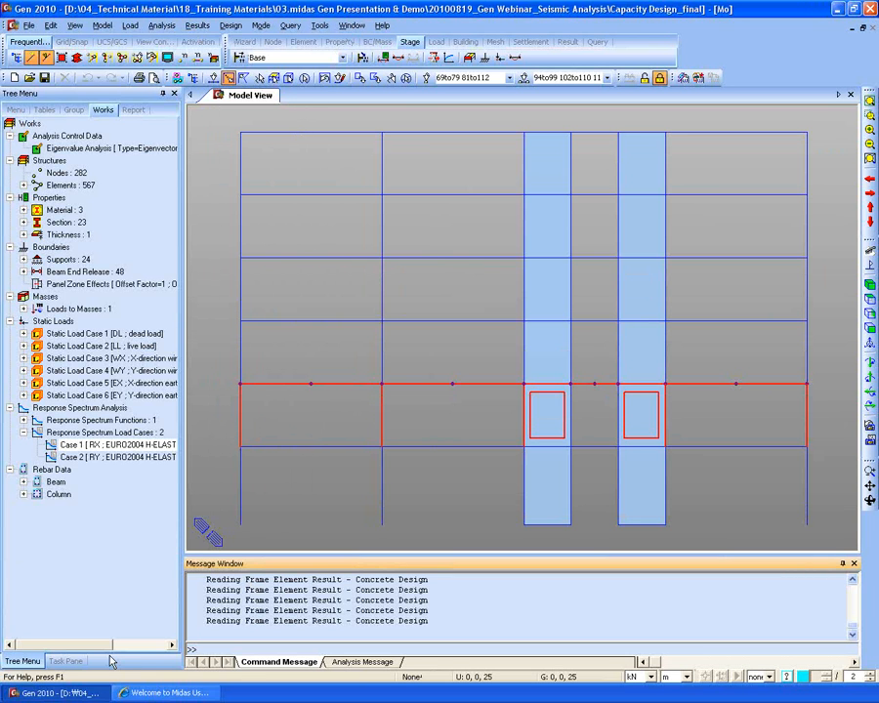
- Select the Case 1 response spectrum load case and bring the Midas support website to the front
{"action": "left_click", "coordinate": [78, 561]}
{"action": "left_click", "coordinate": [313, 606]}
{"action": "left_click", "coordinate": [70, 532]}
{"action": "left_click", "coordinate": [265, 611]}
{"action": "left_click", "coordinate": [112, 590]}
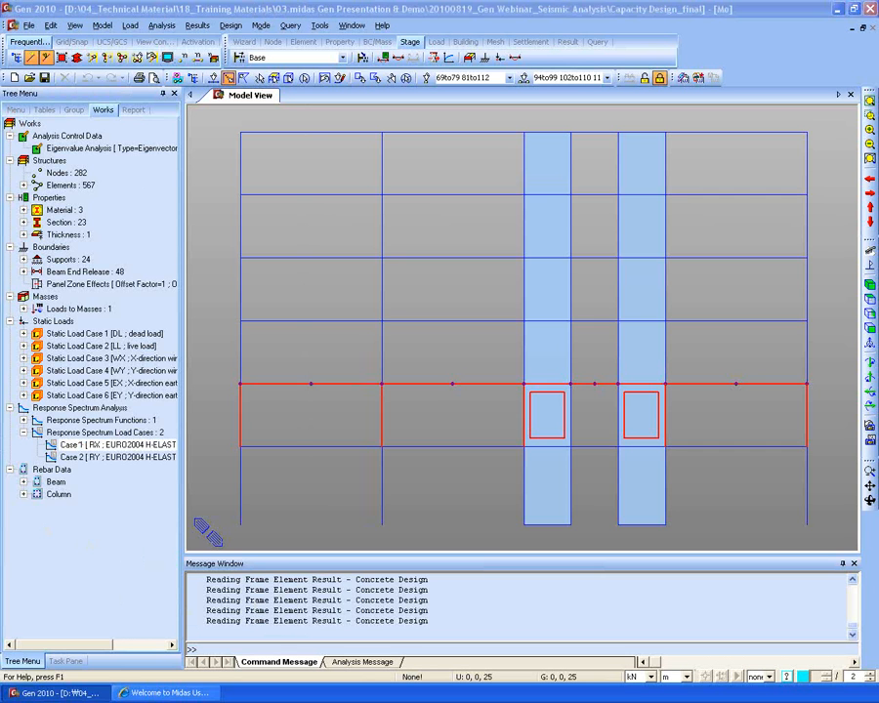
{"action": "left_click", "coordinate": [262, 586]}
{"action": "left_click", "coordinate": [185, 689]}
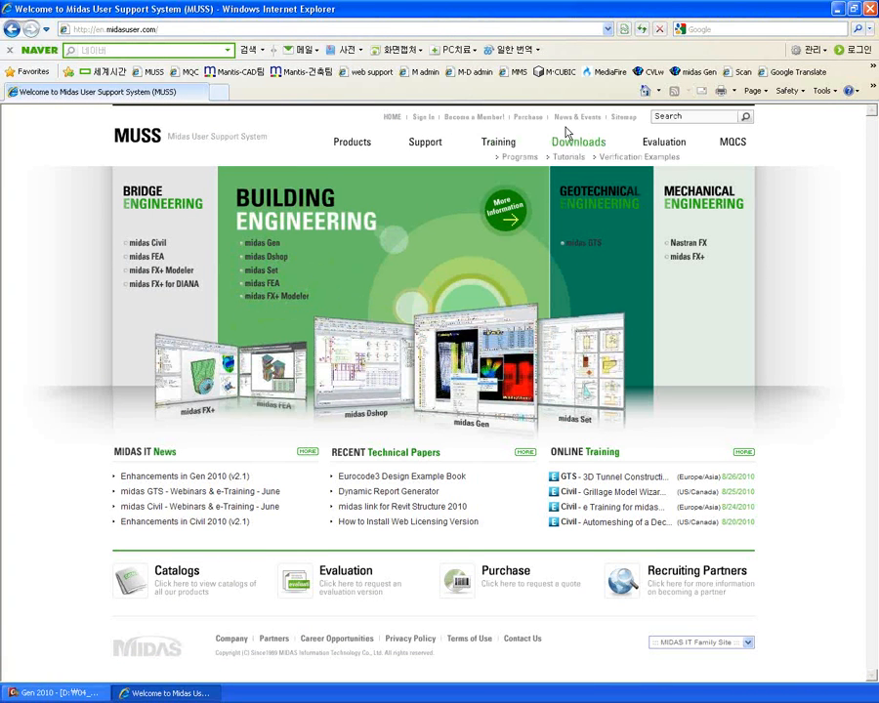
- Show the MUSS home page in Internet Explorer, then return to midas Gen with Alt+Tab
{"action": "mouse_move", "coordinate": [577, 151]}
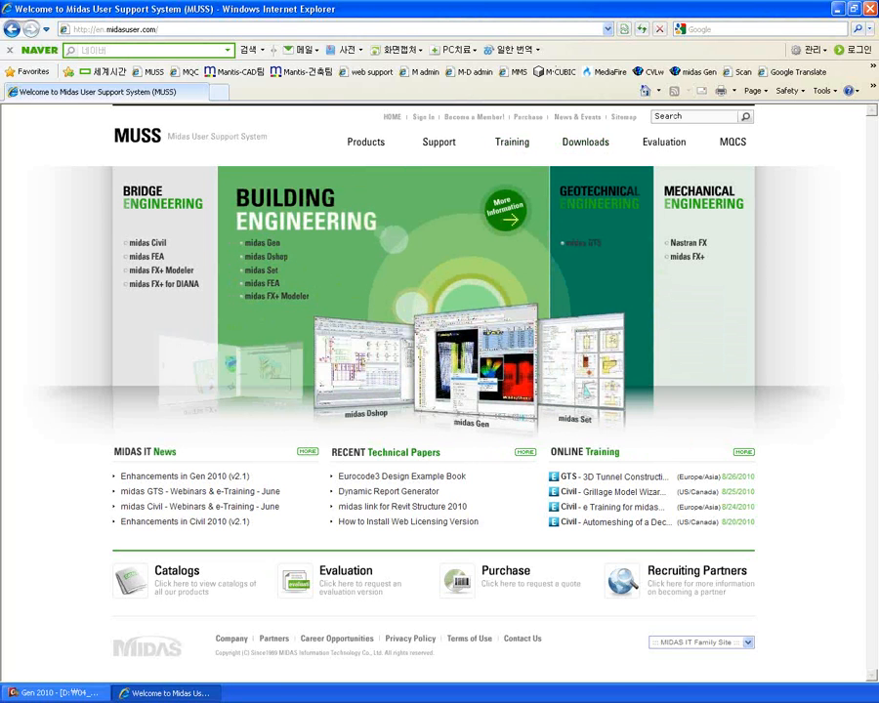
{"action": "key", "text": "alt+Tab"}
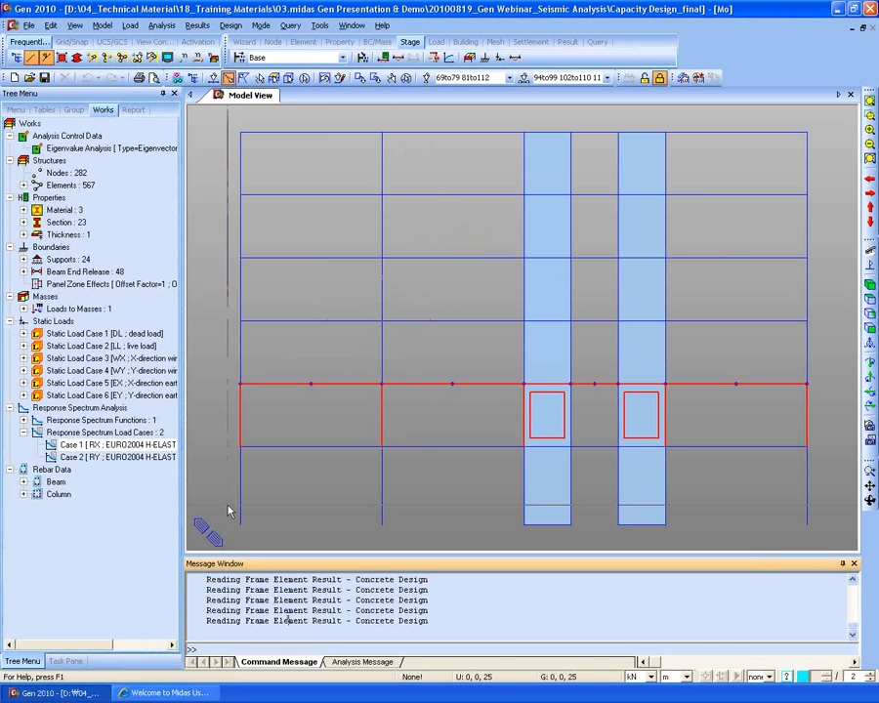
- Add a new construction stage and browse its Element, Boundary and Load settings
{"action": "left_click", "coordinate": [240, 58]}
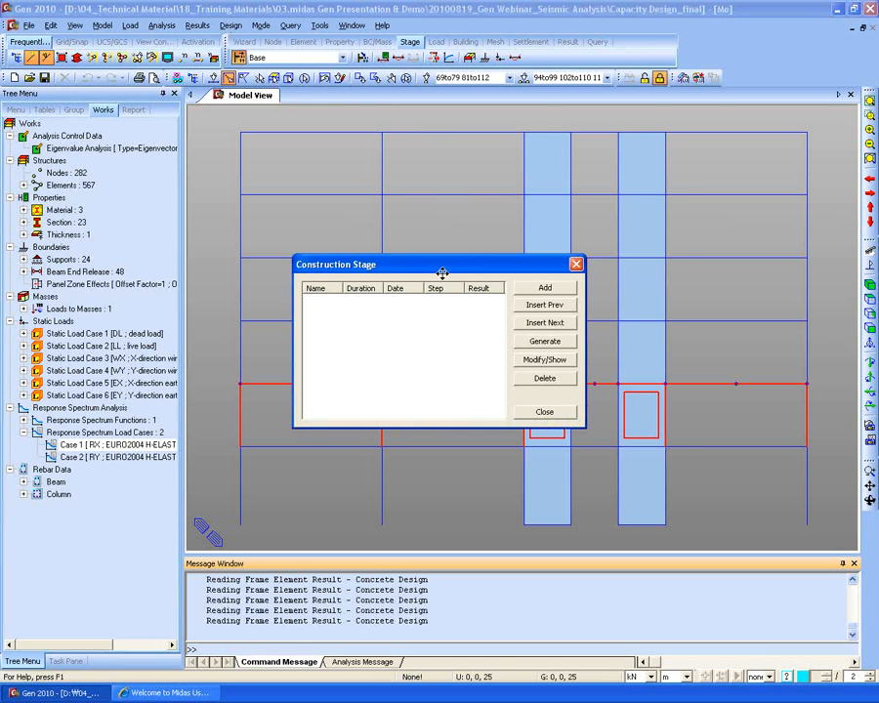
{"action": "left_click", "coordinate": [551, 289]}
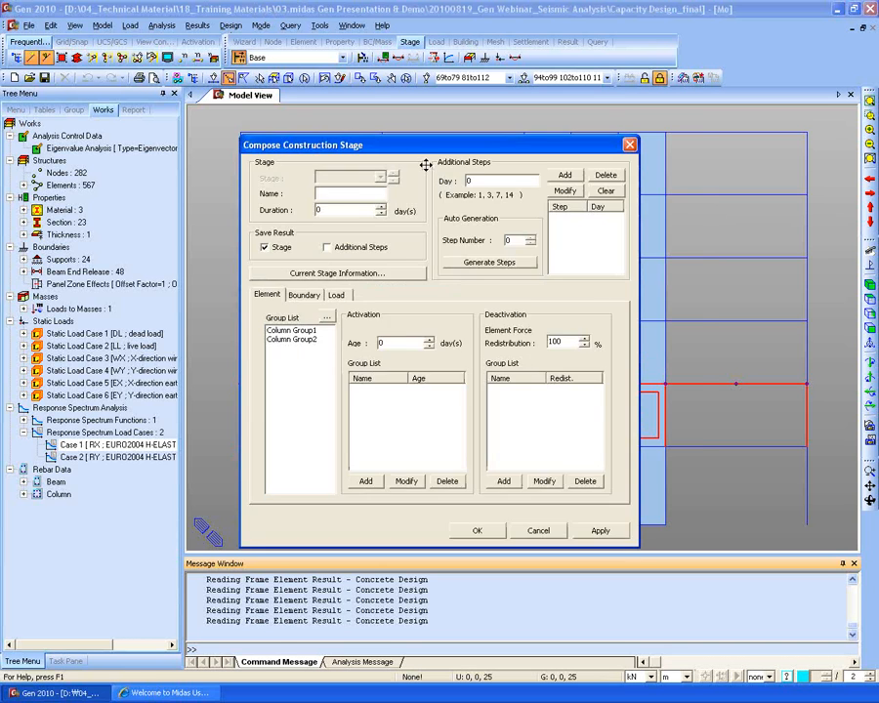
{"action": "left_click_drag", "start_coordinate": [422, 162], "coordinate": [504, 158]}
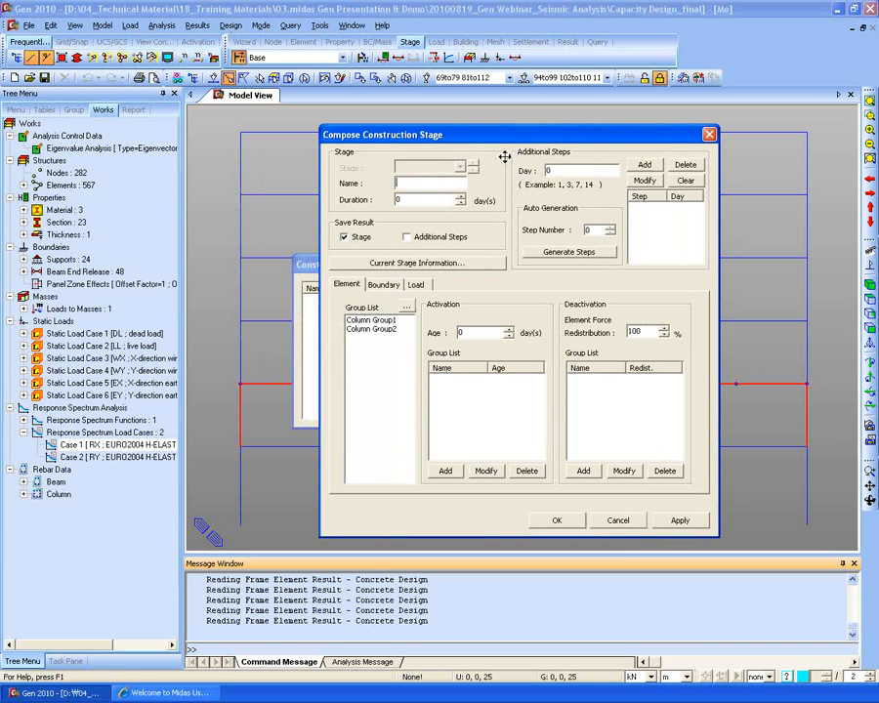
{"action": "left_click", "coordinate": [385, 291]}
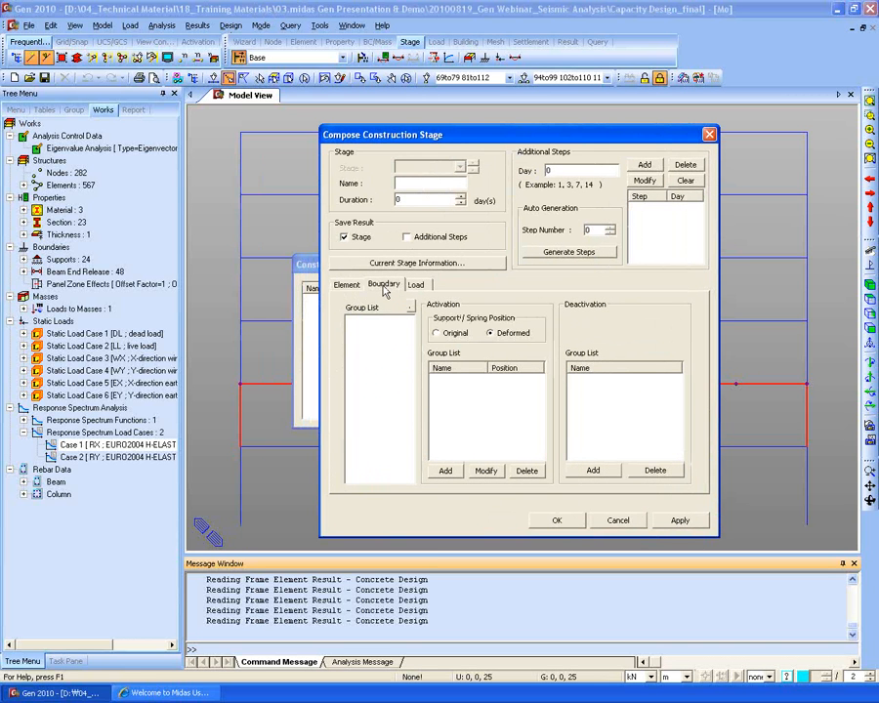
{"action": "left_click", "coordinate": [415, 285]}
{"action": "left_click", "coordinate": [346, 285]}
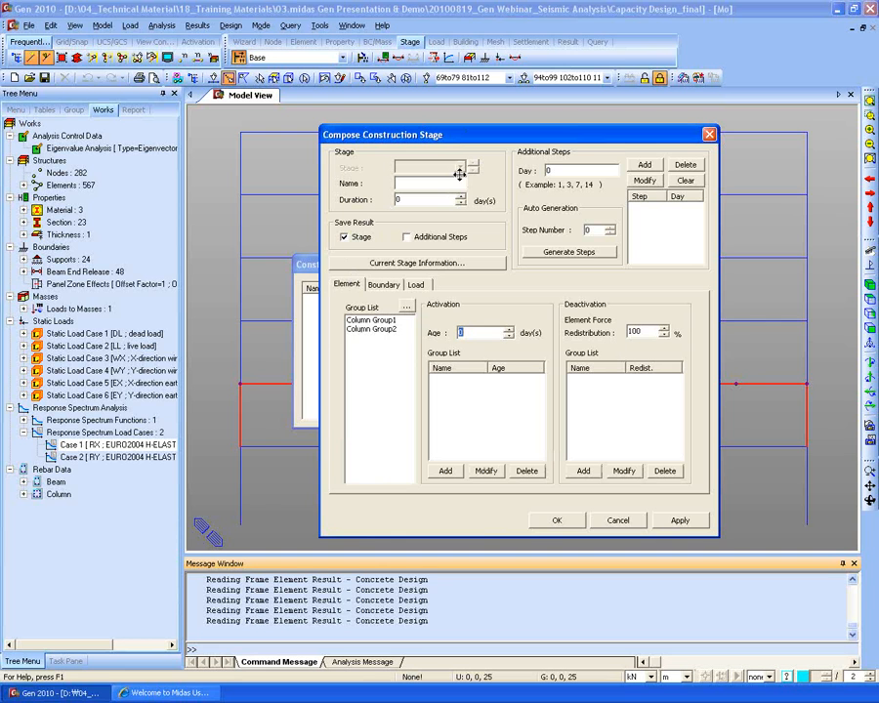
- Cancel the new stage, close the stage list, and unselect all highlighted beams and columns
{"action": "left_click", "coordinate": [619, 522]}
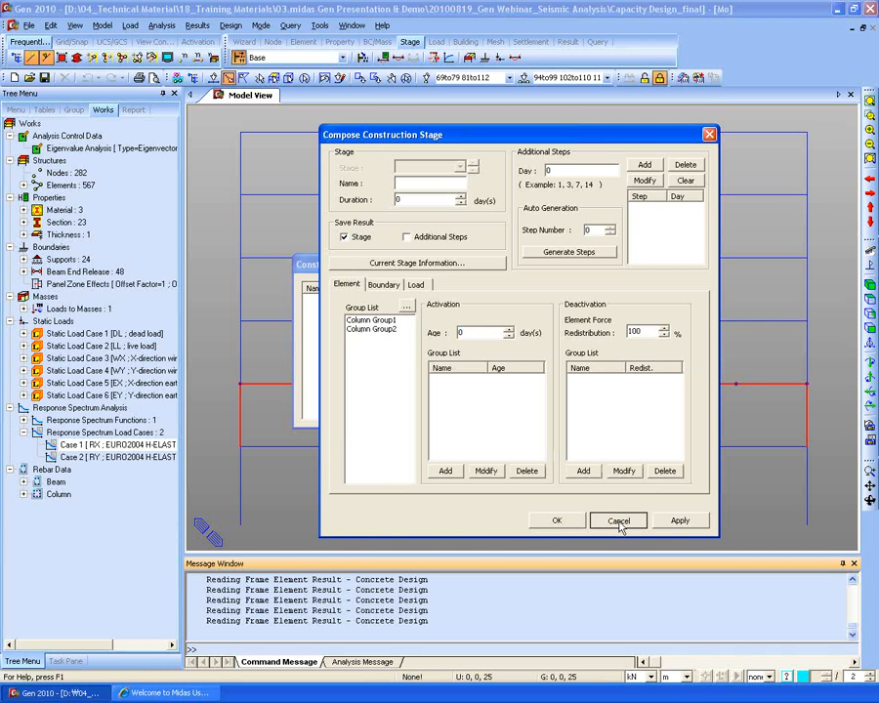
{"action": "left_click", "coordinate": [545, 410]}
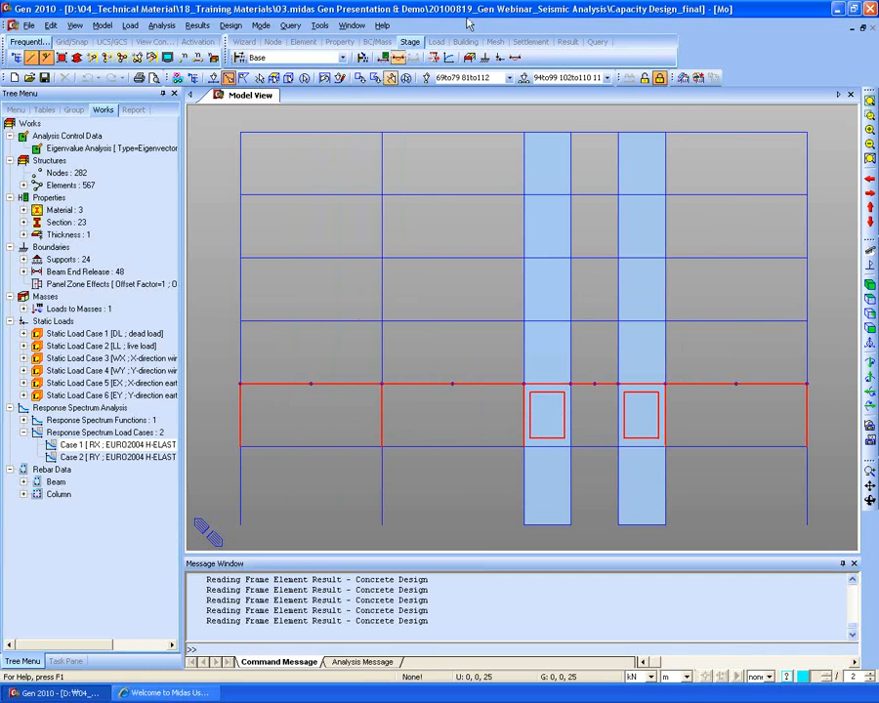
{"action": "left_click", "coordinate": [405, 79]}
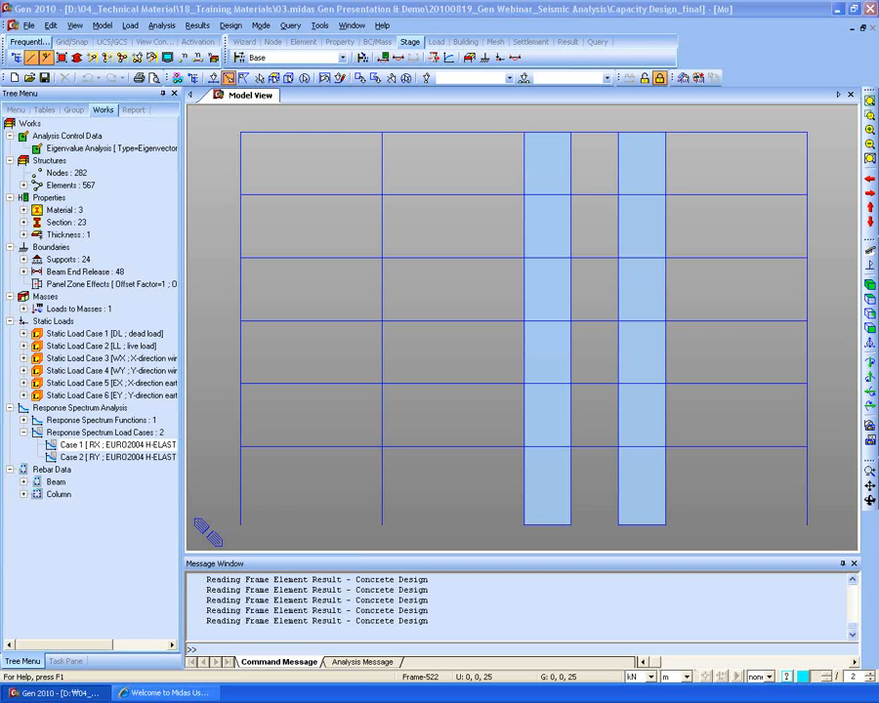
{"action": "left_click", "coordinate": [239, 56]}
{"action": "left_click_drag", "start_coordinate": [379, 260], "coordinate": [326, 194]}
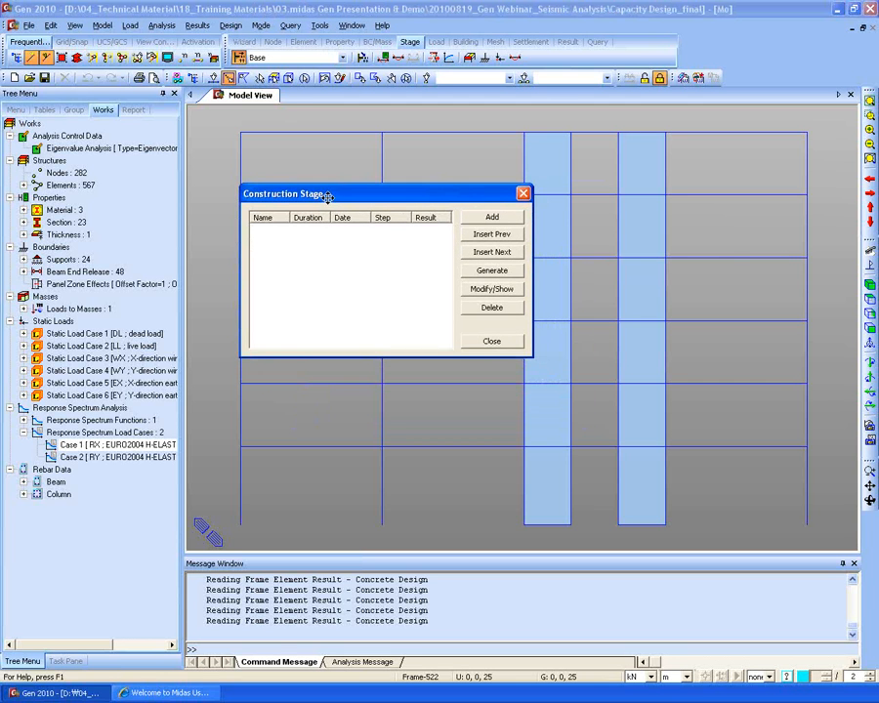
{"action": "left_click", "coordinate": [493, 218]}
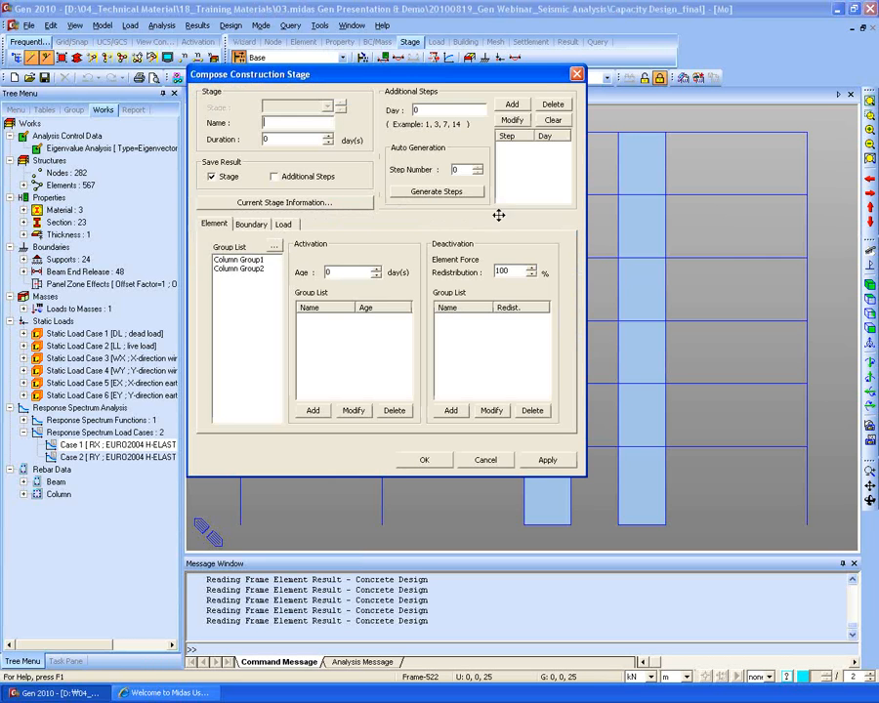
{"action": "left_click", "coordinate": [238, 260]}
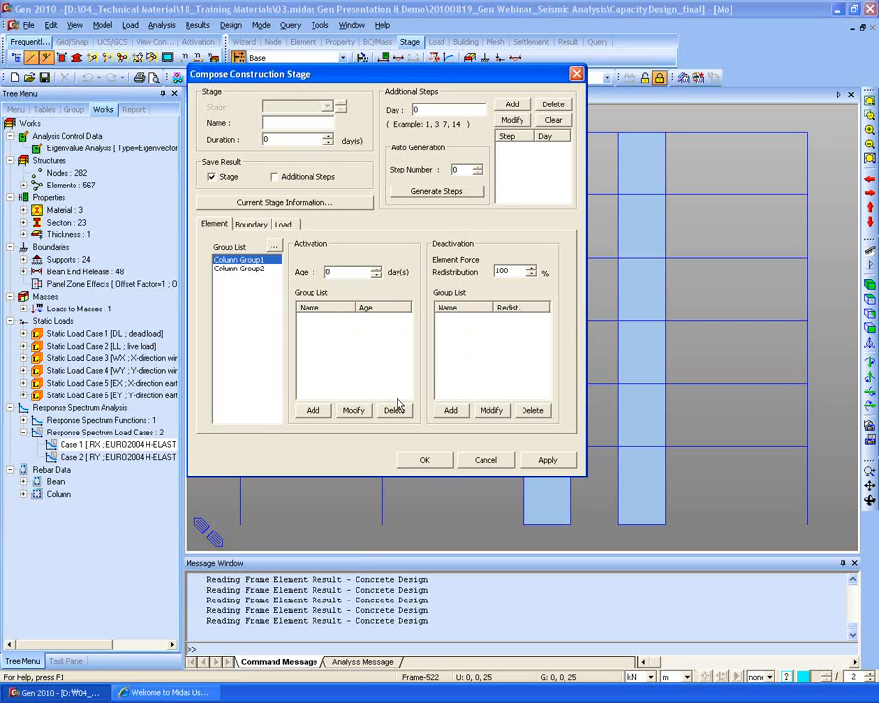
{"action": "left_click", "coordinate": [495, 468]}
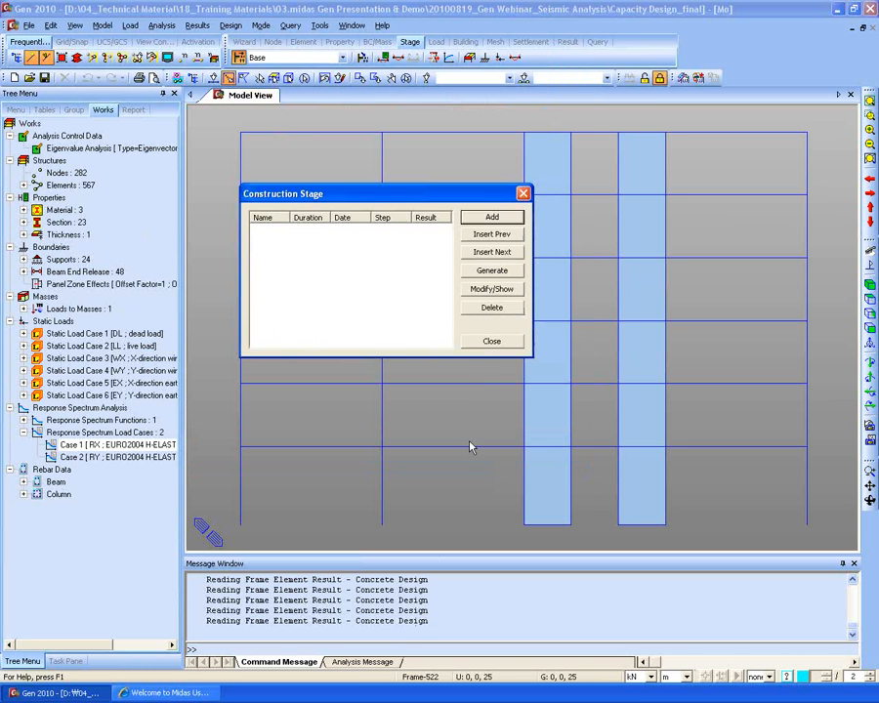
{"action": "left_click", "coordinate": [483, 339]}
{"action": "left_click", "coordinate": [127, 444]}
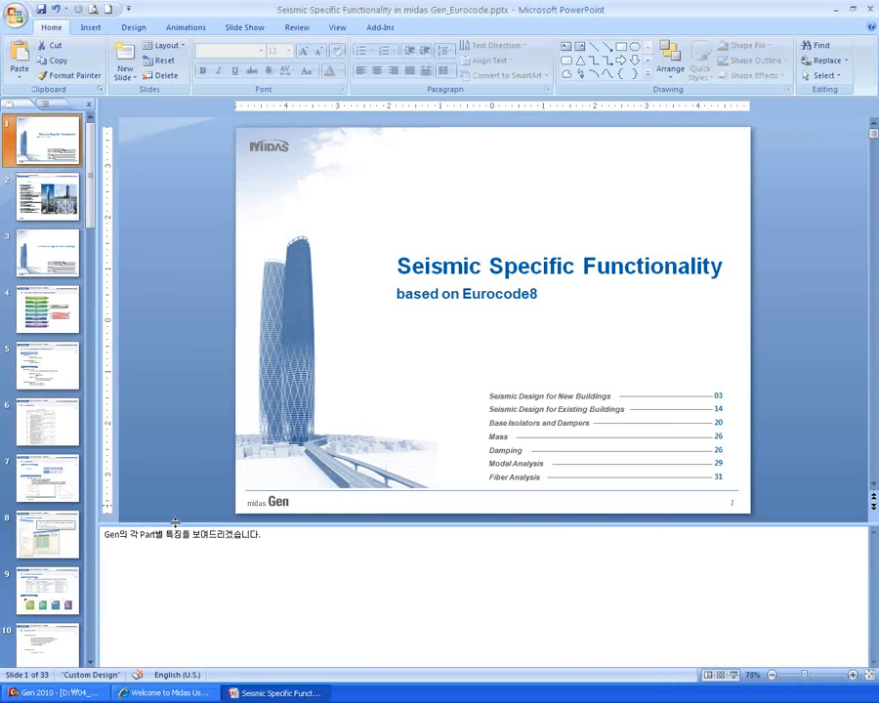
- Collapse the notes pane and display slide 33, the Thank You slide
{"action": "left_click_drag", "start_coordinate": [175, 523], "coordinate": [148, 654]}
{"action": "scroll", "coordinate": [61, 428], "scroll_direction": "down", "scroll_amount": 10}
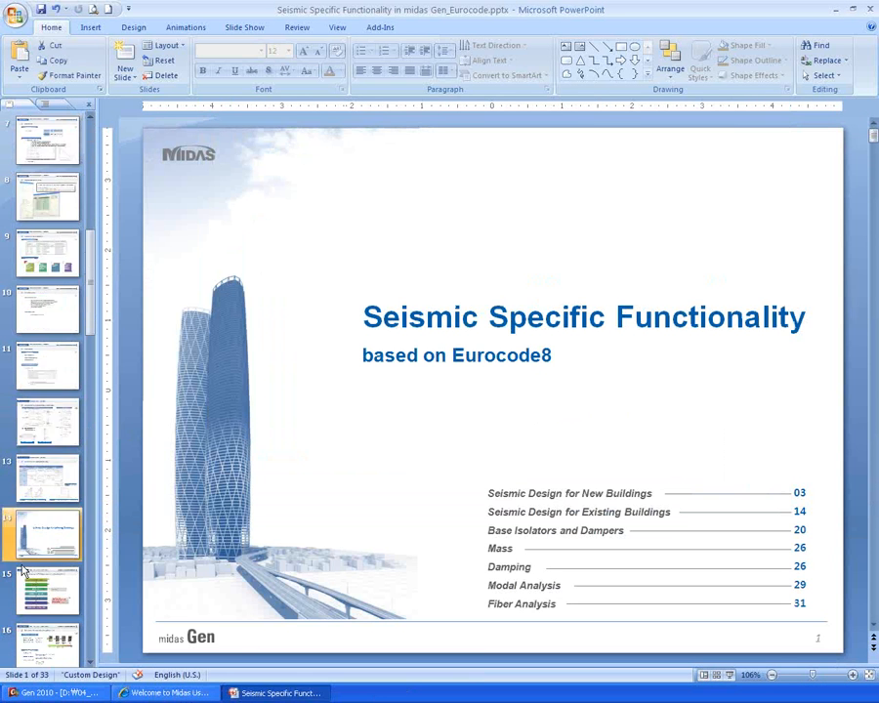
{"action": "left_click", "coordinate": [49, 599]}
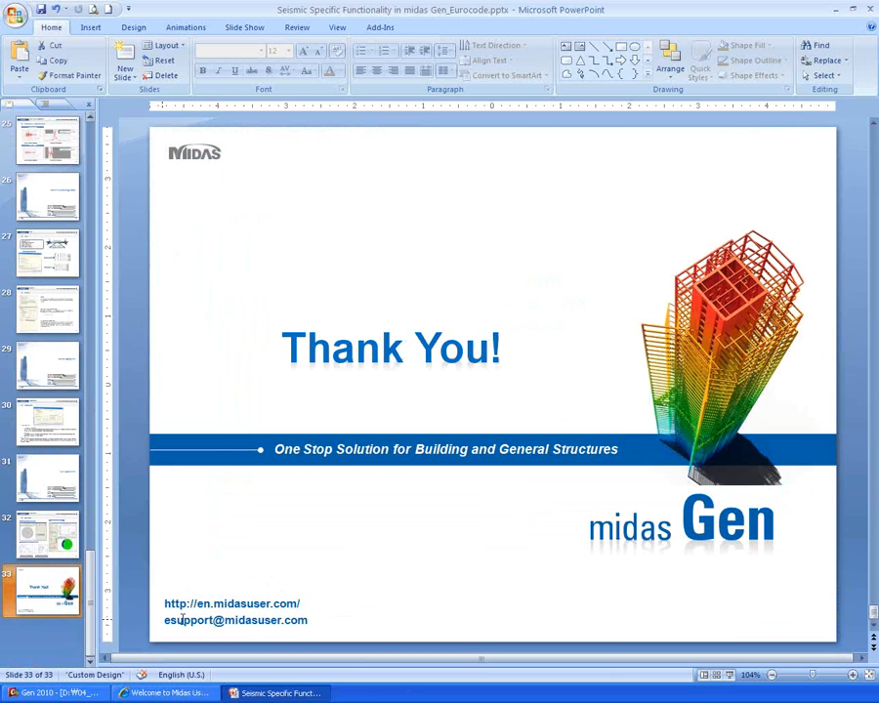
{"action": "left_click", "coordinate": [137, 581]}
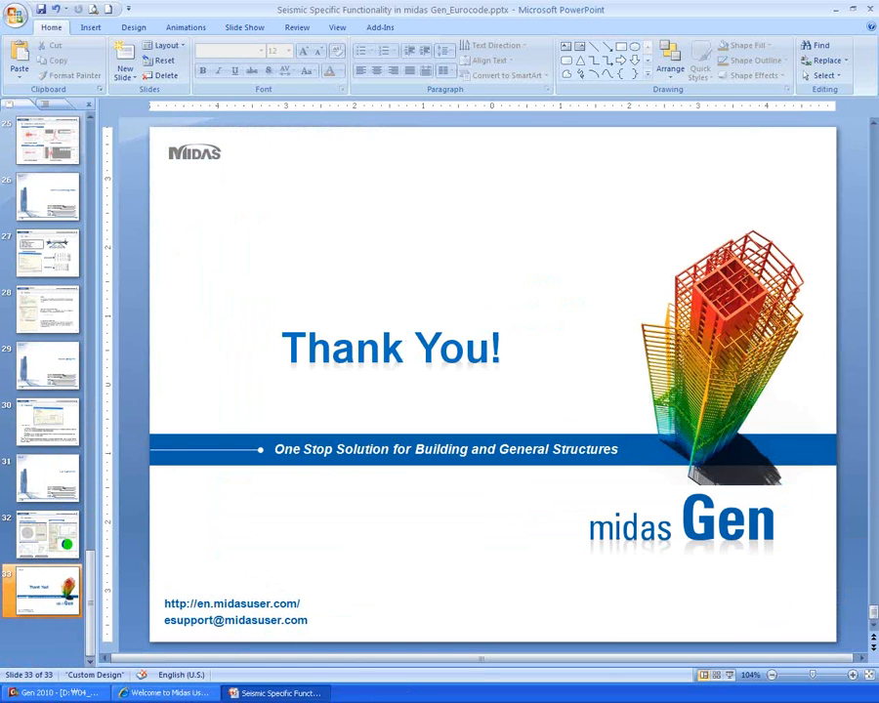